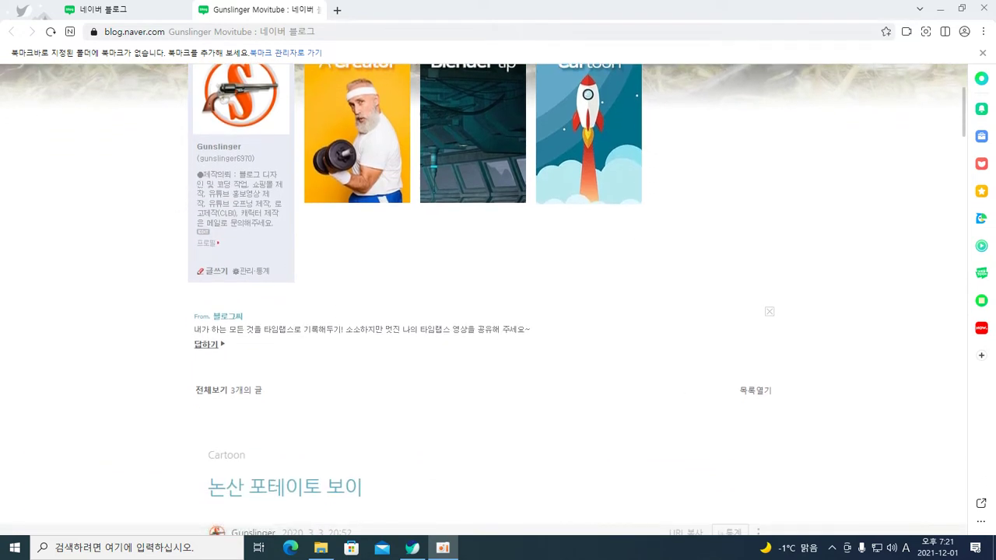
- Open the blog's management page and go to the layout and widget settings (레이아웃·위젯 설정) of the skin in use
scroll(911, 174, "up", 1)
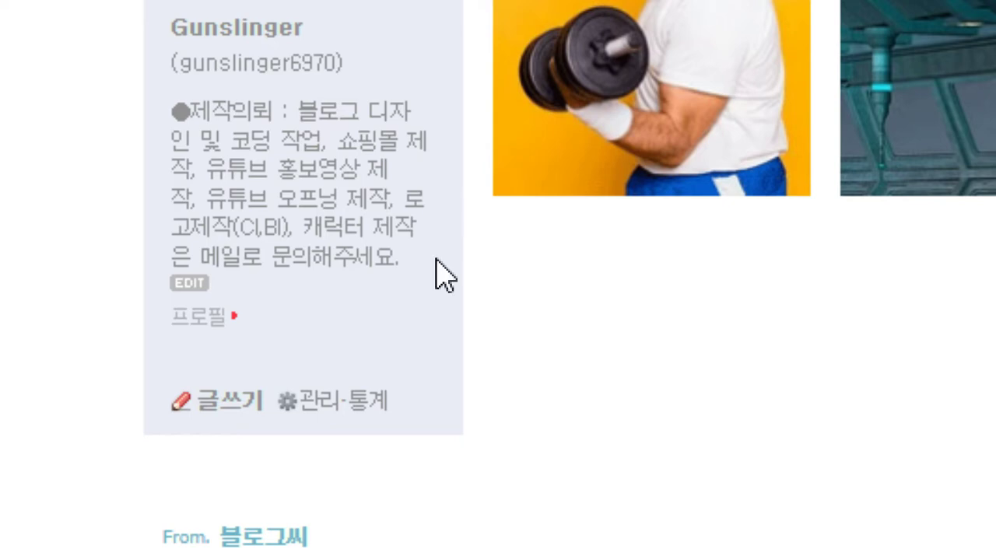
left_click(327, 403)
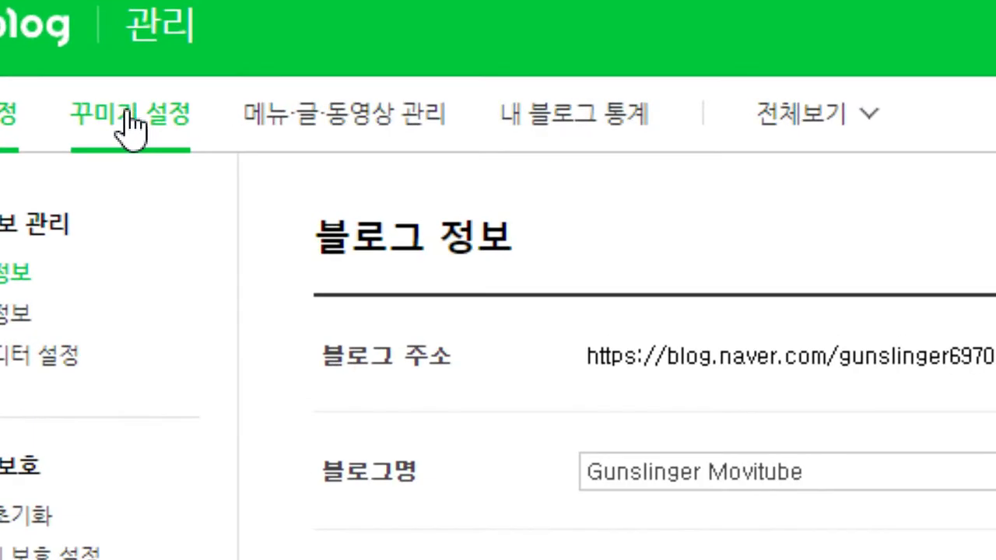
left_click(83, 110)
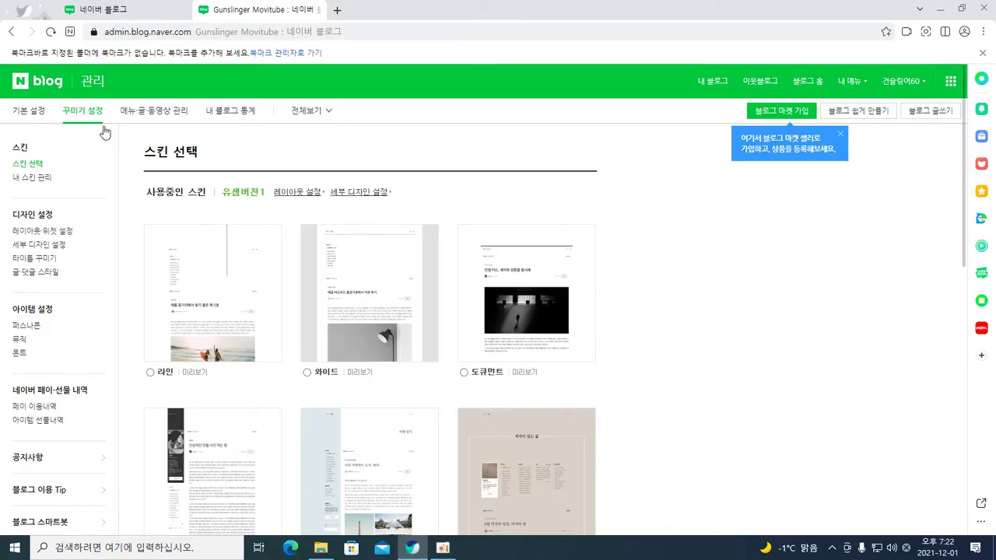
left_click(289, 192)
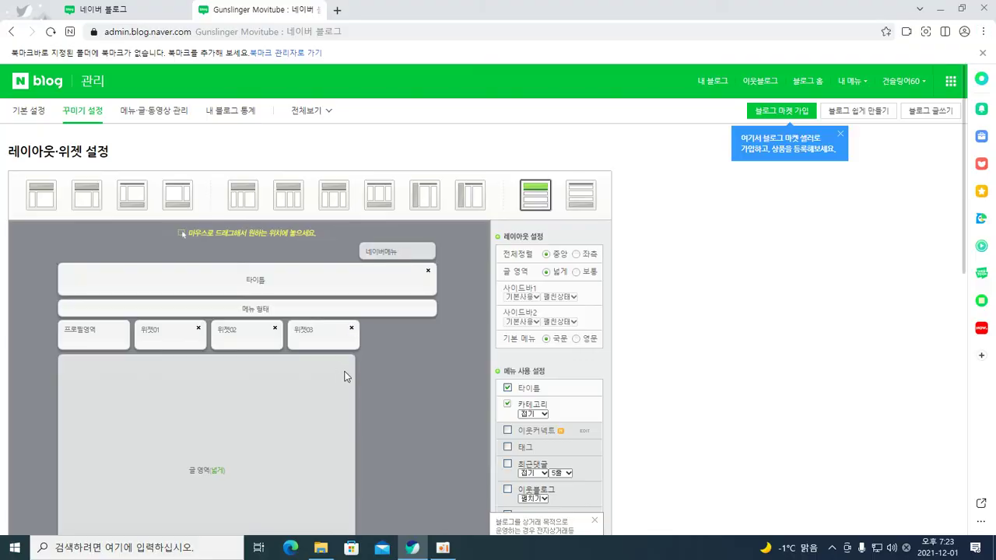
- Remove the 위젯03, 위젯02 and 위젯01 blocks beside the profile area from the layout
left_click(351, 327)
left_click(276, 328)
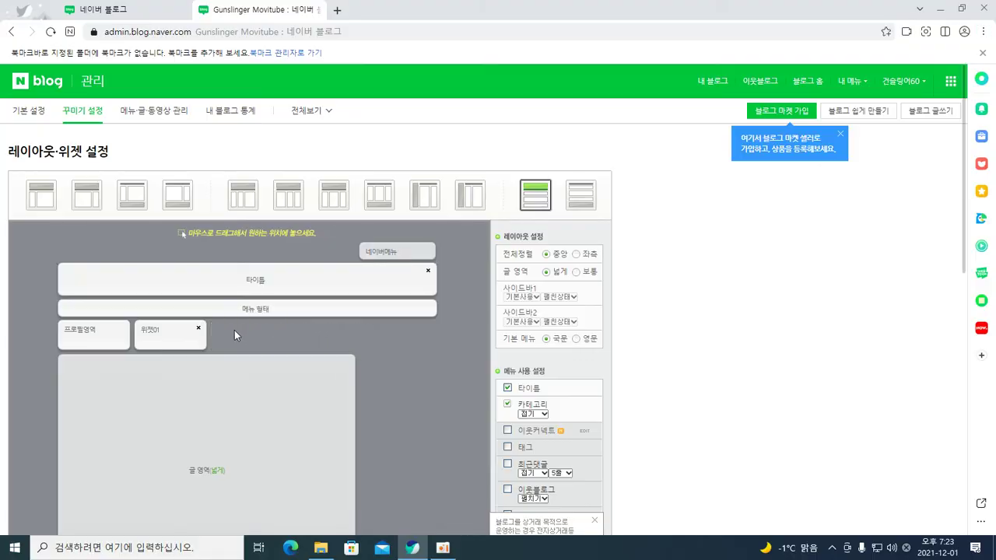
left_click(199, 333)
scroll(356, 359, "down", 5)
scroll(356, 358, "down", 1)
scroll(355, 355, "up", 2)
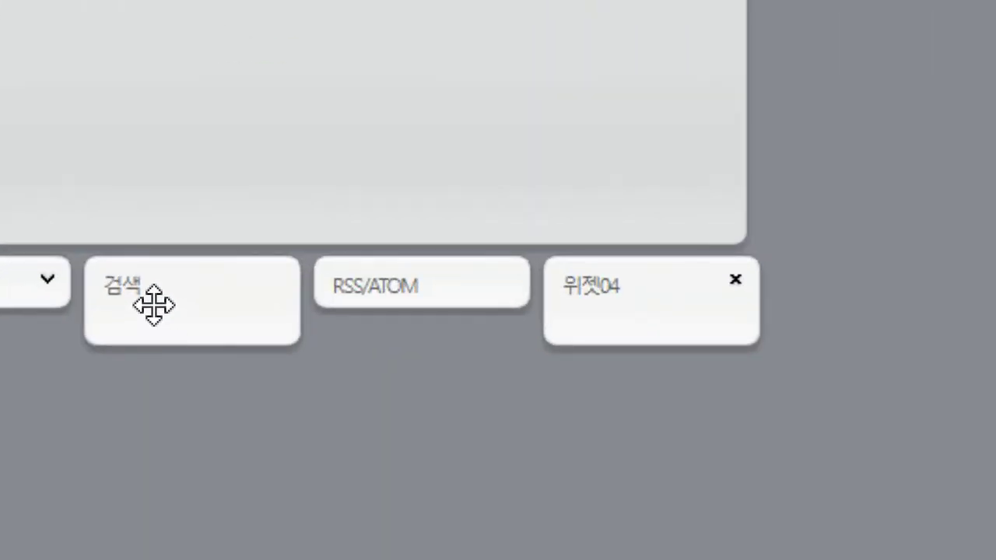
mouse_move(153, 305)
left_mouse_down()
mouse_move(163, 302)
mouse_move(140, 303)
mouse_move(147, 307)
left_mouse_up()
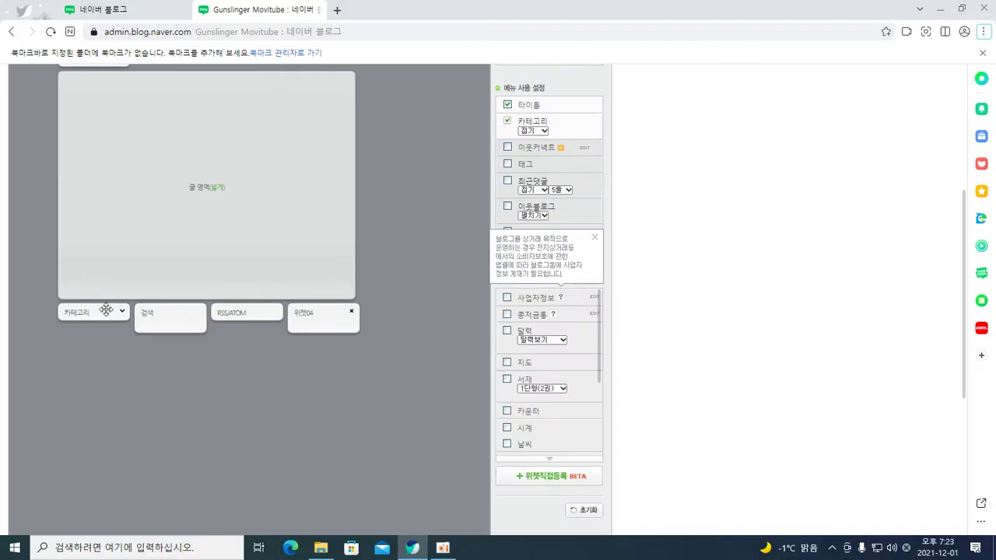
- Open the live blog separately, inspect the category, search, RSS and widget row at its end, and return to the layout settings
left_click(109, 10)
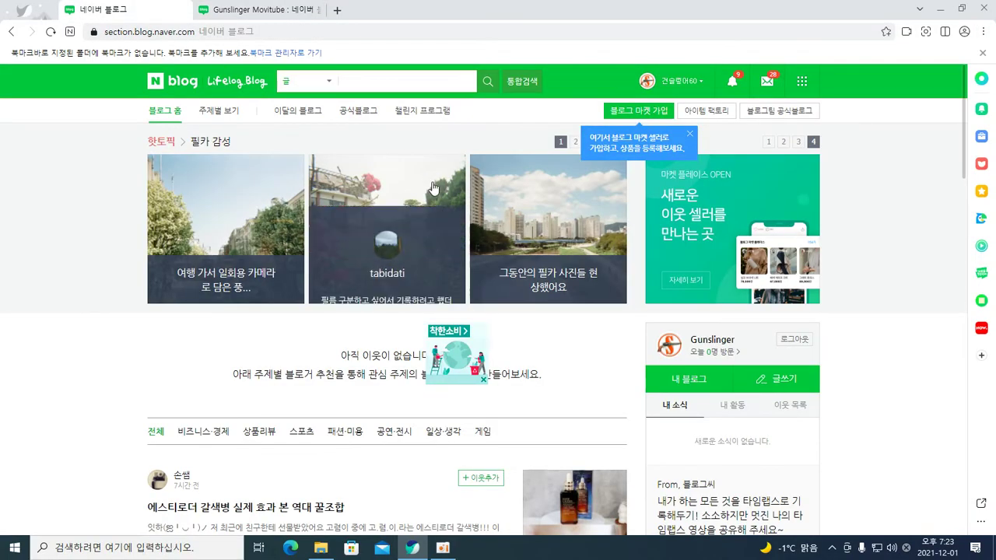
left_click(691, 381)
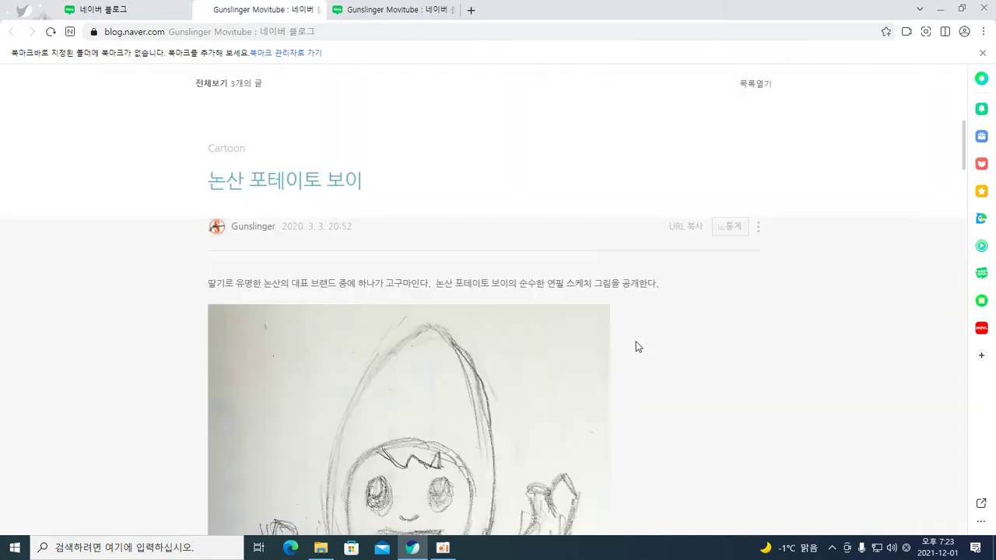
scroll(876, 390, "up", 2)
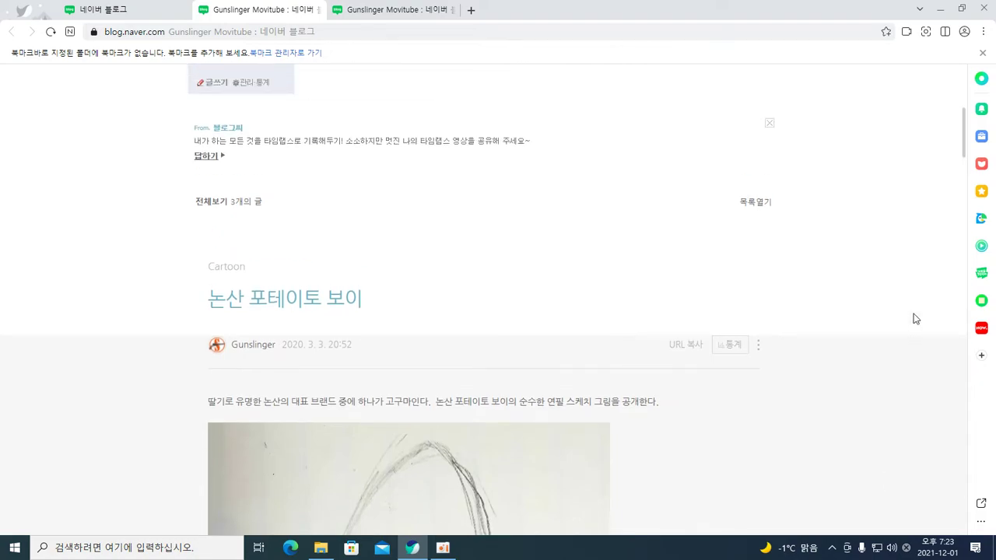
left_click_drag(962, 144, 991, 538)
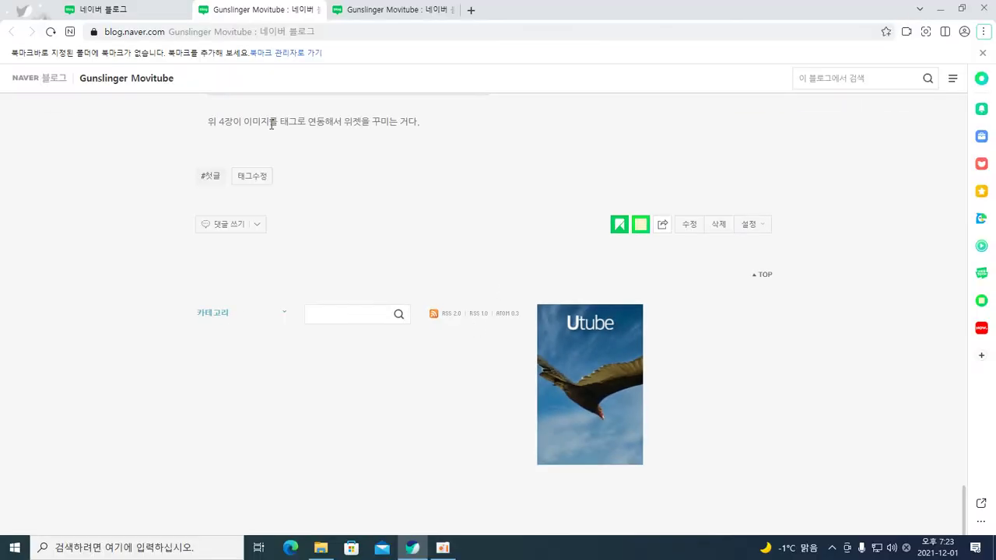
left_click(160, 12)
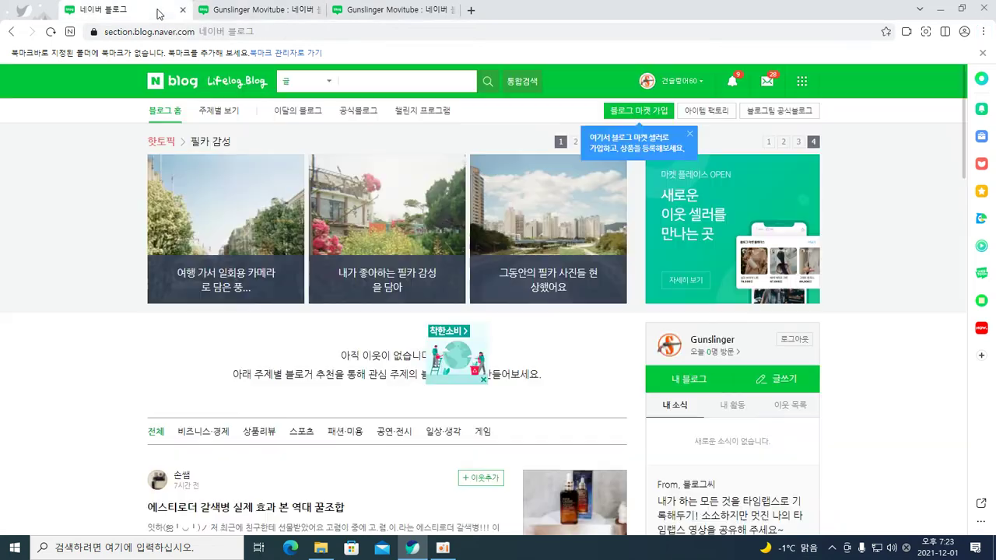
left_click(352, 14)
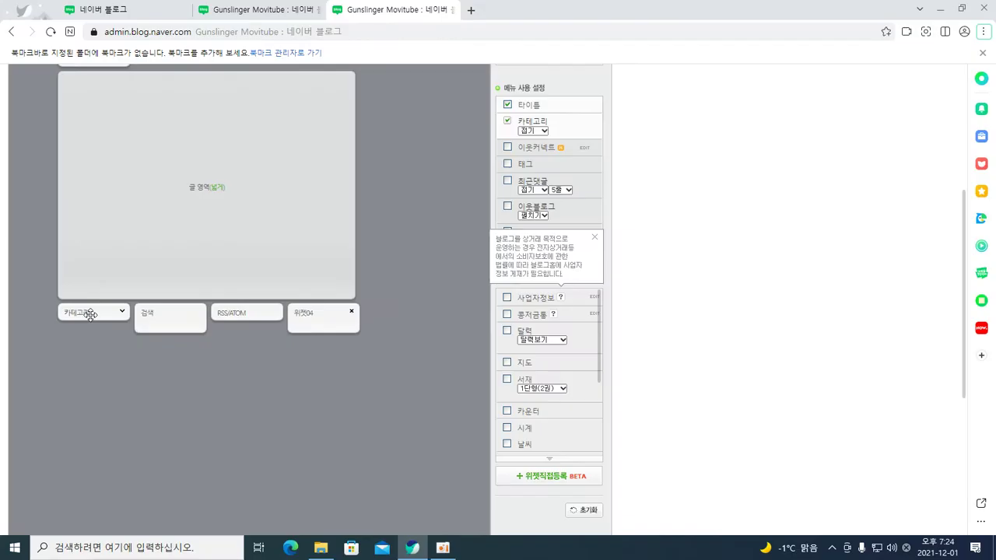
- Try to move the 카테고리 and 위젯04 blocks from beneath the post area up beside the profile block
scroll(140, 315, "up", 1)
left_click_drag(119, 400, 188, 152)
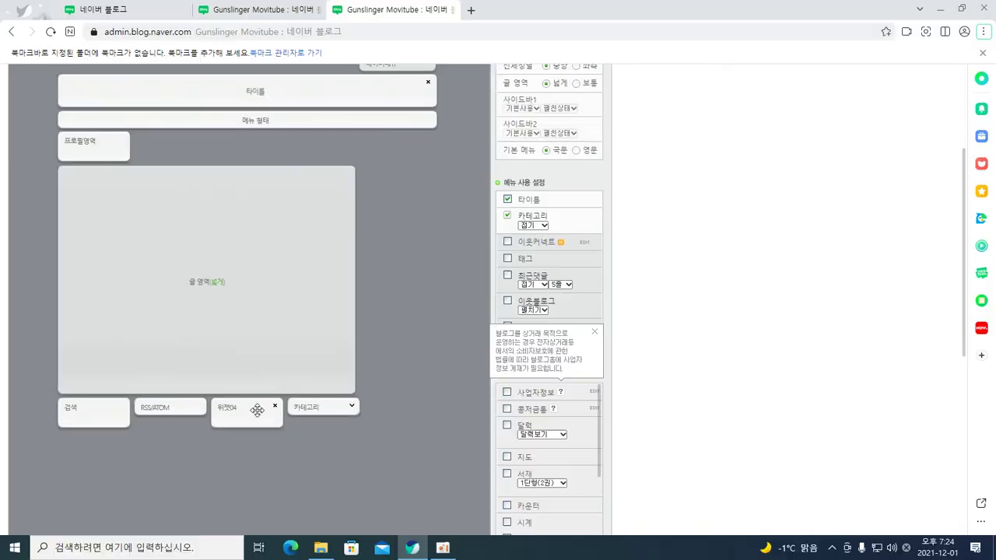
left_click_drag(306, 418, 194, 1)
left_click_drag(207, 227, 183, 97)
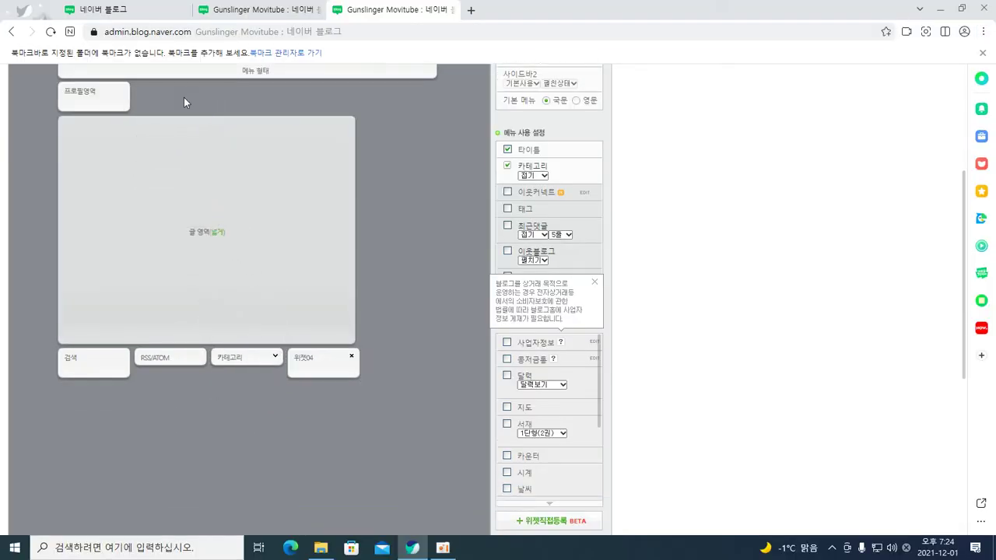
left_click_drag(314, 352, 160, 84)
- Enable 위젯01, 위젯02 and 위젯03 in the widget usage settings (위젯 사용 설정)
scroll(271, 193, "up", 3)
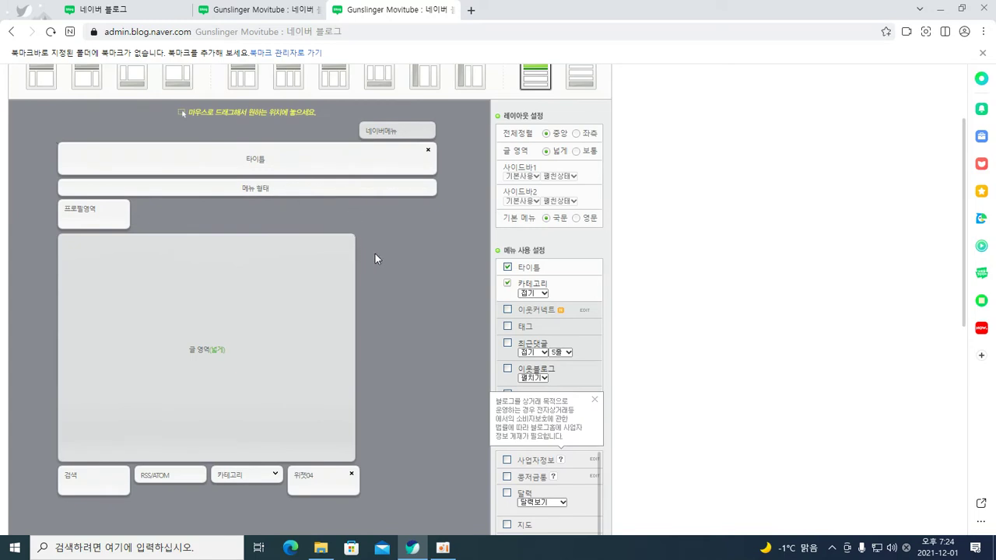
scroll(413, 271, "up", 1)
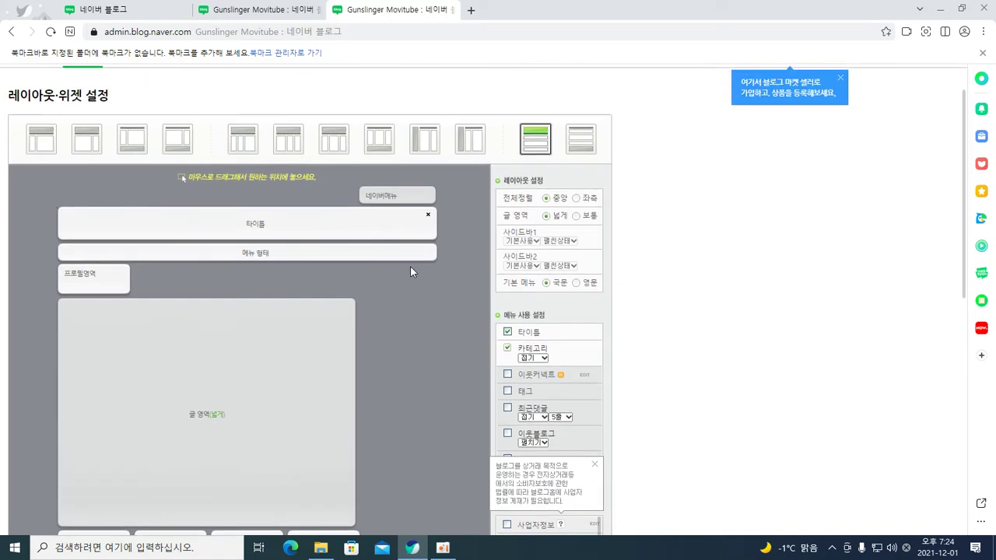
scroll(267, 334, "down", 2)
scroll(483, 400, "down", 3)
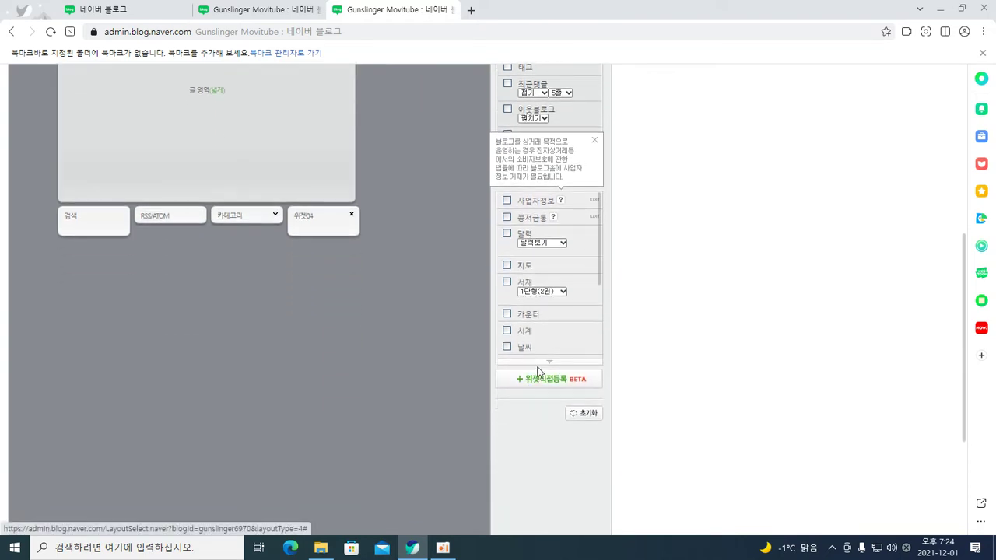
left_click_drag(598, 286, 597, 382)
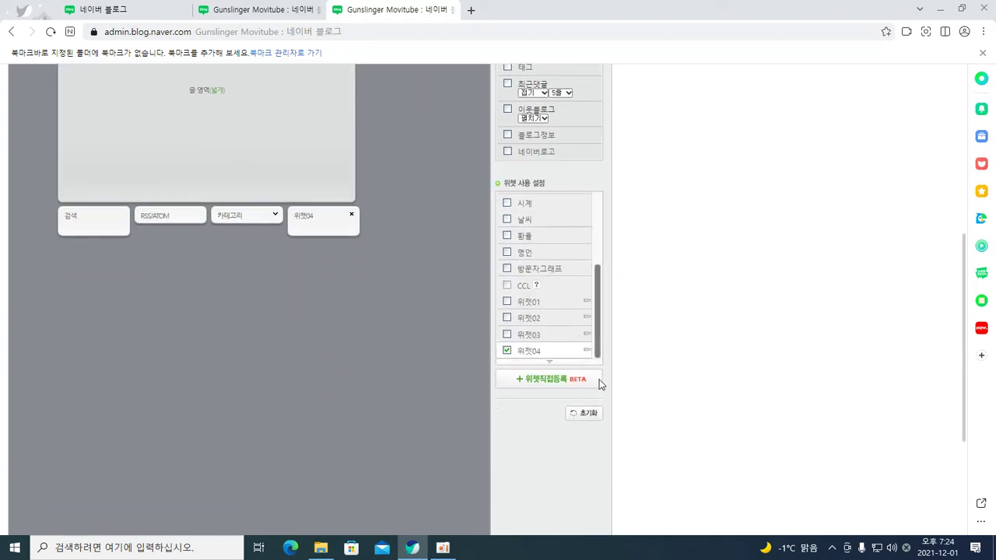
left_click(508, 302)
left_click(508, 319)
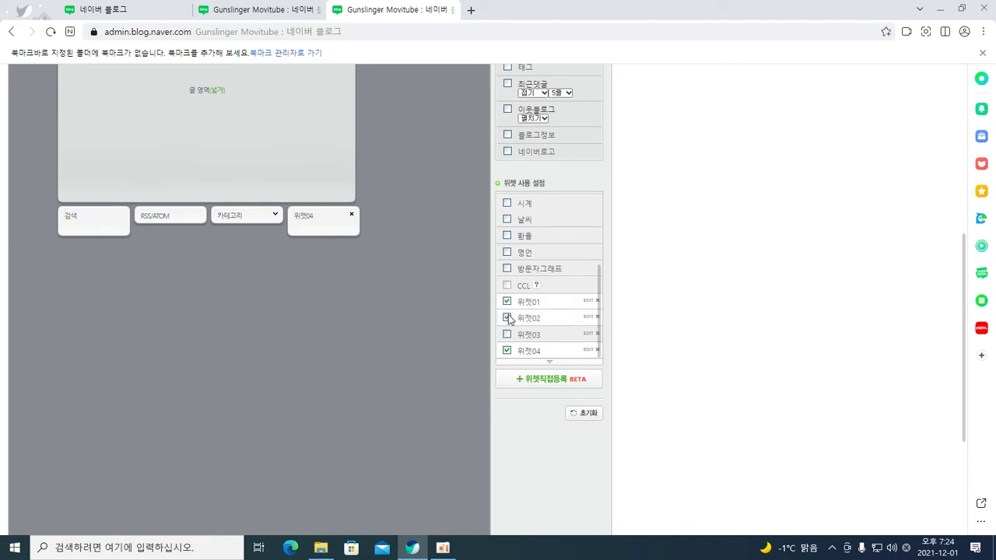
left_click(509, 335)
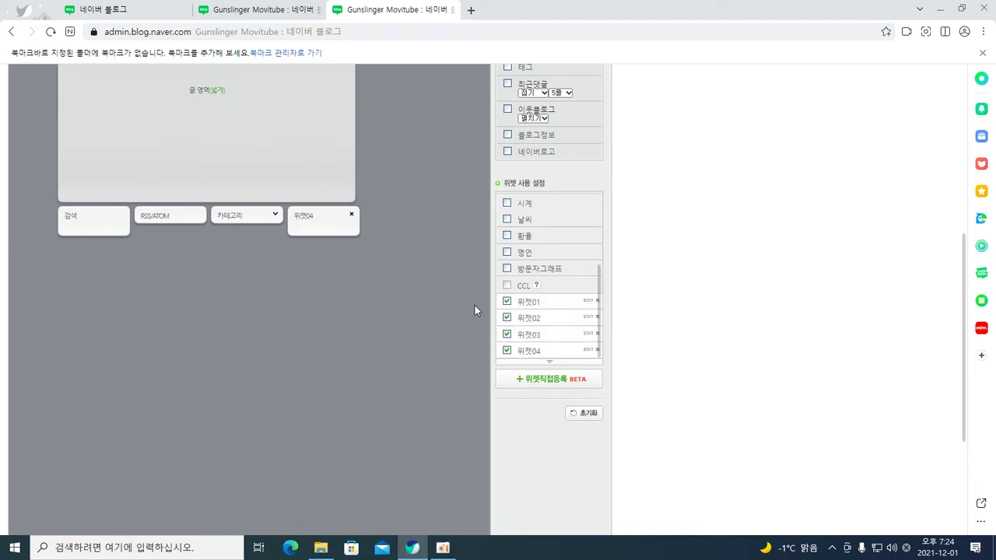
- Review the layout, menu and widget usage settings for the blog
scroll(333, 252, "up", 3)
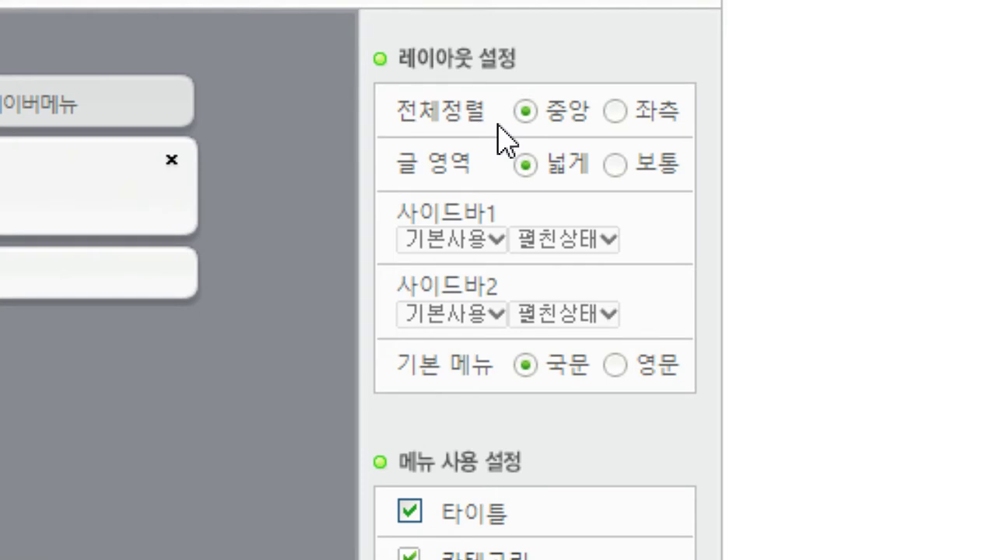
scroll(520, 207, "down", 2)
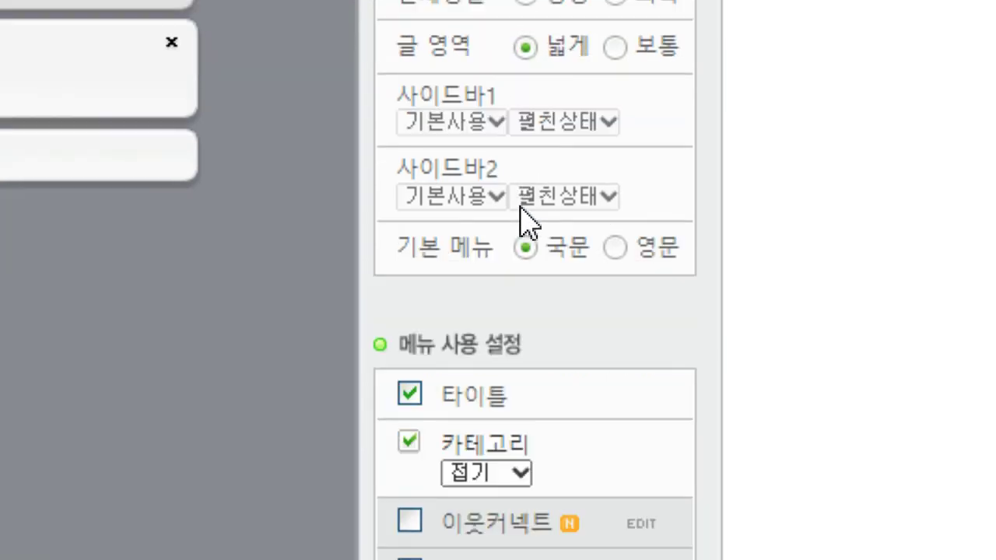
scroll(529, 224, "down", 3)
scroll(520, 210, "down", 14)
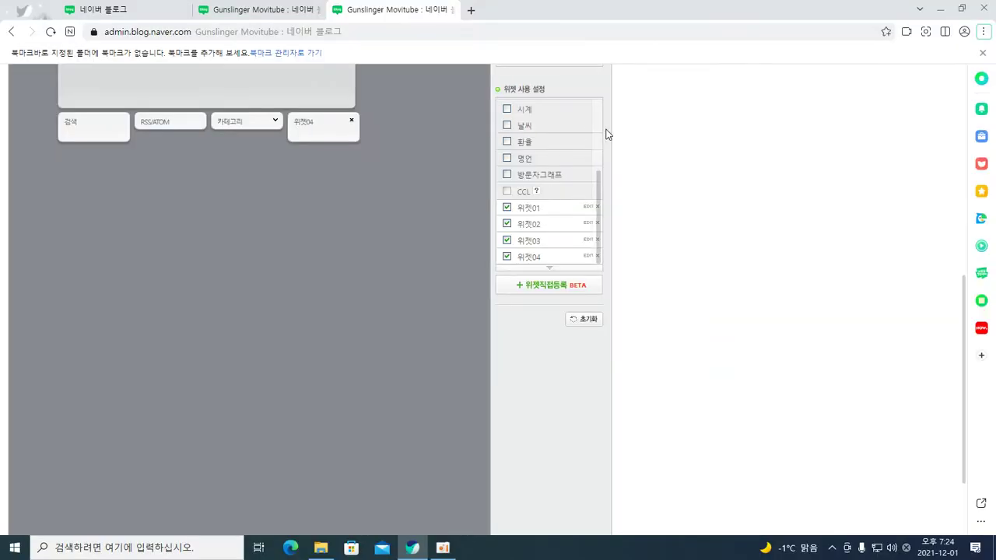
left_click(171, 14)
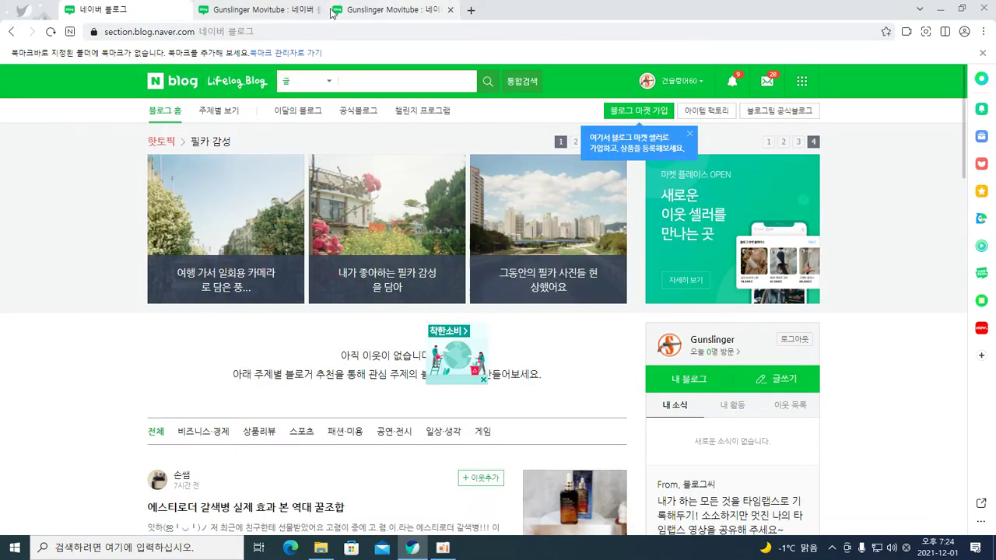
left_click(377, 10)
scroll(422, 115, "up", 2)
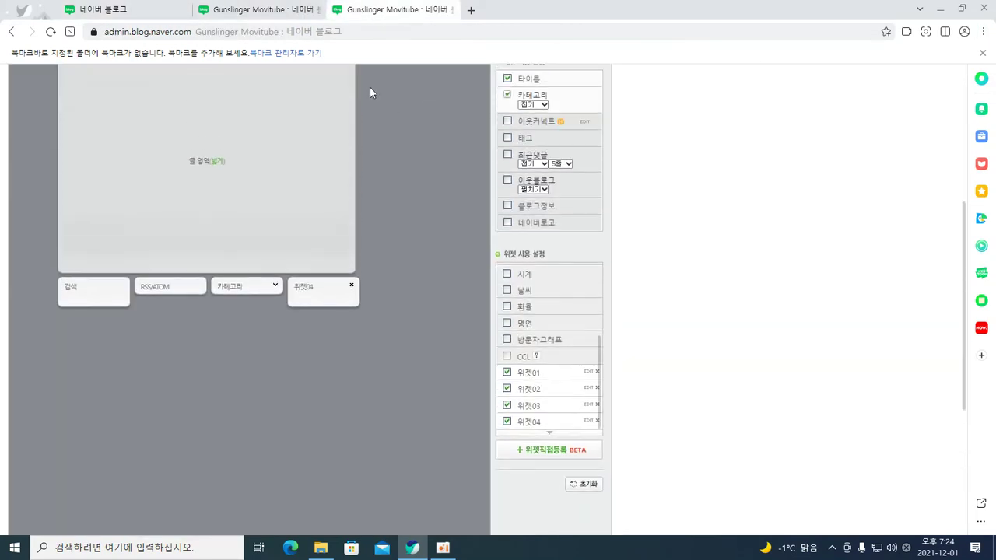
- Find the 위젯용이미지 post on the live blog and view its A Creator and Blender tip images in the photo viewer
left_click(283, 13)
scroll(456, 129, "up", 2)
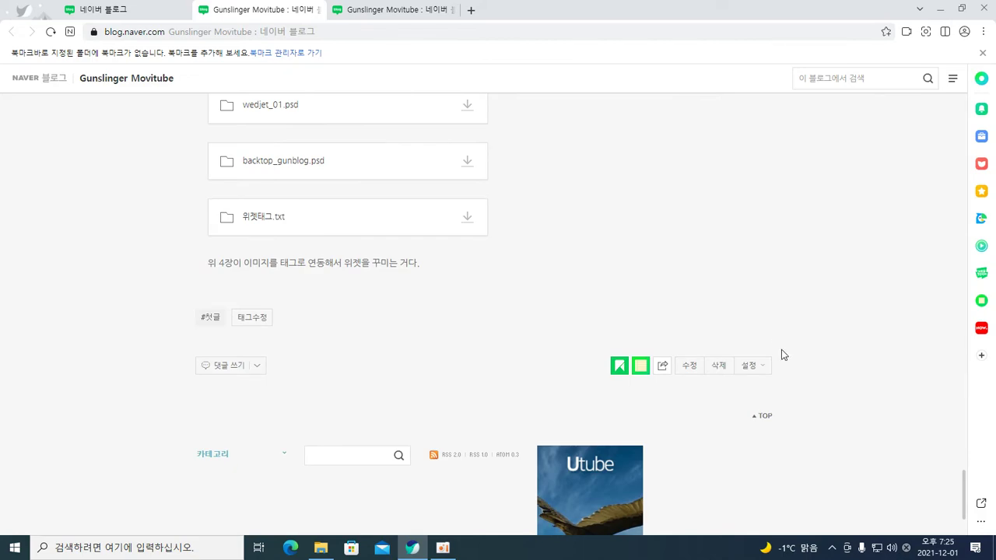
left_click_drag(964, 490, 963, 369)
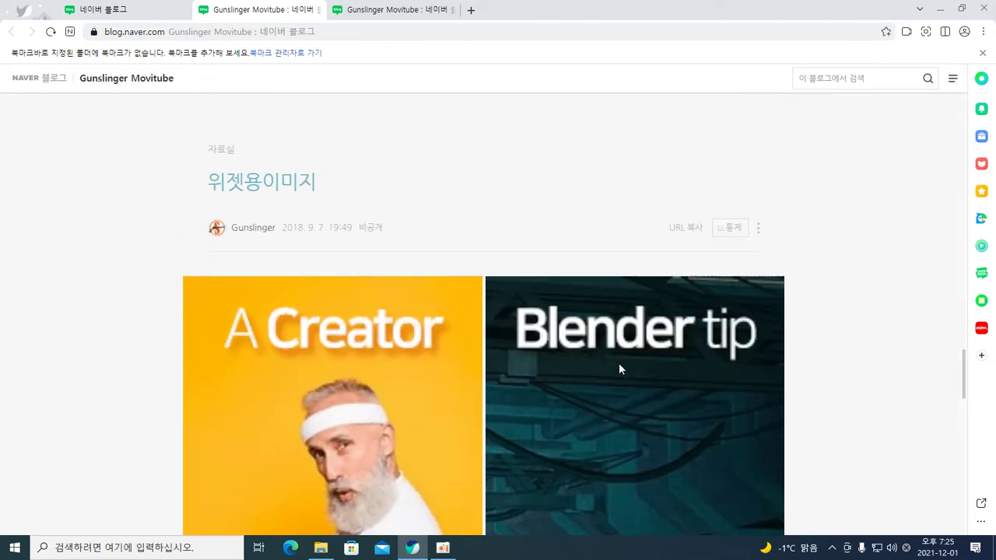
left_click(414, 359)
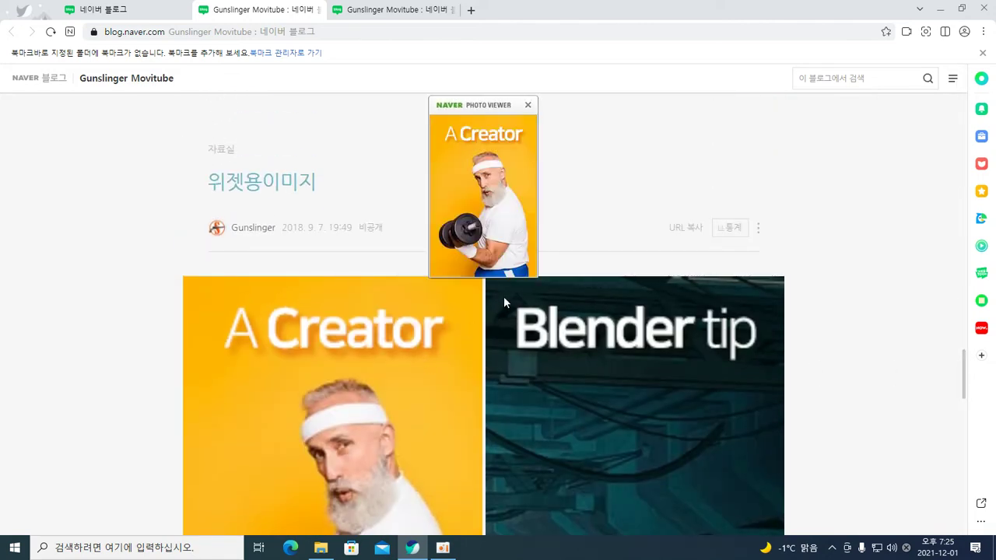
left_click(572, 325)
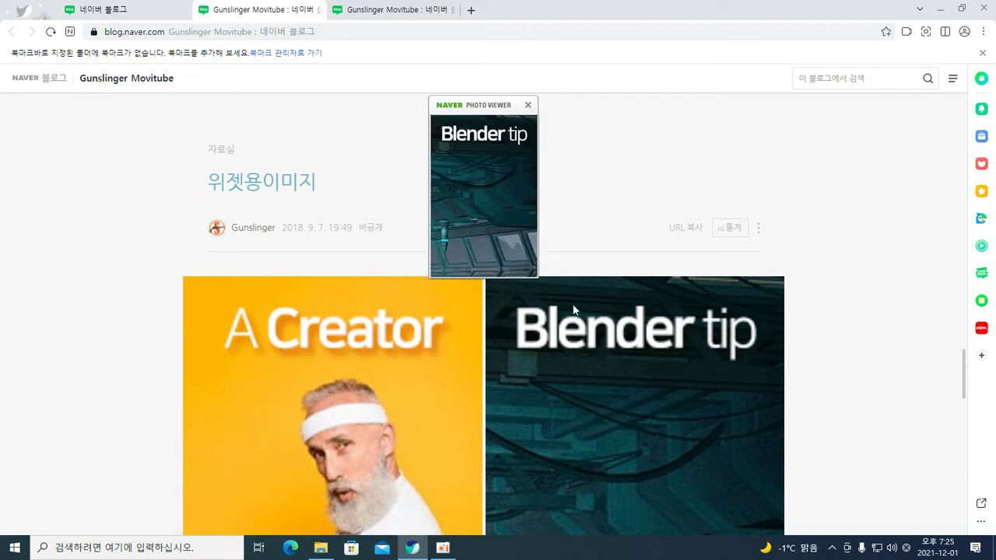
left_click(527, 104)
scroll(482, 191, "up", 1)
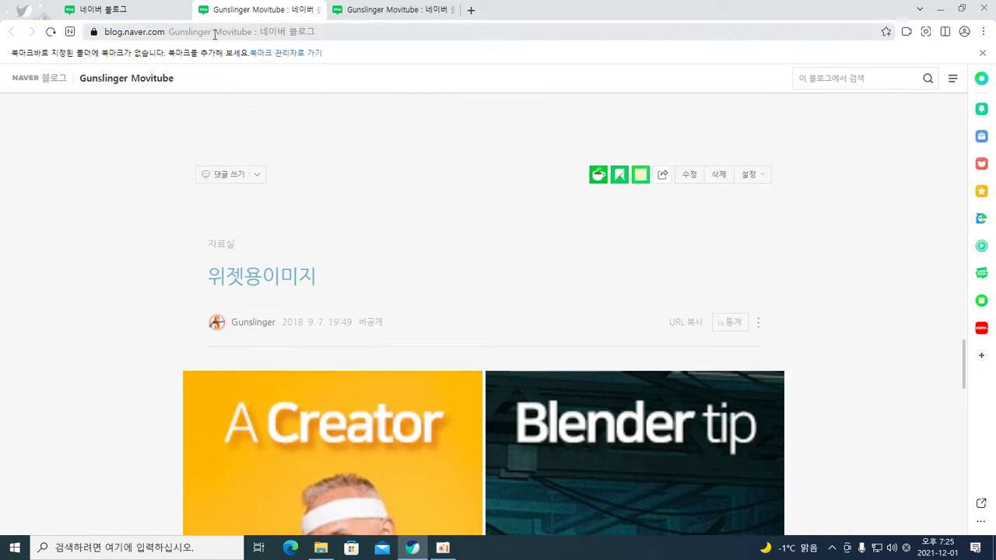
- Open the direct widget registration form (위젯 직접등록) in the layout settings and switch back to the blog's 위젯용이미지 post
left_click(356, 13)
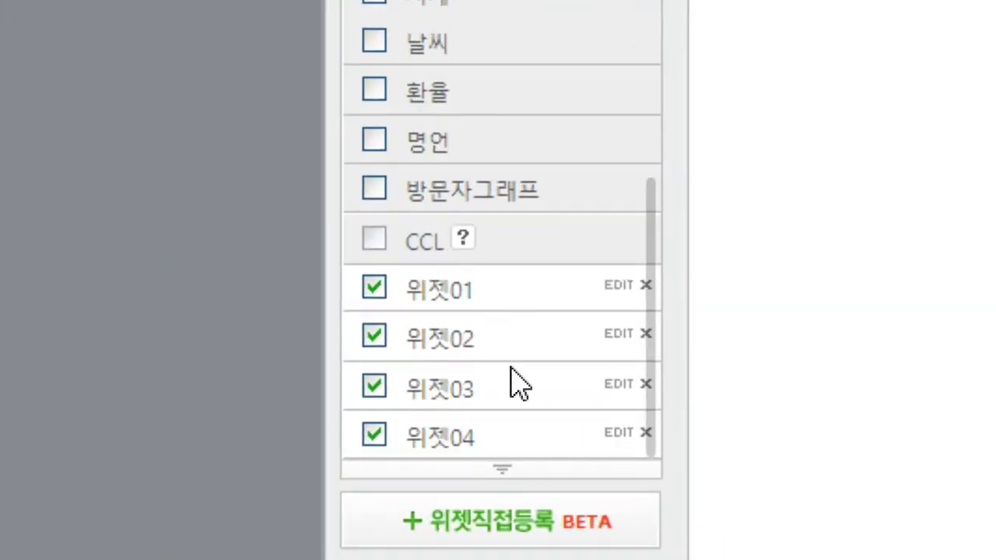
scroll(505, 397, "down", 2)
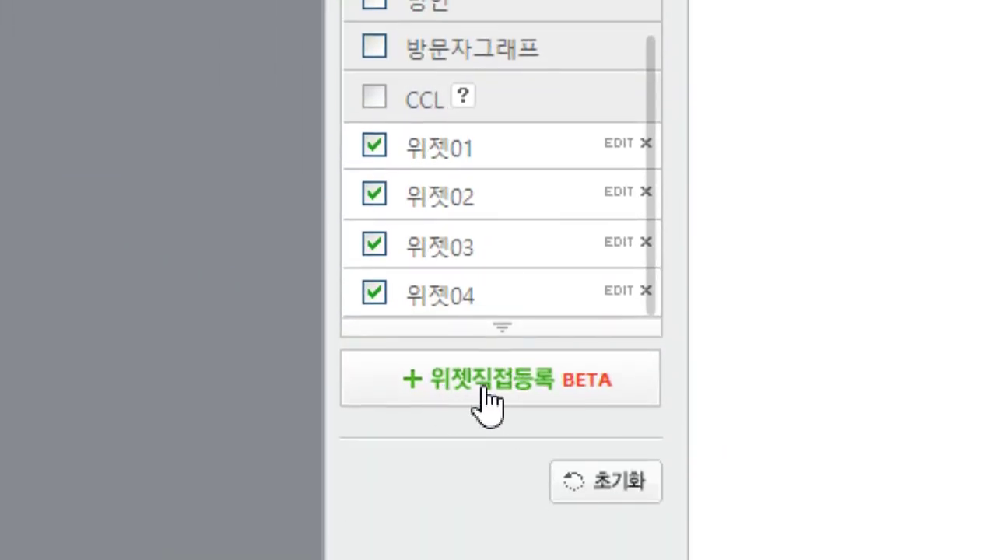
left_click(488, 402)
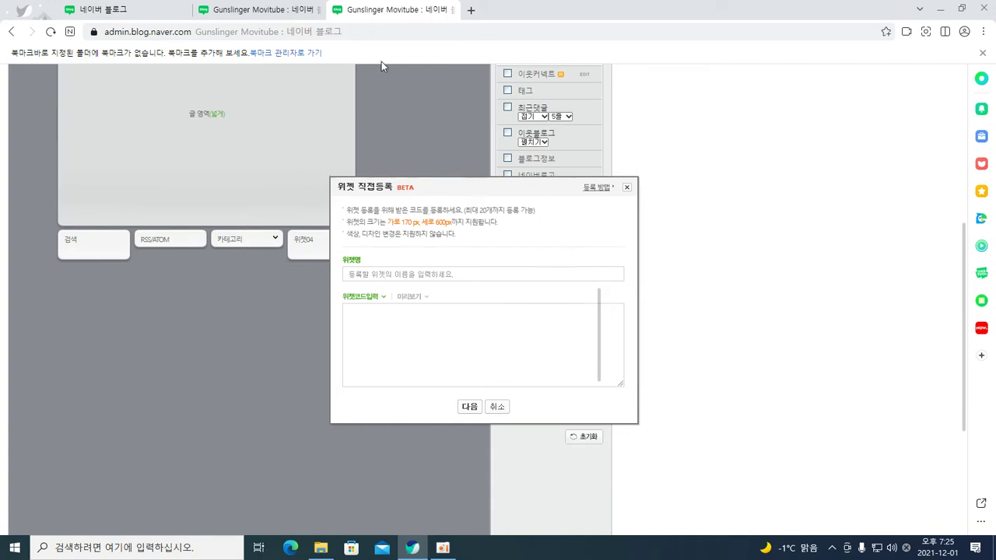
left_click(276, 12)
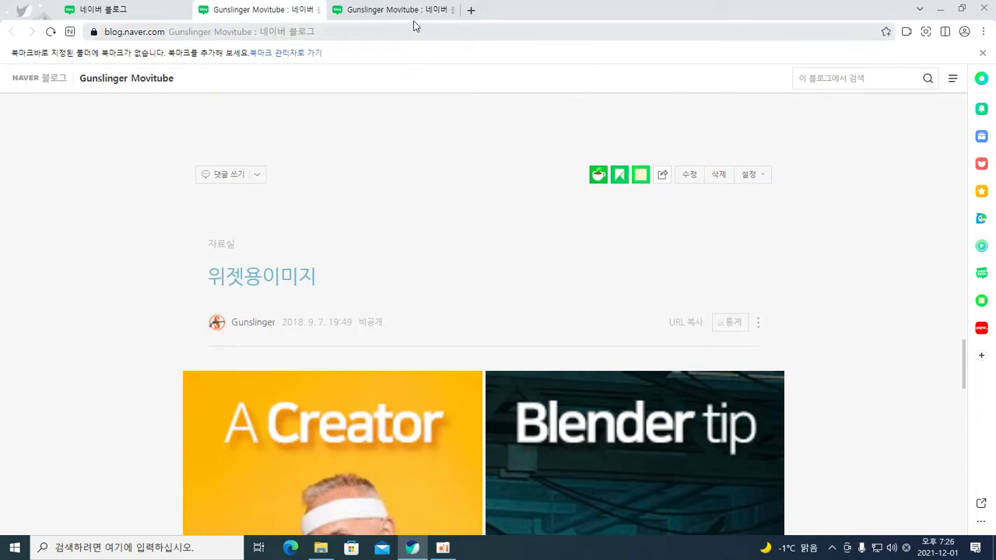
- Open a new browser tab and search Naver for 픽사베이
left_click(470, 14)
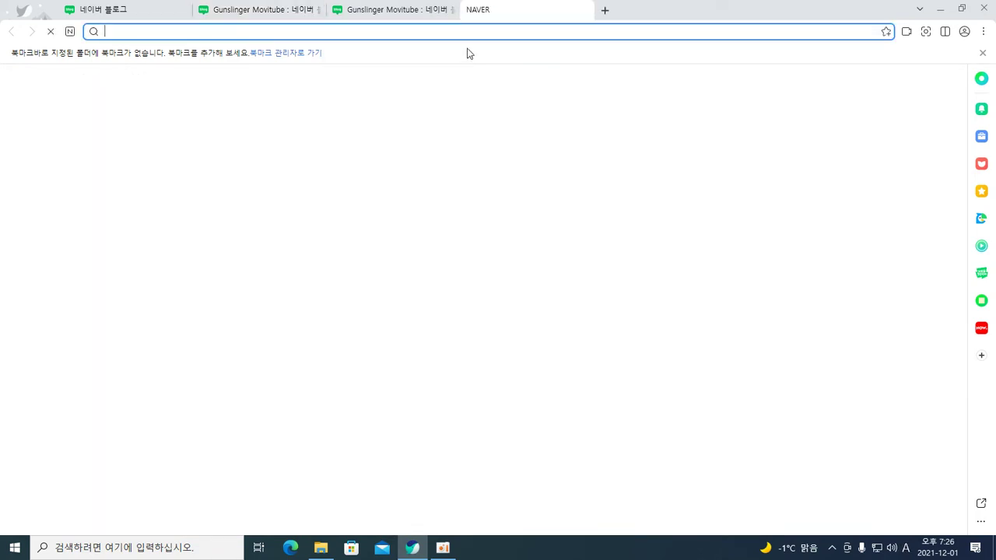
left_click(275, 35)
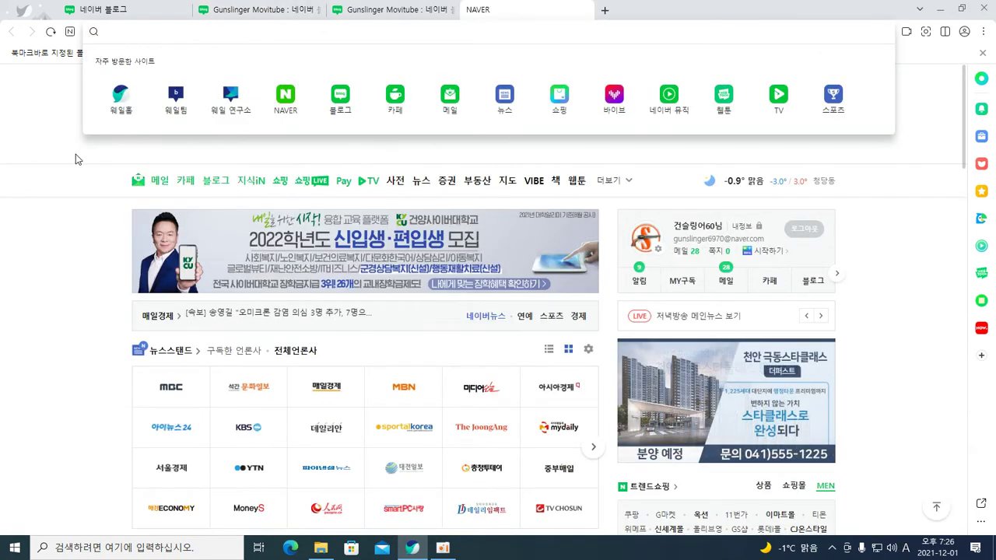
left_click(118, 145)
left_click(319, 118)
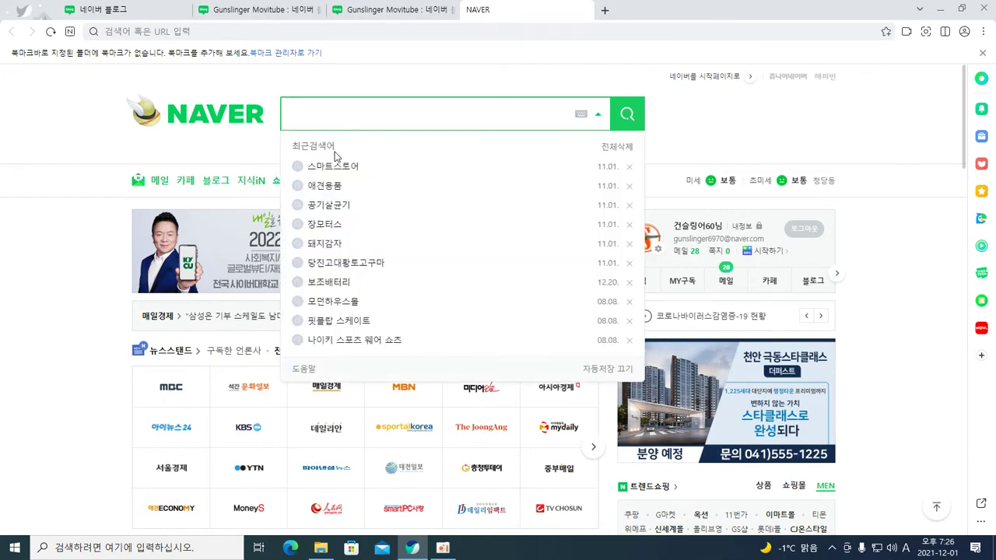
type("ㄱ")
key("BackSpace")
key("Hangul")
type("ㅠㅣ")
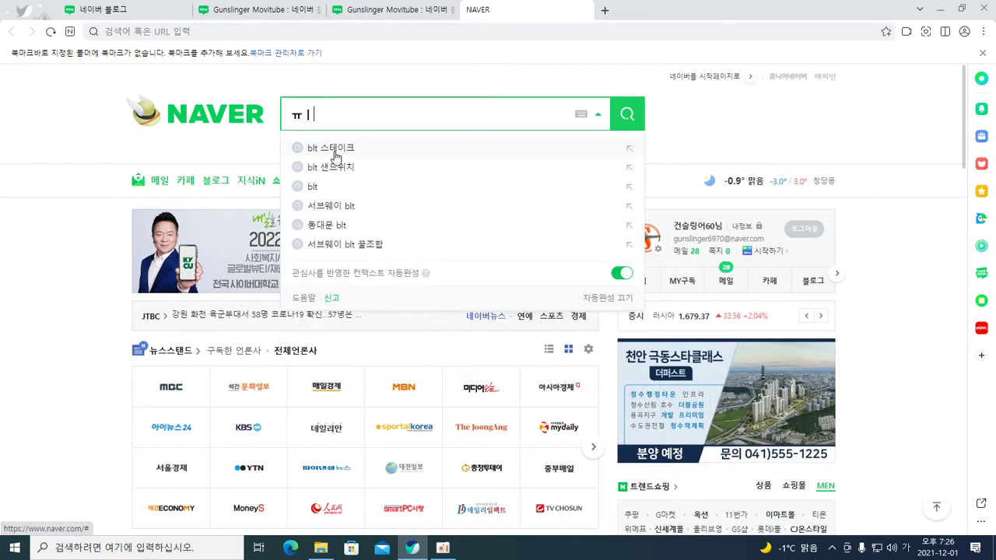
key("BackSpace")
key("BackSpace")
key("Hangul")
type("v")
key("BackSpace")
key("Hangul")
type("픽")
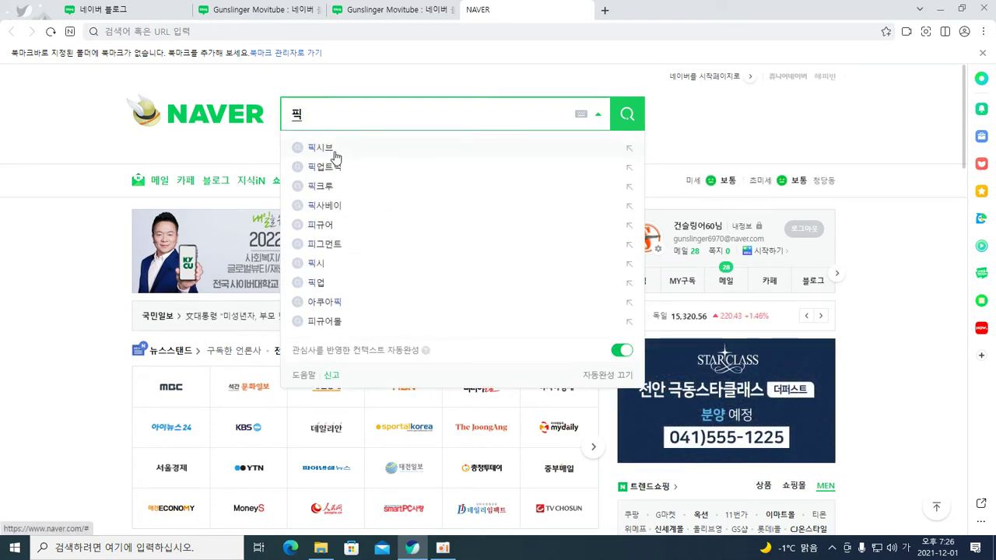
type("사")
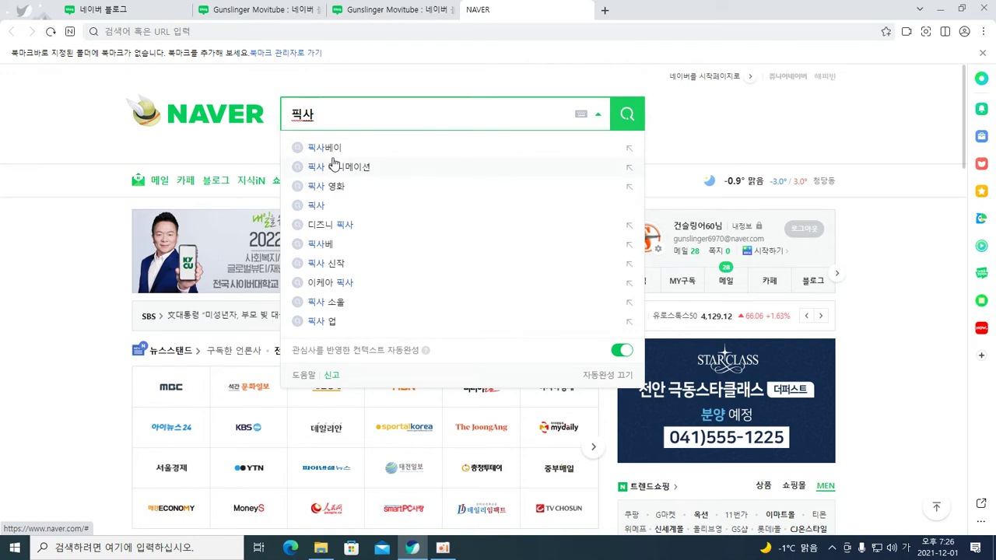
left_click(324, 148)
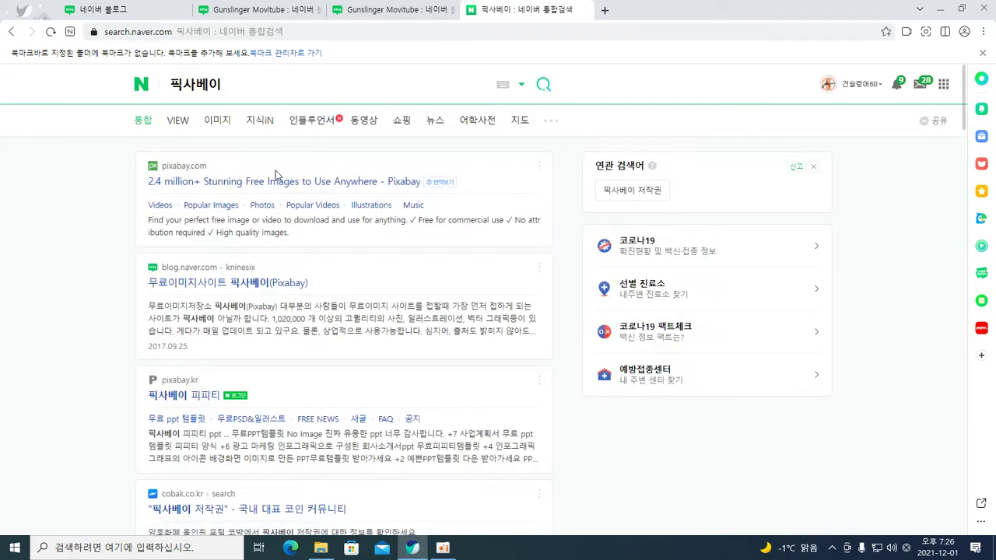
- Look through the Naver search results for 픽사베이 and open the pixabay.kr result (픽사베이 피피티)
scroll(258, 244, "down", 2)
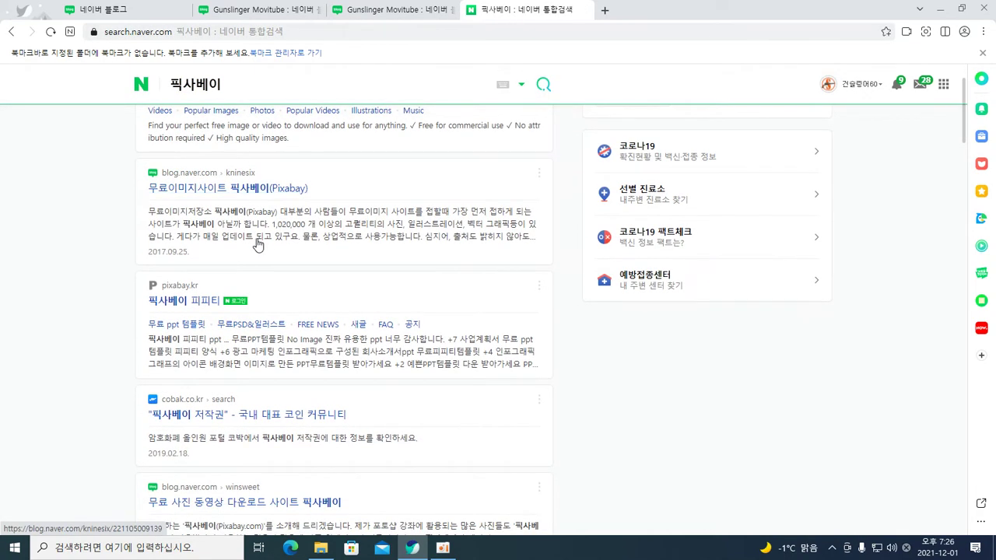
scroll(257, 245, "down", 3)
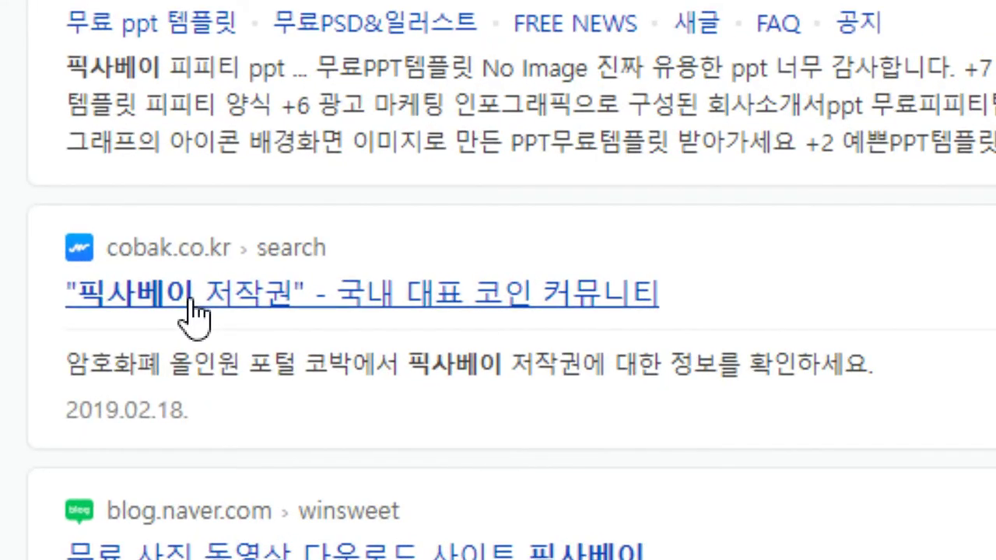
scroll(194, 311, "down", 5)
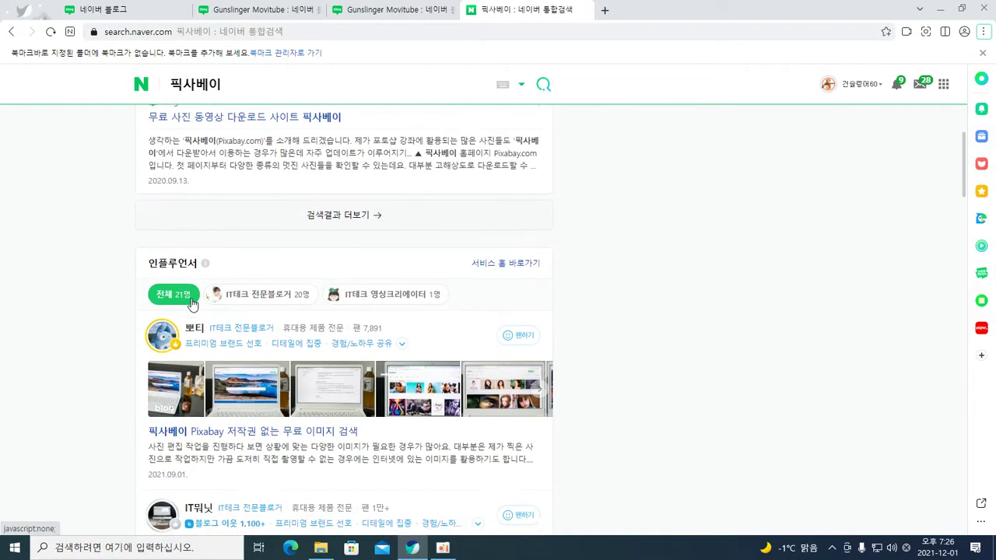
scroll(197, 304, "down", 8)
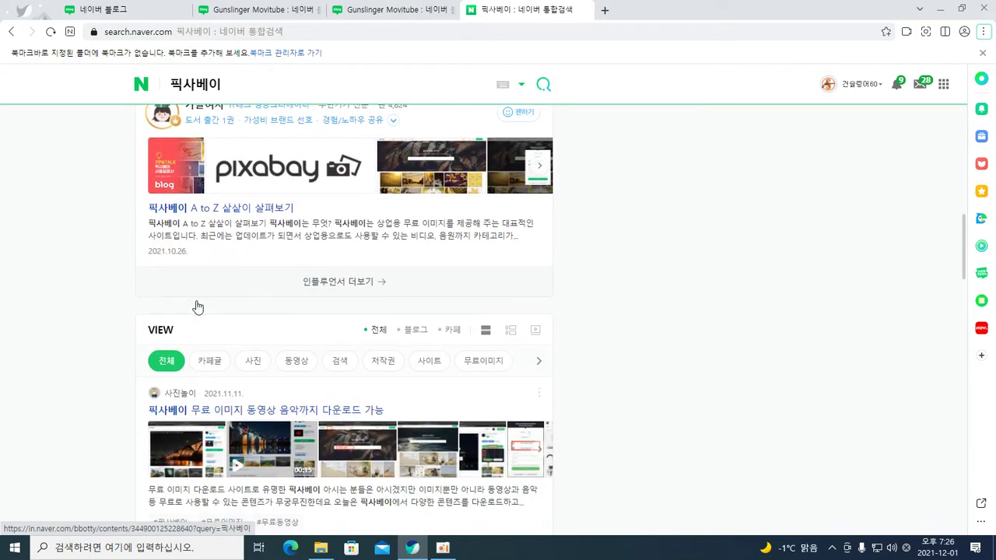
scroll(200, 272, "up", 1)
scroll(205, 274, "down", 2)
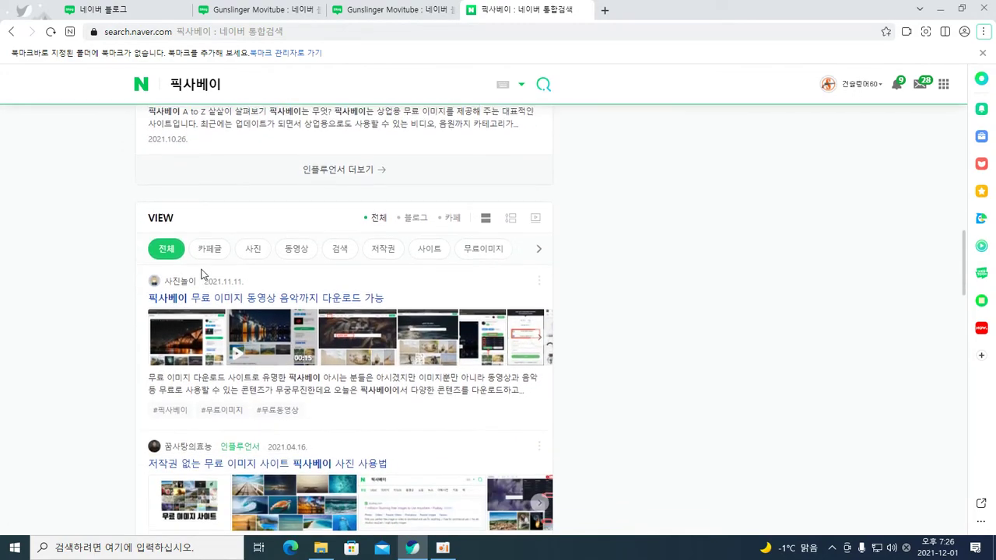
scroll(205, 274, "up", 10)
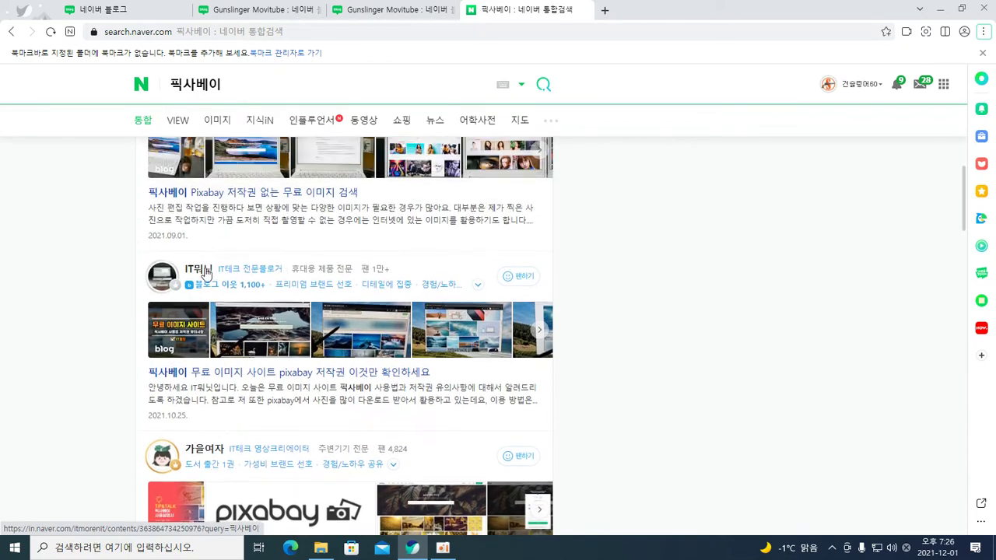
scroll(206, 274, "up", 4)
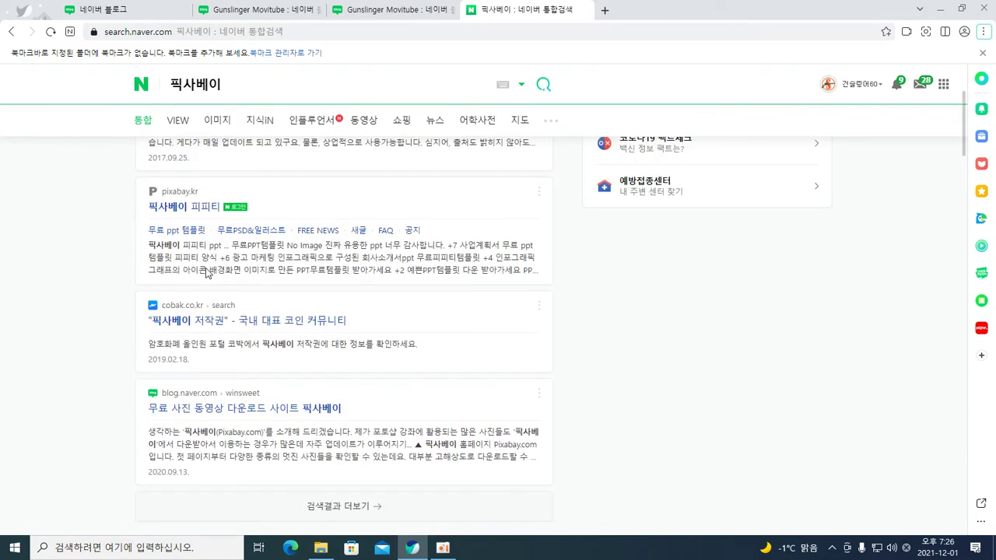
scroll(205, 272, "up", 2)
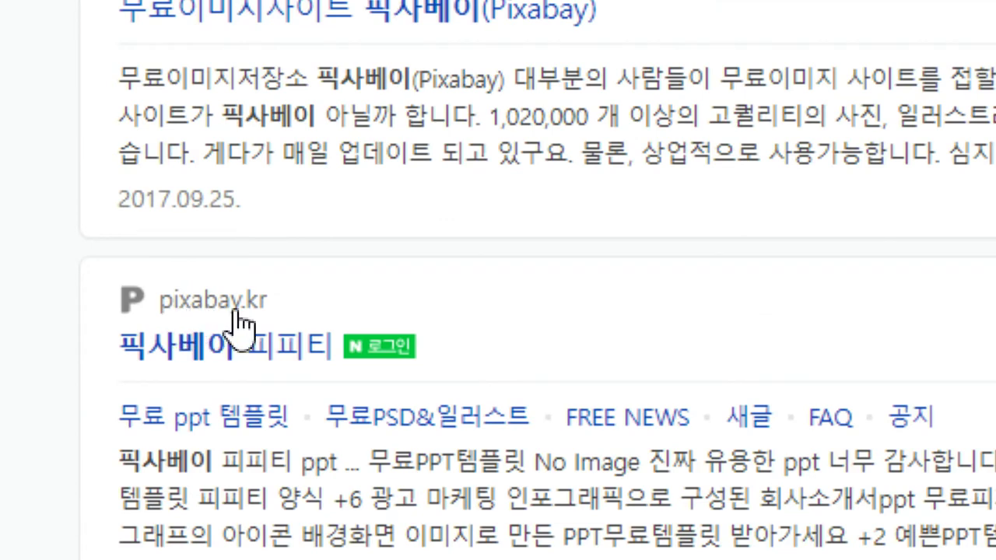
left_click(209, 311)
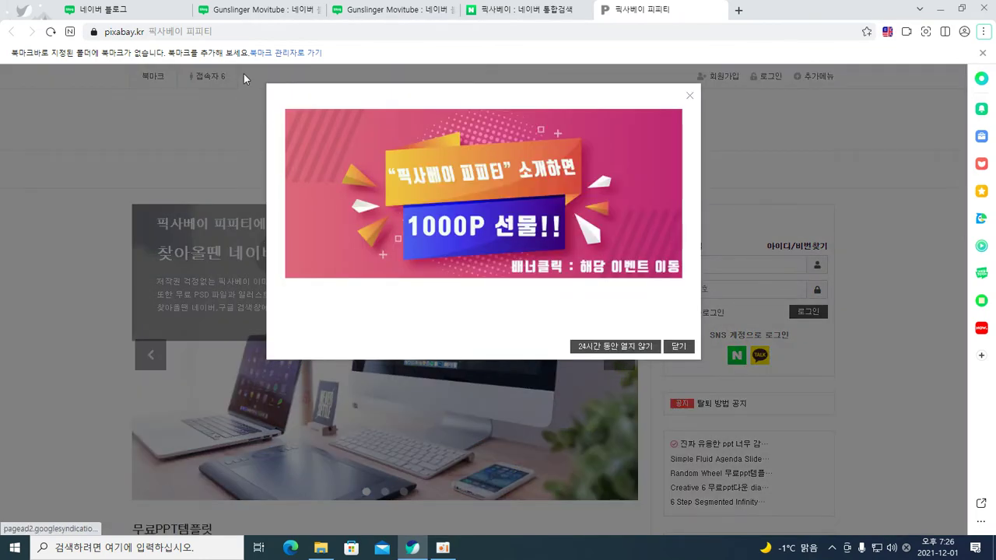
- Go to google.com in the tab showing the 픽사베이 피피티 site
left_click(221, 35)
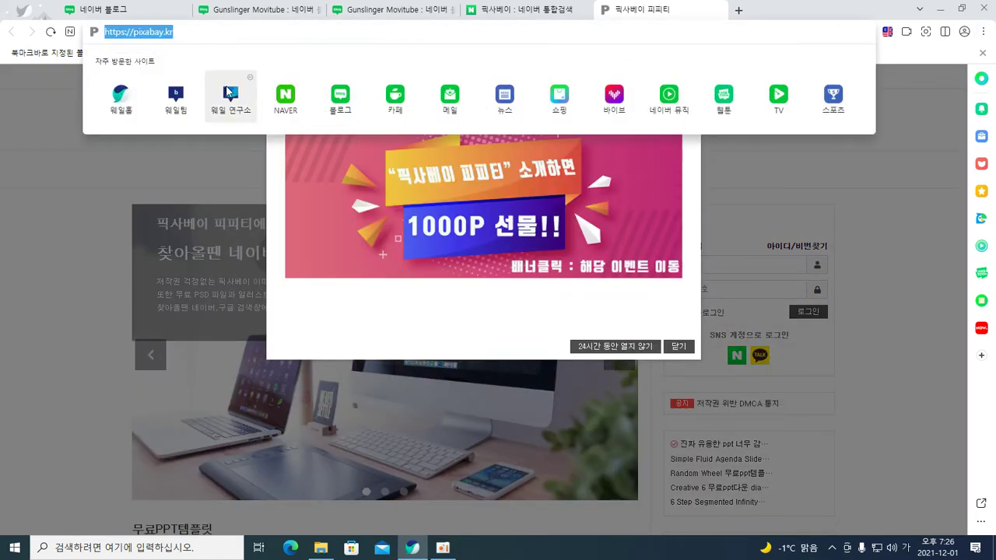
key("BackSpace")
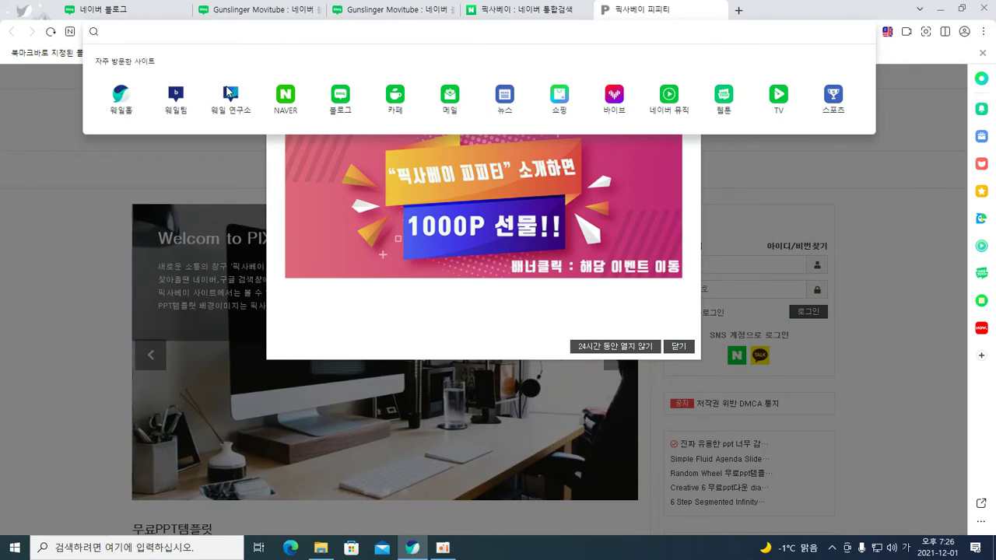
type("pi")
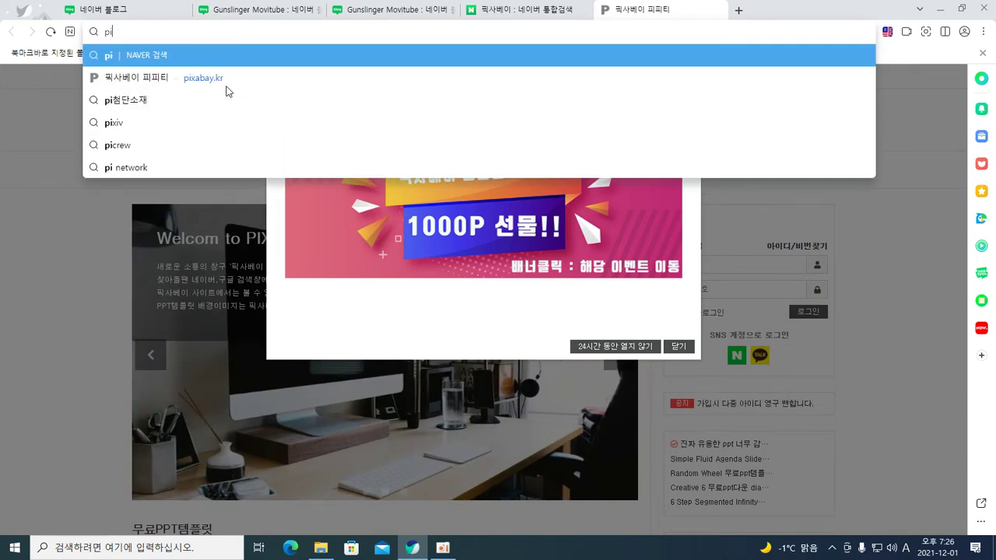
key("BackSpace")
key("BackSpace")
type("해ㅌ")
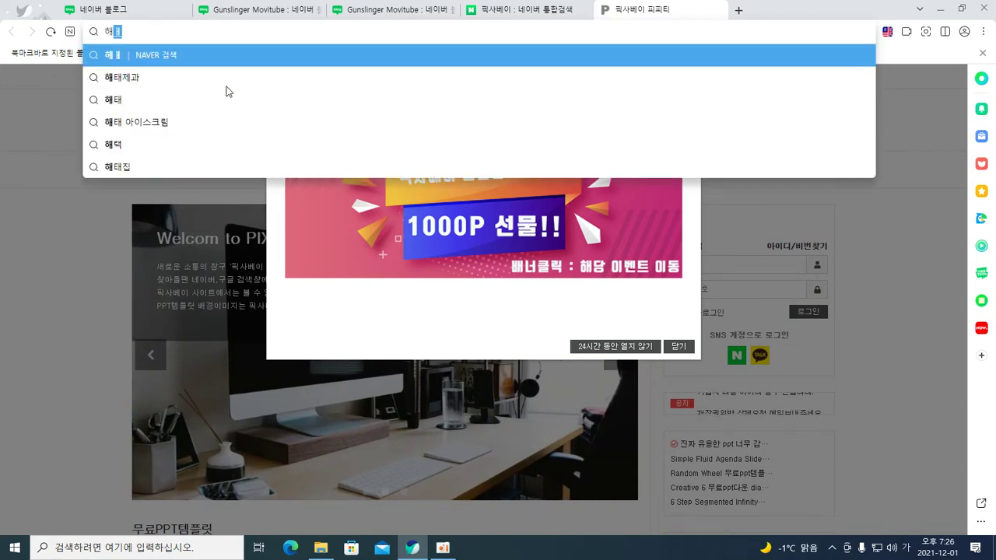
key("BackSpace")
type("gogl")
key("BackSpace")
key("BackSpace")
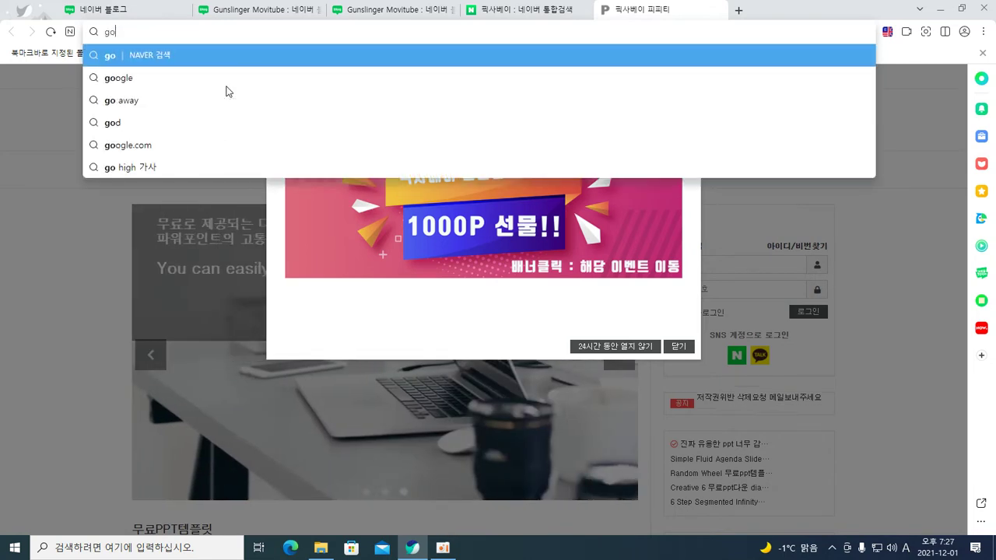
type("ogle.co")
key("Return")
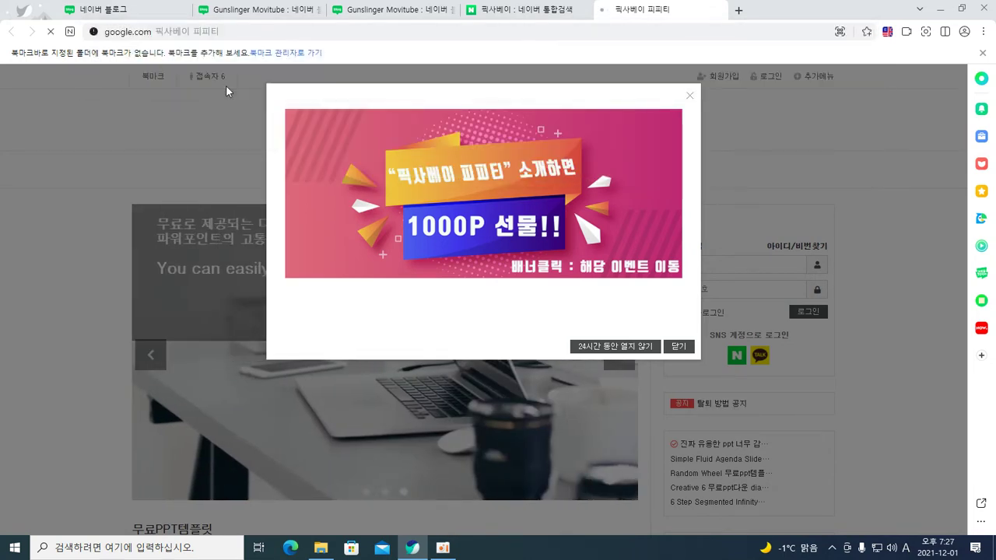
- Search Google for 픽사베이
type("v")
key("BackSpace")
type("ㅍㅣㄱ")
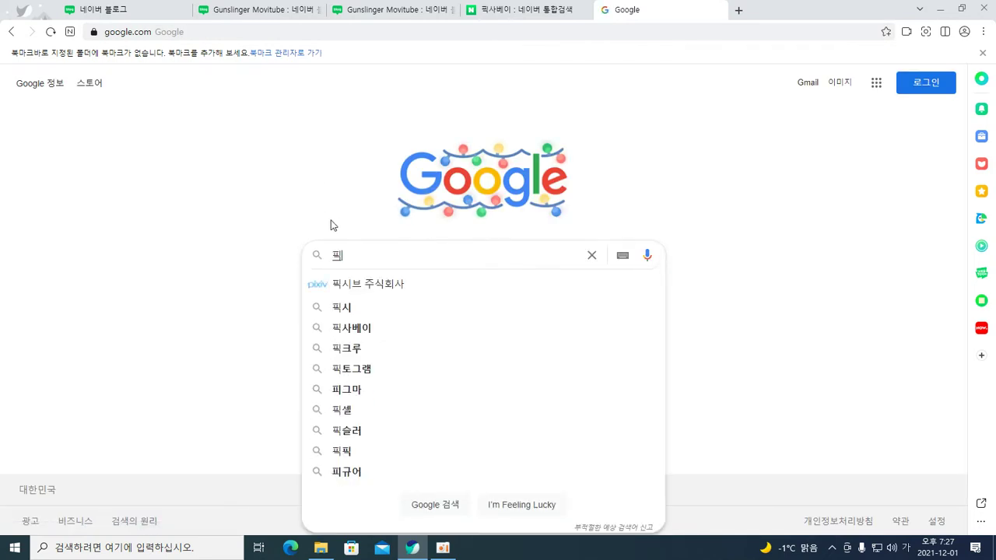
type("ㅅㅏㅂㅔㅇㅣ")
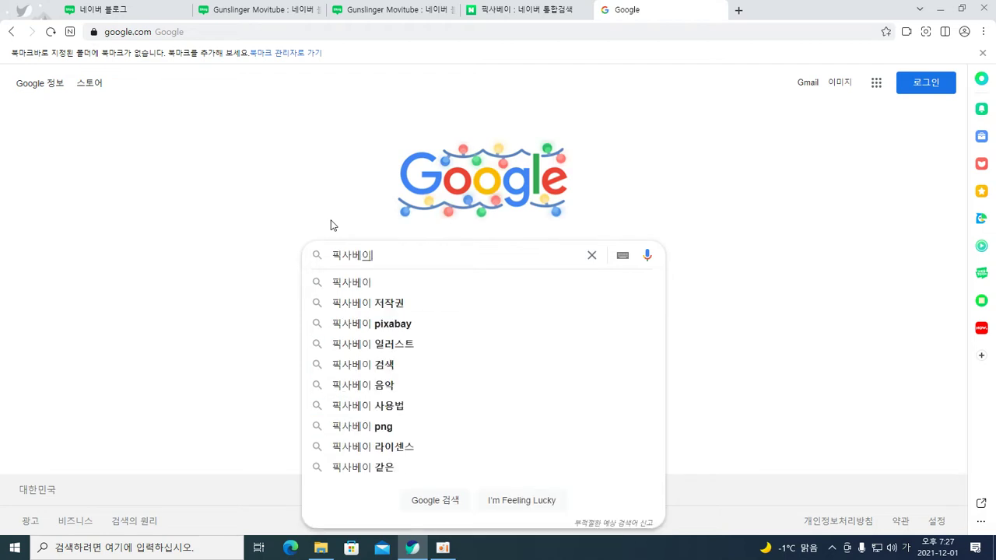
key("Return")
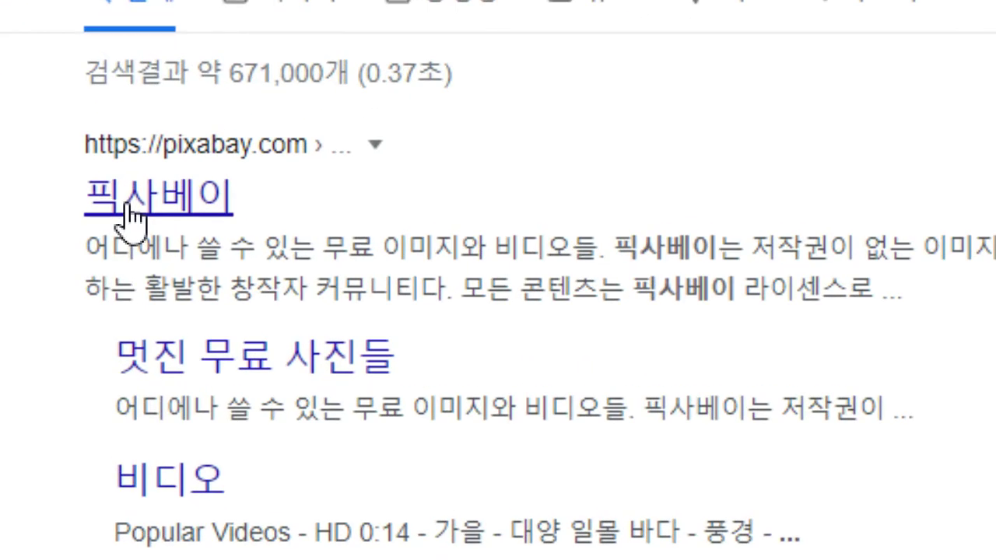
- Open the pixabay.com site from the search results and browse the free images on its home page
left_click(129, 209)
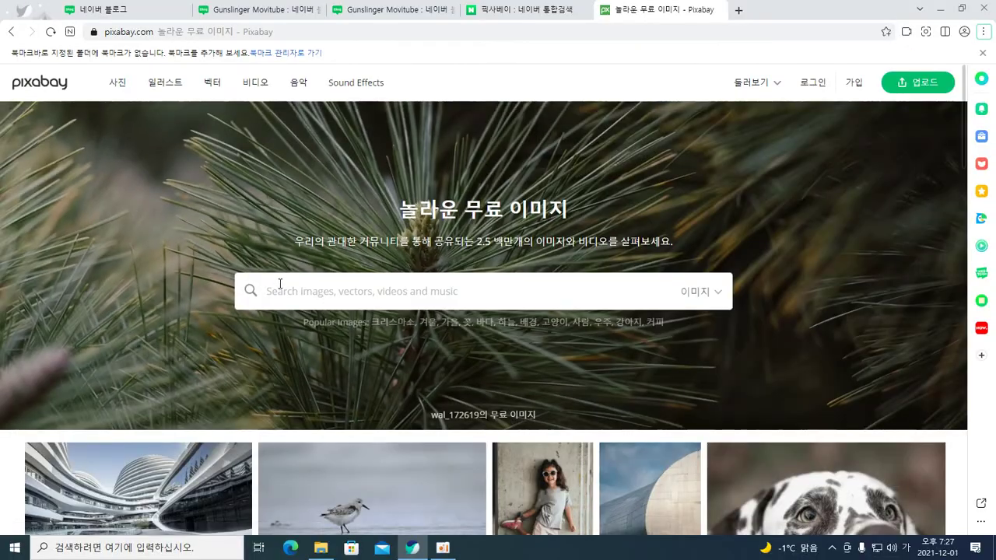
scroll(277, 286, "down", 1)
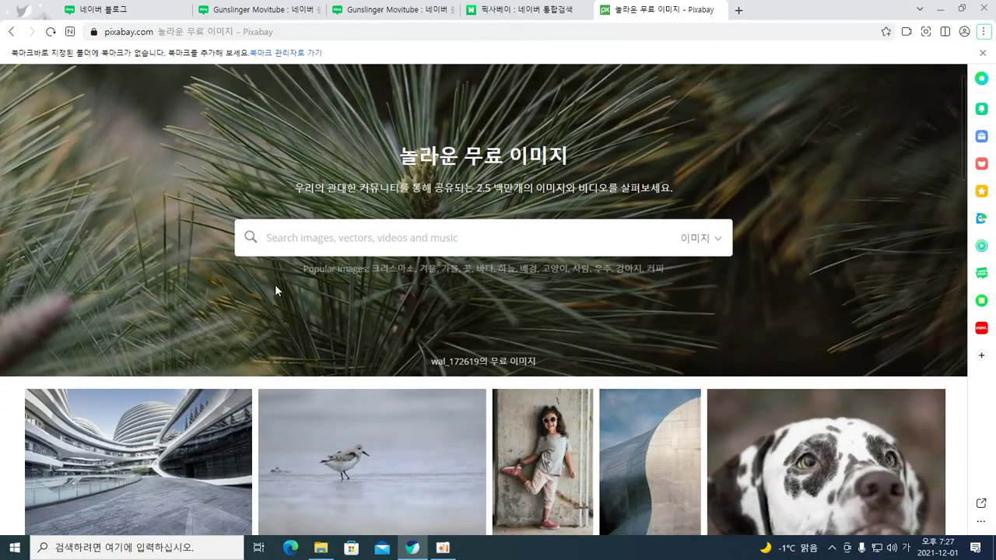
scroll(275, 288, "down", 2)
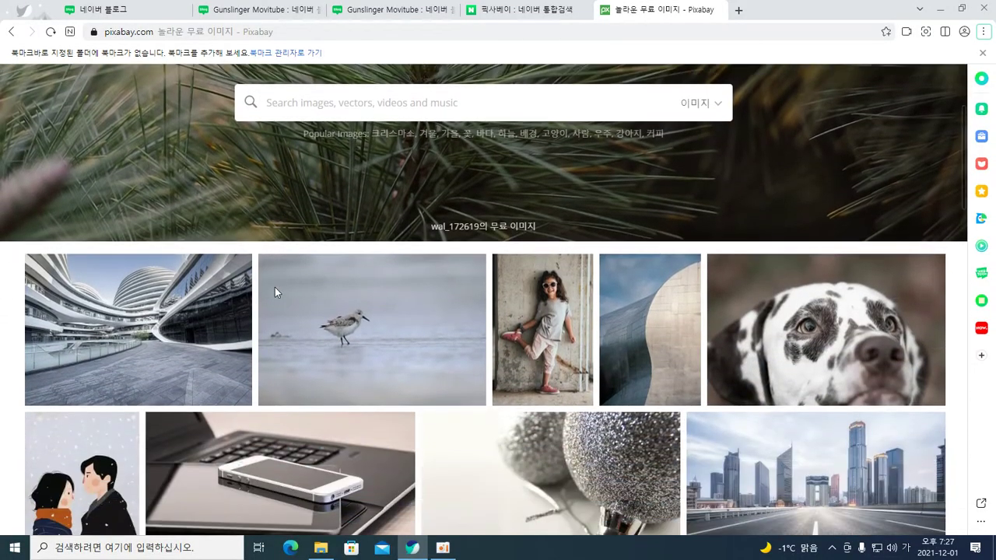
scroll(274, 288, "down", 2)
scroll(275, 288, "up", 2)
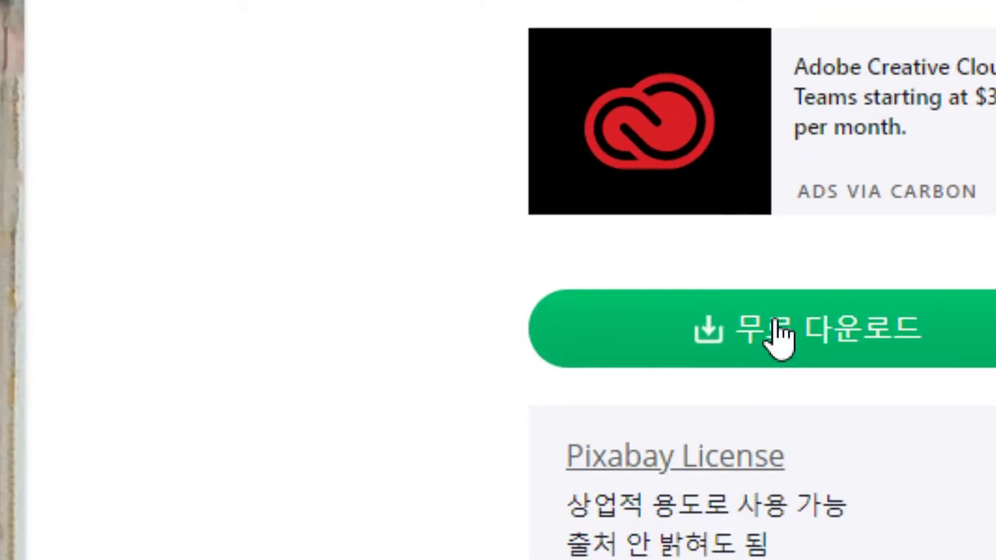
- Download the photo of the girl in sunglasses at 427×640 and save it in the 다운로드 folder as b1
left_click(781, 336)
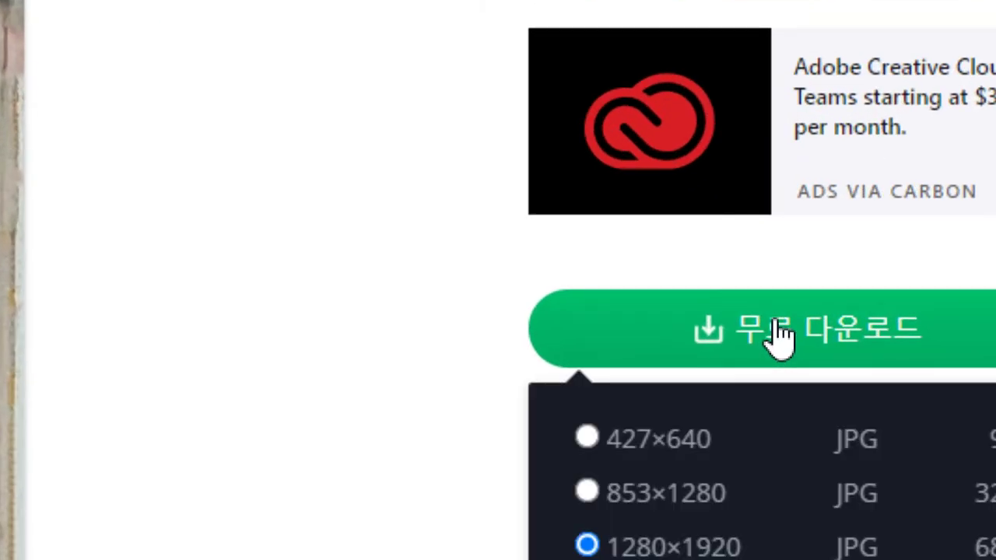
left_click(644, 447)
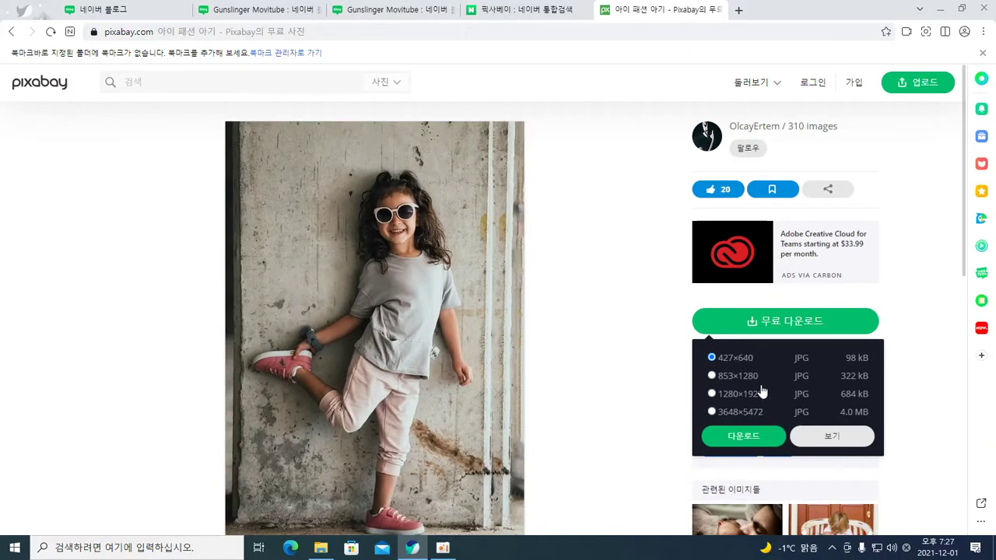
left_click(744, 436)
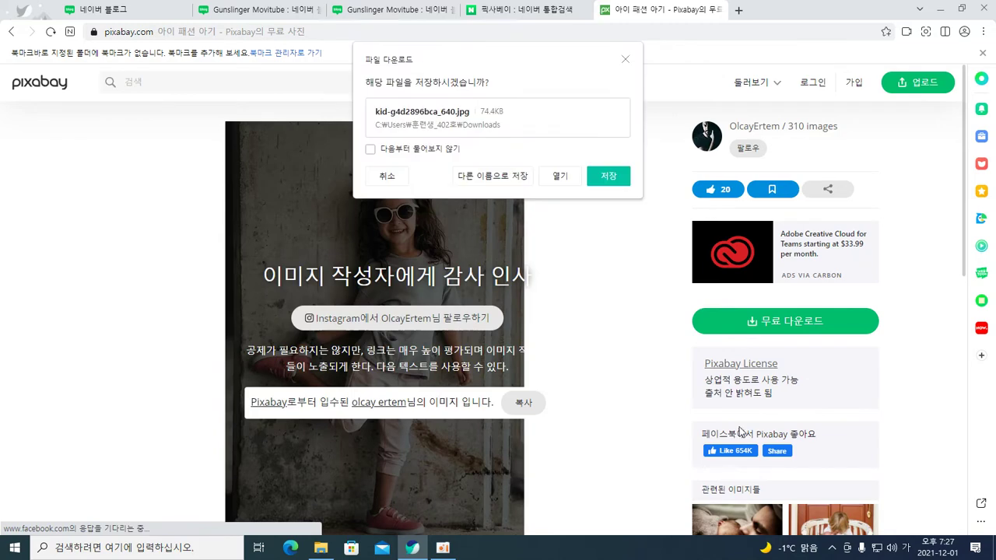
left_click(521, 178)
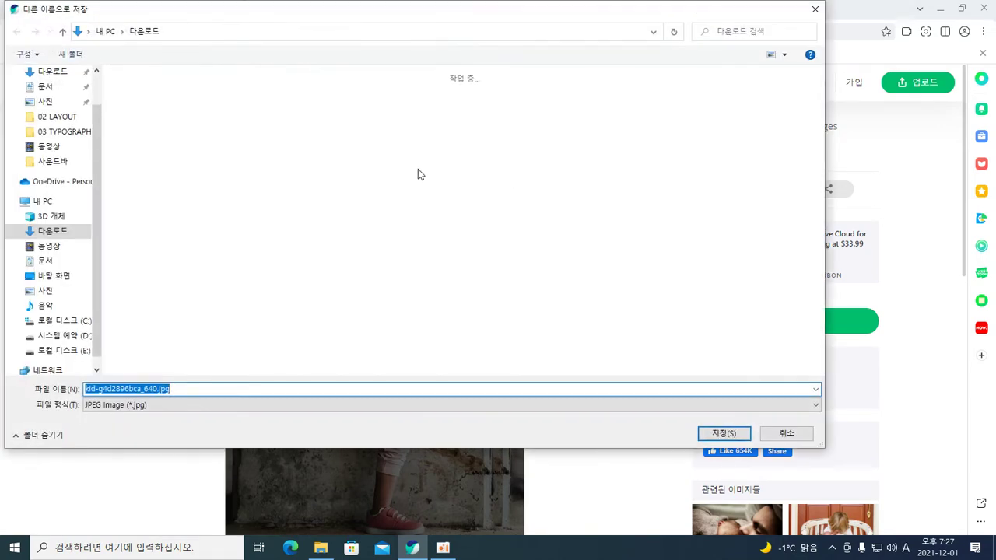
type("b1")
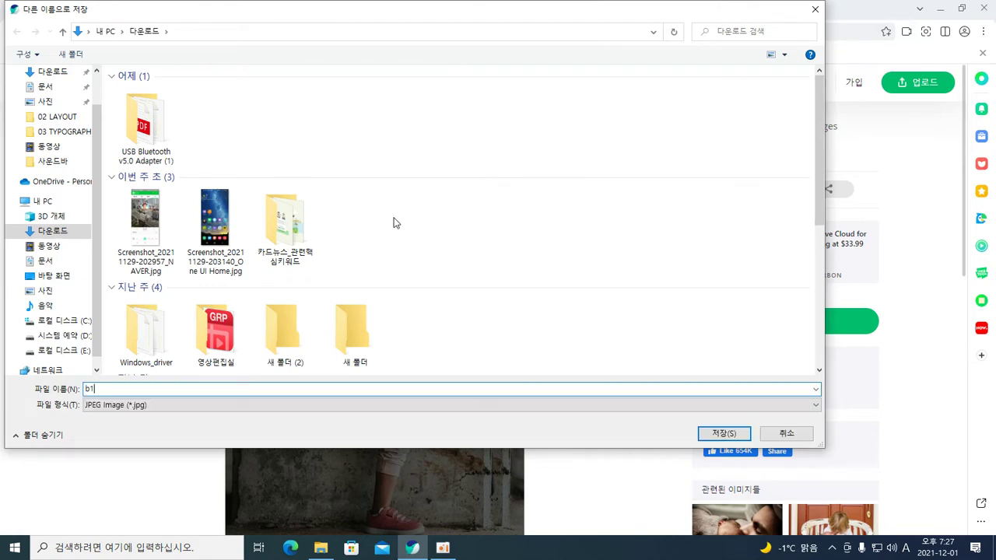
key("Return")
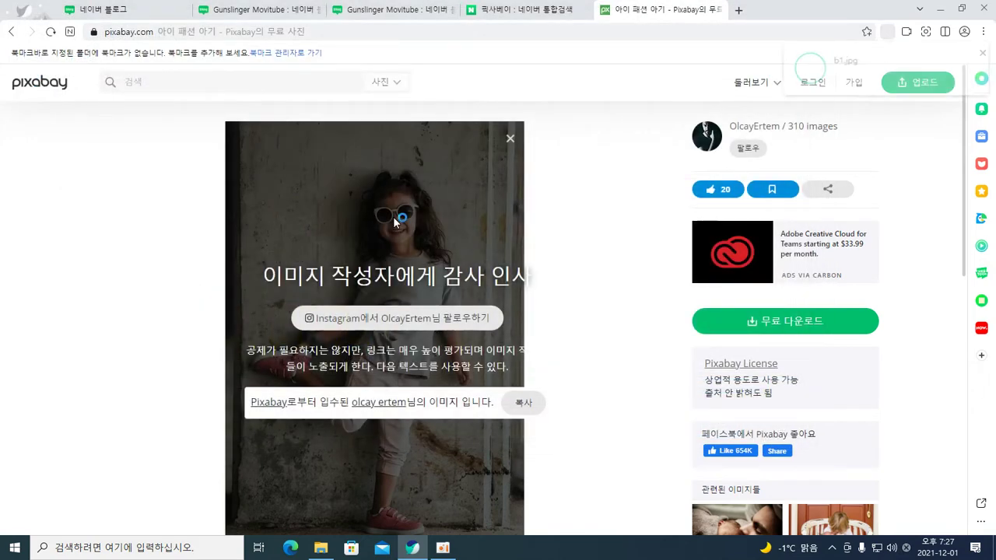
- Return to Pixabay's home page and open the illustration of the couple in the snow
left_click(11, 31)
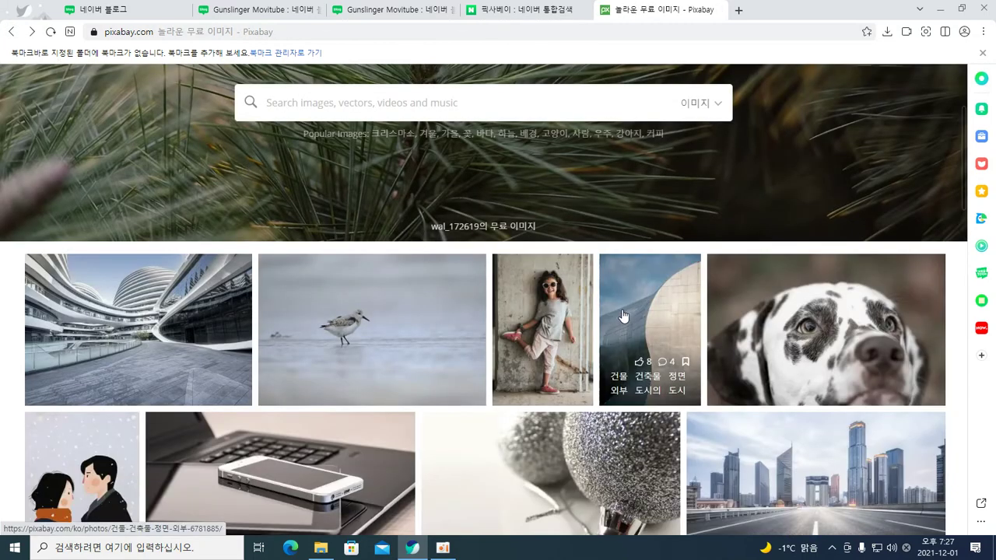
scroll(623, 320, "down", 2)
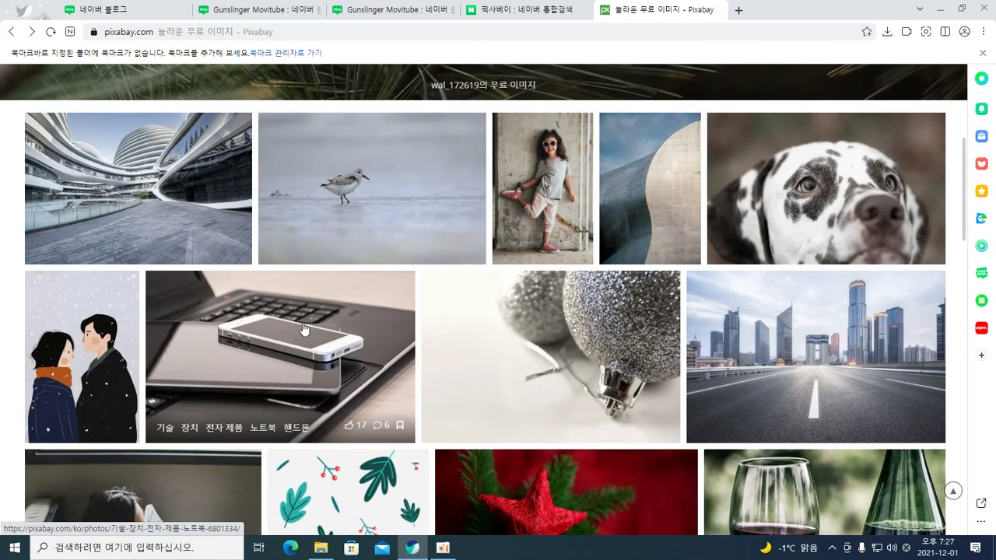
left_click(116, 330)
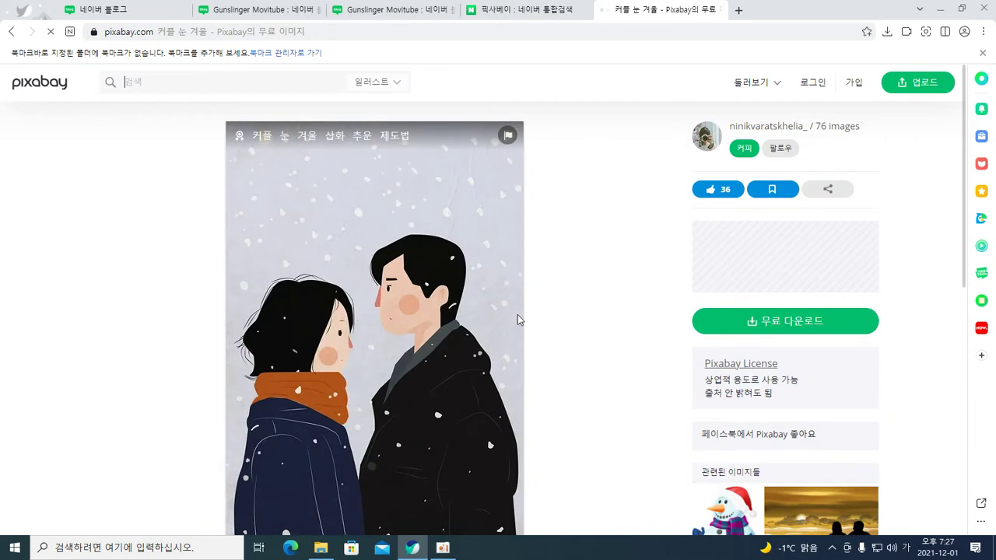
- Download the couple illustration at 426×640 and save it in the 다운로드 folder as b2
right_click(411, 298)
left_click(582, 306)
left_click(750, 322)
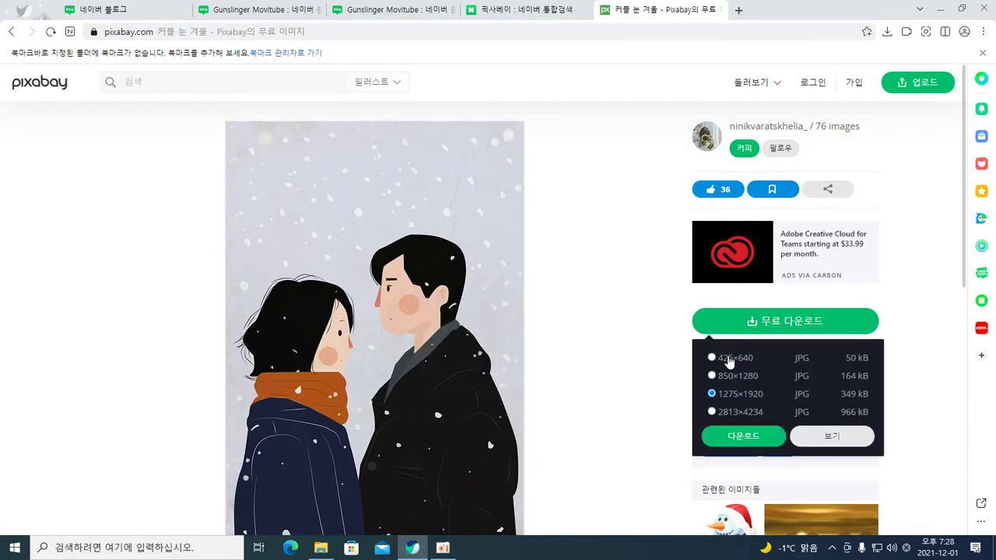
left_click(739, 437)
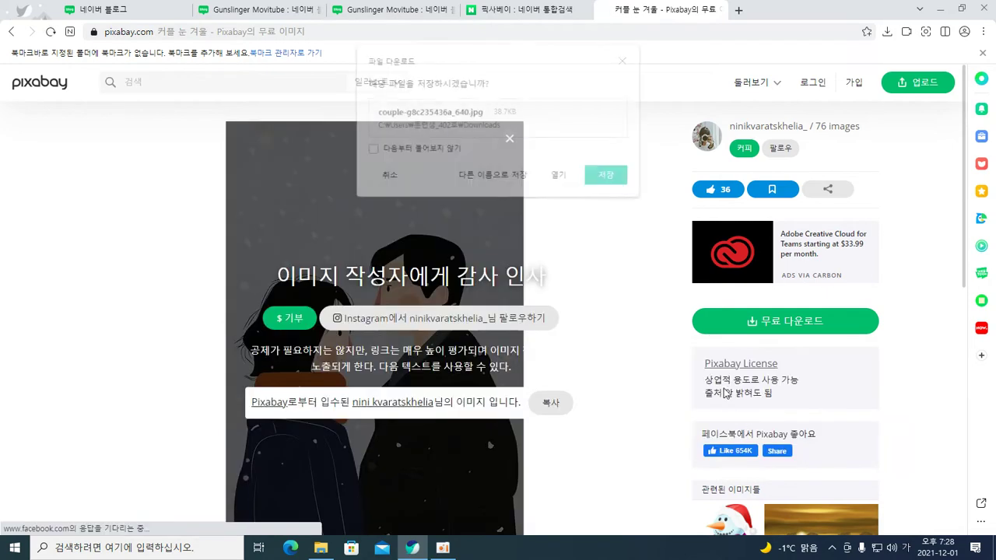
left_click(510, 182)
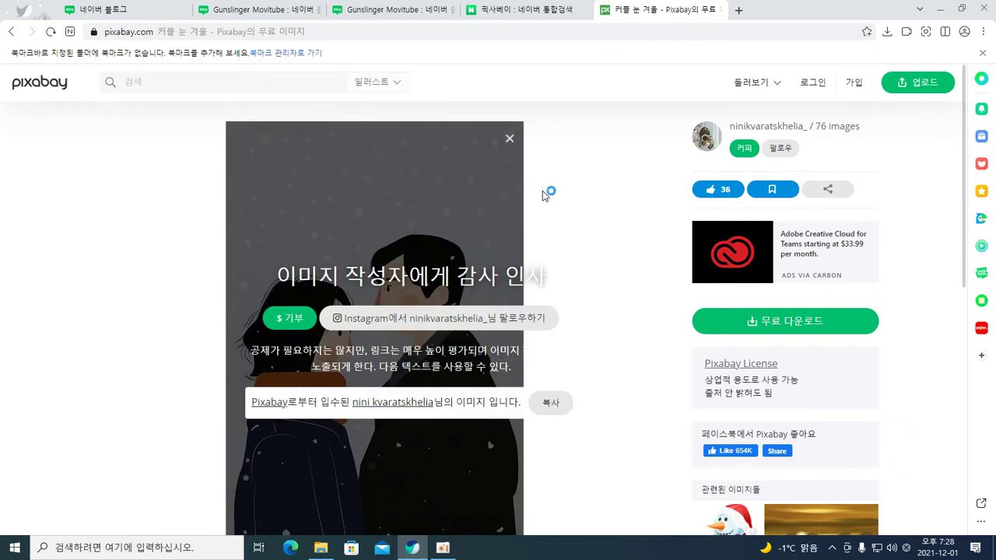
type("b")
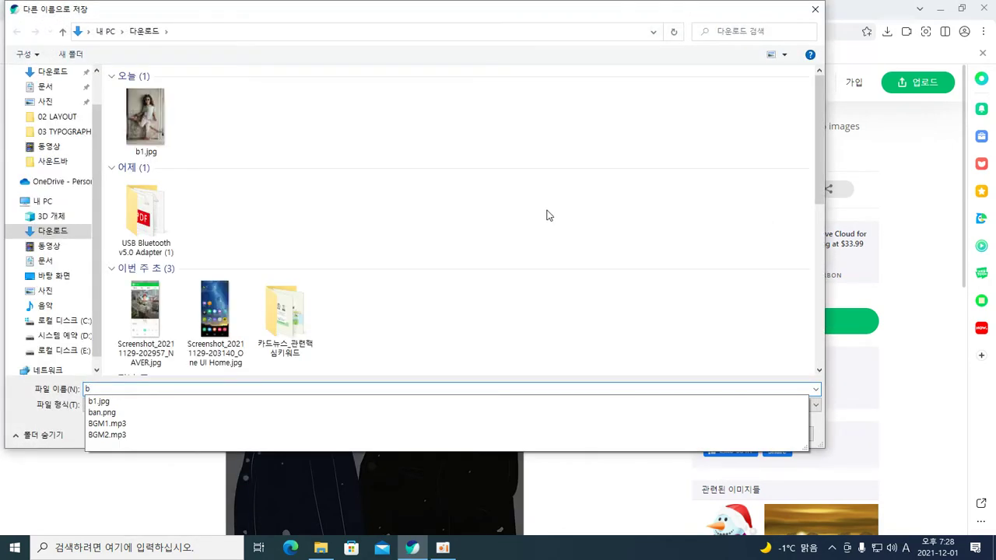
type("2")
key("Return")
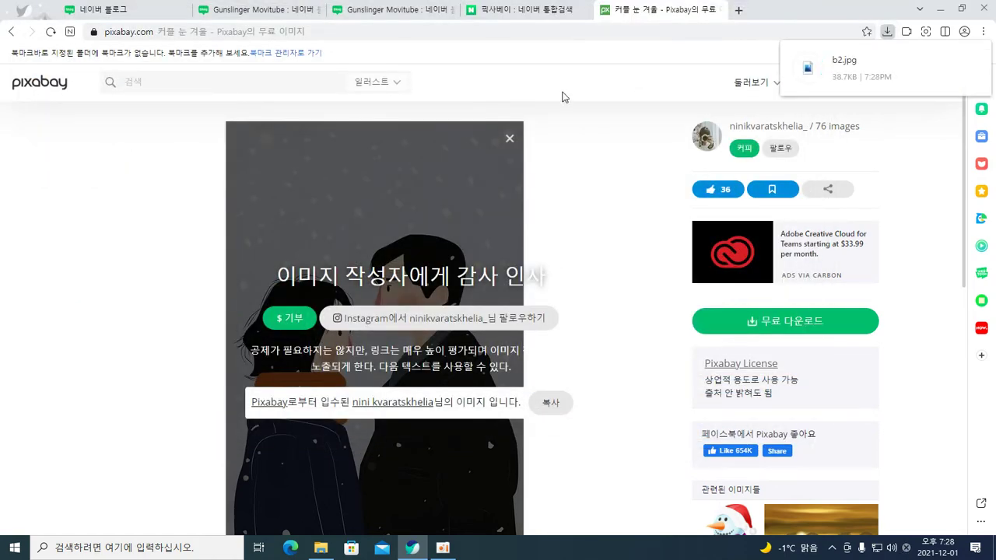
- Switch back to the Gunslinger Movitube blog page and start writing a new post
left_click(509, 11)
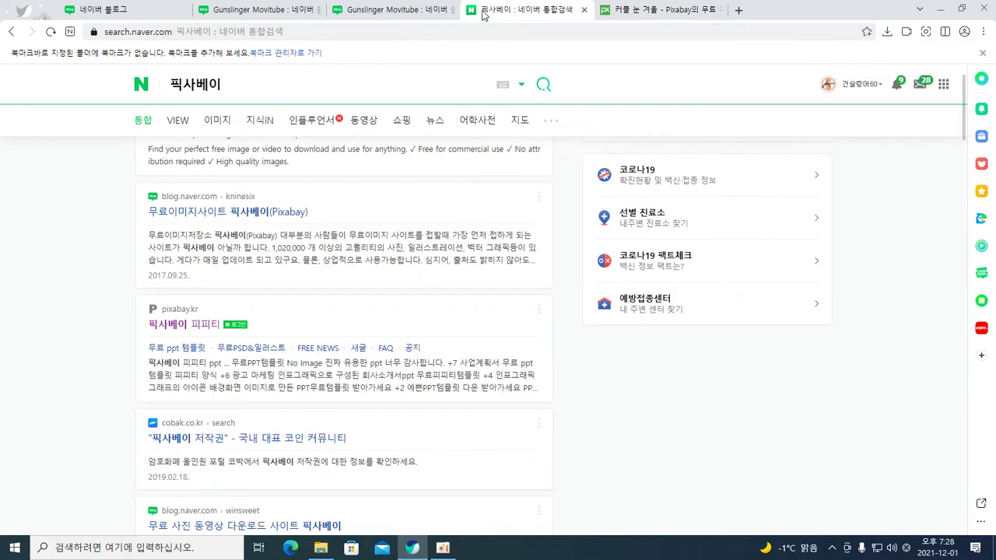
left_click(397, 9)
left_click(295, 10)
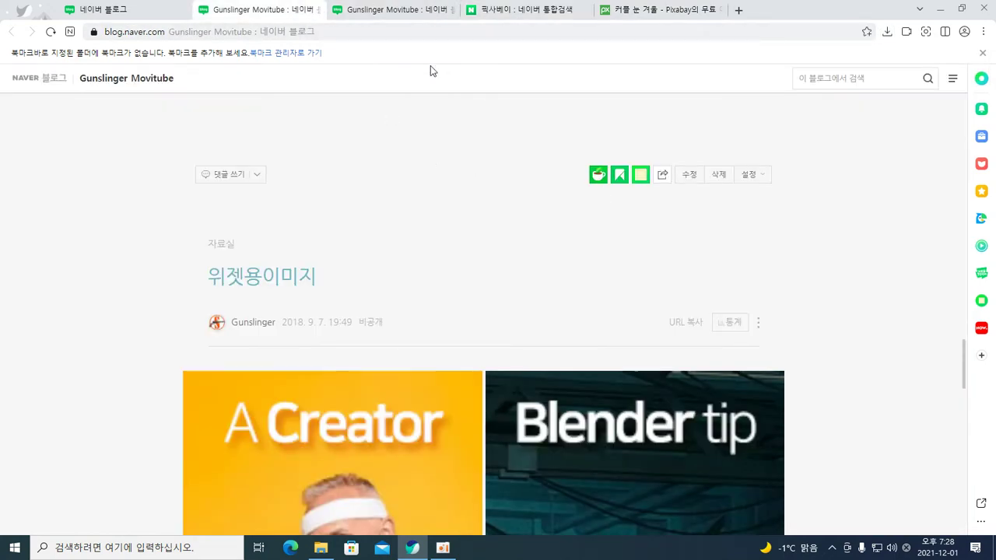
left_click(397, 11)
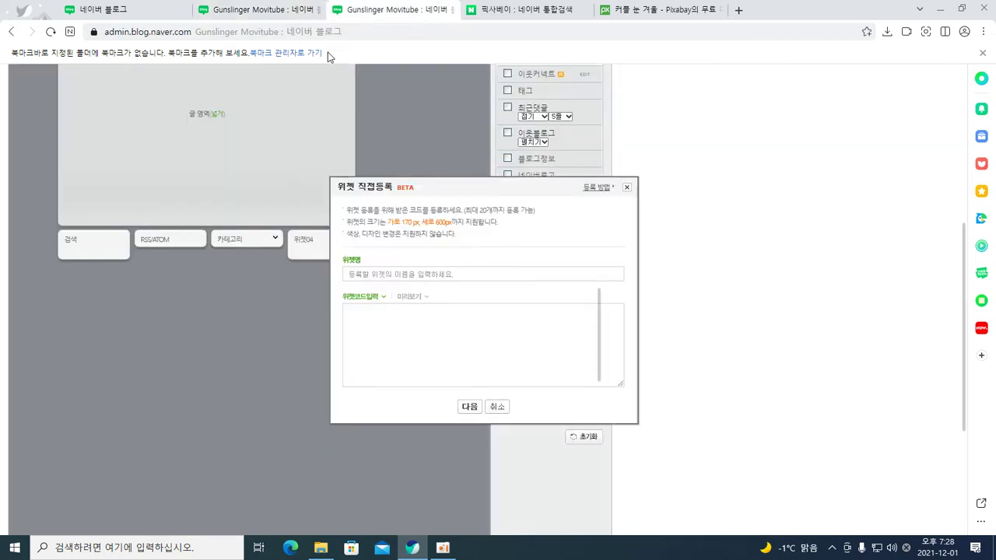
left_click(255, 11)
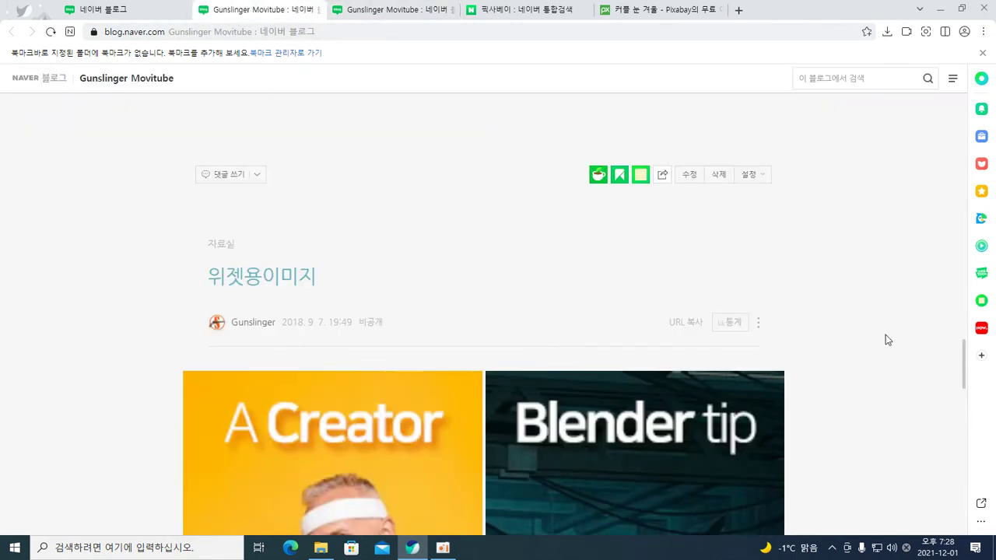
left_click_drag(956, 350, 950, 78)
scroll(730, 128, "down", 5)
scroll(731, 128, "up", 2)
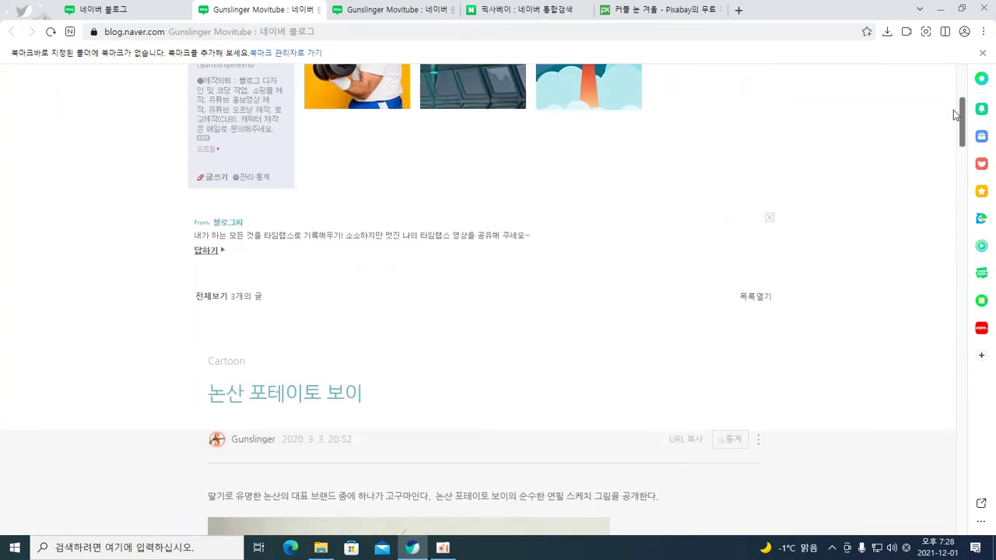
left_click(218, 177)
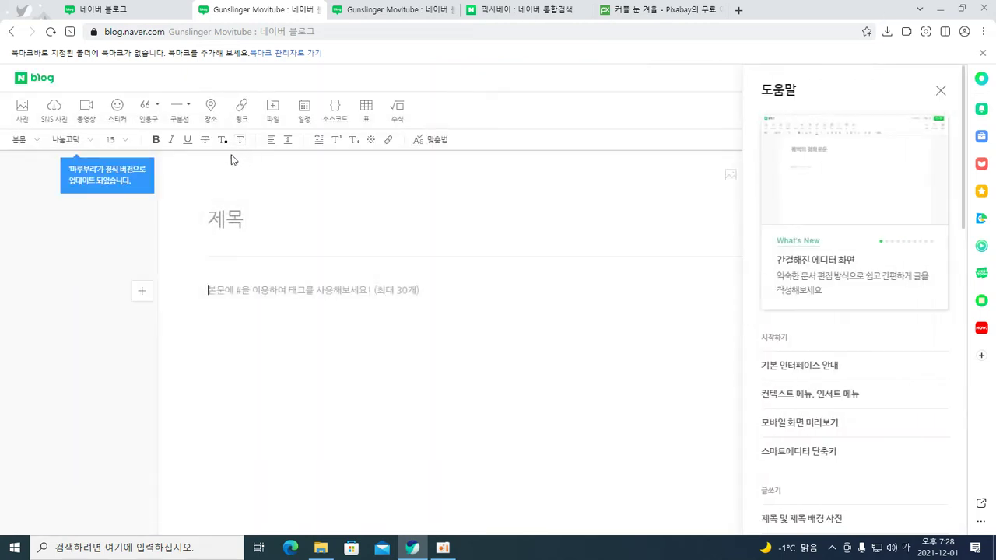
- Title the new post 배너 2021-샵
left_click(228, 216)
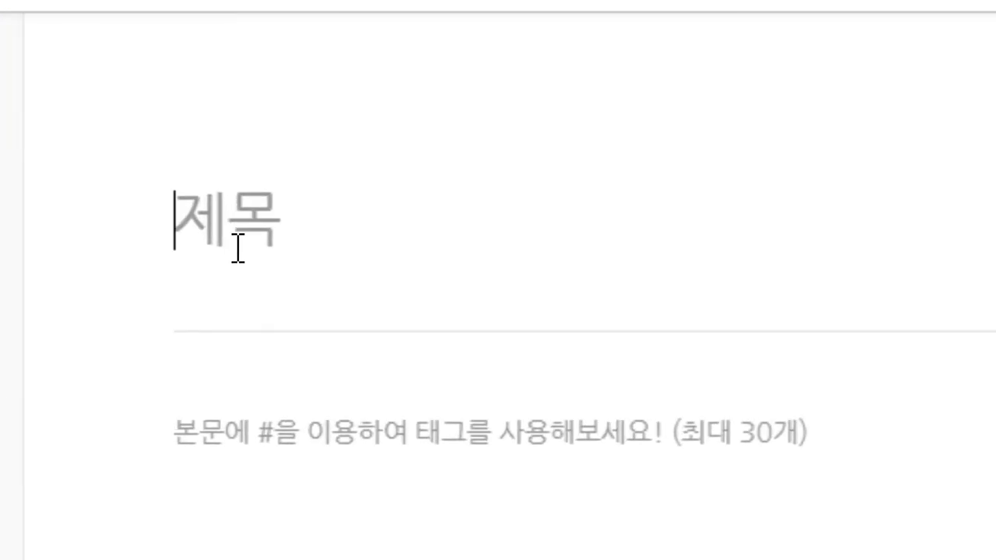
type("배")
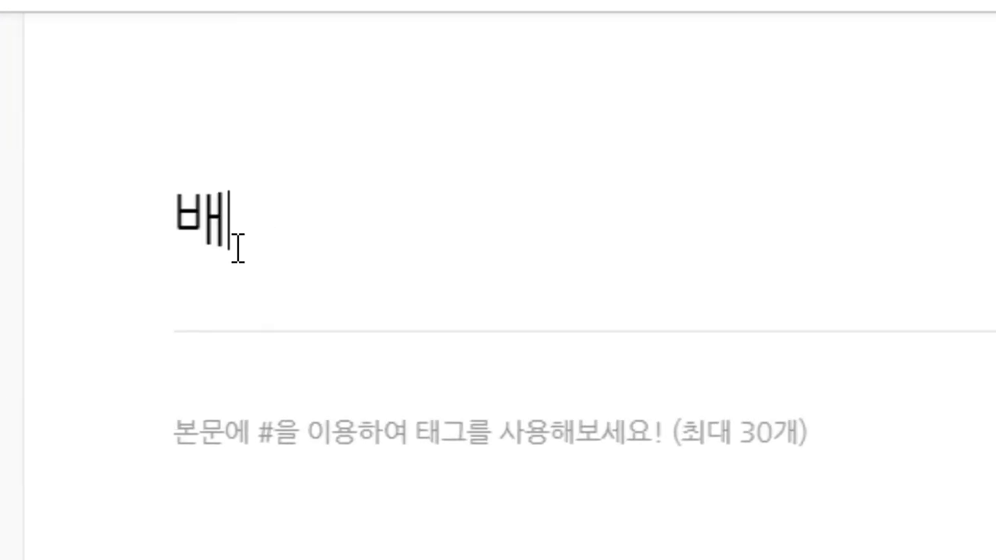
type("너 2021-ㄴ")
key("BackSpace")
type("샤")
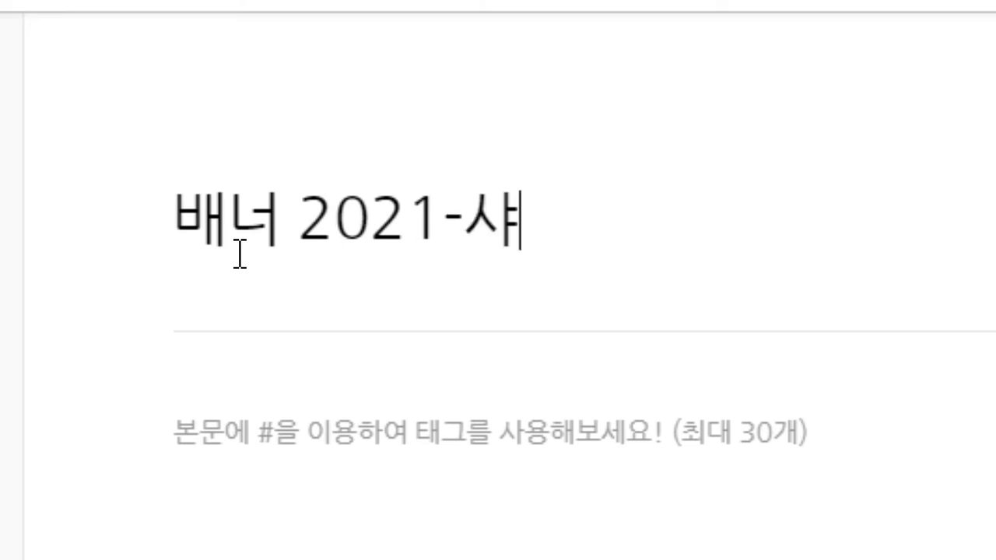
type("ㅂ")
left_click(242, 449)
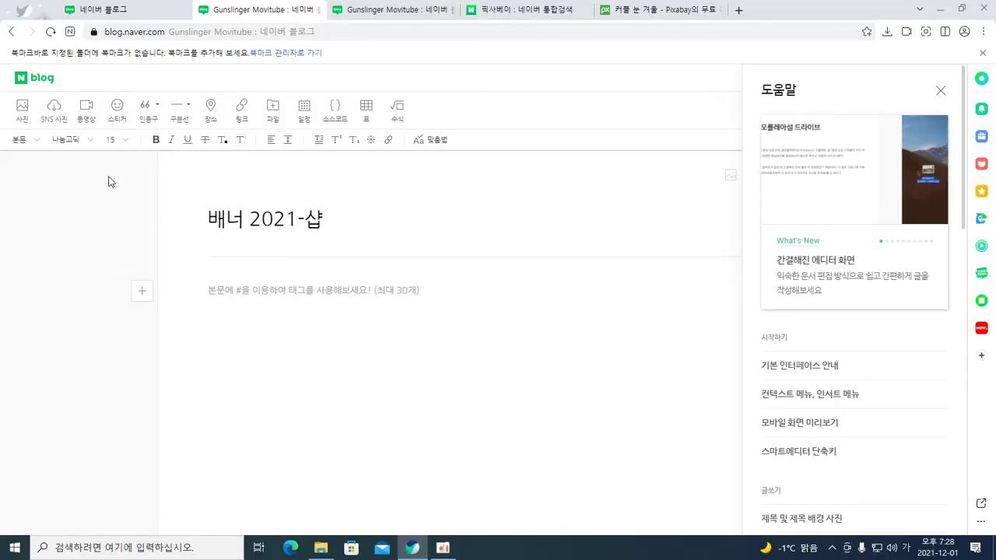
- Insert the saved couple illustration into the post body, with the photo of the girl in sunglasses below it
left_click(24, 111)
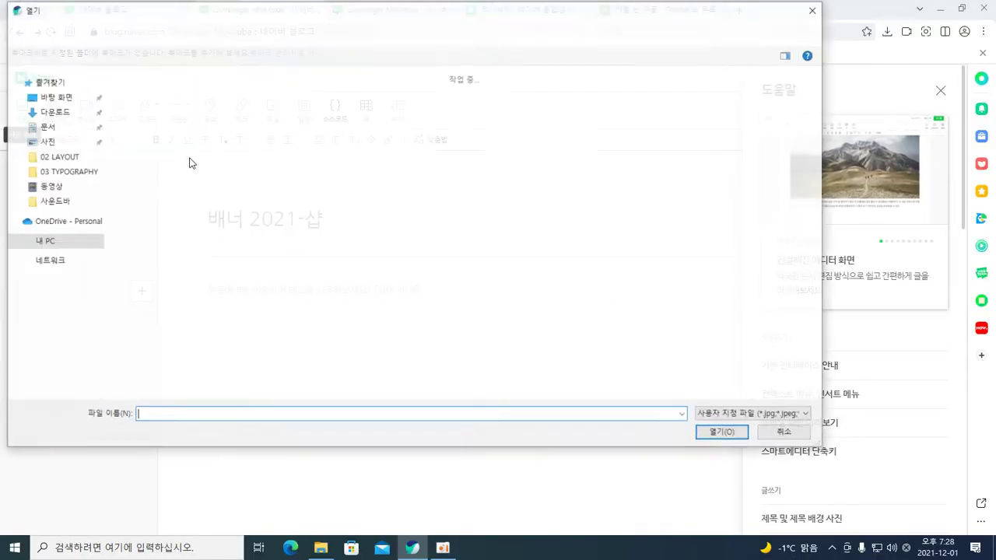
double_click(156, 130)
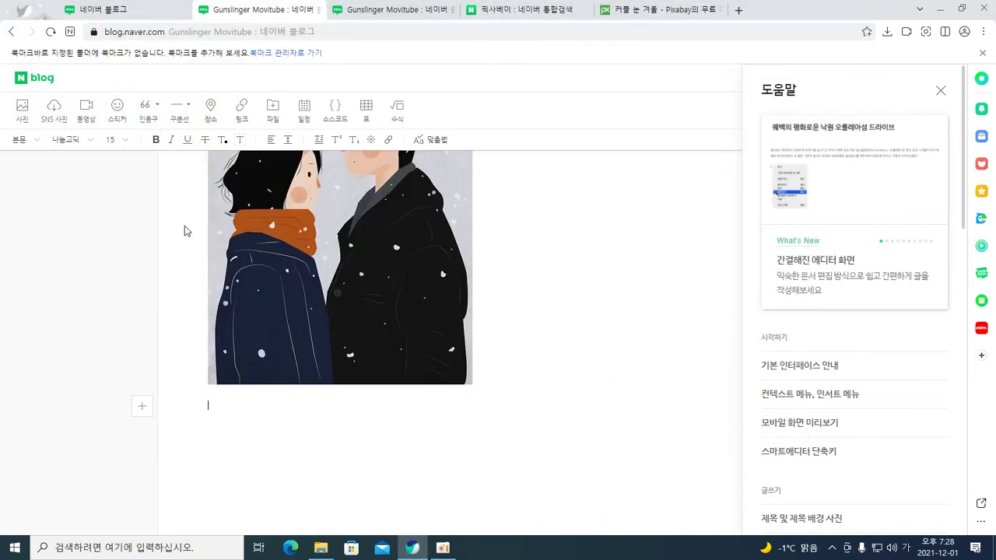
left_click(23, 109)
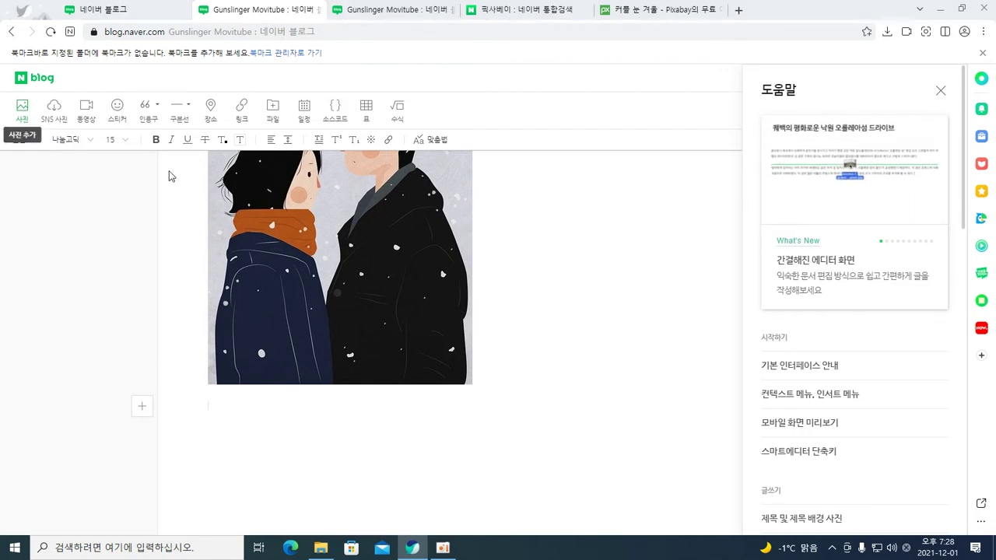
double_click(216, 125)
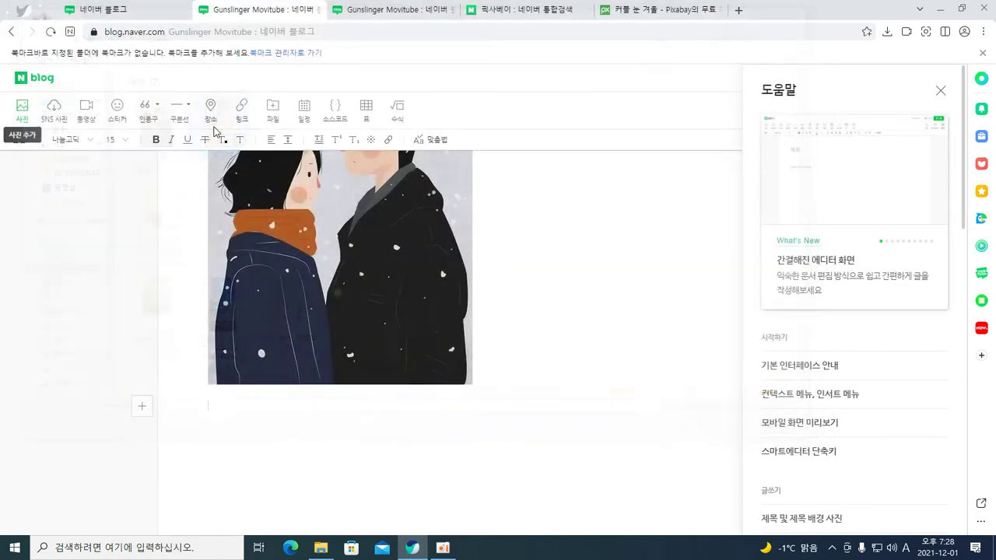
scroll(315, 274, "up", 10)
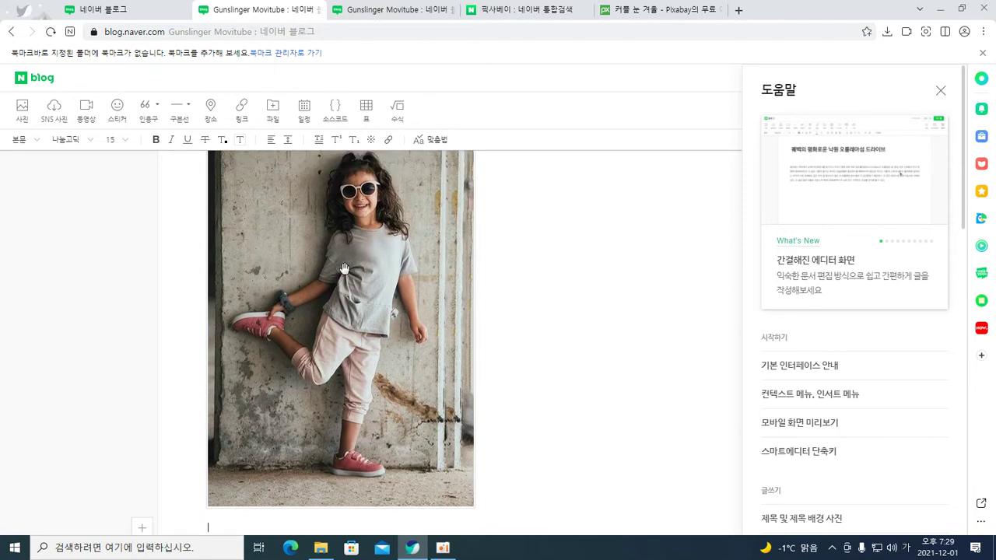
scroll(410, 218, "up", 2)
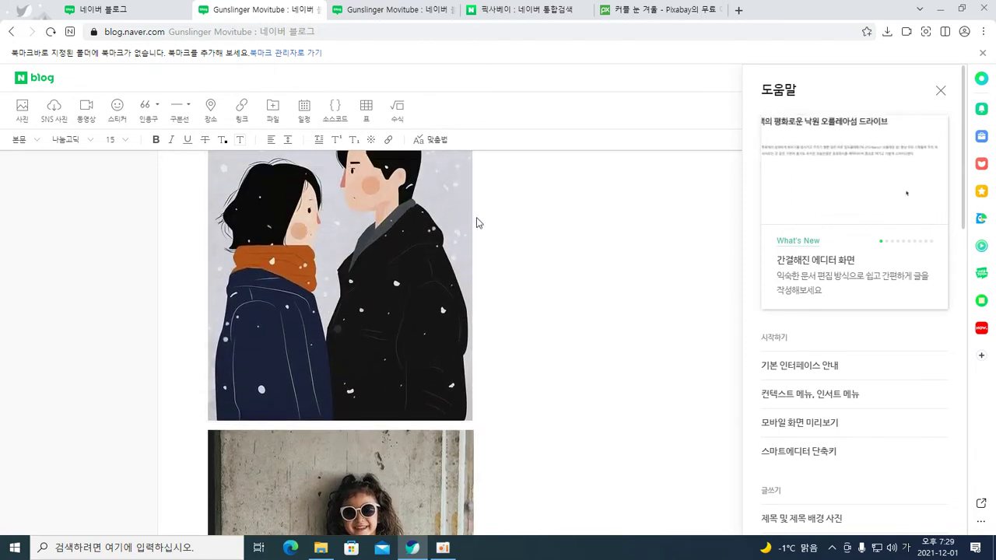
left_click(470, 222)
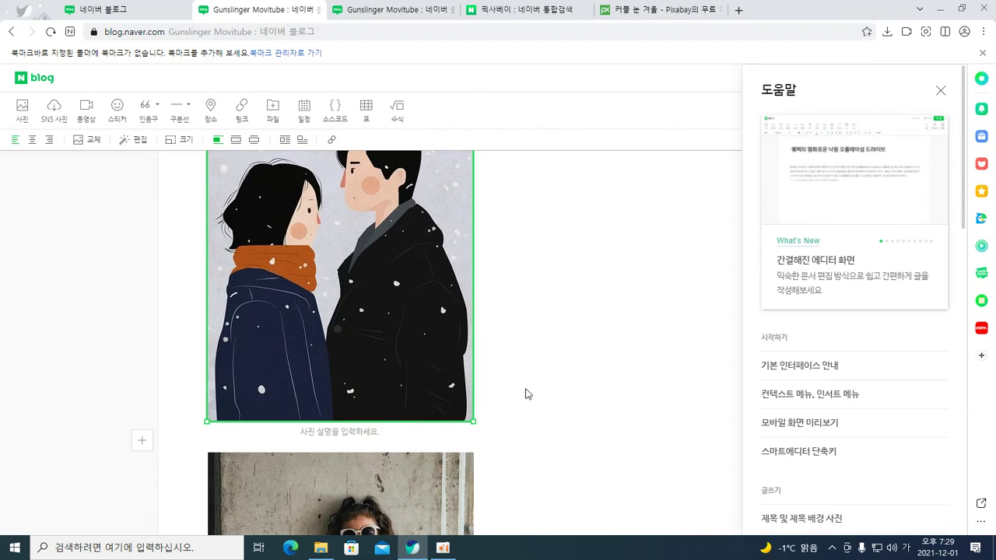
left_click(360, 433)
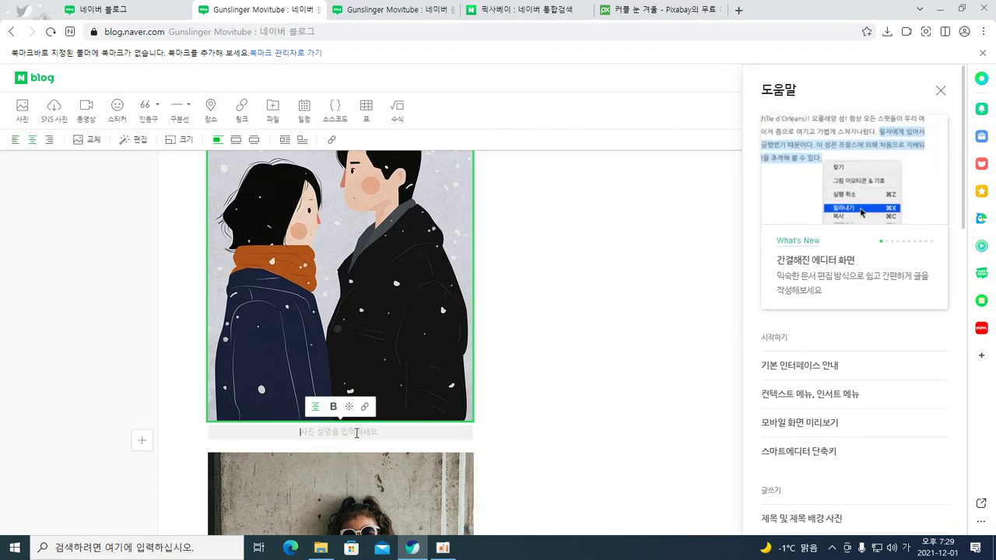
left_click(411, 323)
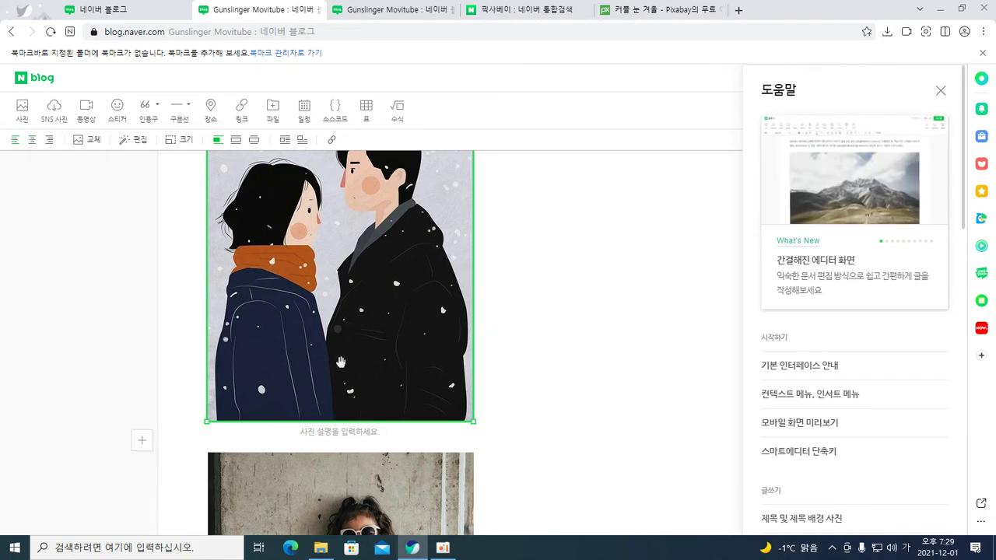
double_click(447, 360)
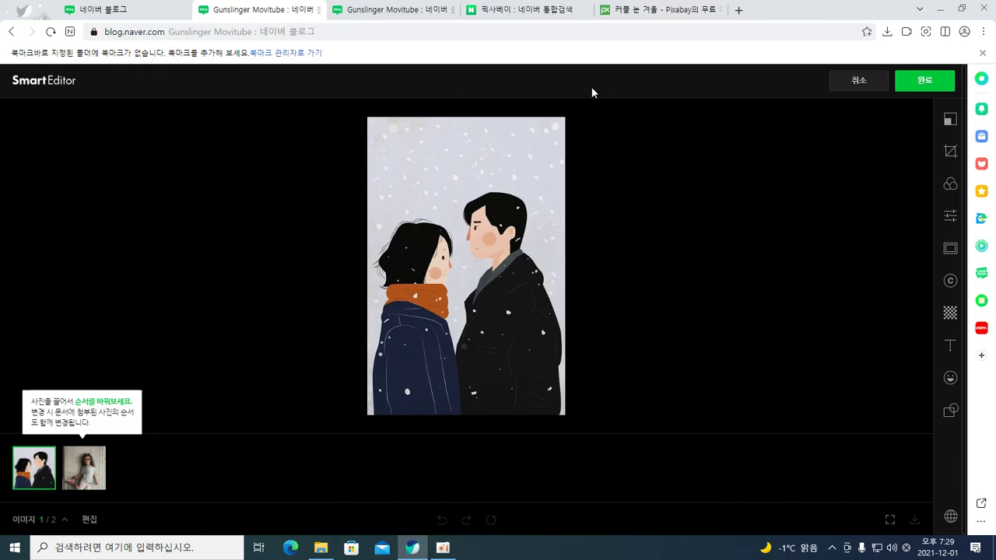
left_click(863, 85)
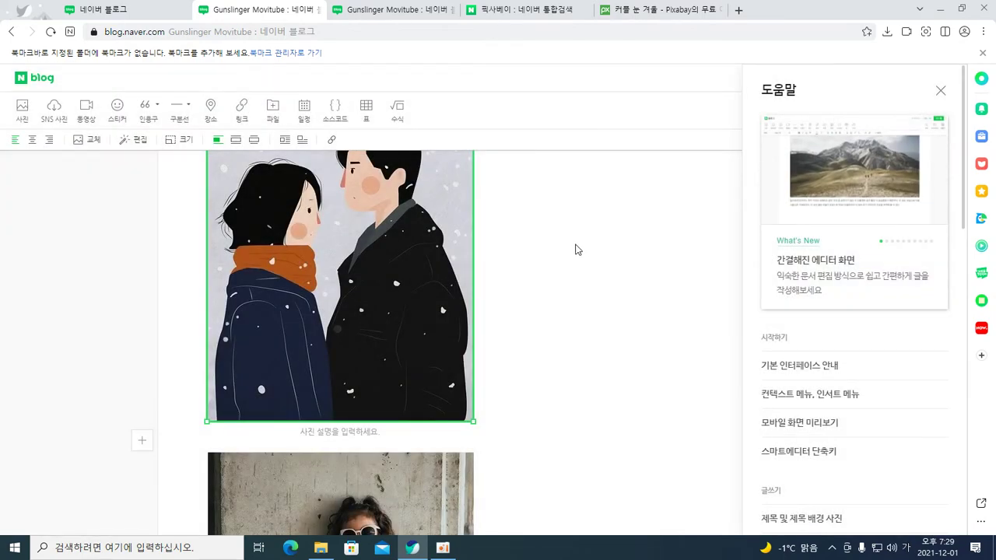
- Place the text cursor below the girl's photo and close the 도움말 help panel
scroll(576, 251, "up", 1)
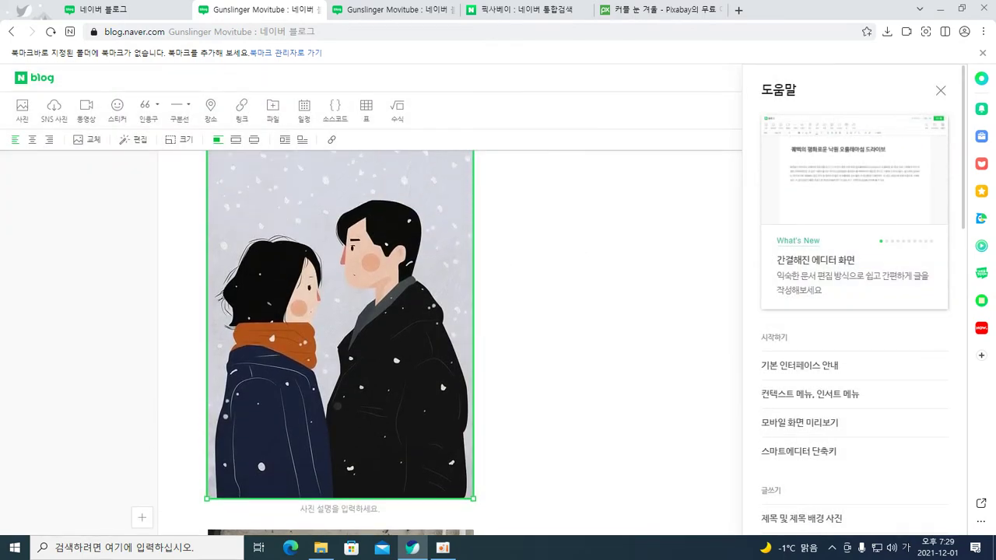
scroll(483, 259, "up", 2)
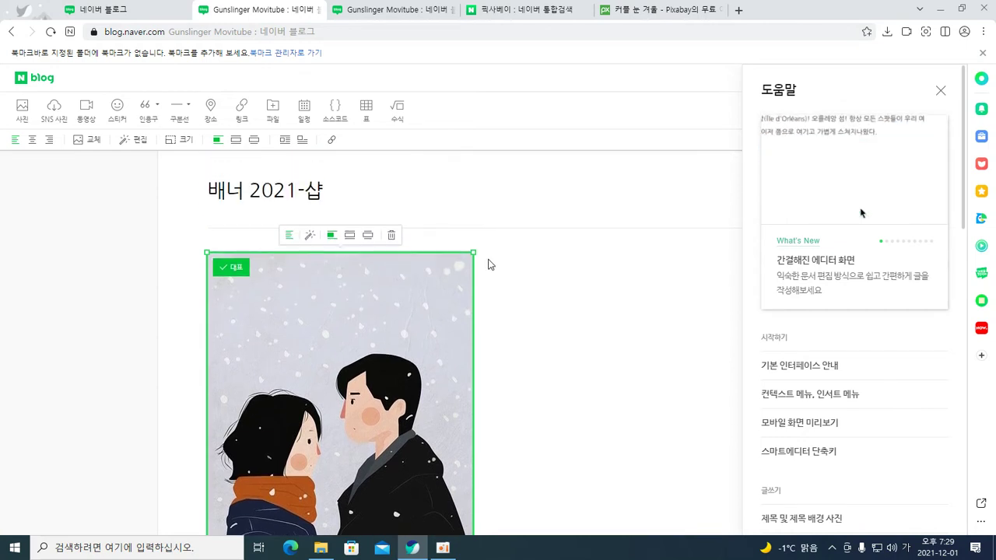
scroll(514, 269, "down", 6)
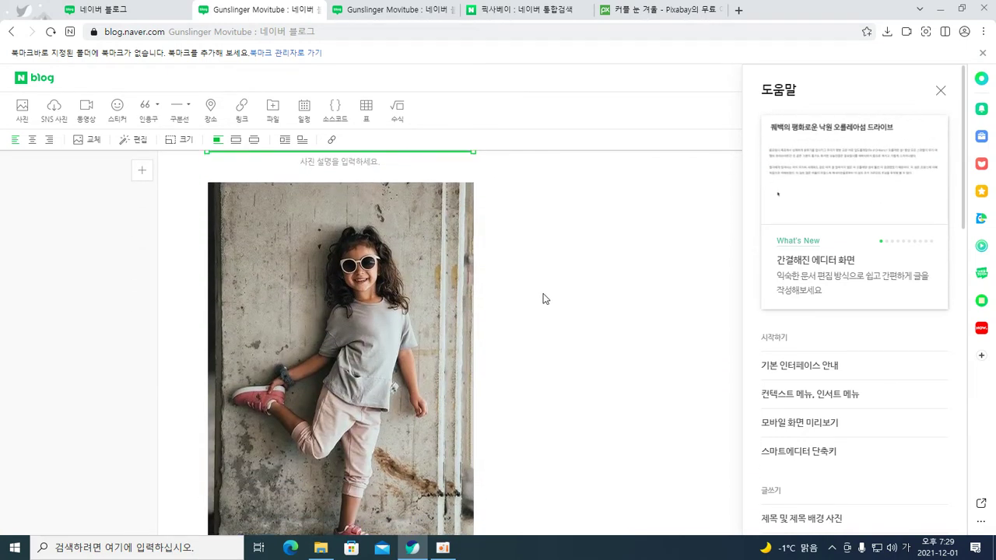
scroll(545, 299, "down", 3)
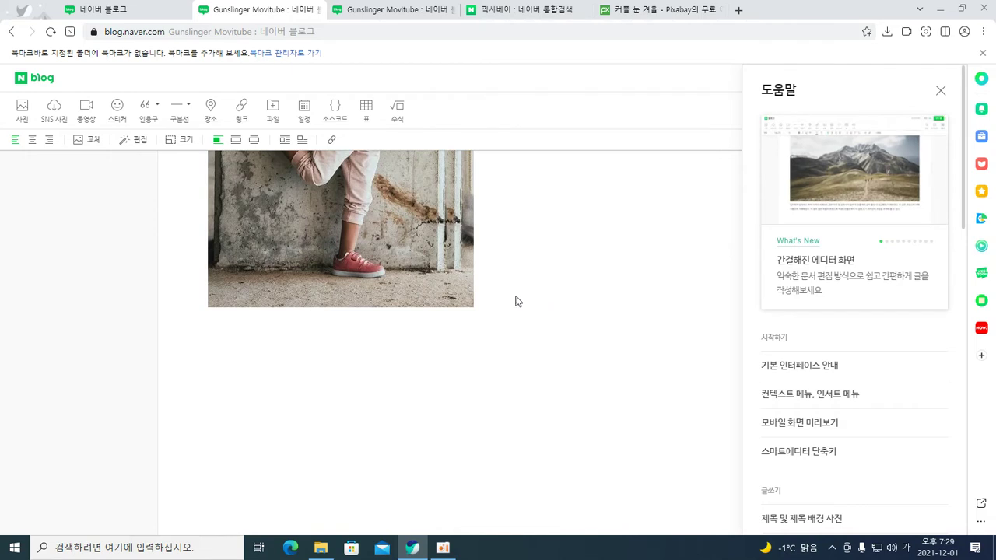
left_click(373, 342)
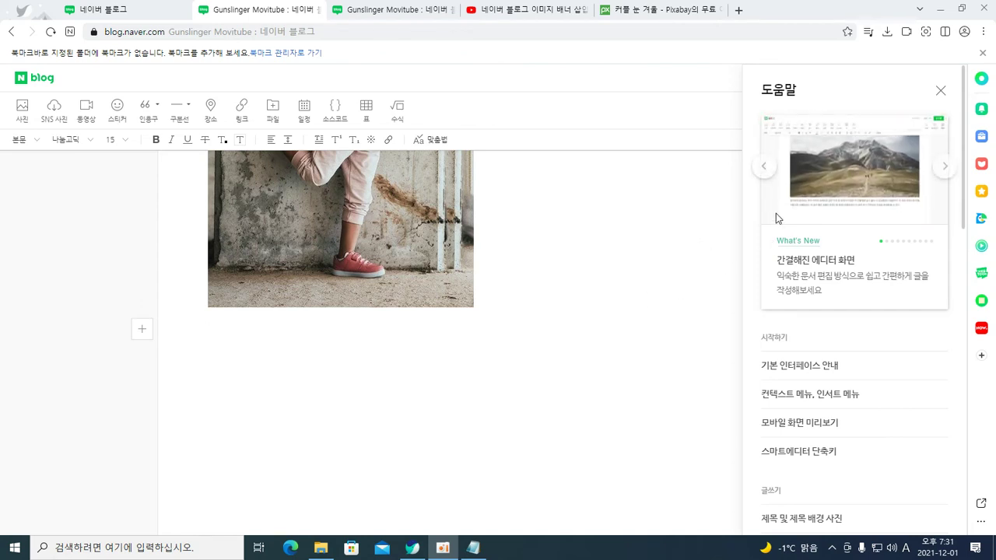
left_click(941, 93)
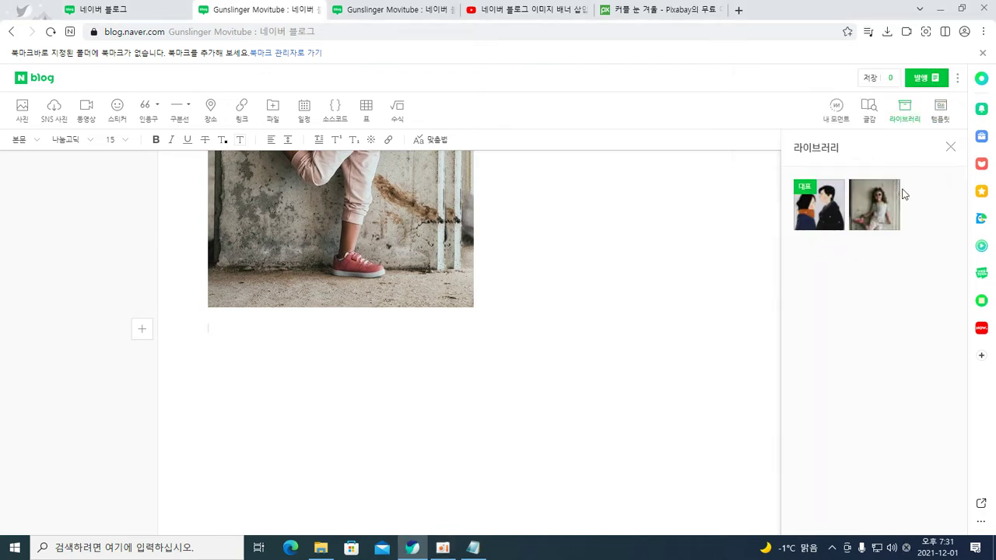
- Publish the post with its visibility set to 비공개
left_click(921, 80)
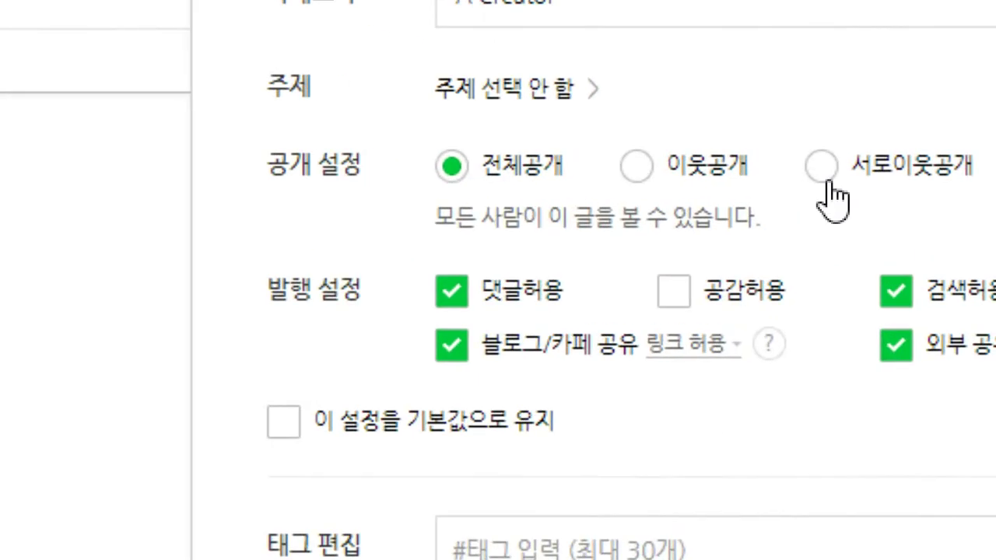
left_click(897, 176)
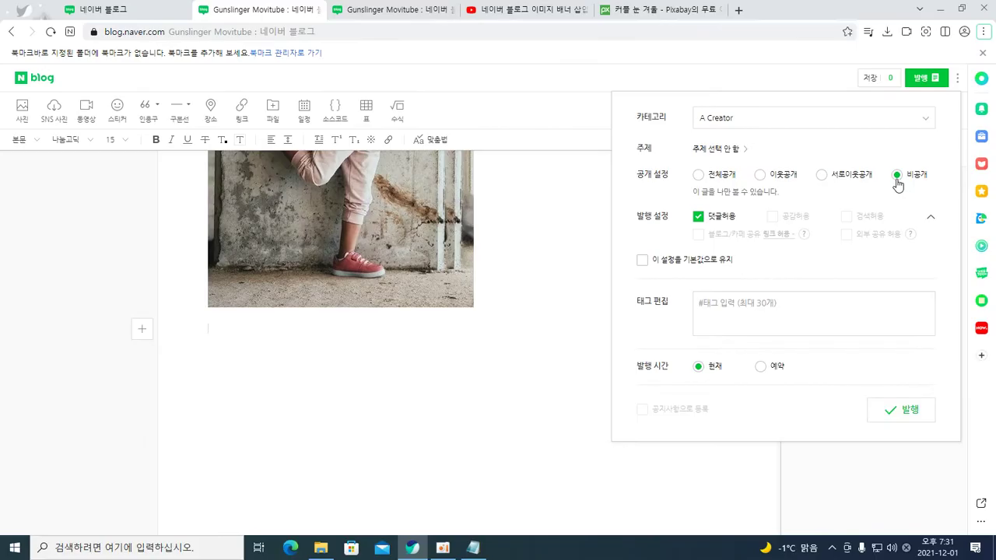
left_click(896, 411)
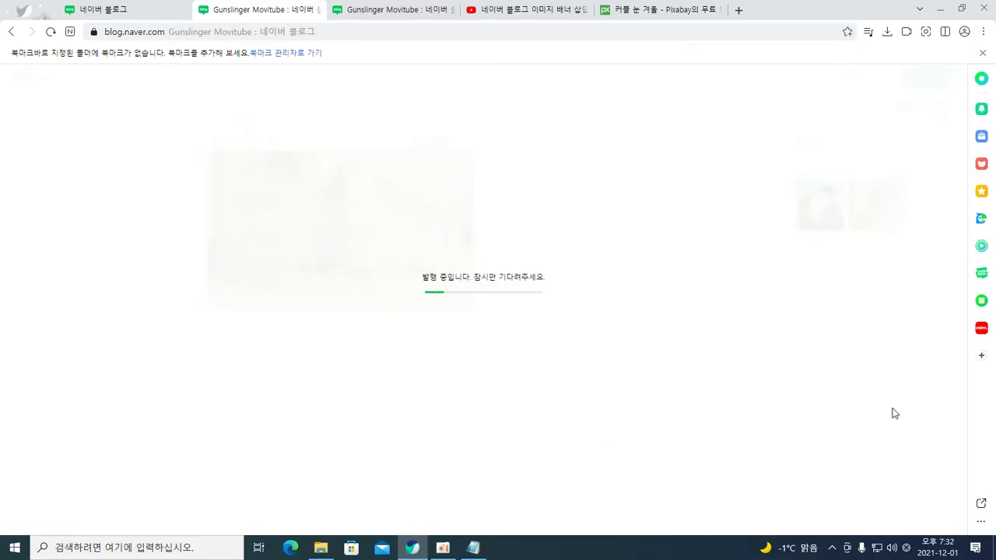
- Open the 기본 에디터 설정 page in the blog's management settings
scroll(576, 331, "up", 5)
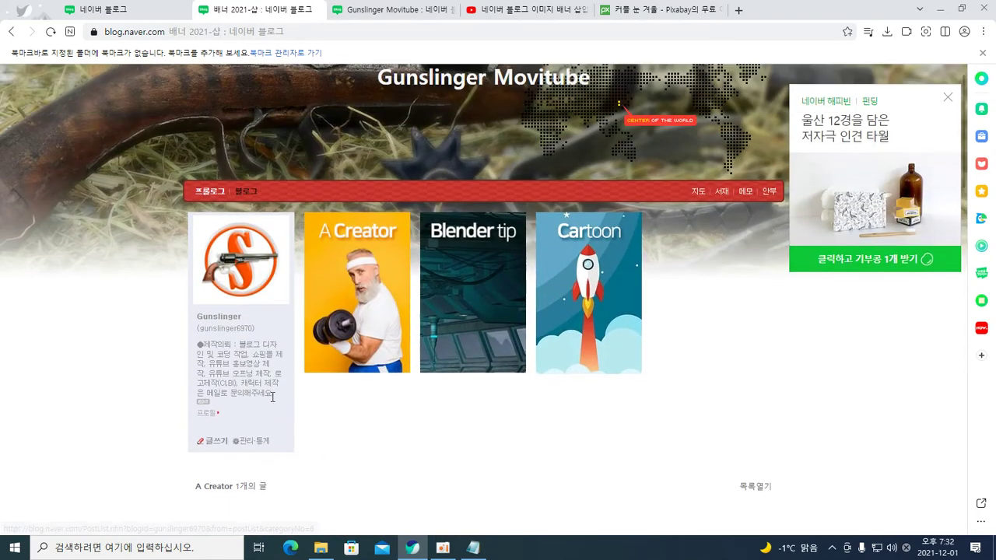
scroll(250, 449, "down", 1)
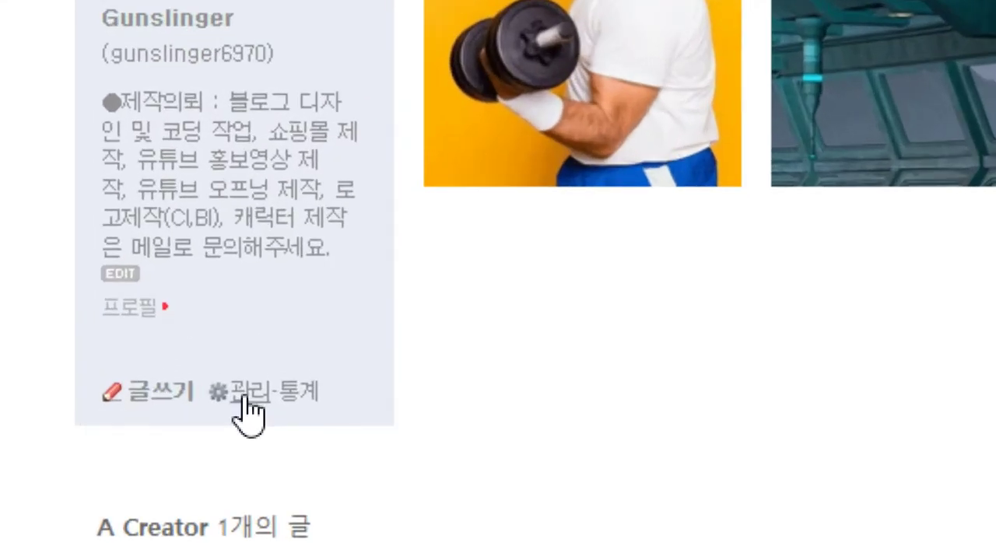
left_click(246, 397)
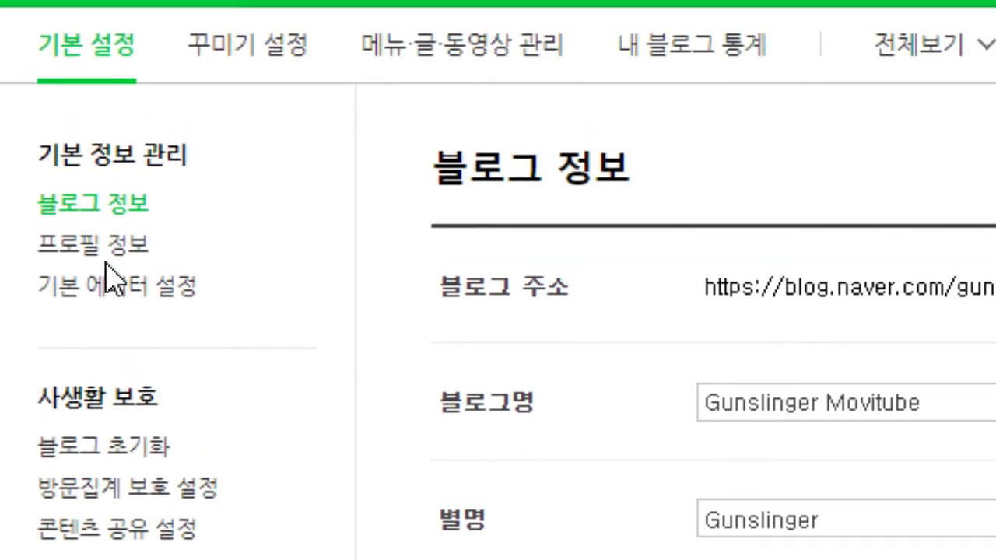
left_click(109, 287)
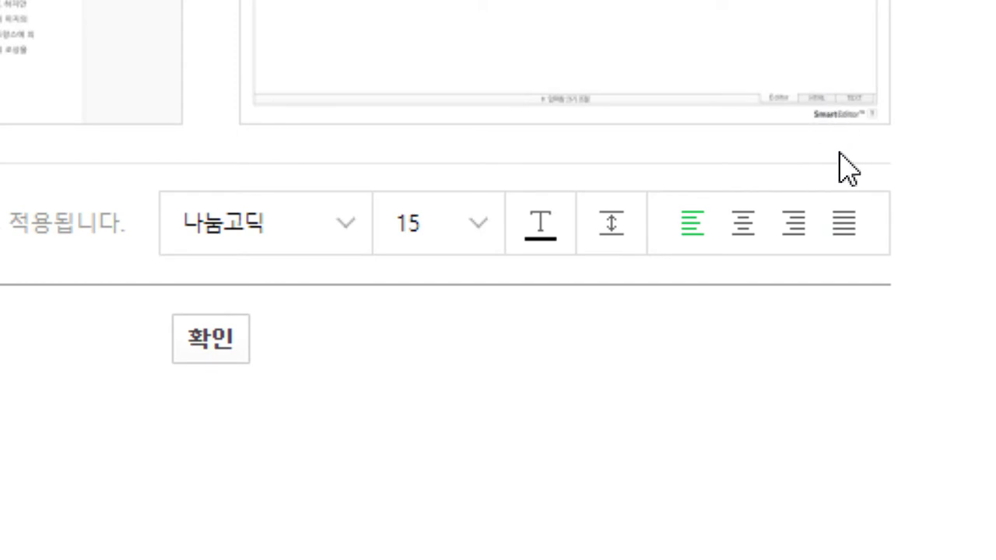
- Set the default editor to 스마트에디터 2.0 and apply the setting
scroll(740, 82, "up", 8)
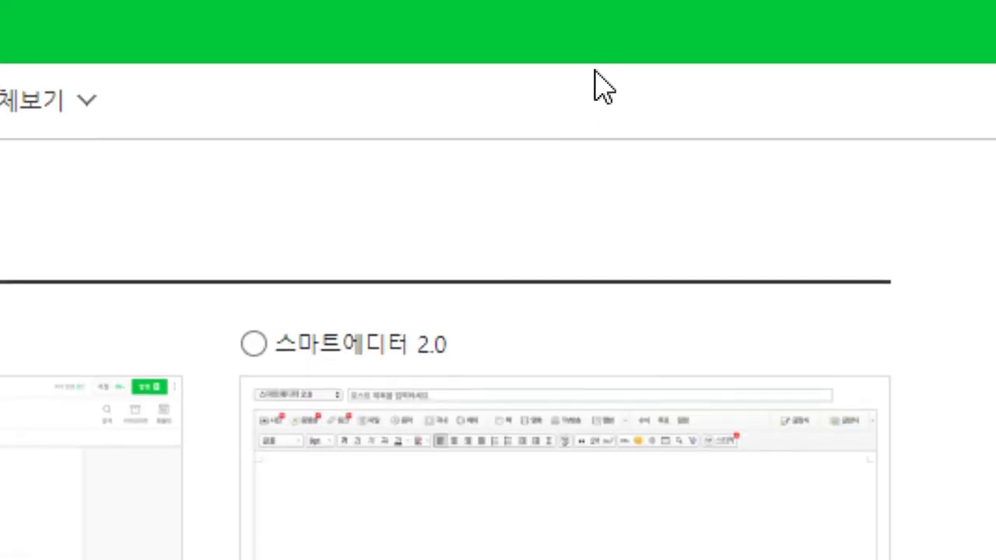
left_click(253, 357)
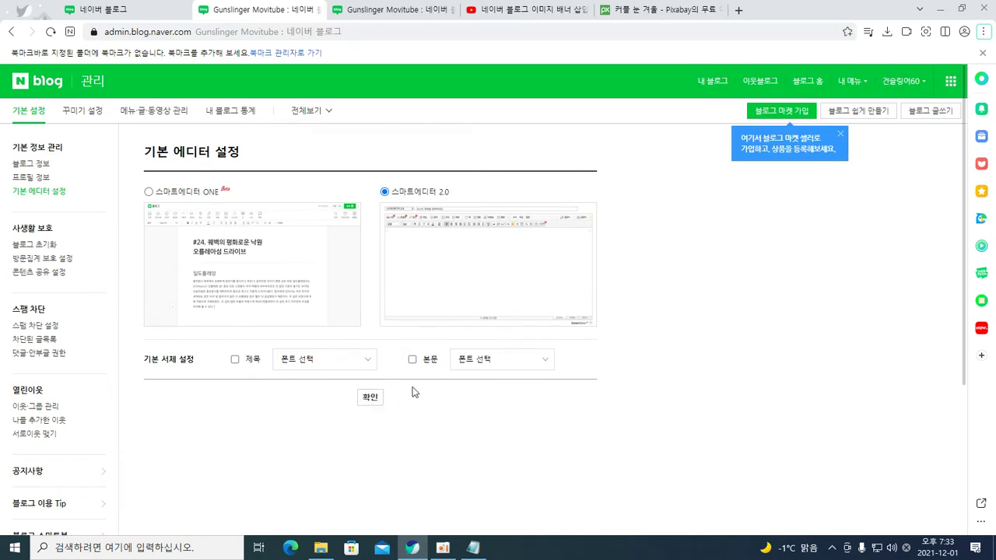
left_click(370, 399)
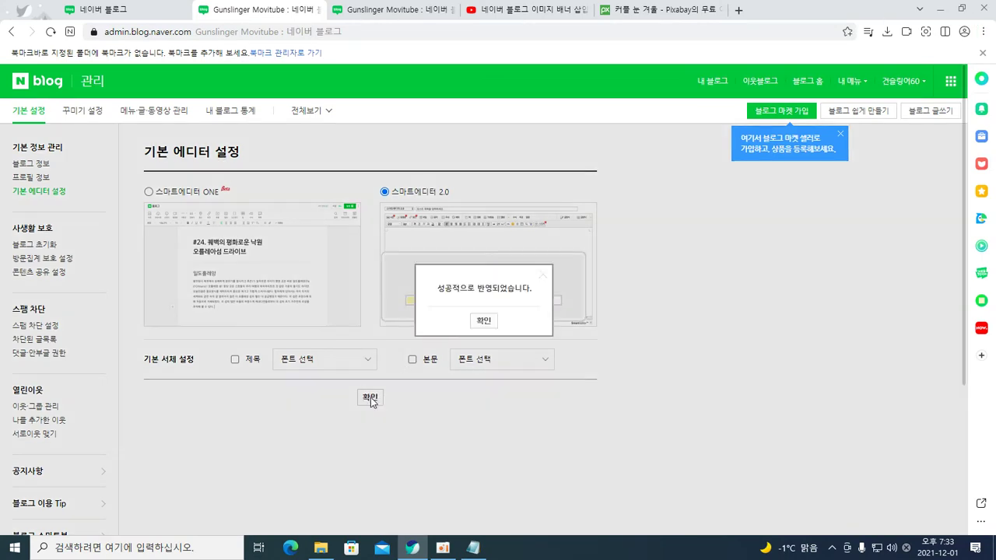
left_click(483, 320)
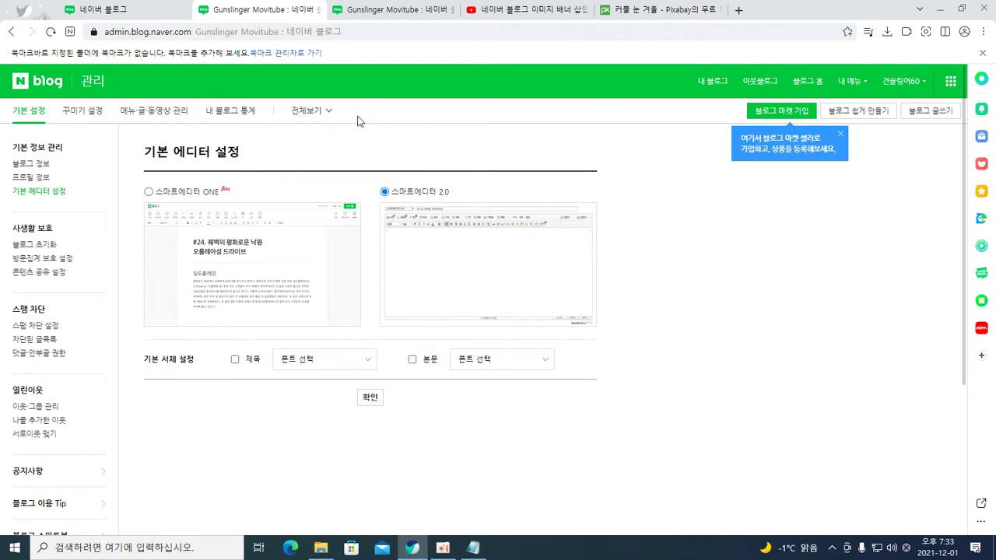
- Return to the blog, look over the published 배너 2021-샵 post and open it for editing
left_click(712, 82)
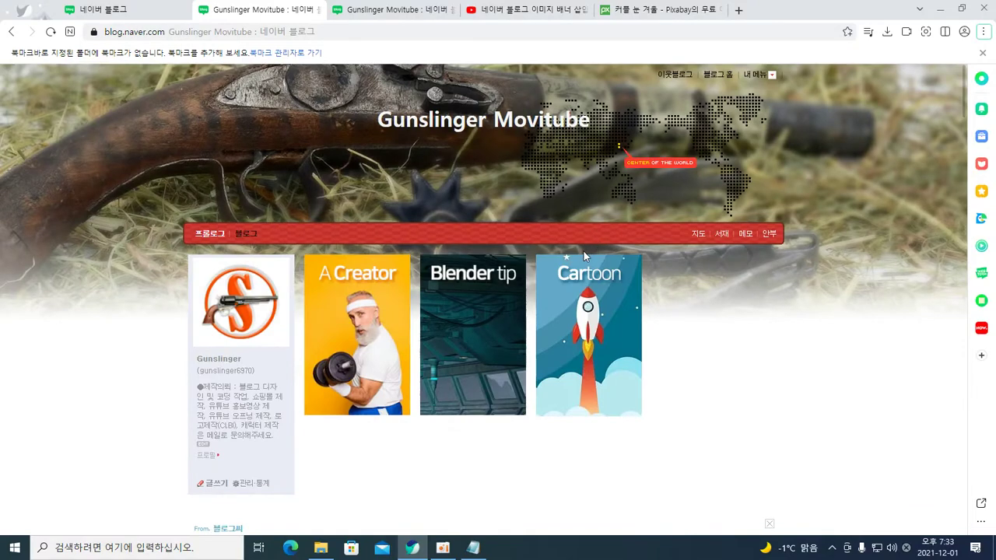
scroll(585, 261, "down", 7)
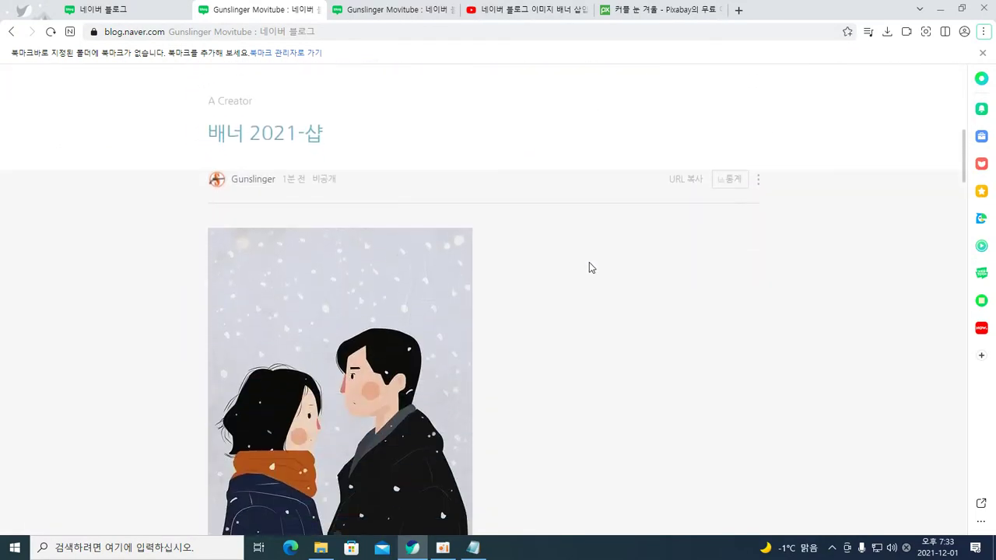
scroll(448, 270, "down", 2)
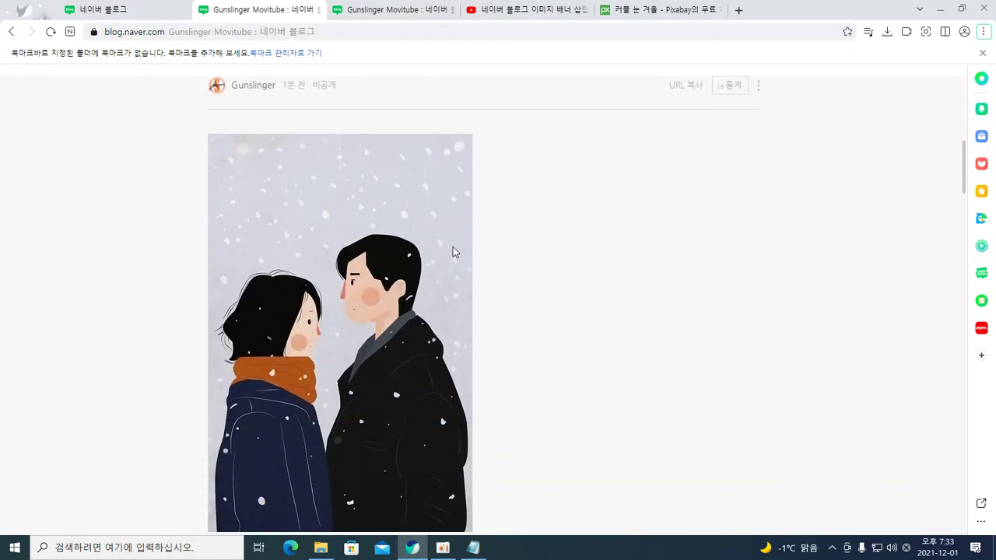
scroll(455, 251, "down", 5)
scroll(649, 246, "up", 6)
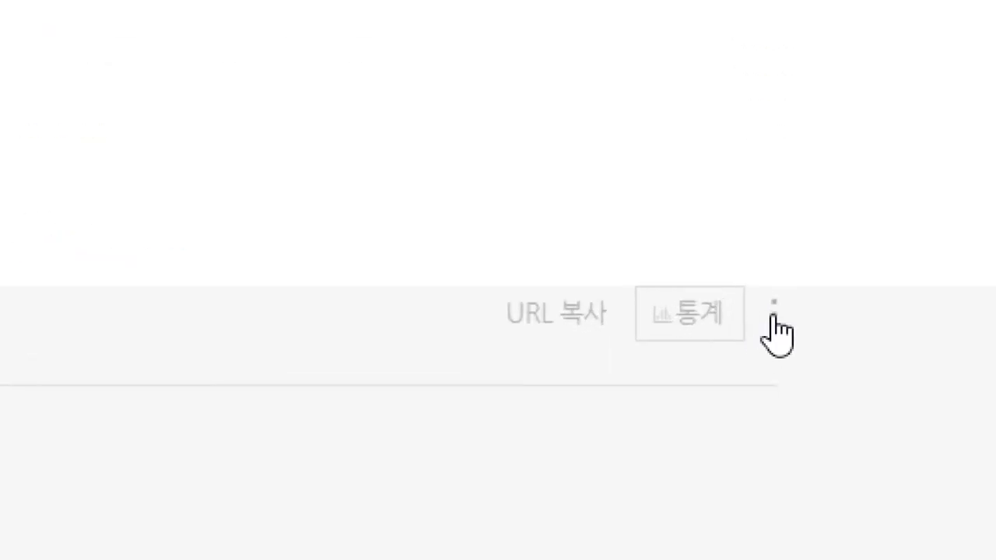
left_click(774, 315)
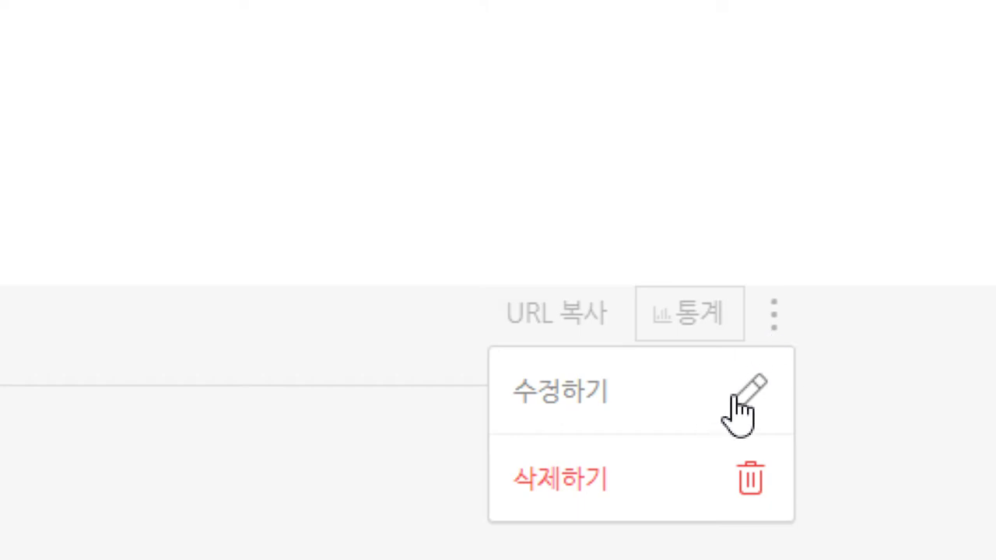
left_click(582, 401)
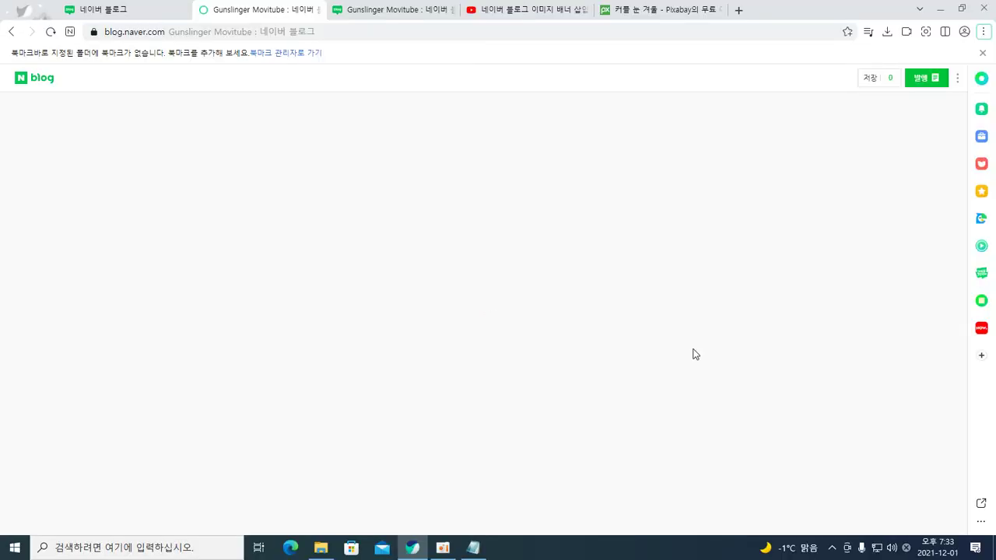
- Check the post's images in the editor and close the editing tab without changing anything
scroll(692, 351, "down", 6)
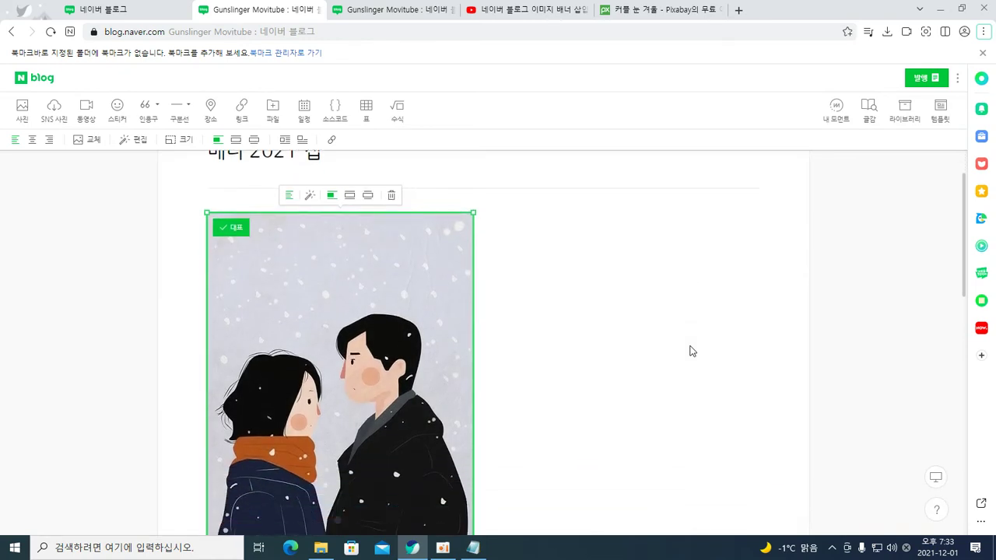
scroll(695, 353, "down", 4)
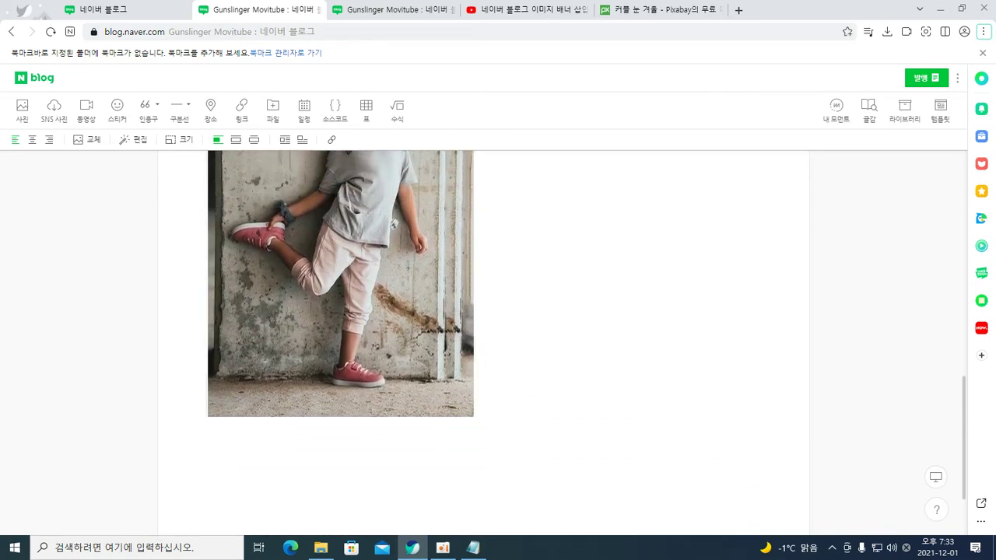
left_click(363, 15)
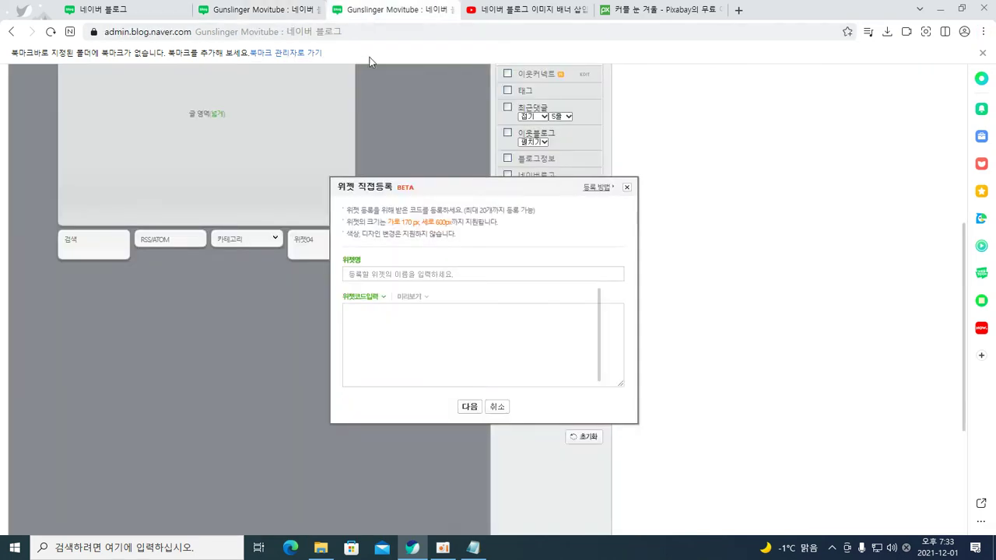
left_click(220, 14)
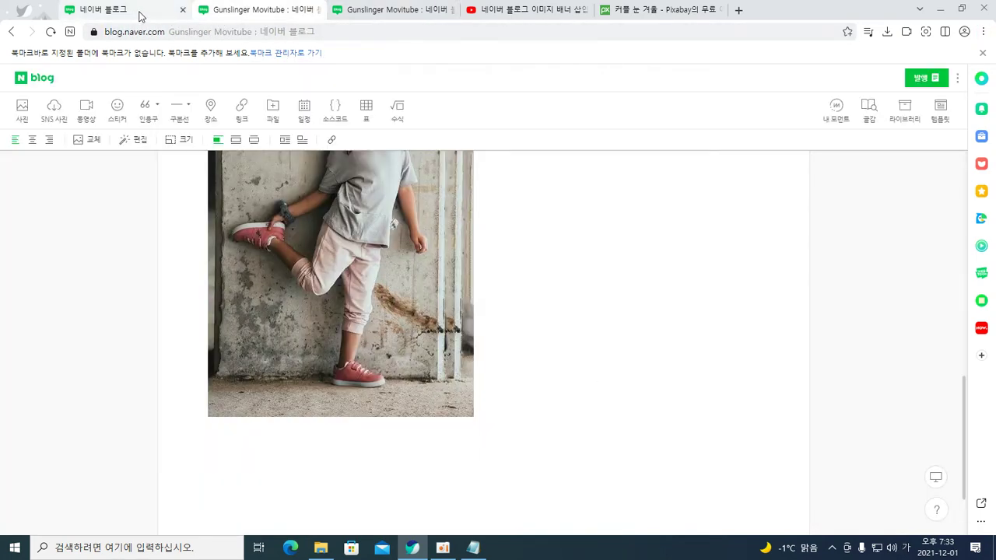
left_click(316, 10)
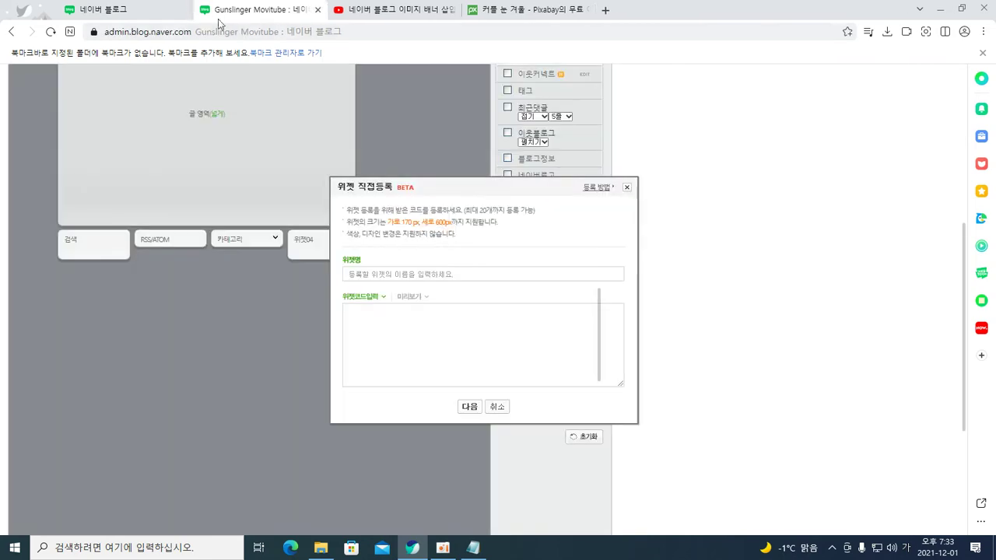
- Reopen the blog from the Naver blog home and reapply 스마트에디터 2.0 in its default editor settings
left_click(143, 15)
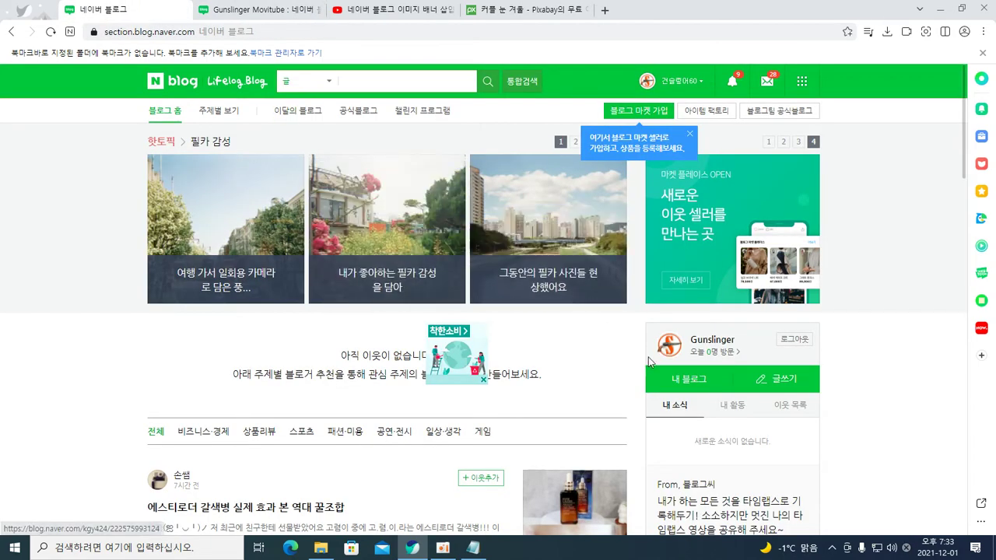
left_click(685, 384)
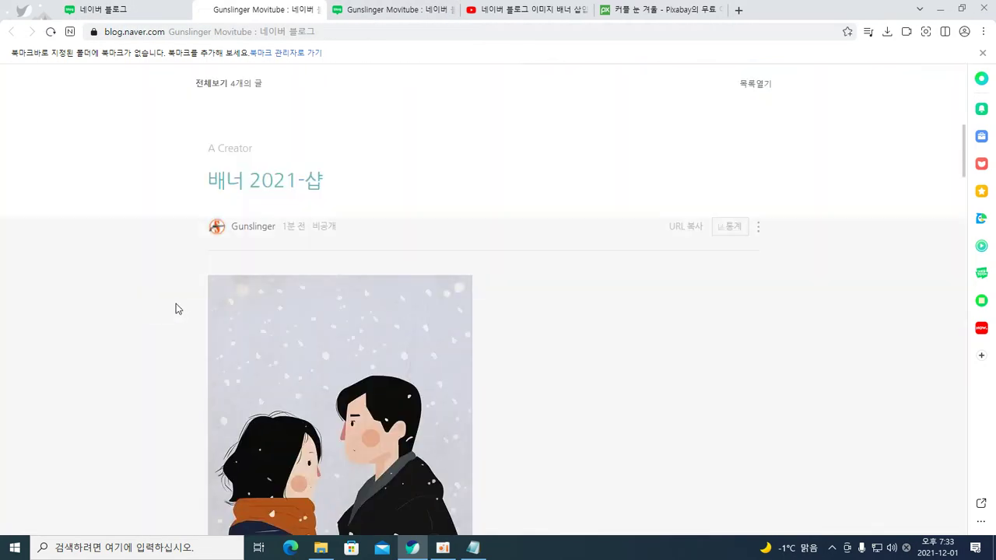
scroll(241, 265, "up", 3)
left_click(246, 201)
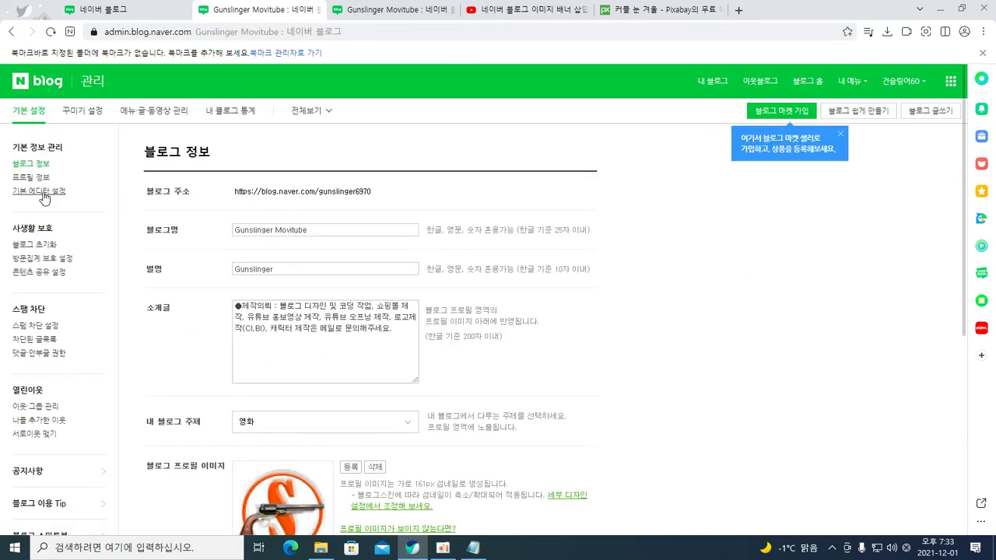
left_click(44, 193)
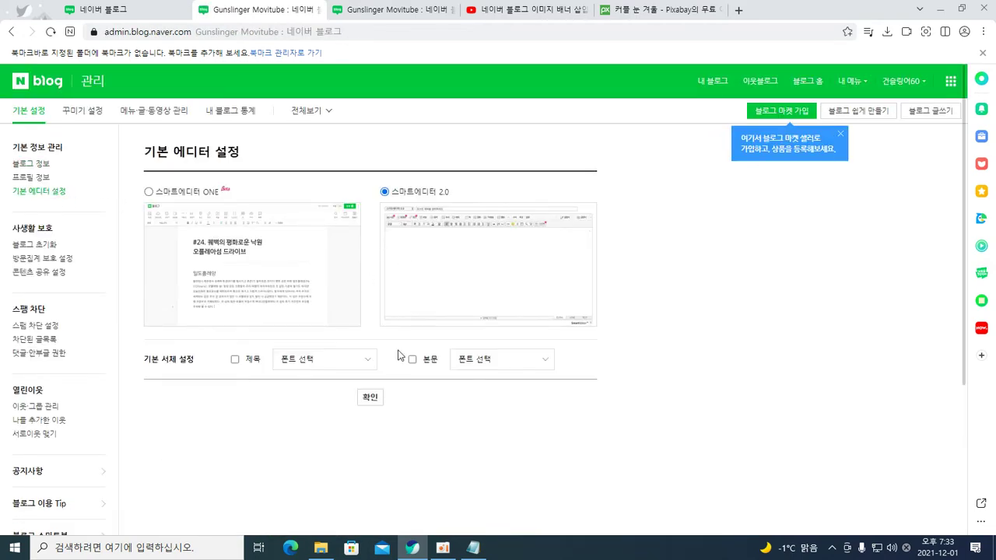
left_click(375, 397)
left_click(483, 322)
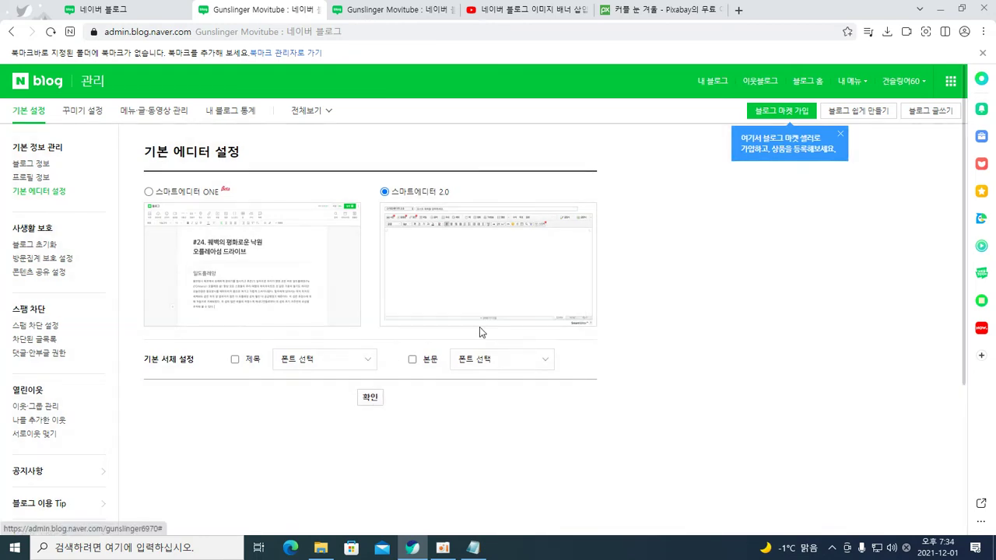
- Go back to the Naver blog home and start writing a new post
left_click(354, 11)
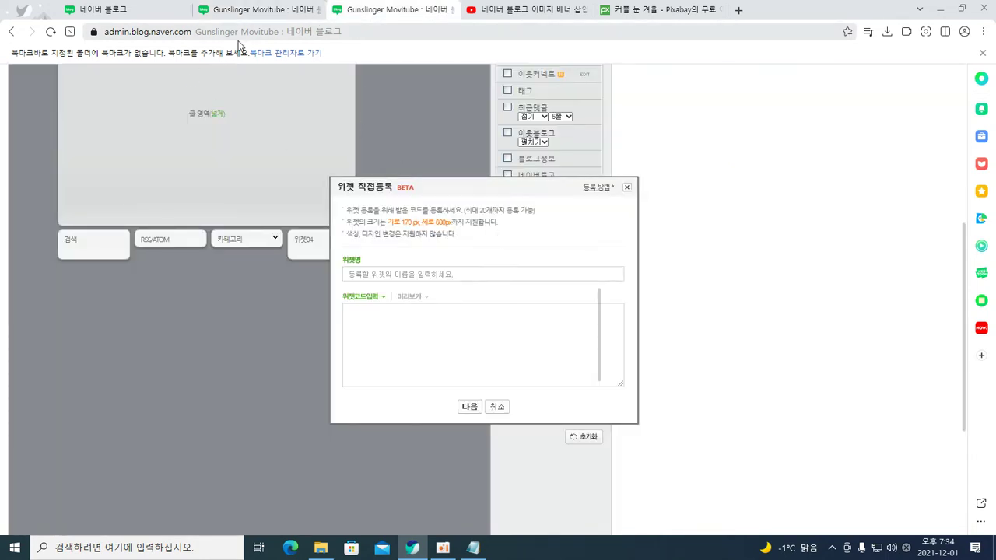
left_click(237, 11)
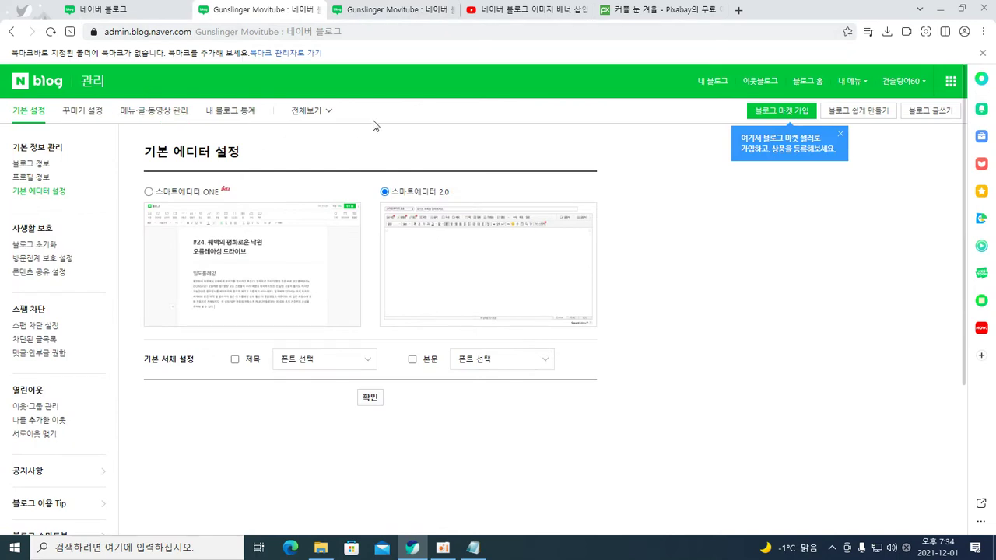
left_click(109, 10)
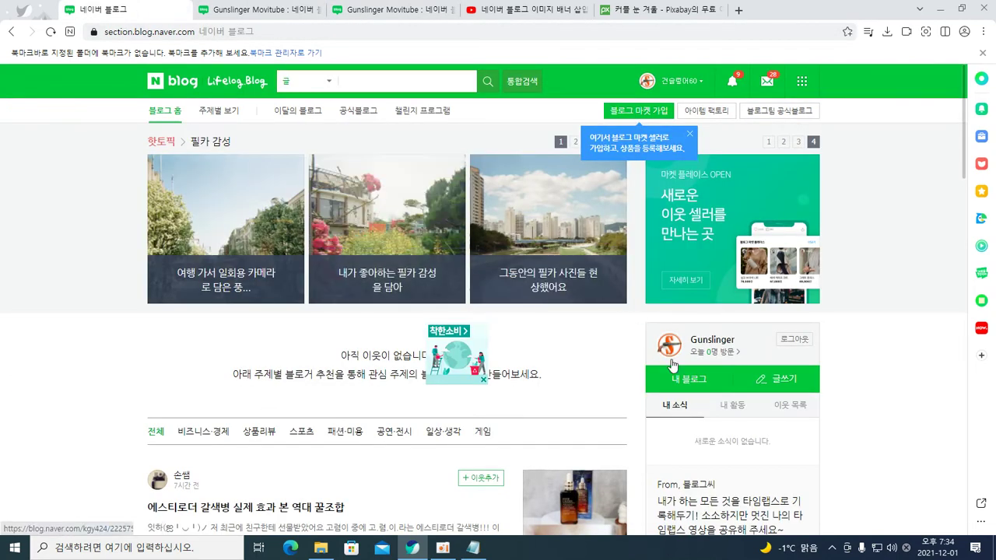
left_click(778, 379)
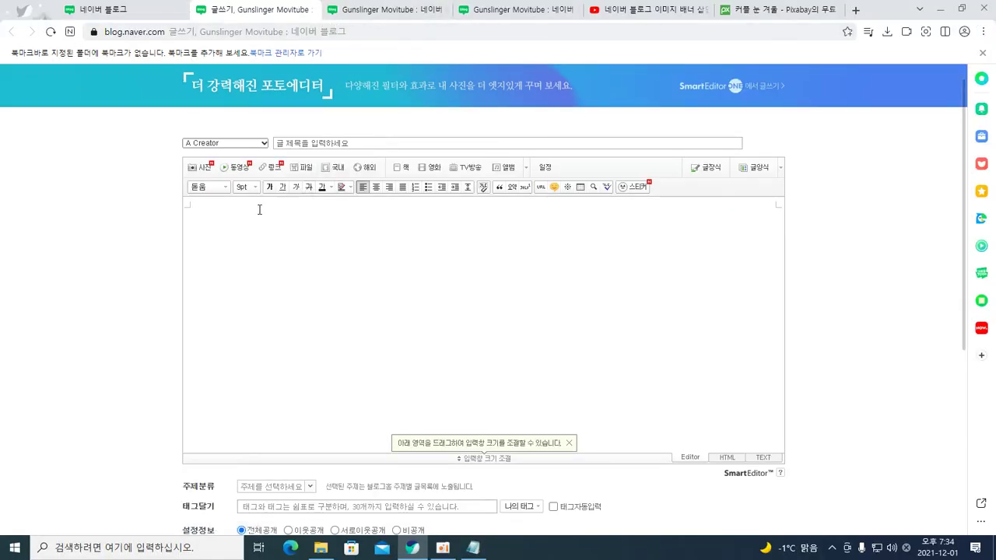
- Title the new post "진짜 스마트애데터 2.0 배너편"
left_click(259, 212)
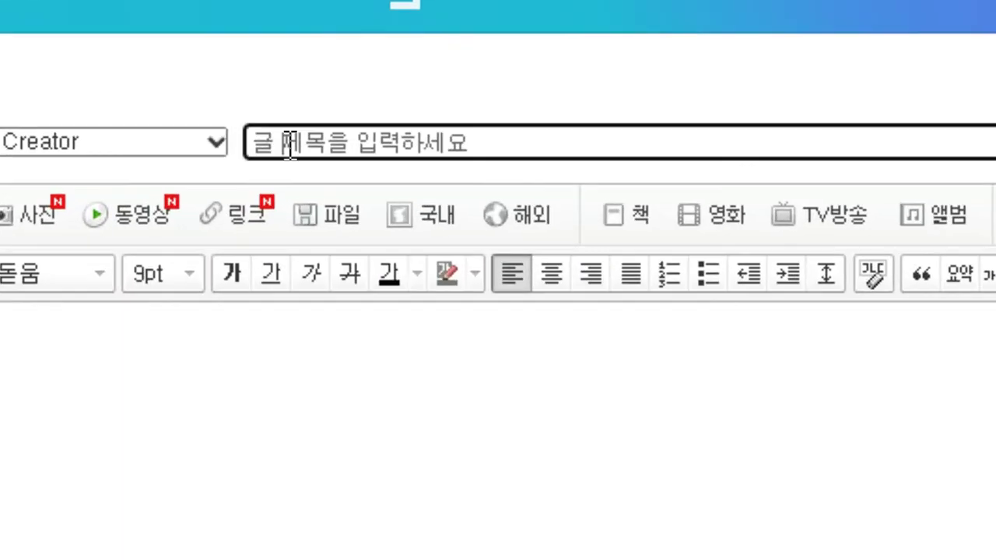
left_click(288, 145)
left_click(288, 145)
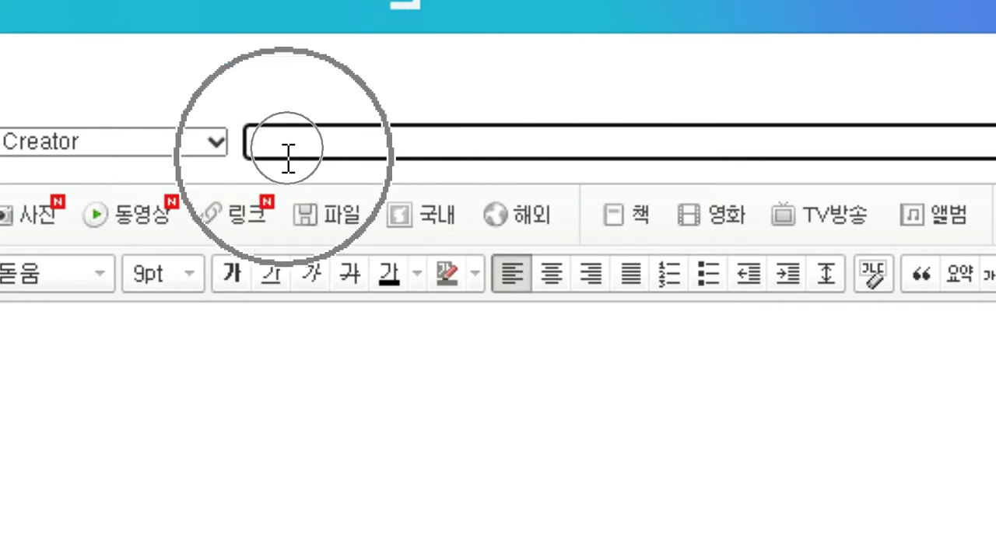
type("진")
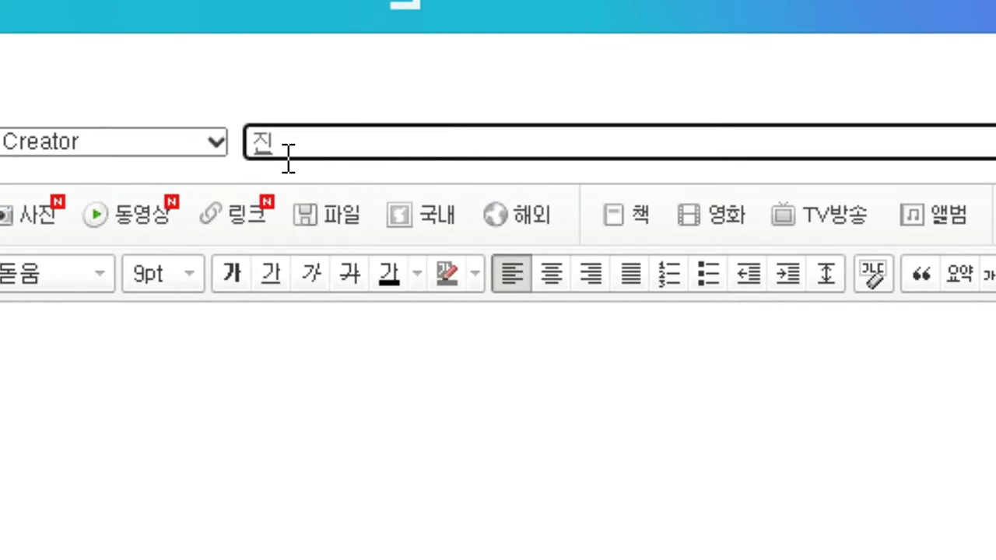
type("짜")
key("BackSpace")
type("스마트")
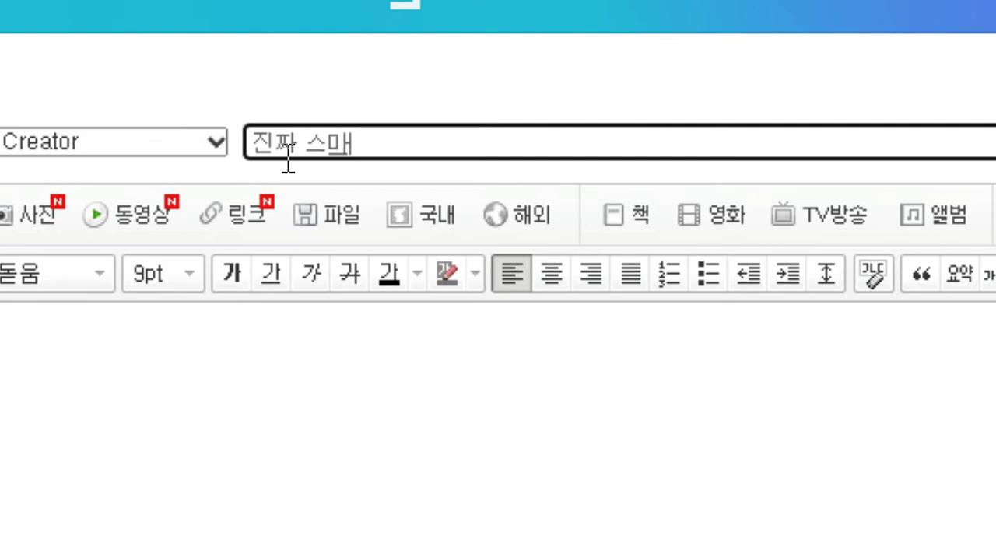
type("애데터")
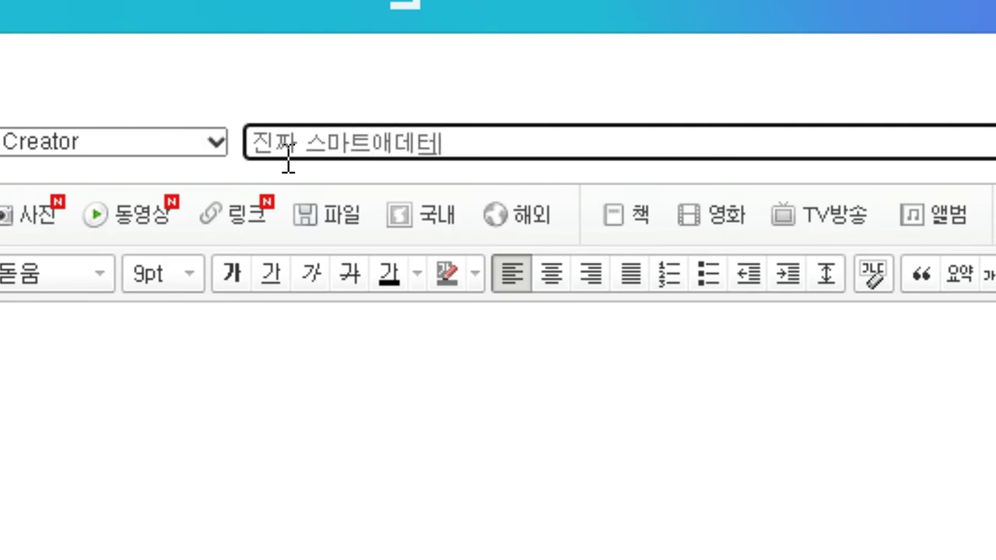
type(" 2.0")
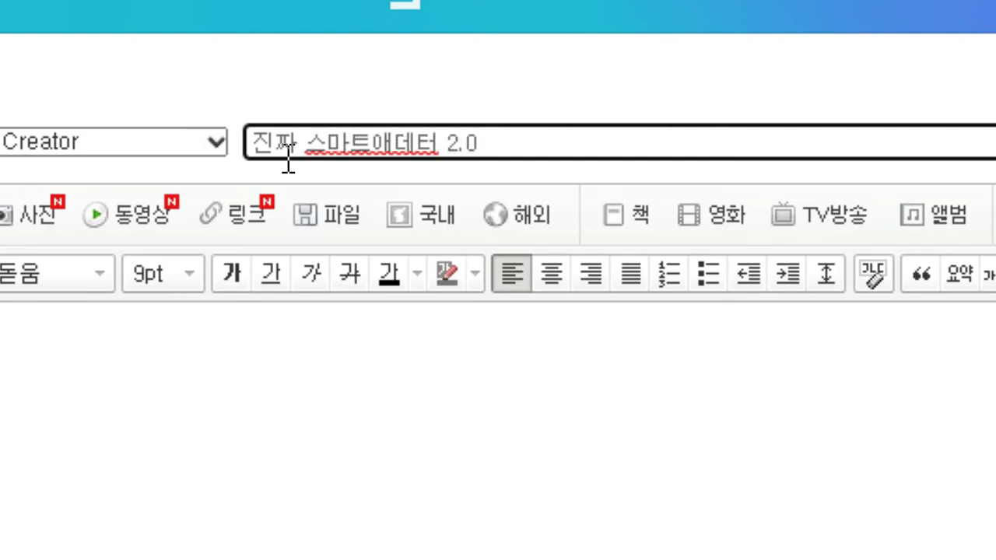
type(" 재")
key("BackSpace")
key("BackSpace")
type("qos")
key("BackSpace")
key("BackSpace")
key("BackSpace")
key("Hangul")
type("배너편")
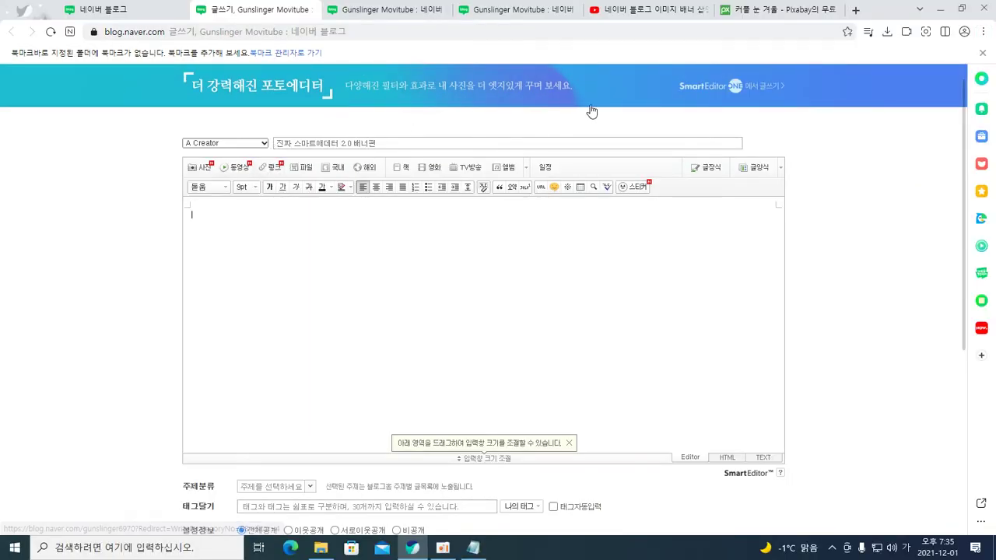
- Insert b2.jpg, b1.jpg and the two Screenshot_20211129 images (NAVER and One UI Home) from the 다운로드 folder into the post
scroll(576, 114, "up", 1)
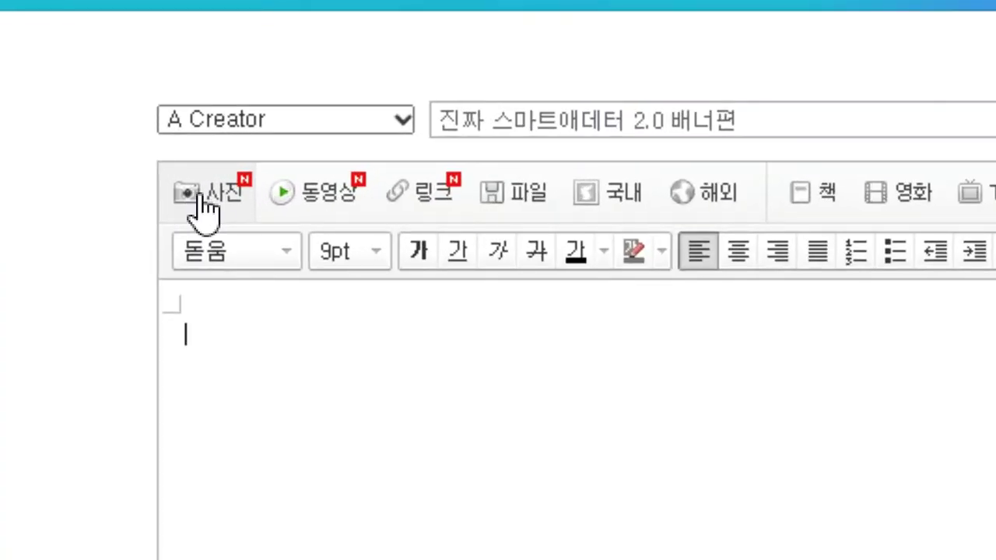
left_click(202, 199)
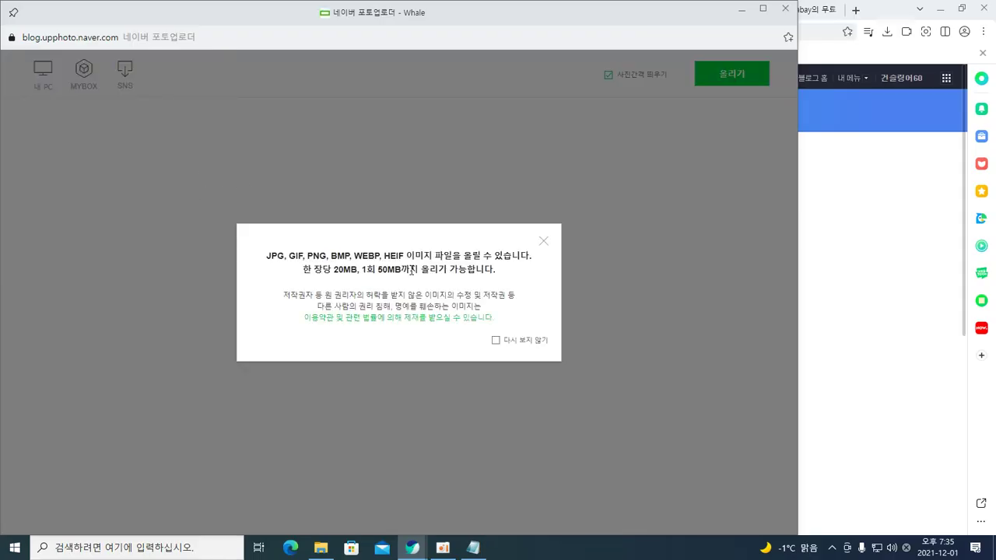
left_click(543, 243)
left_click(43, 71)
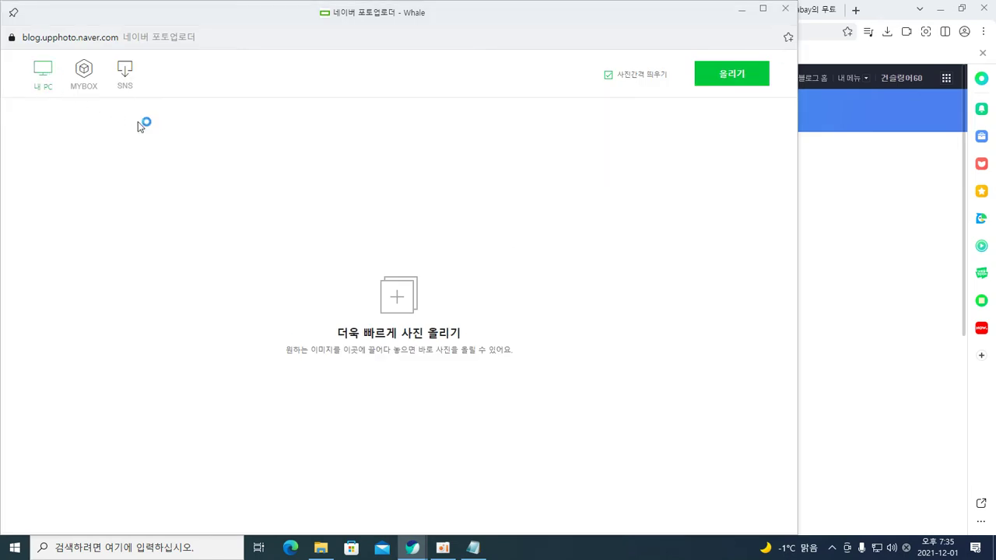
left_click_drag(283, 147, 140, 87)
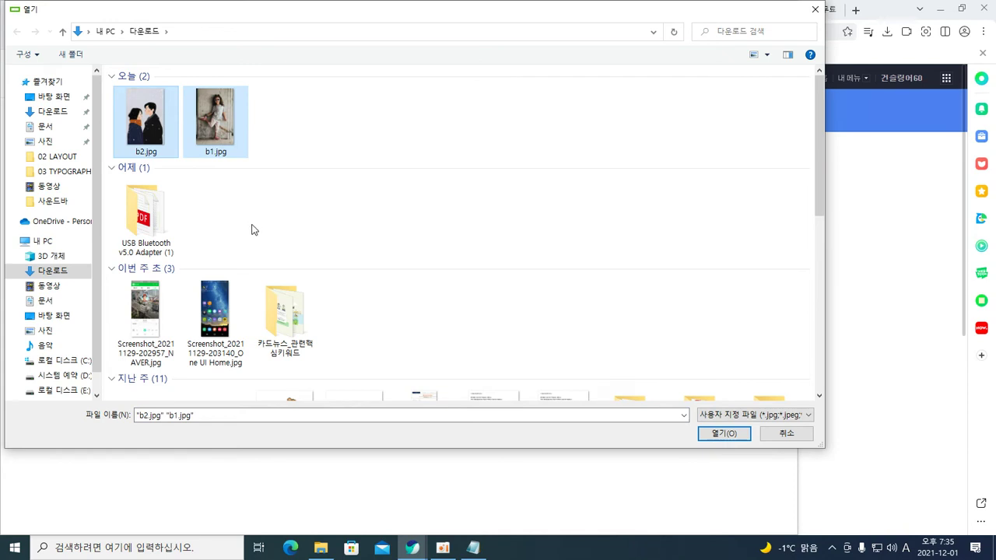
left_click(215, 300, "ctrl")
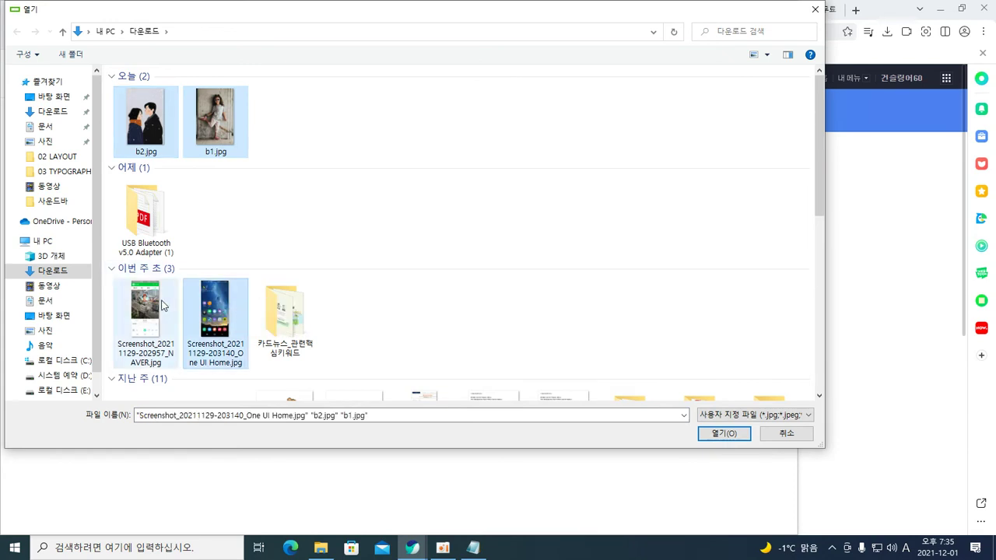
left_click(150, 305, "ctrl")
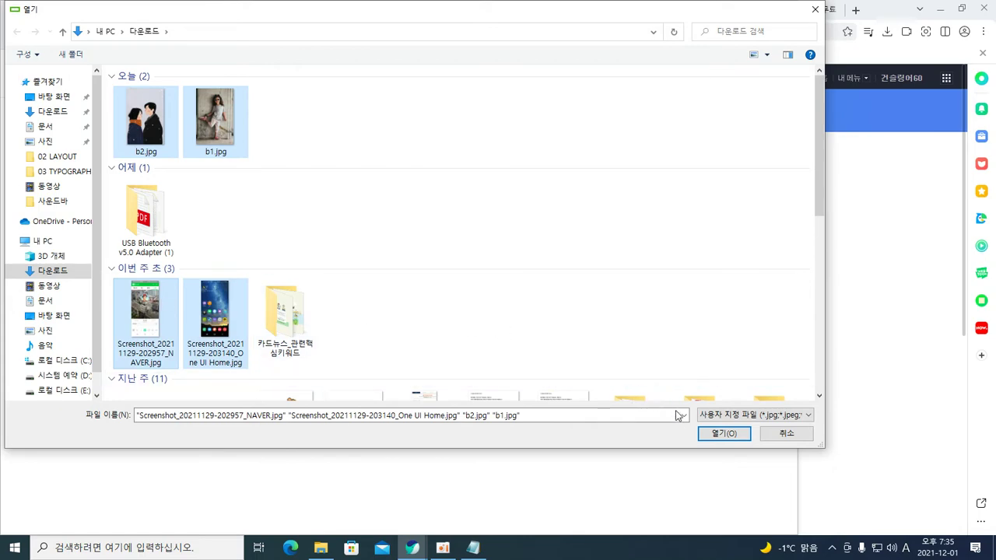
left_click(713, 433)
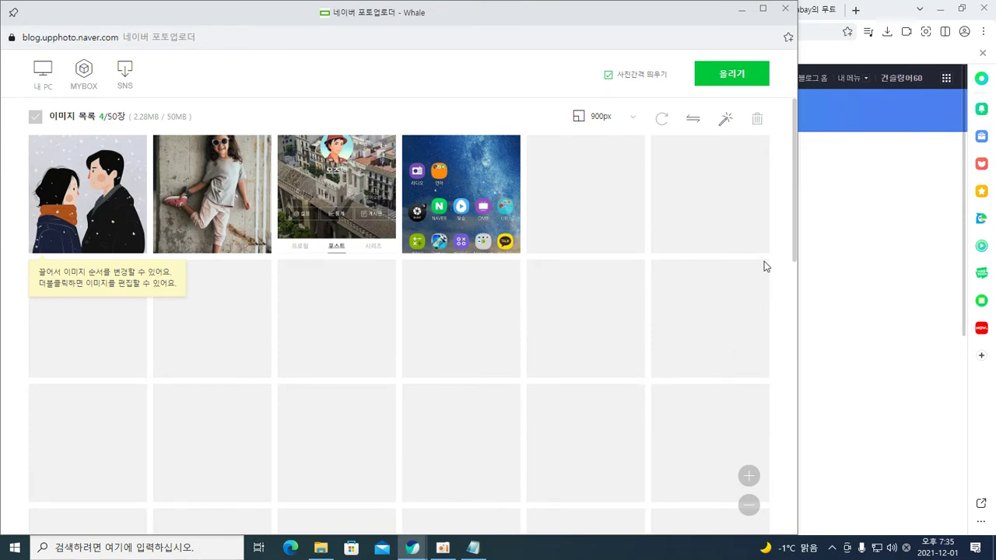
left_click(728, 78)
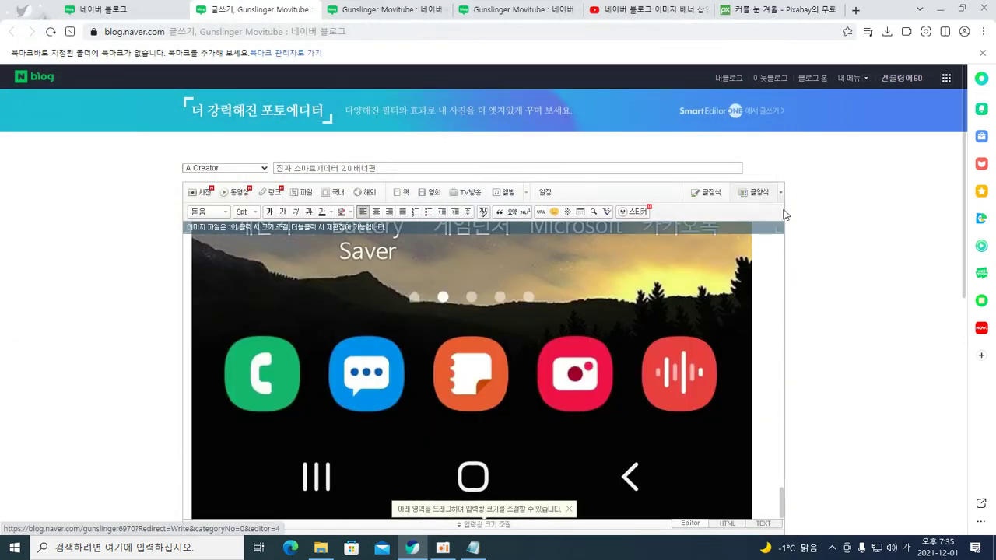
- Look over the inserted images and their attachment thumbnails, and check the size settings of the phone home-screen screenshot
scroll(790, 236, "down", 2)
scroll(784, 238, "down", 1)
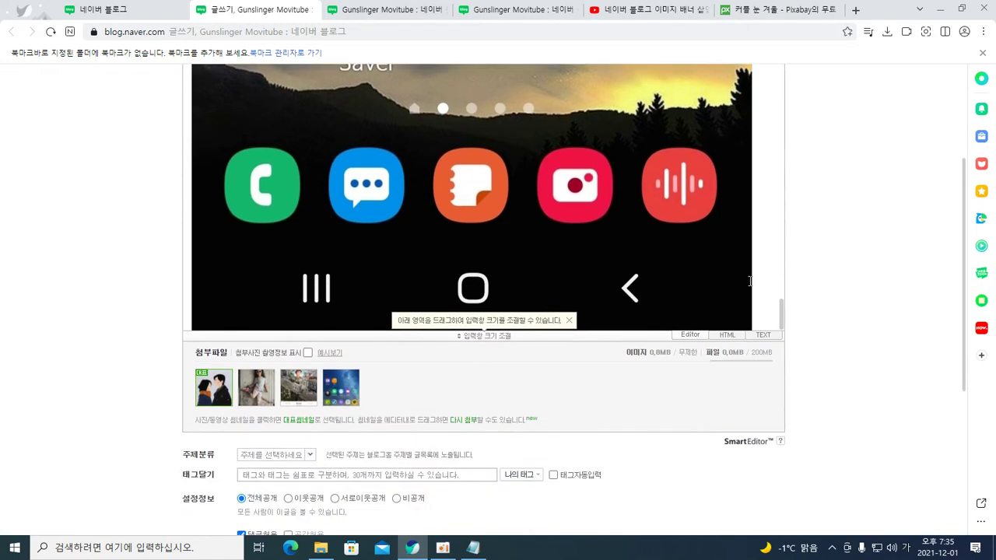
scroll(752, 276, "up", 1)
scroll(751, 276, "up", 3)
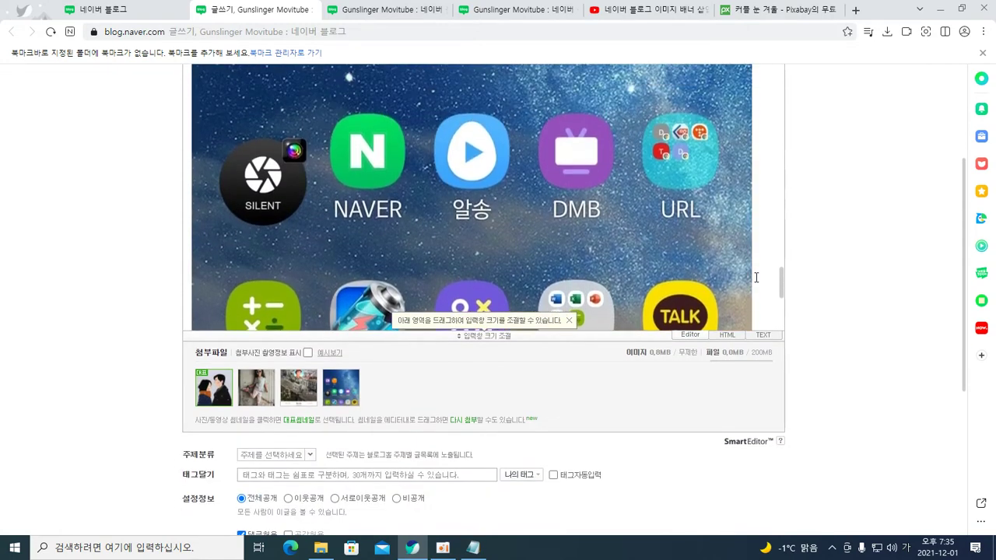
scroll(755, 277, "up", 6)
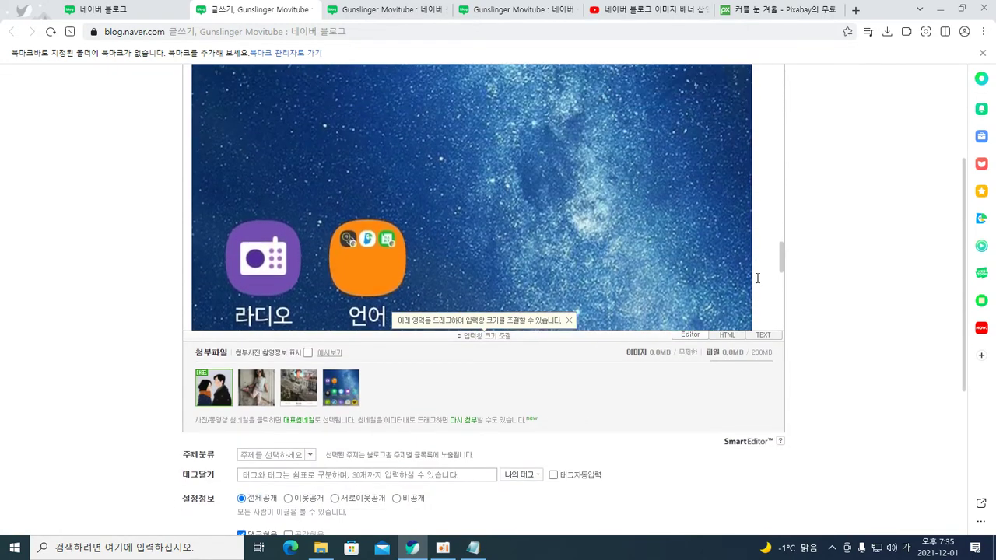
scroll(757, 279, "up", 3)
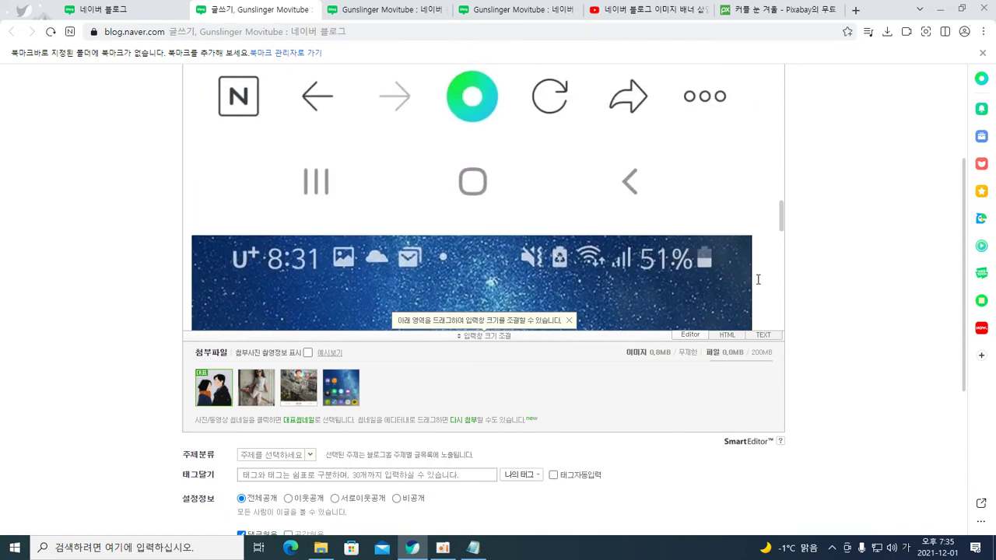
left_click(723, 262)
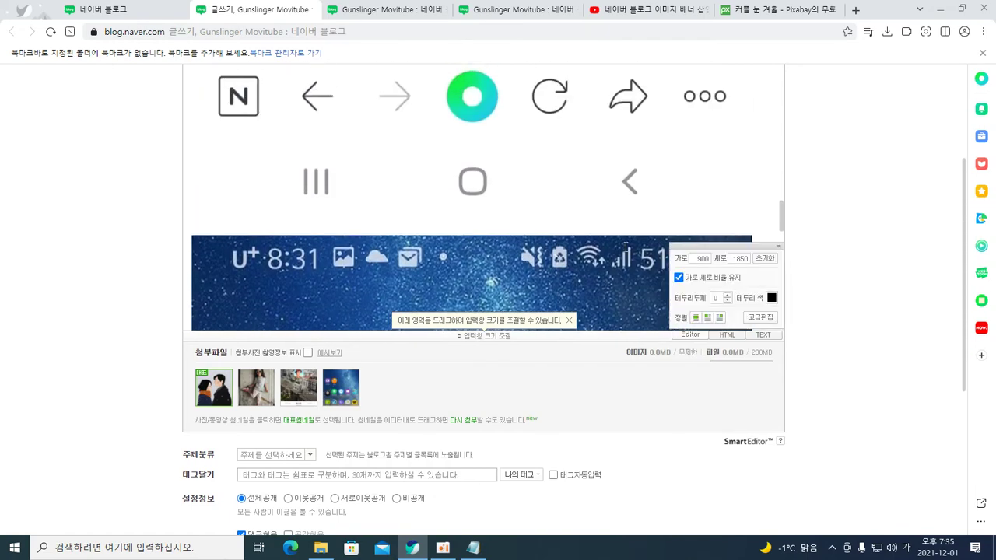
scroll(632, 247, "up", 5)
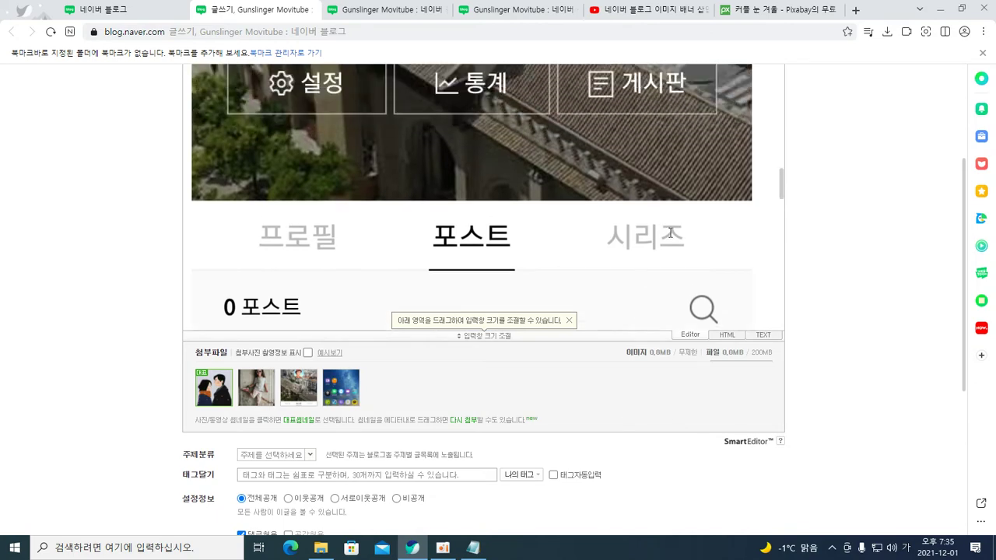
scroll(670, 236, "up", 3)
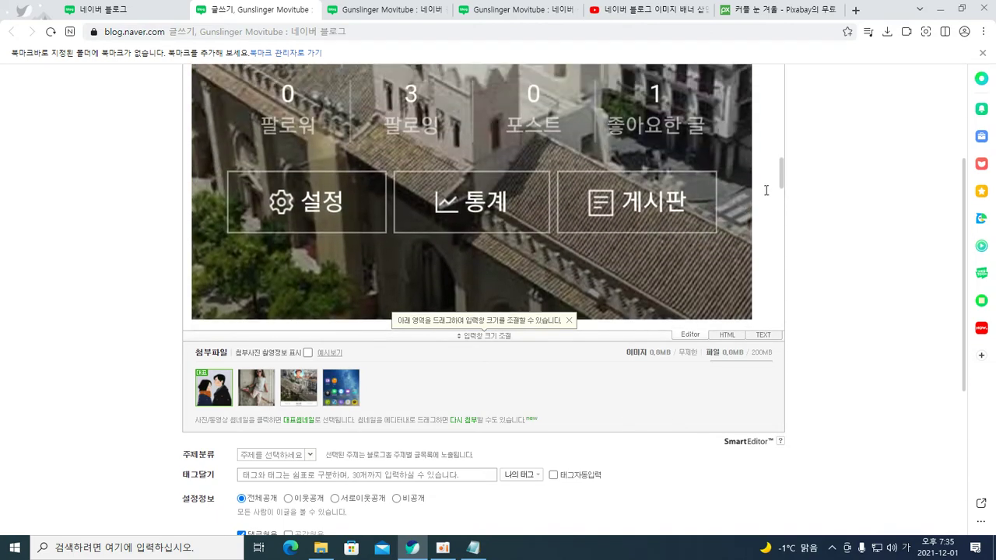
left_click_drag(782, 169, 786, 74)
scroll(568, 193, "down", 1)
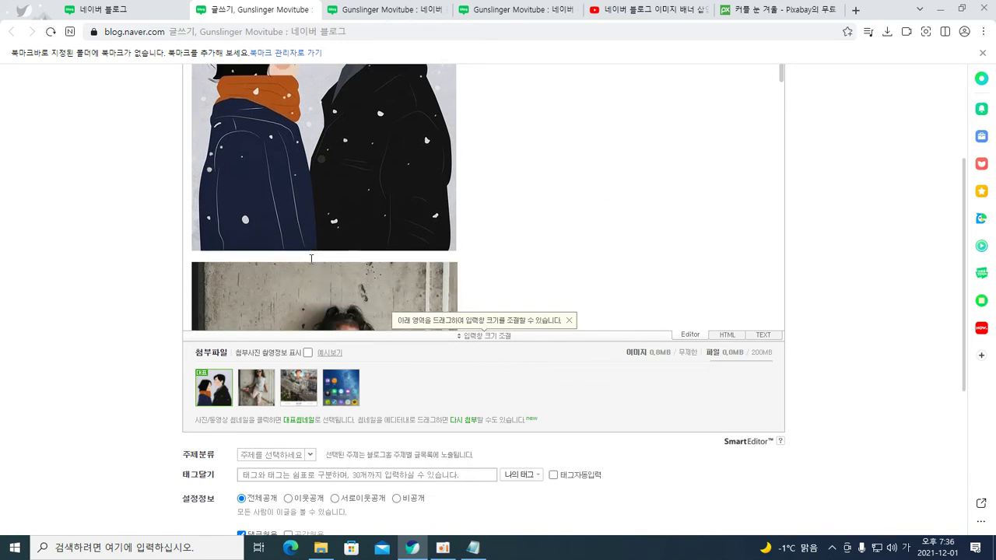
- Add spacing below the couple illustration and enter a row of repeated 1s as filler text
left_click(311, 259)
key("Return")
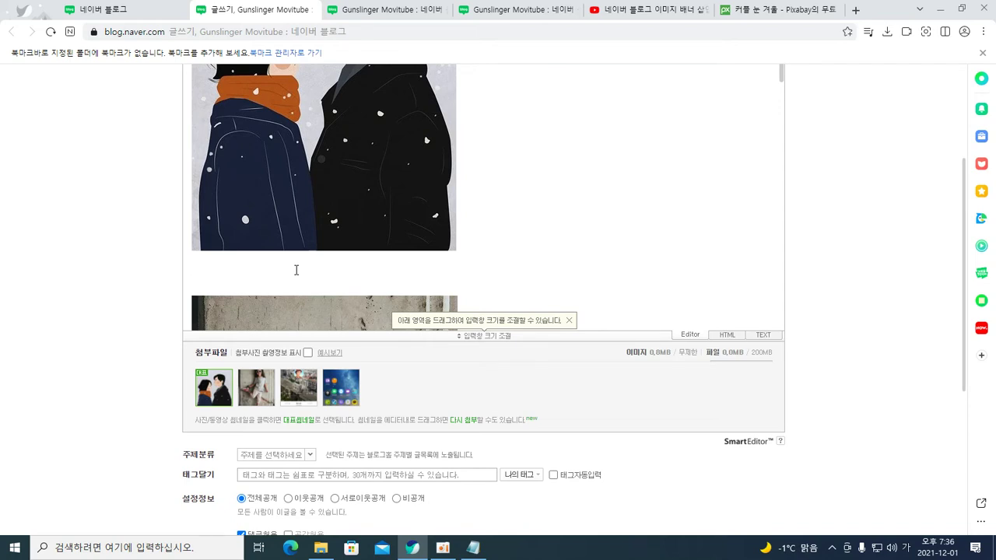
left_click(296, 270)
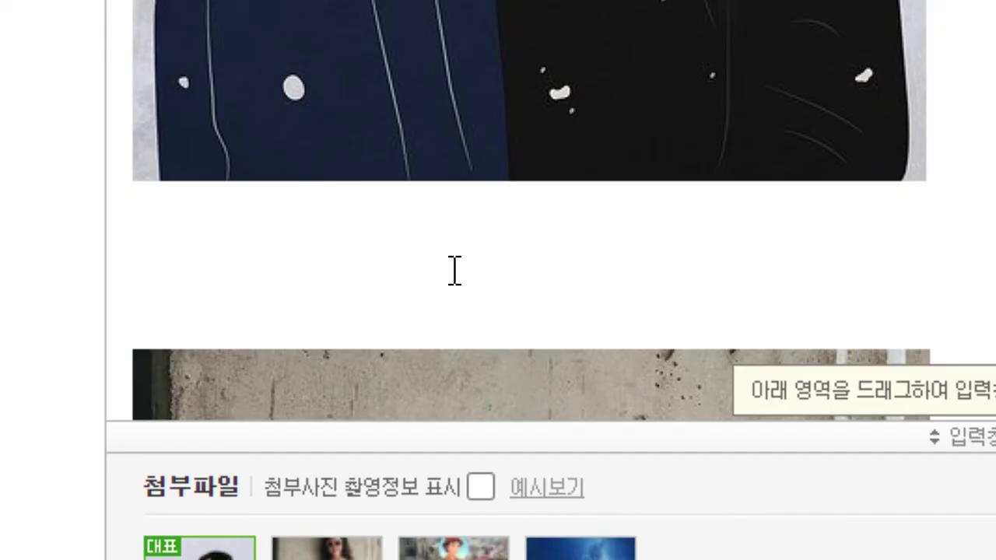
type("1111111111111111111111111111111111111111111")
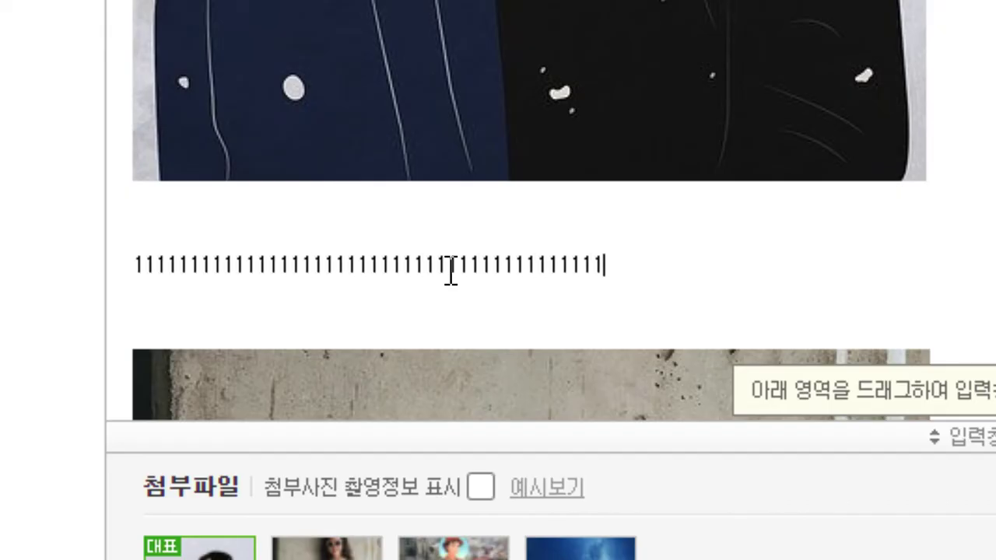
- Replace the row of 1s below the couple illustration with a row of repeated 2s
left_click_drag(614, 278, 143, 269)
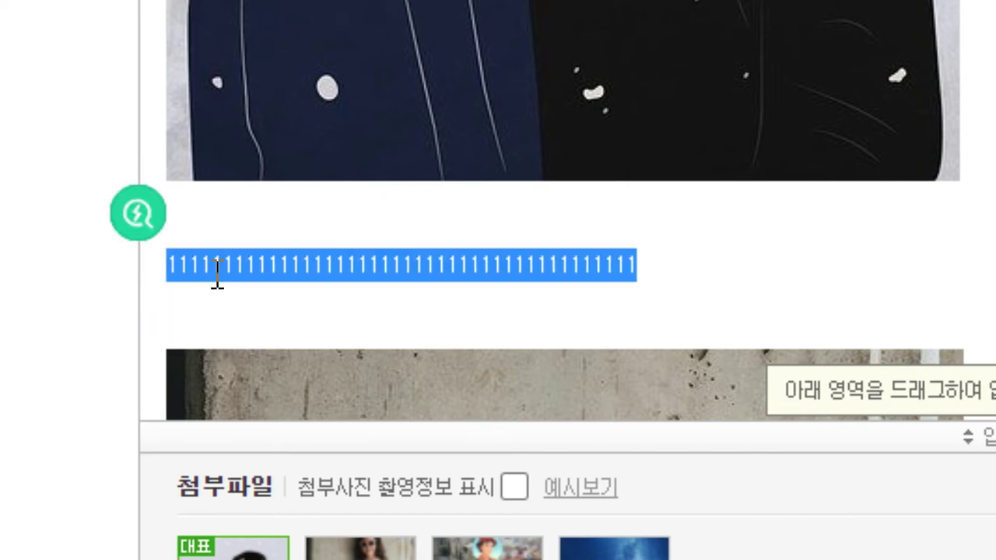
type("2222222222222222222222222")
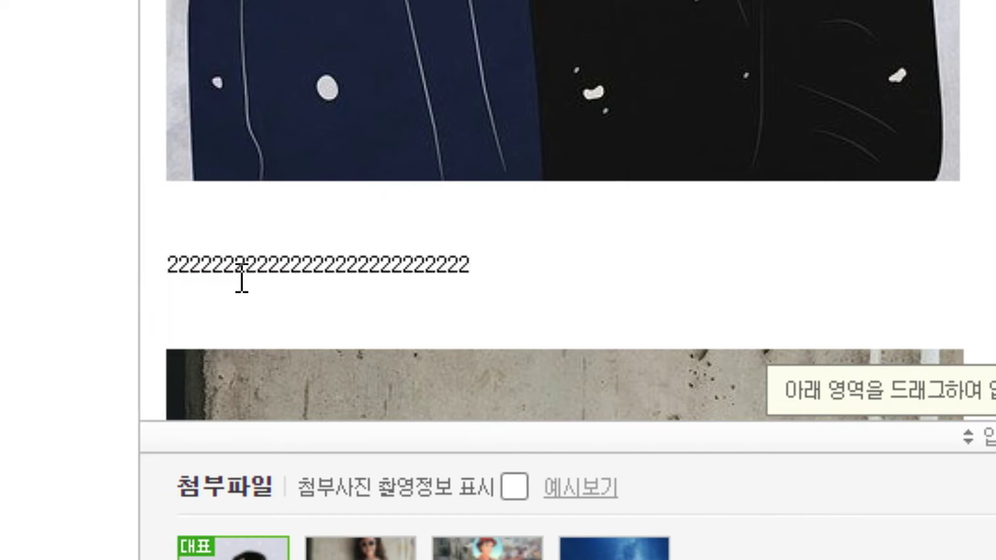
type("22")
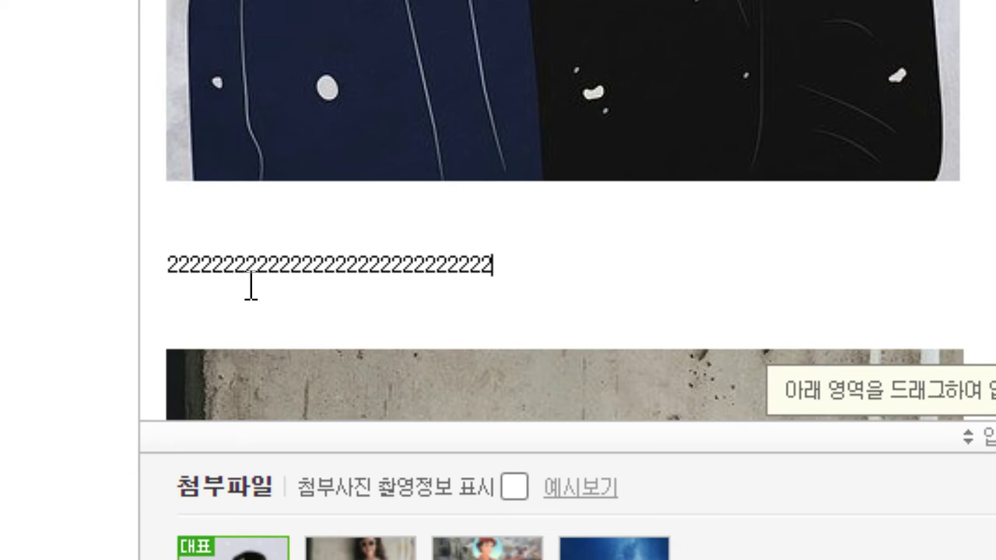
- Add blank lines below the child photo and enter a row of repeated 3s as filler text
scroll(449, 289, "down", 8)
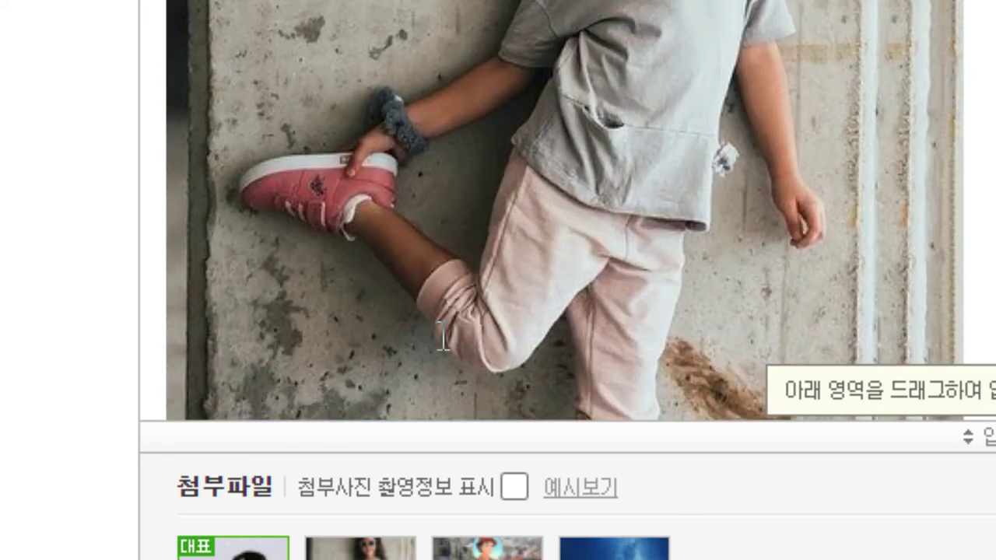
scroll(443, 340, "down", 5)
left_click(315, 350)
key("Return")
key("Return")
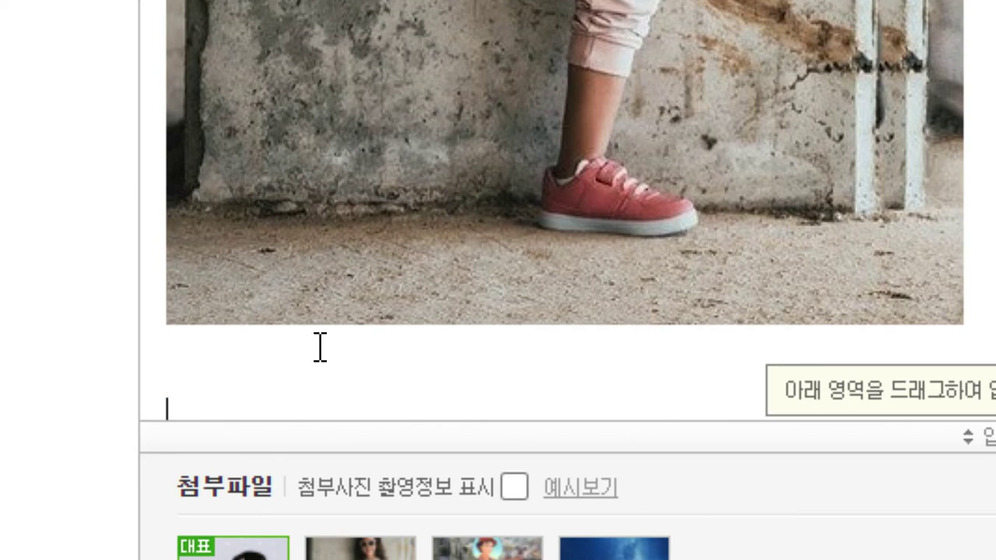
type("33333333333333333333333333333333")
- Remove the Naver Post profile screenshot and the phone home-screen screenshot from the post's attached files
scroll(320, 347, "down", 12)
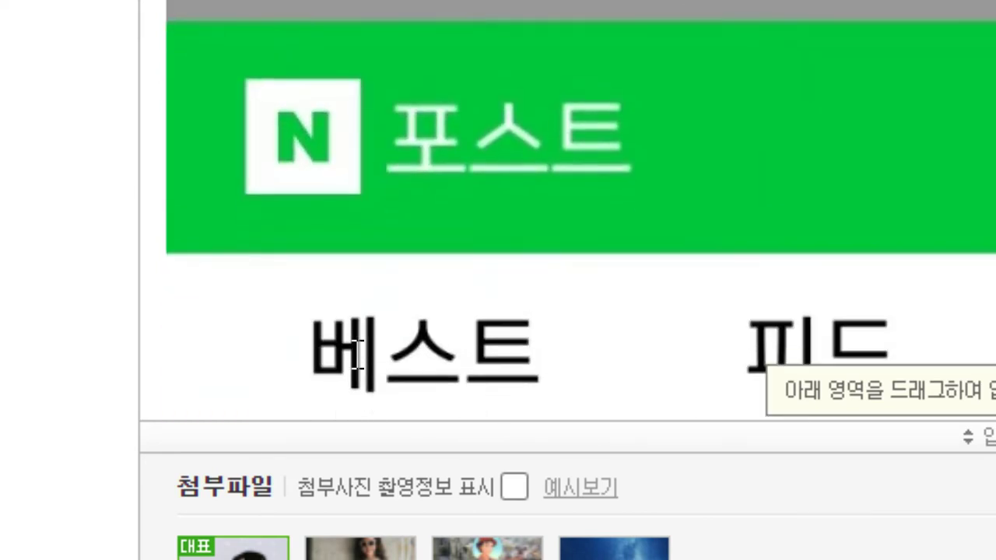
scroll(361, 356, "down", 15)
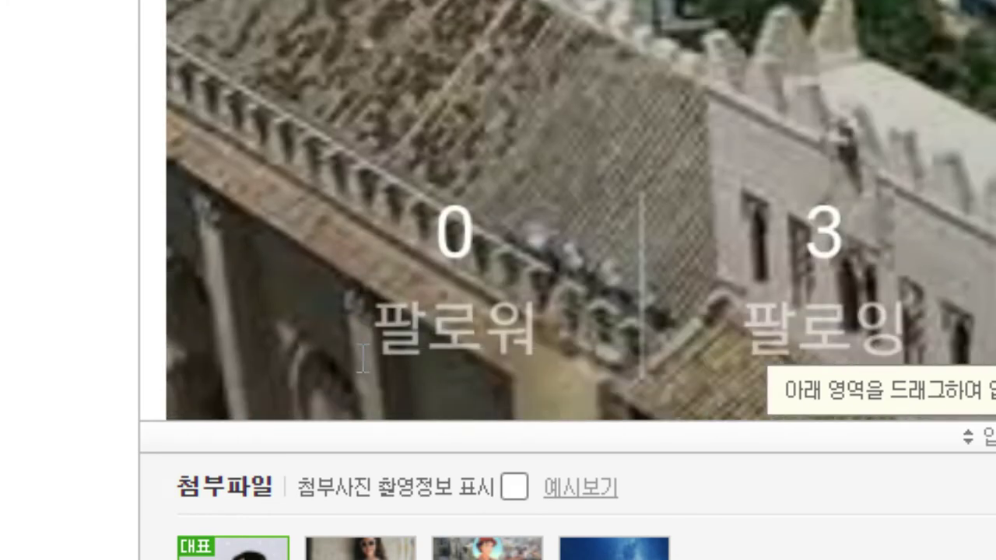
scroll(364, 359, "down", 4)
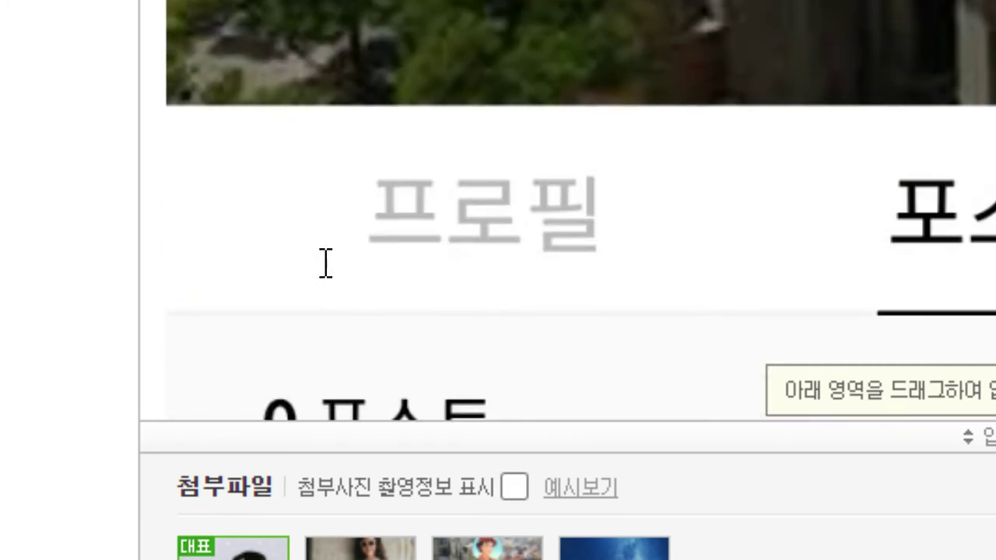
scroll(346, 331, "down", 12)
scroll(351, 345, "up", 4)
scroll(352, 350, "down", 4)
scroll(351, 352, "down", 10)
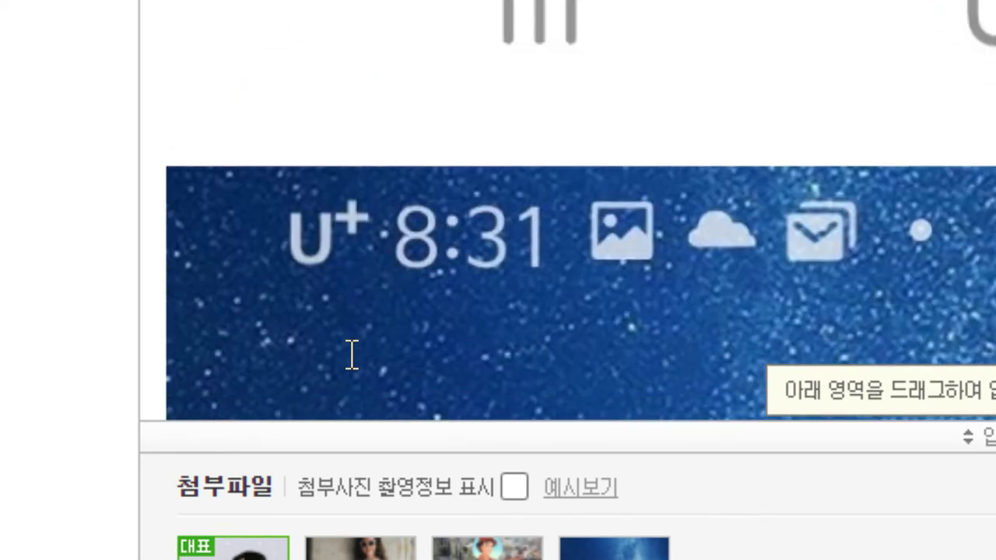
scroll(354, 355, "down", 12)
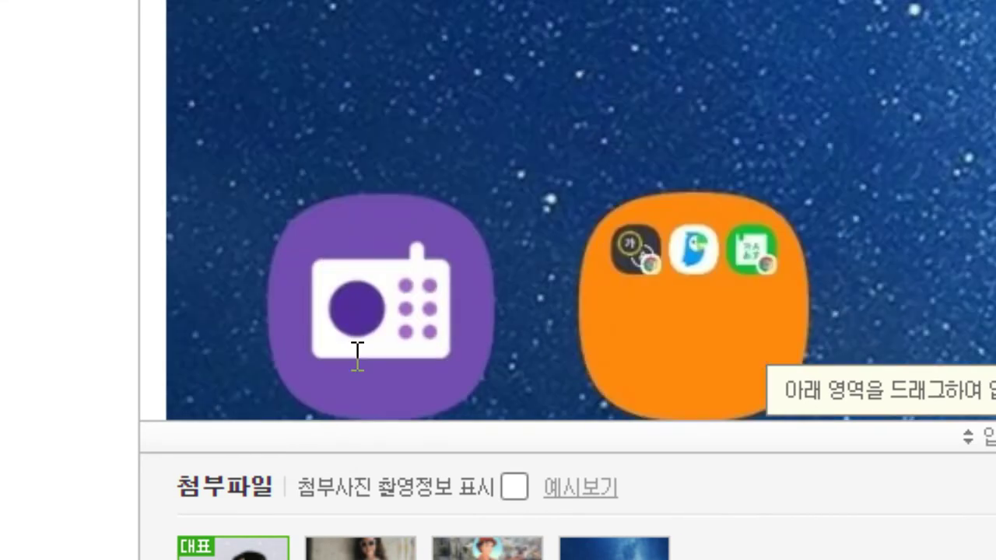
scroll(358, 358, "down", 12)
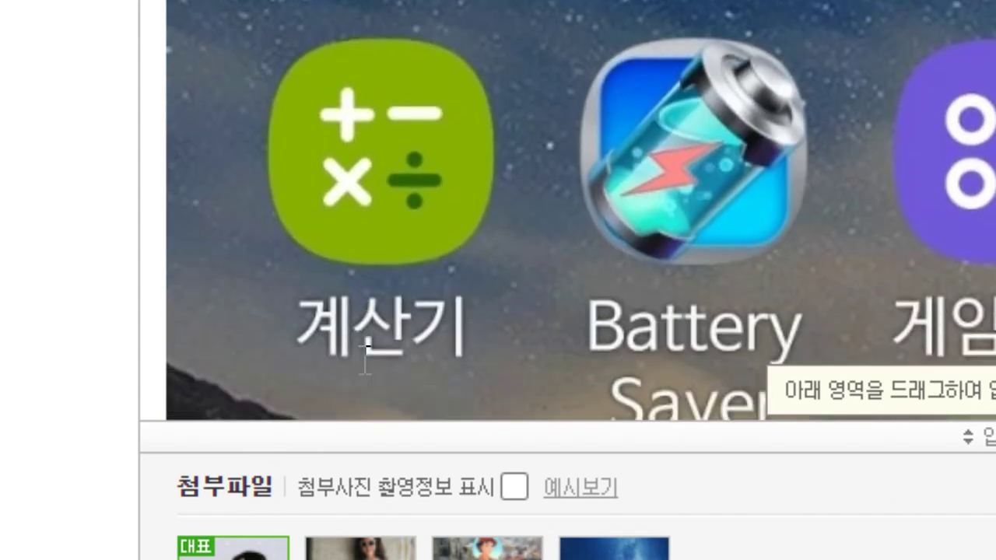
scroll(365, 360, "down", 12)
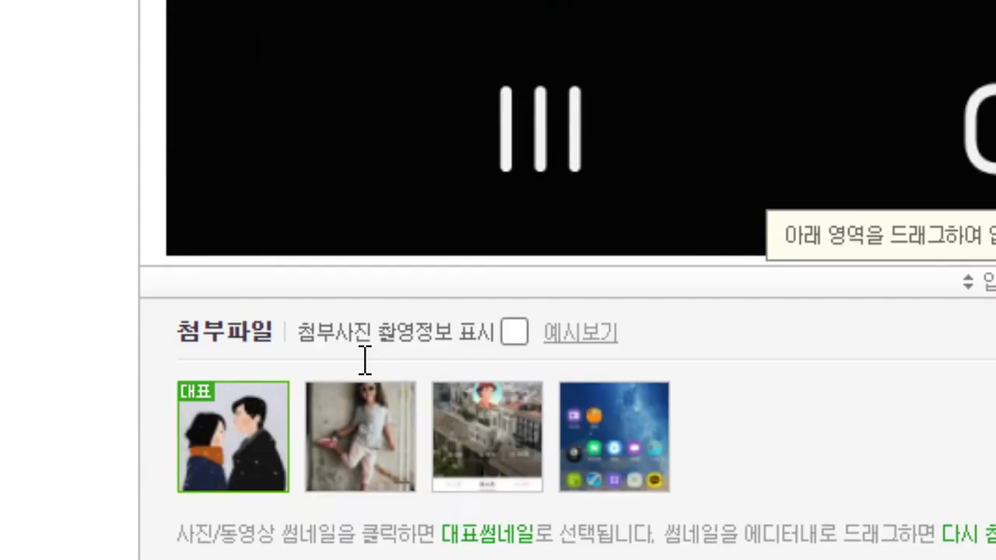
scroll(367, 365, "up", 5)
scroll(373, 358, "down", 4)
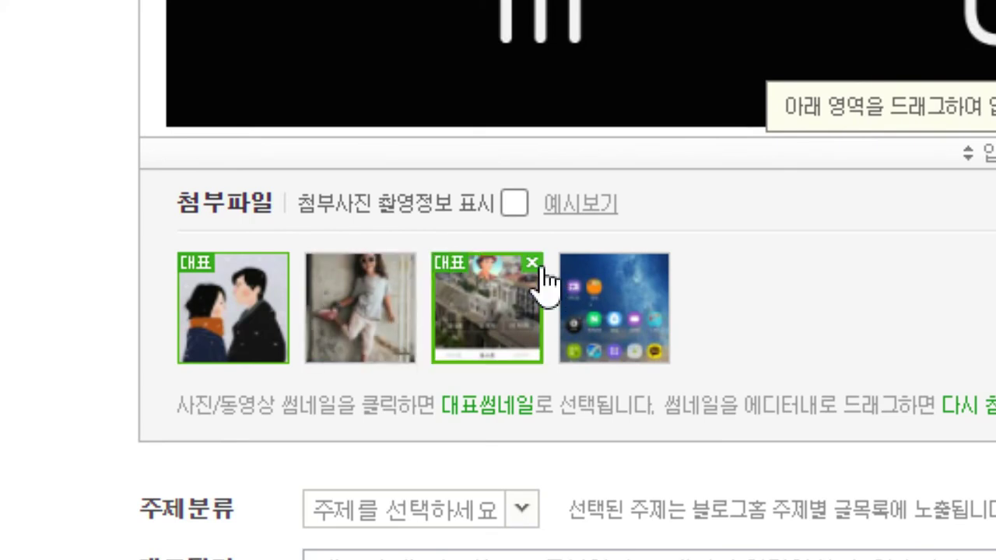
left_click(533, 264)
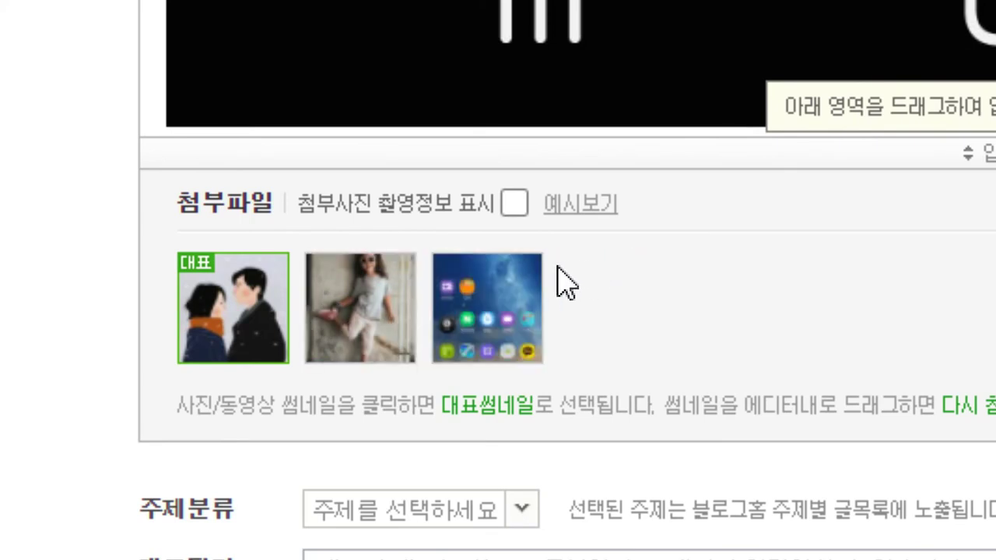
left_click(533, 266)
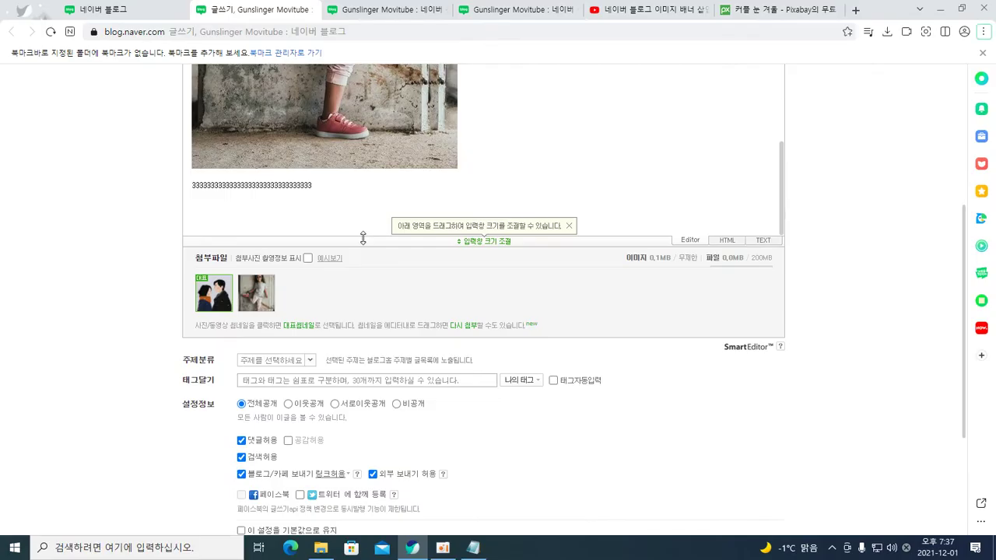
scroll(362, 237, "up", 5)
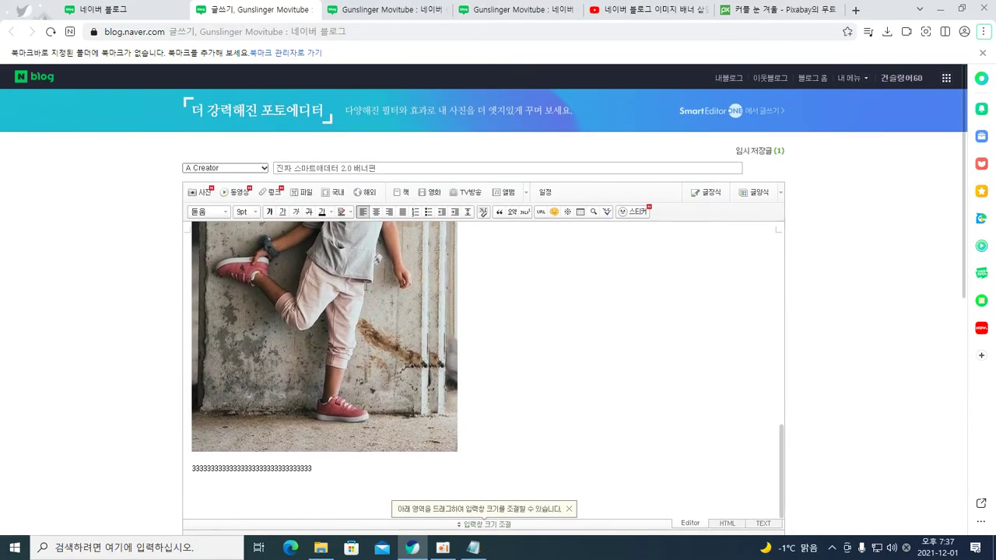
scroll(374, 291, "up", 6)
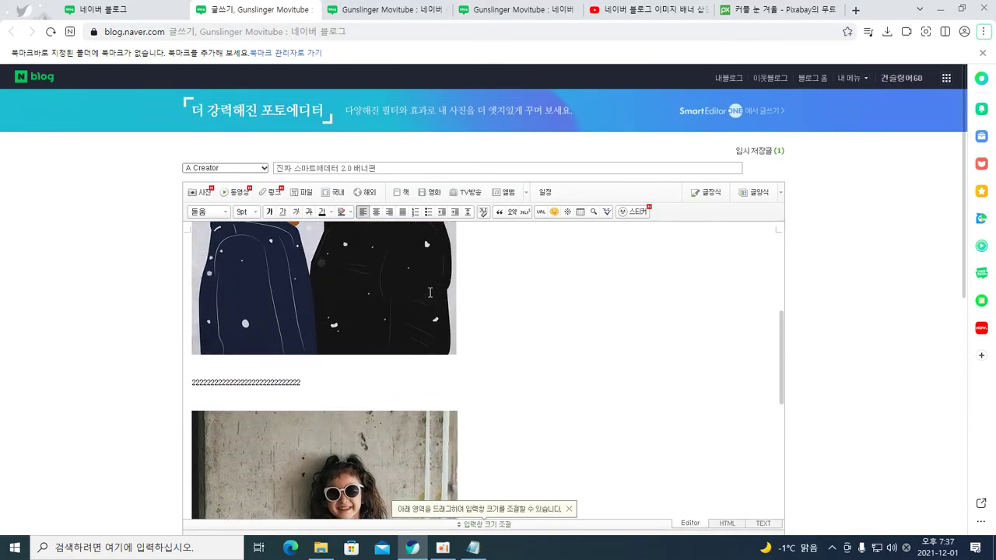
scroll(447, 287, "up", 1)
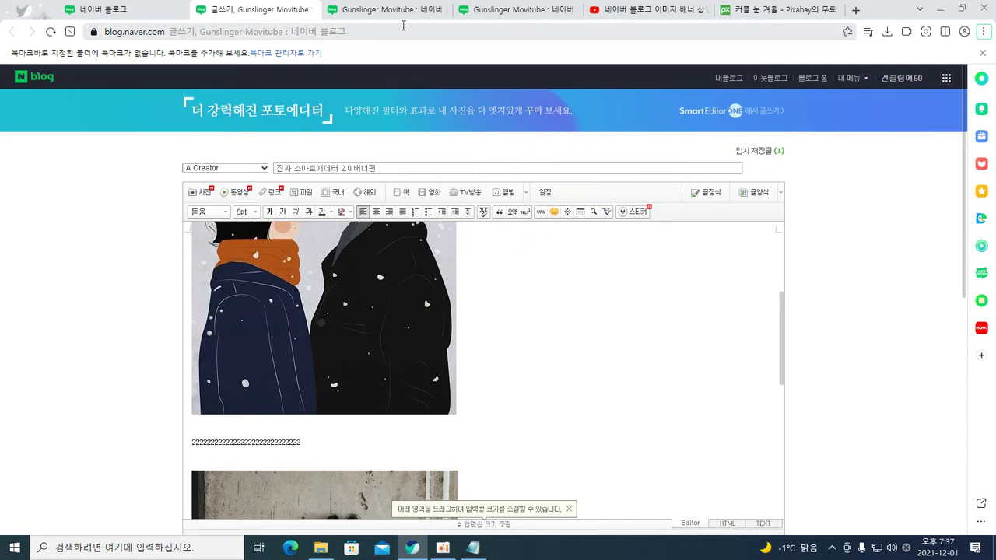
- Switch to the YouTube video 네이버 블로그 이미지 배너 삽입하는 방법 and copy its share link
left_click(627, 13)
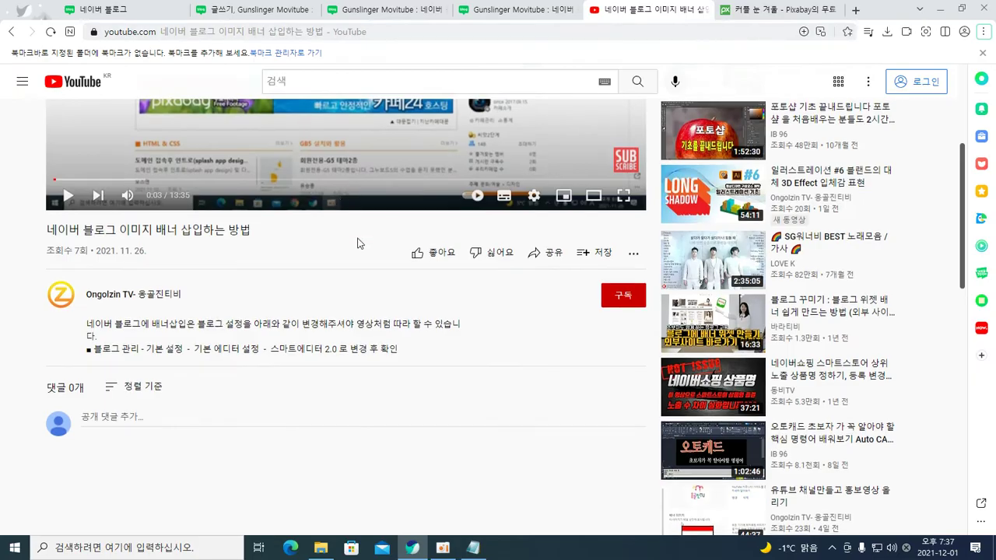
scroll(370, 249, "up", 3)
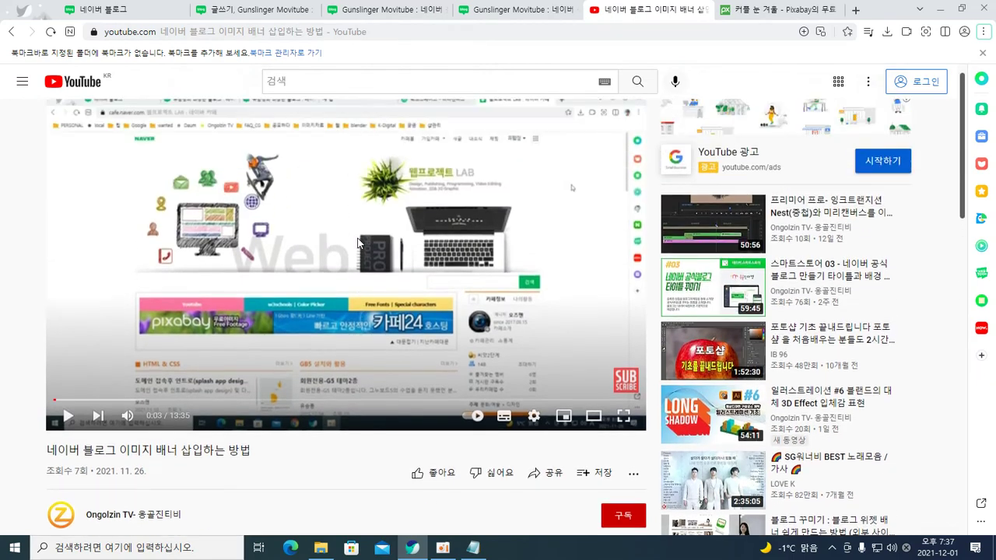
scroll(351, 241, "down", 3)
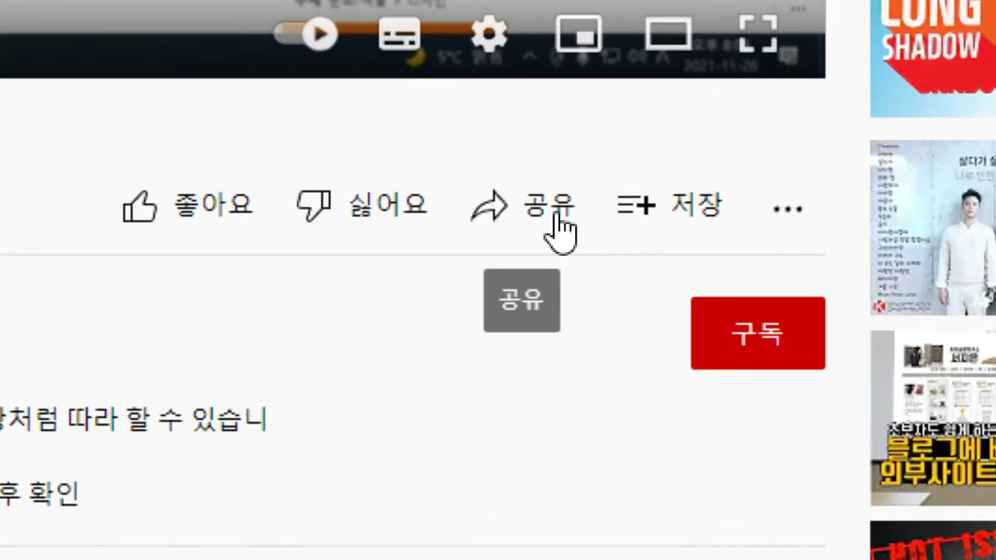
left_click(556, 213)
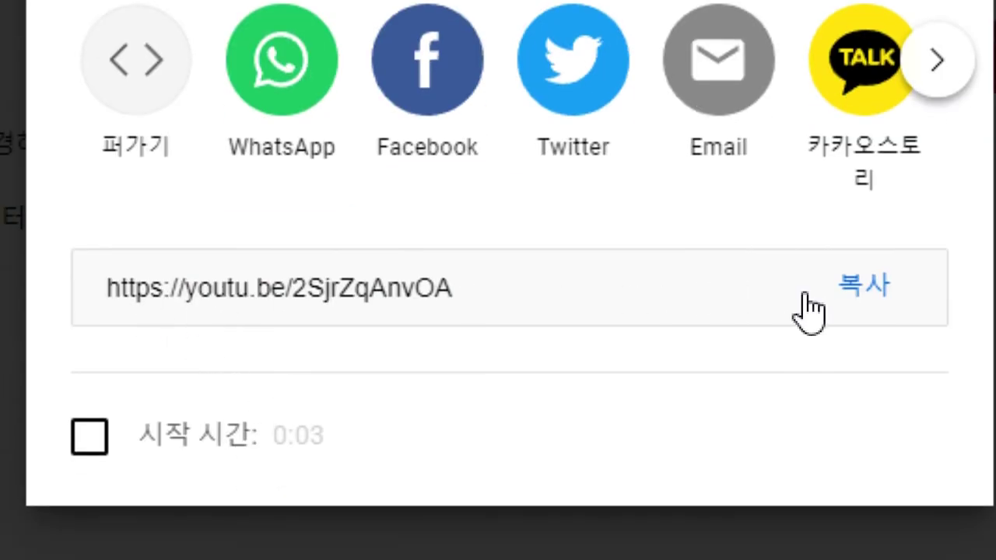
left_click(850, 298)
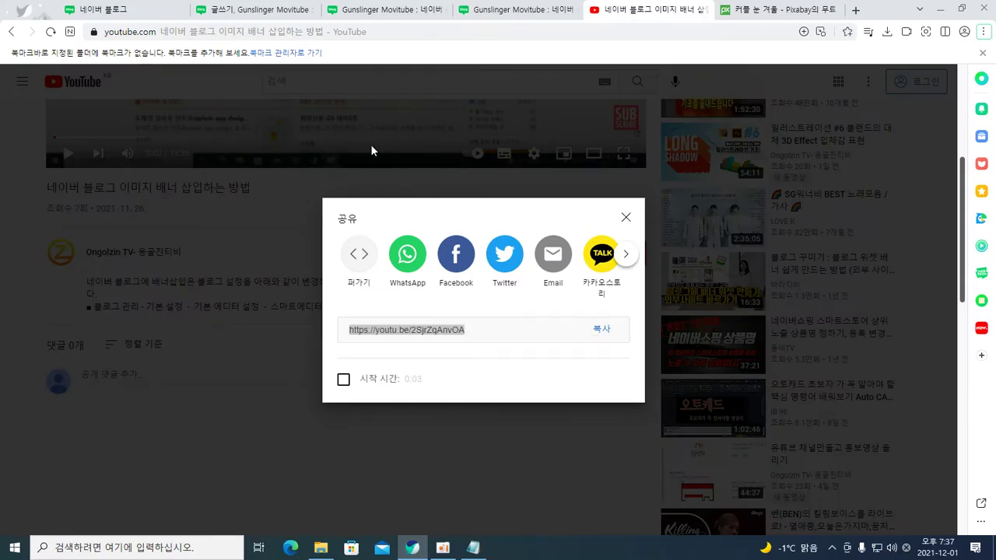
left_click(363, 31)
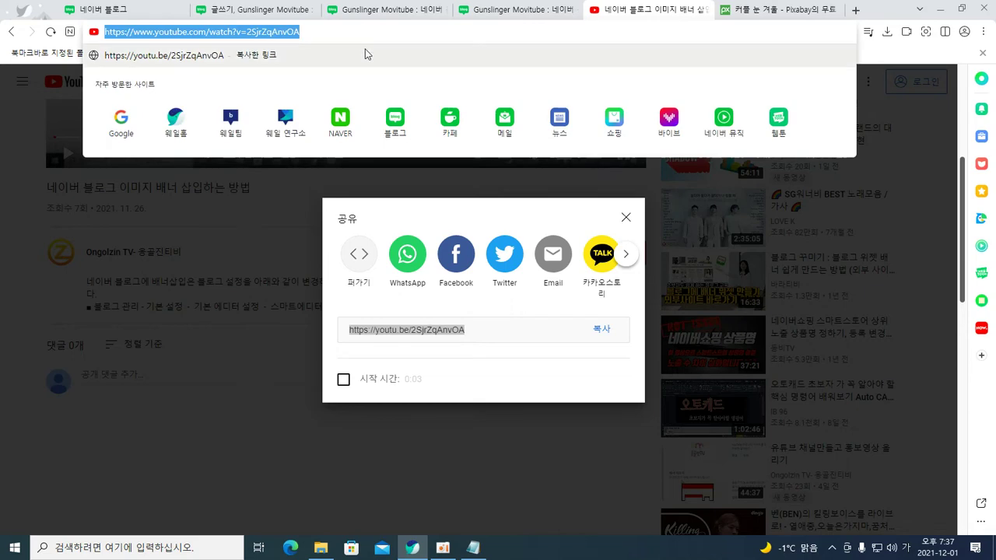
left_click(365, 51)
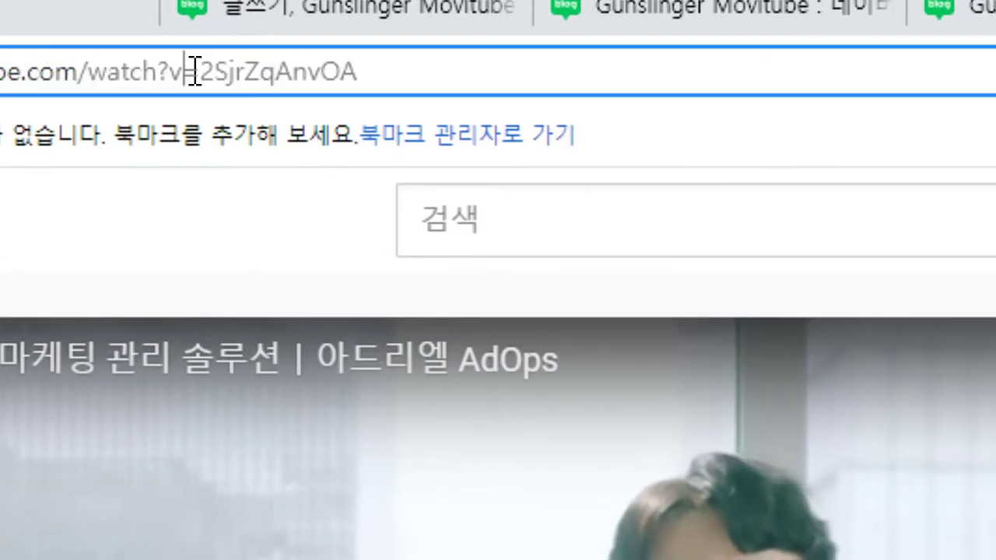
left_click(187, 31)
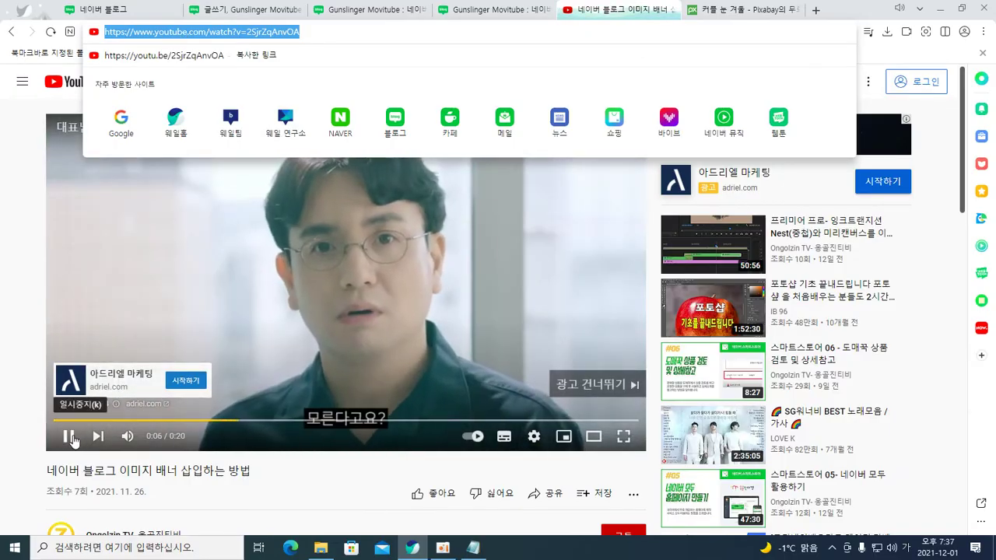
left_click(242, 315)
left_click(299, 33)
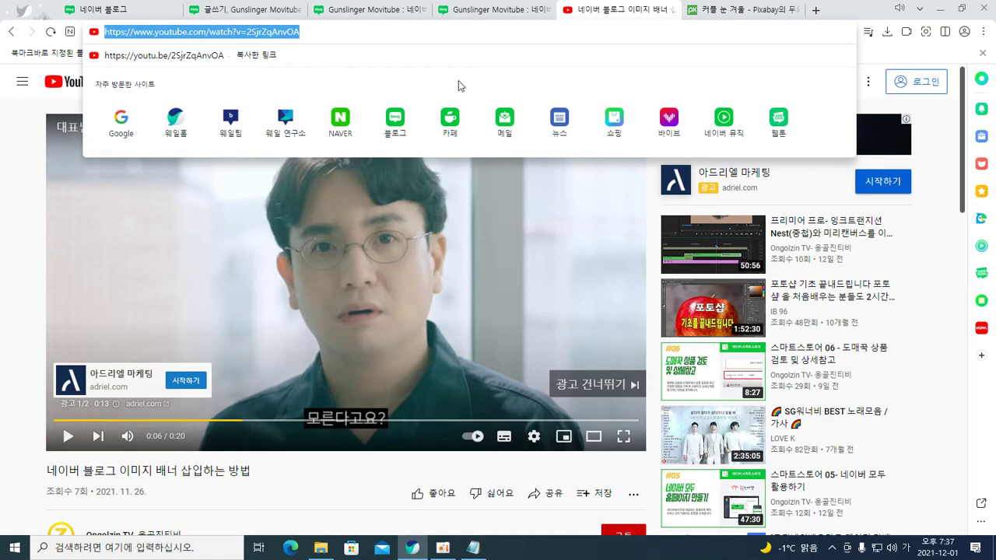
- Close the blog's default editor settings page and return to the couple illustration in the post draft
left_click(475, 14)
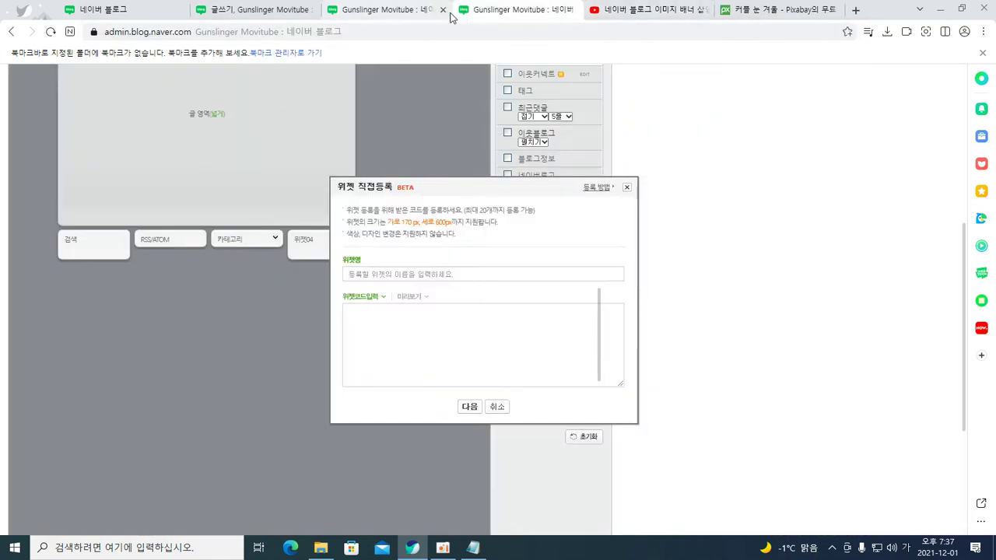
left_click(389, 12)
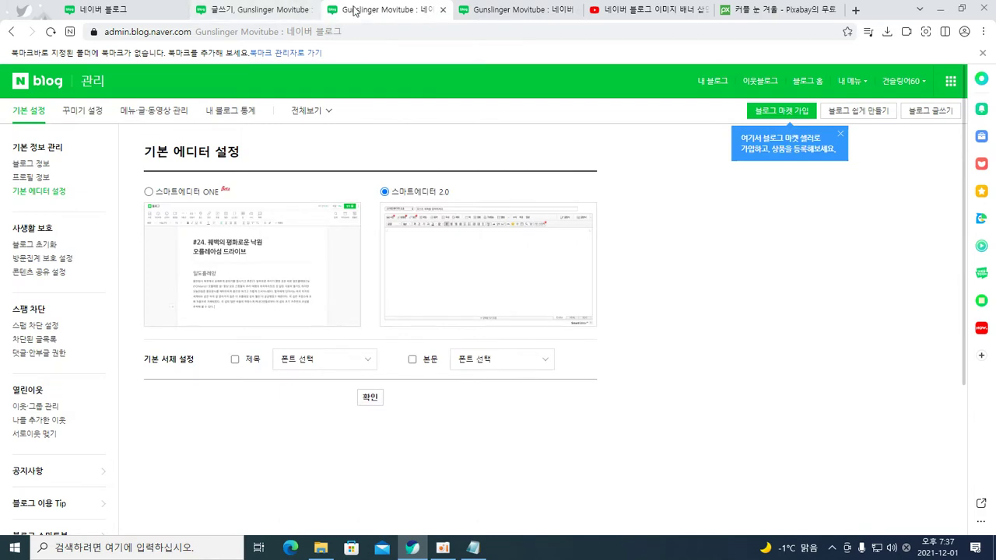
left_click(443, 10)
left_click(296, 13)
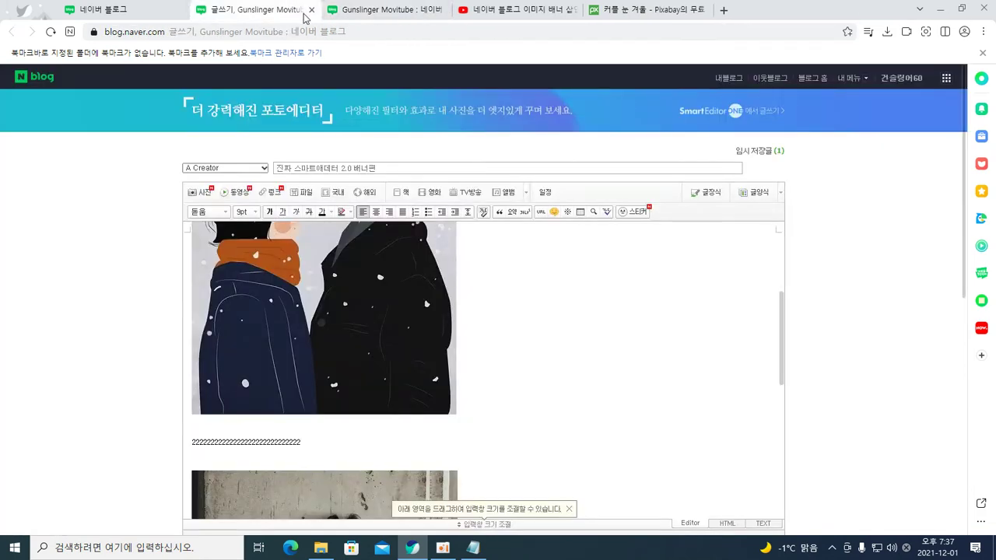
scroll(501, 265, "up", 4)
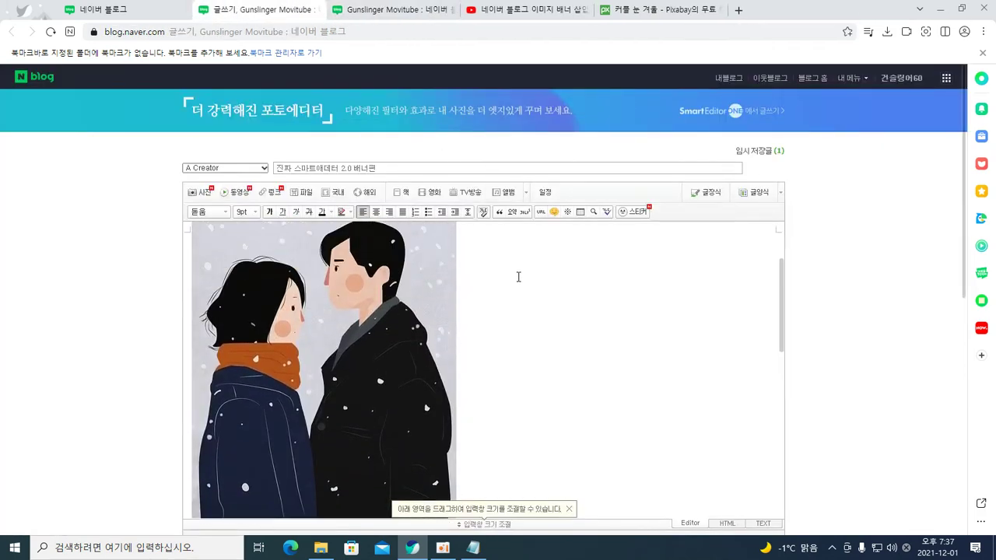
left_click_drag(478, 282, 264, 277)
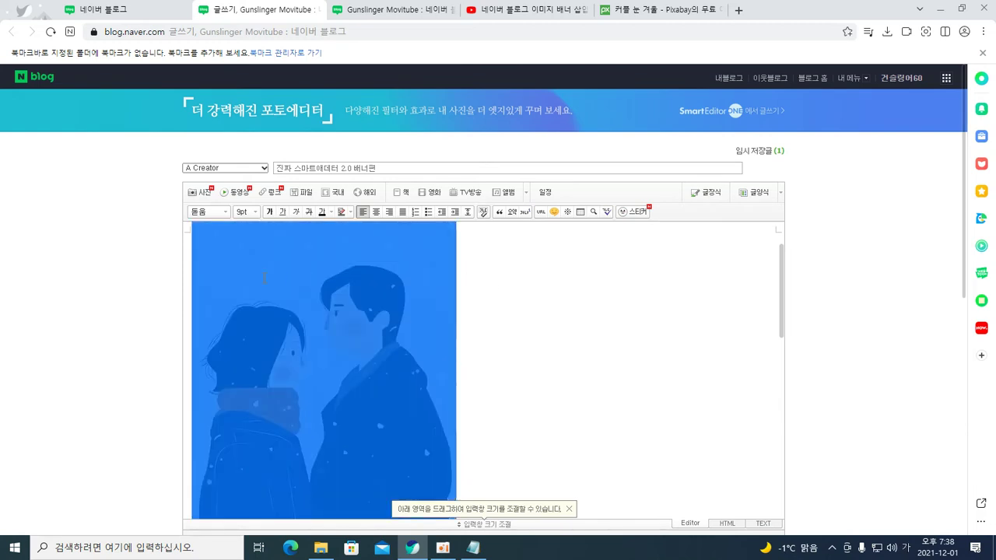
left_click(533, 245)
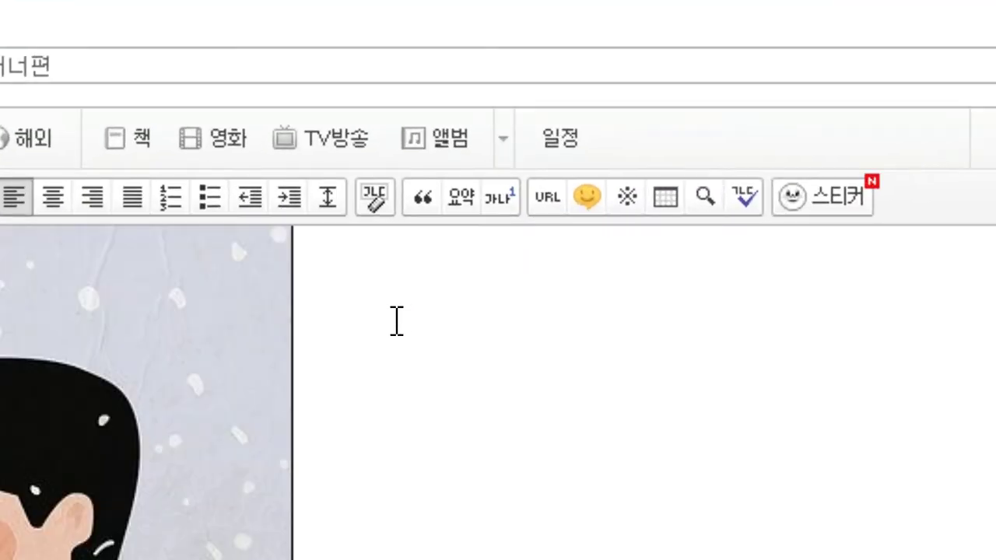
left_click(128, 301)
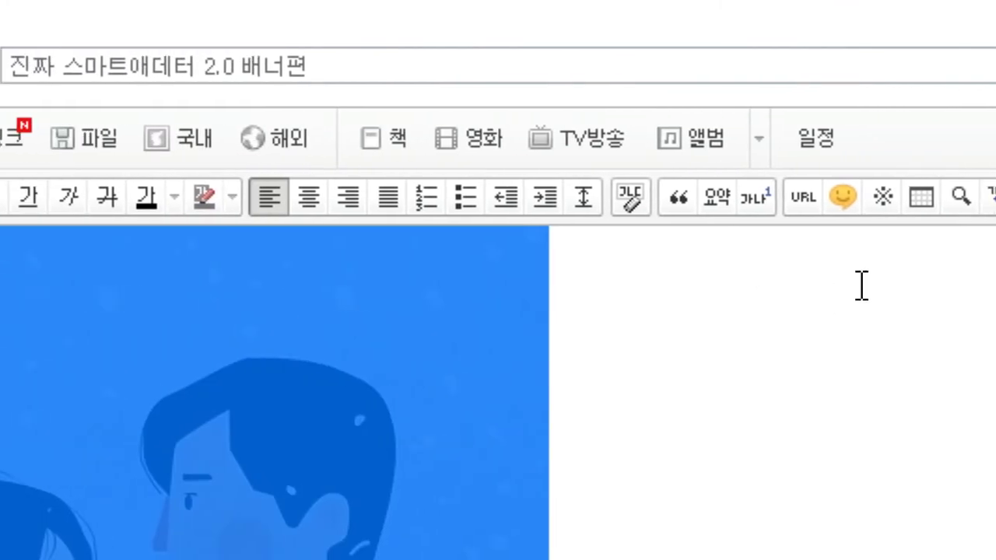
left_click(743, 201)
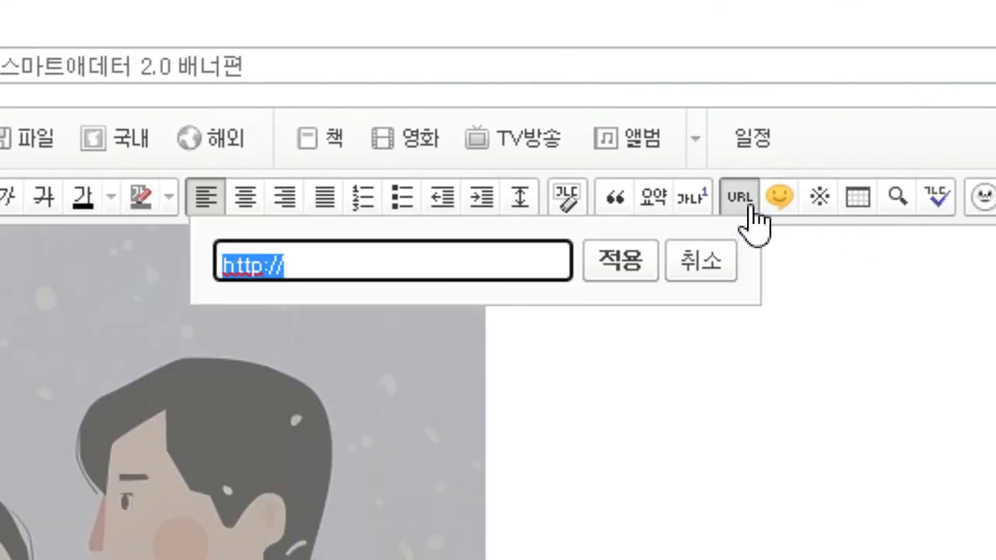
type("https://www.youtube.com/watch?v=2SirZgAnvOA")
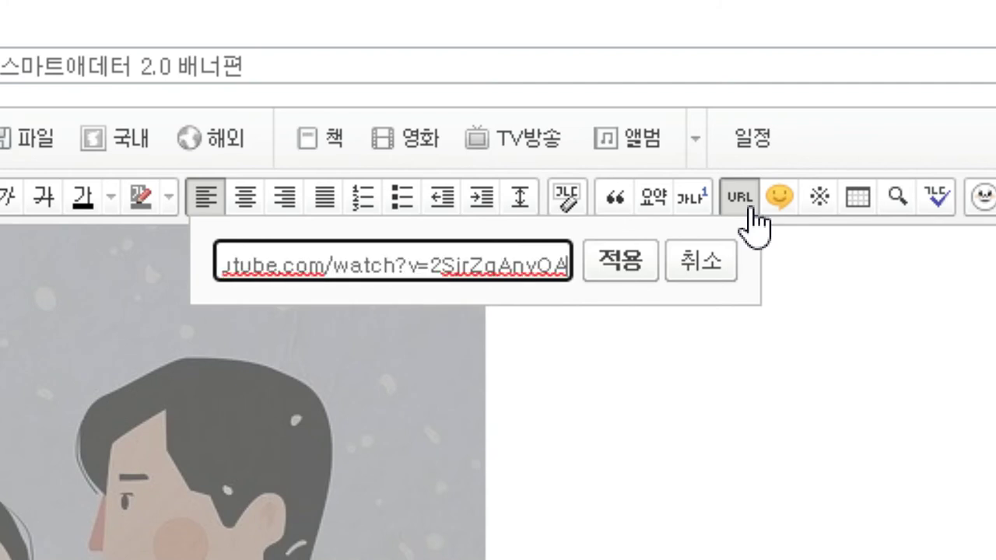
left_click(638, 271)
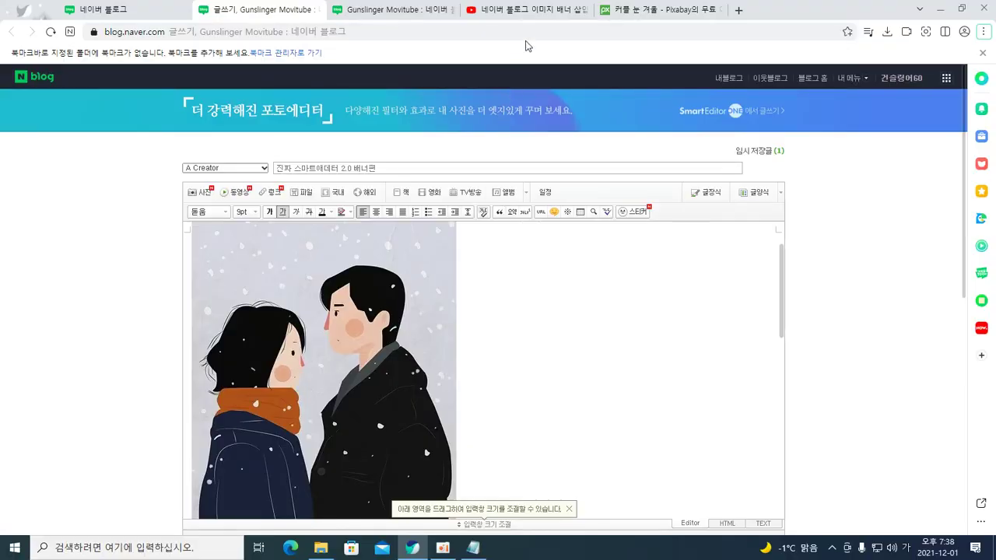
- Open the Ongolzin TV channel page from the YouTube video and copy the channel's web address
left_click(530, 10)
scroll(119, 444, "down", 1)
left_click(107, 465)
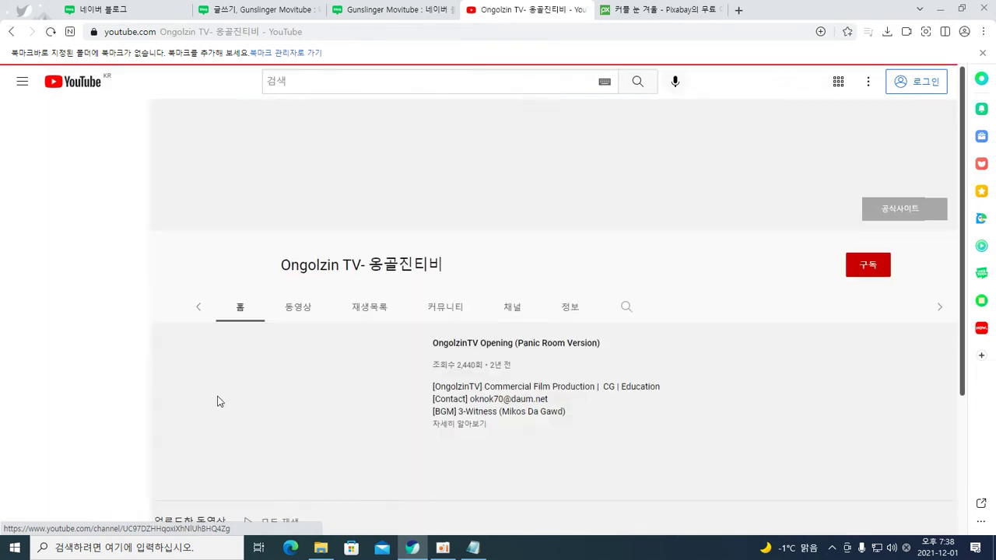
left_click(262, 33)
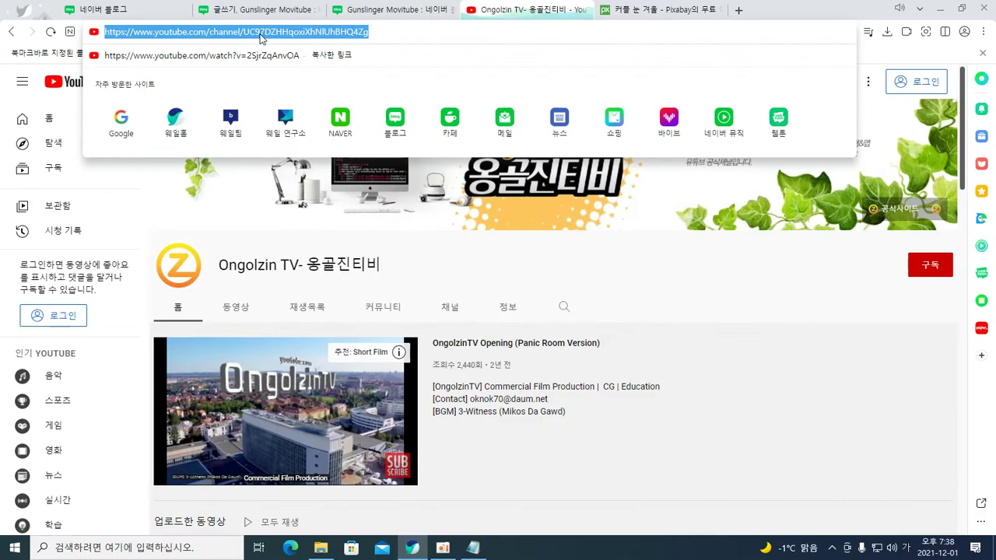
left_click(288, 201)
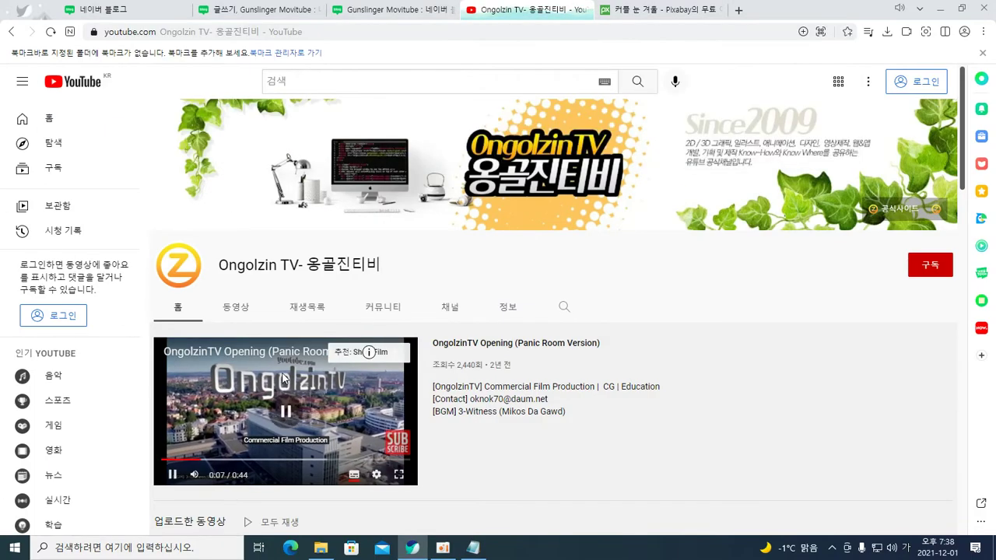
left_click(308, 33)
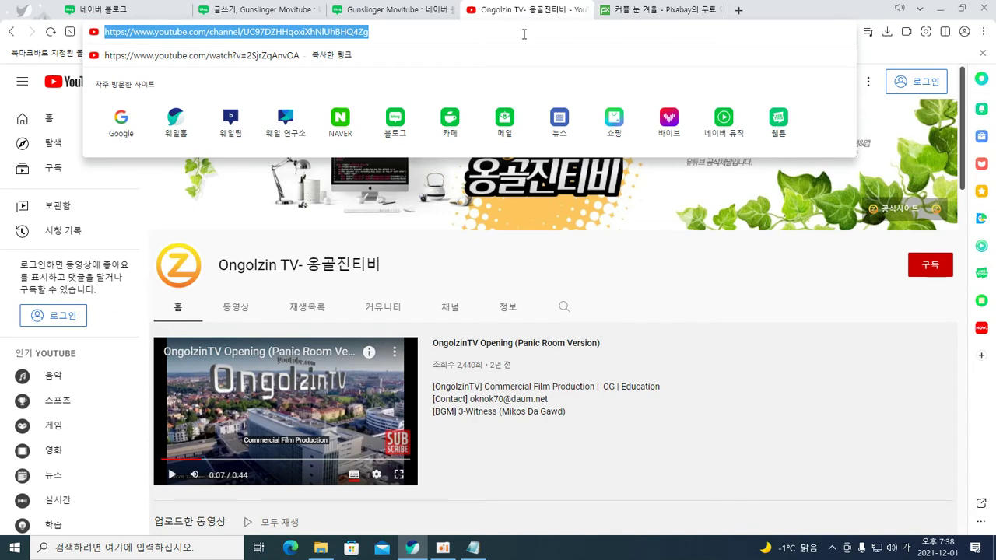
left_click(404, 11)
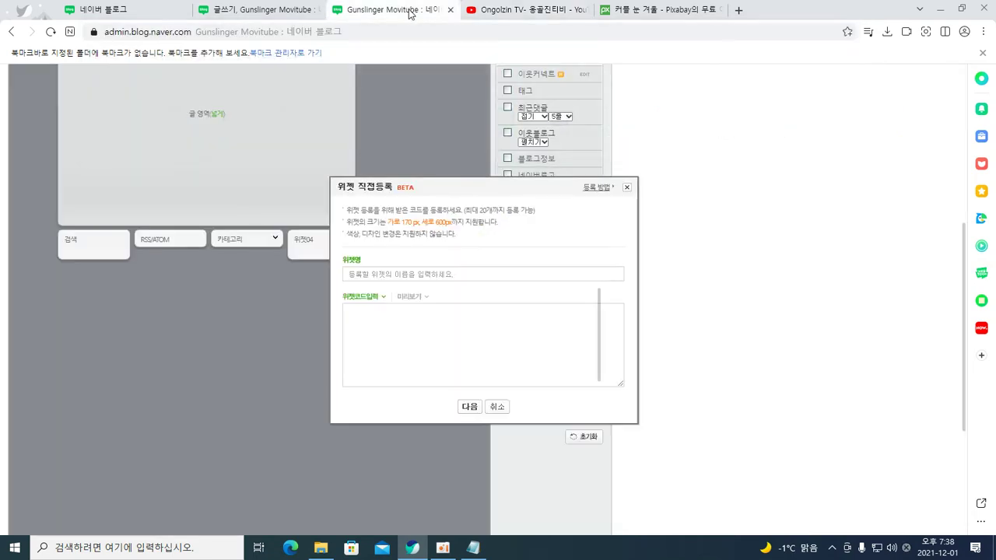
left_click(291, 9)
scroll(428, 249, "down", 5)
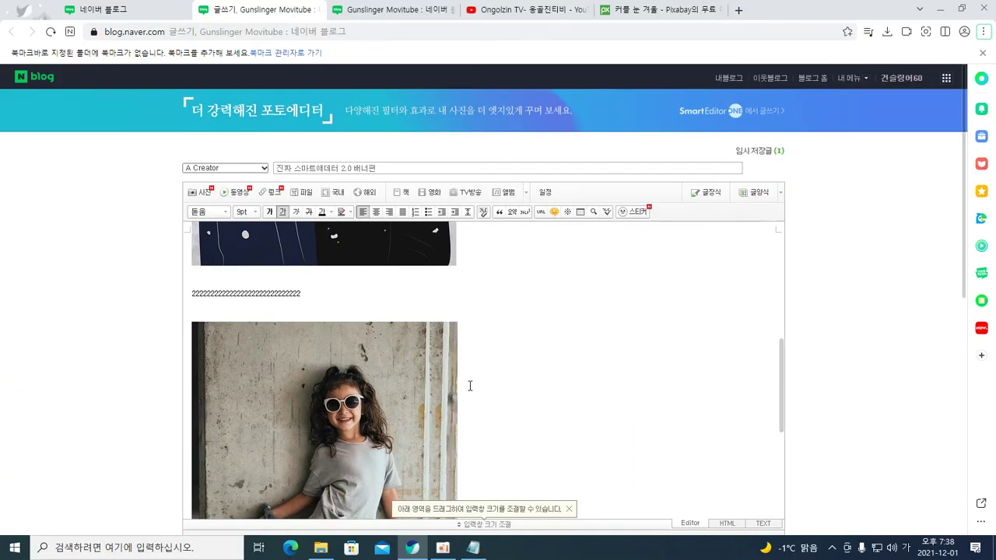
left_click(315, 376)
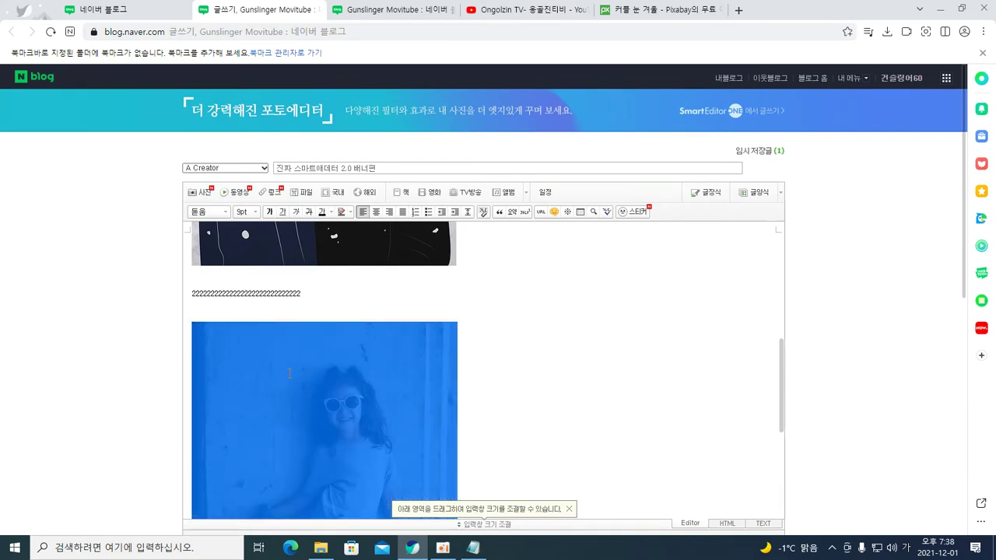
scroll(289, 374, "down", 3)
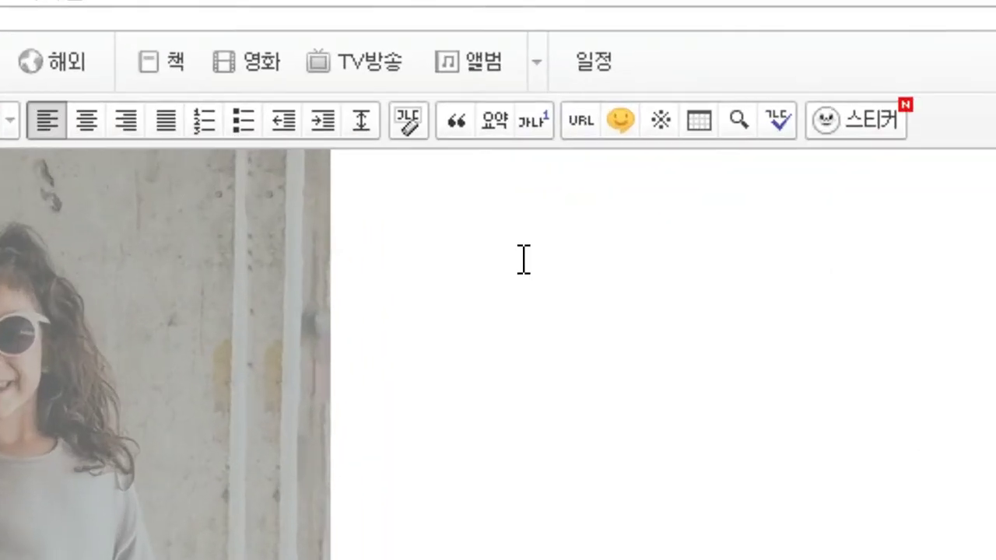
left_click_drag(523, 257, 371, 262)
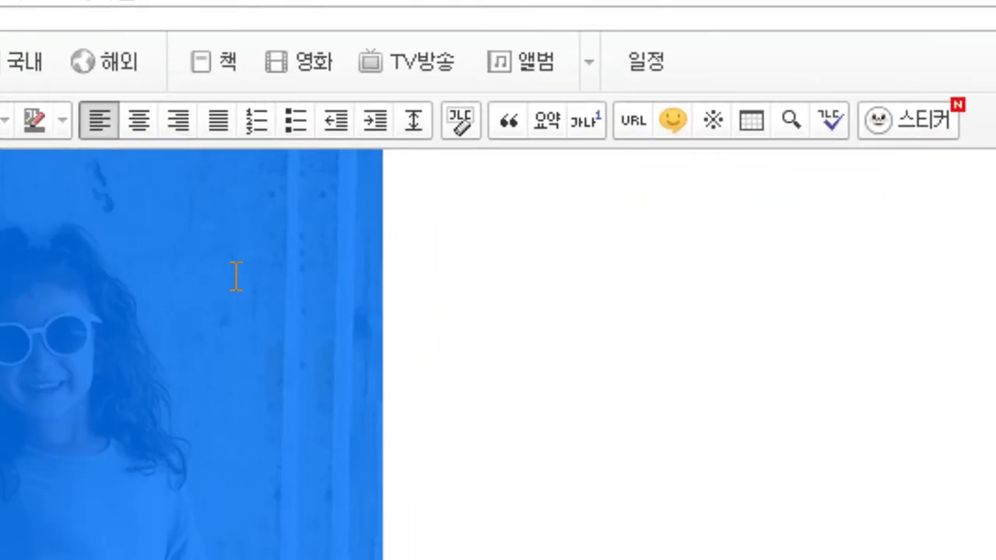
left_click_drag(318, 288, 412, 322)
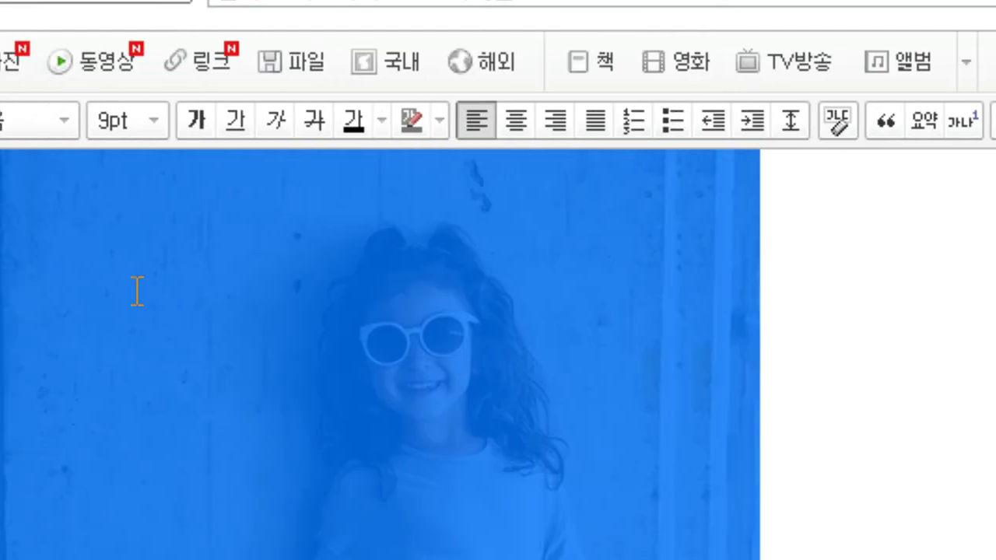
scroll(227, 304, "up", 5)
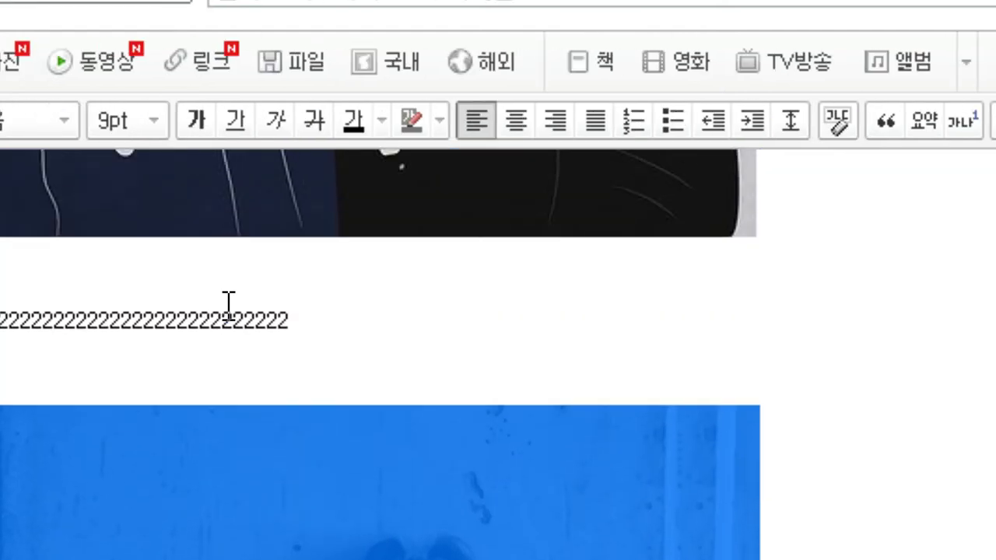
scroll(228, 304, "down", 5)
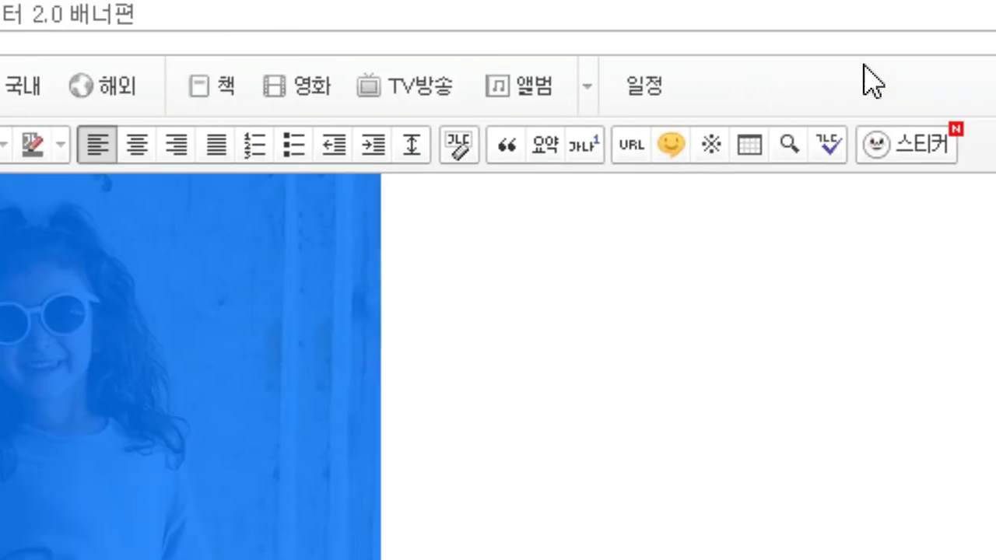
left_click(633, 163)
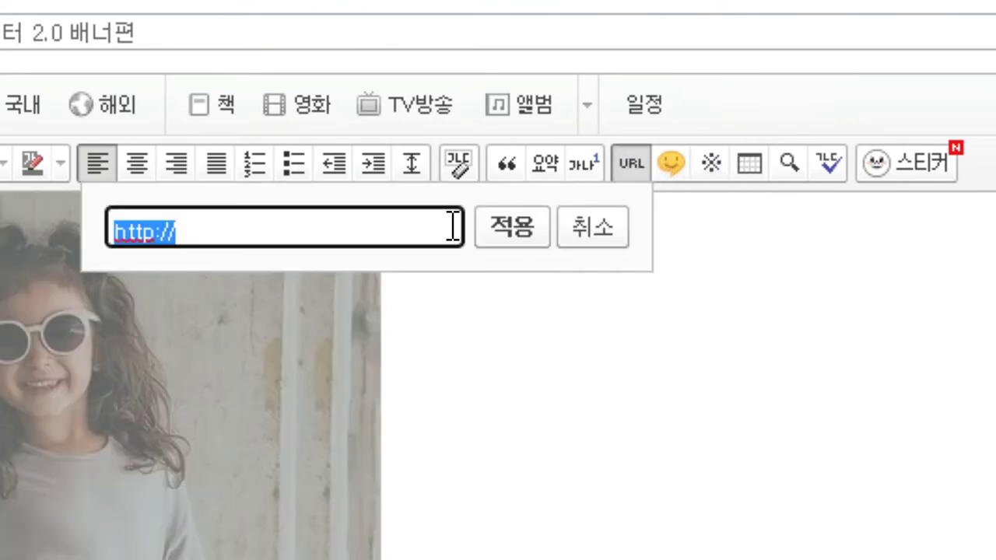
key("ctrl+v")
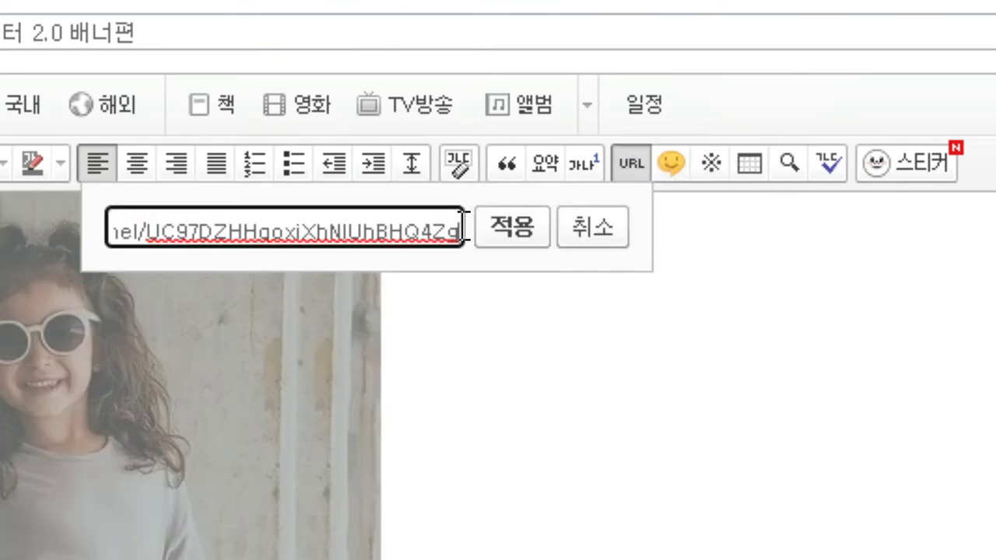
left_click(506, 237)
- Set the post's visibility to private (비공개) and publish it
scroll(643, 362, "down", 3)
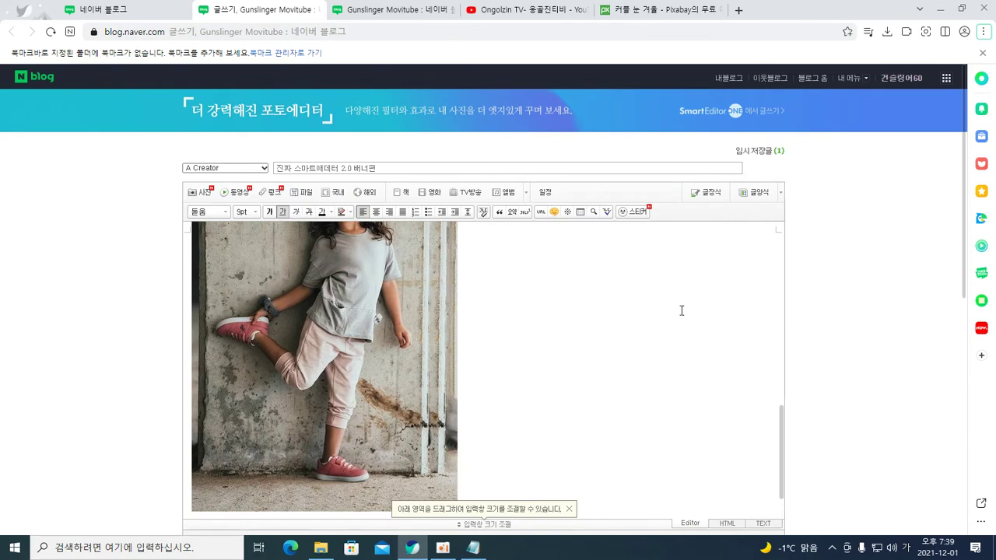
scroll(804, 316, "down", 6)
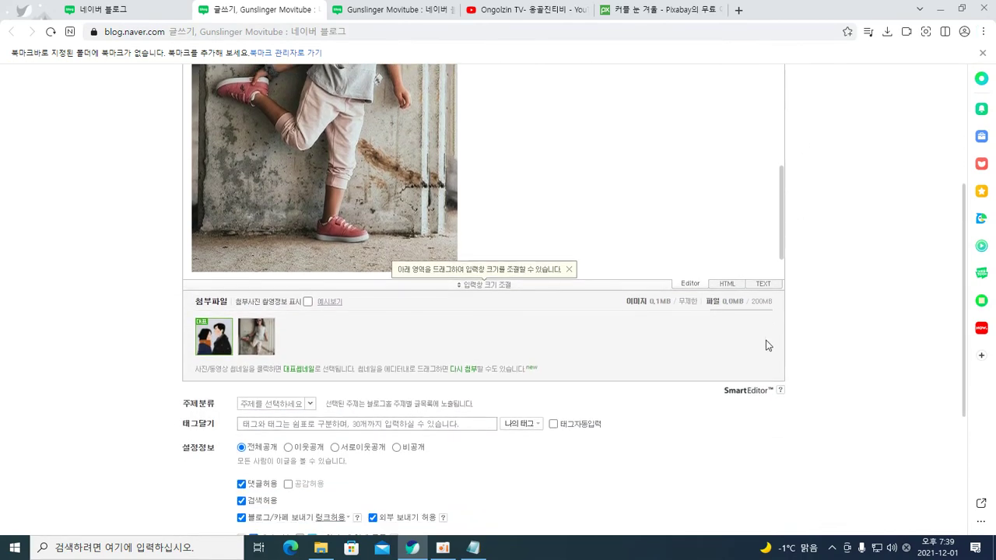
scroll(590, 385, "down", 1)
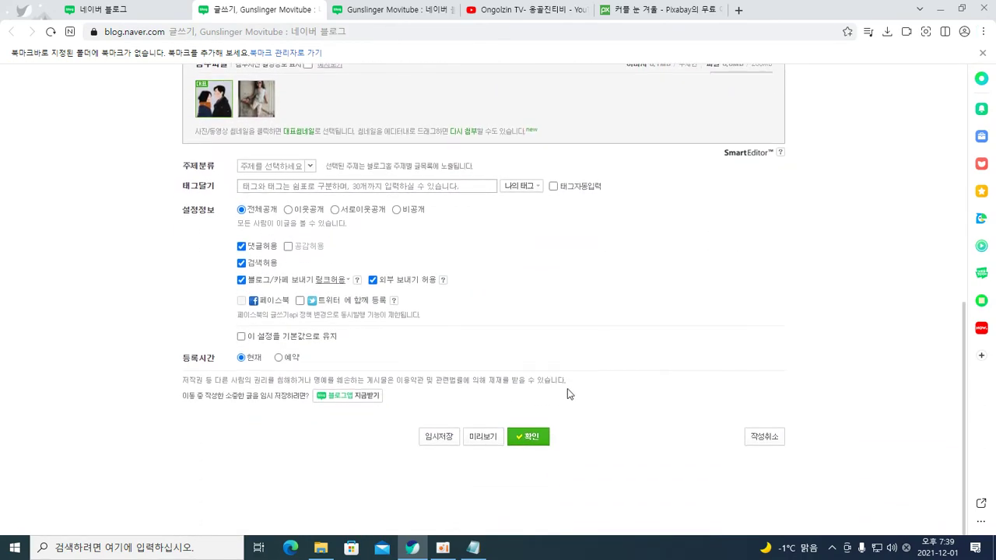
left_click(397, 210)
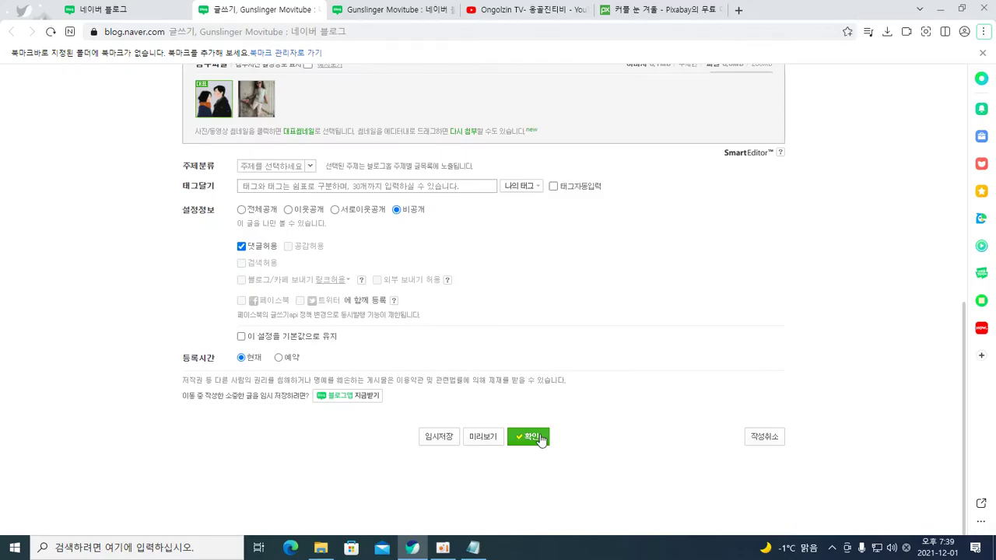
left_click(540, 438)
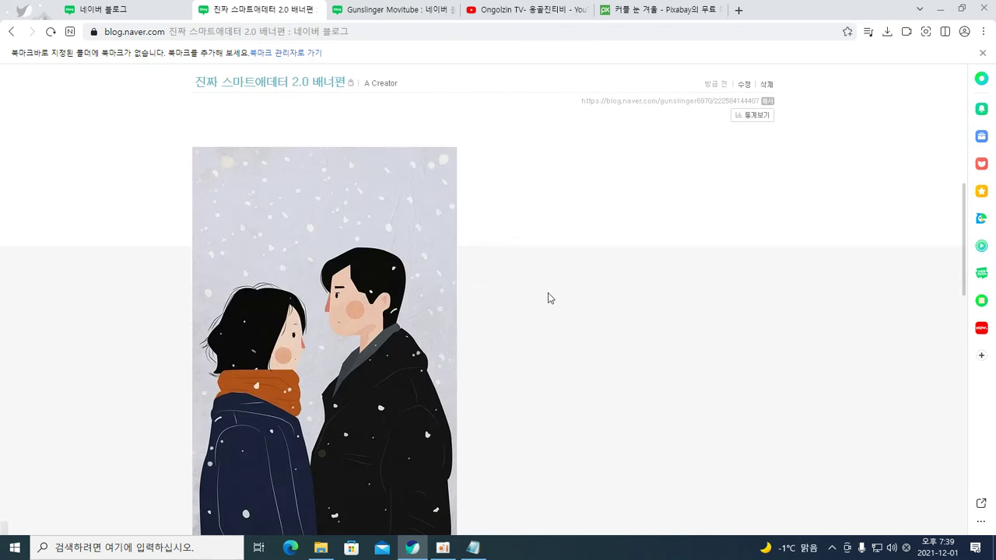
- Test both image links in the published post, opening the couple illustration's video and the girl photo's channel page
left_click(366, 261)
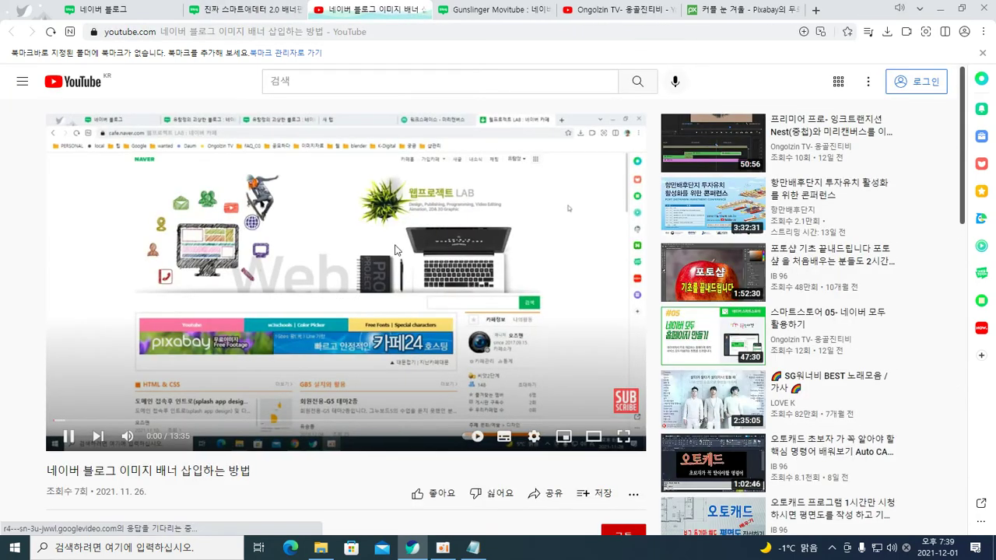
left_click(427, 11)
scroll(428, 196, "down", 5)
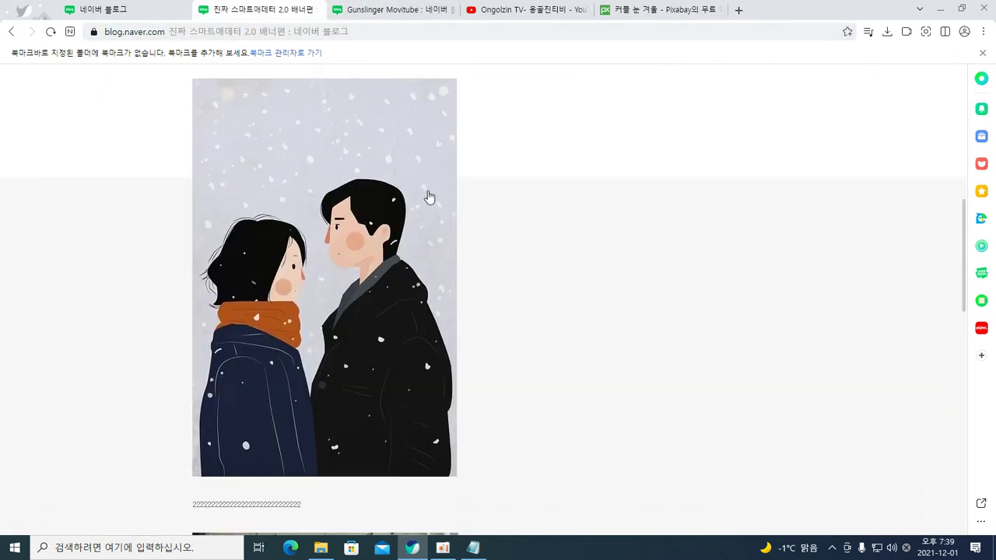
left_click(430, 305)
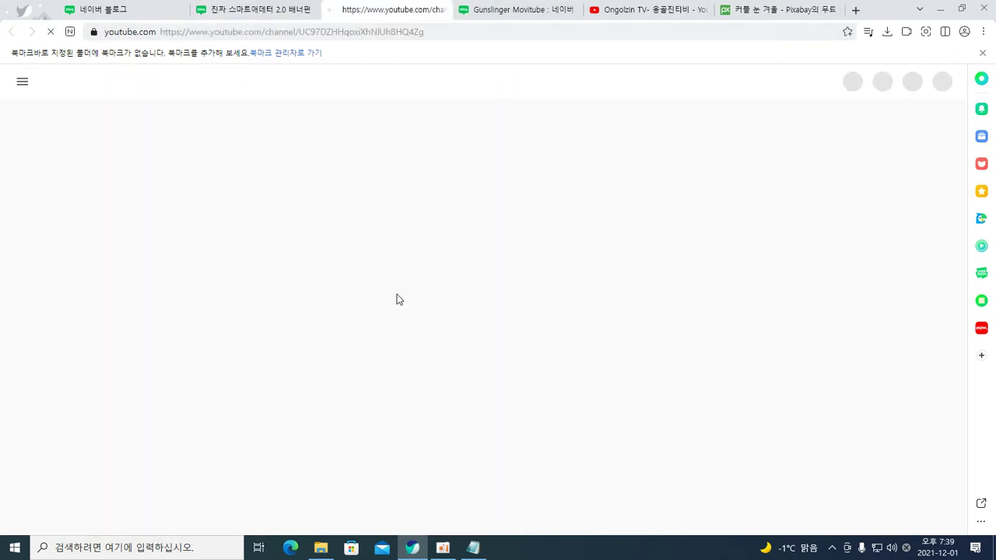
left_click(443, 11)
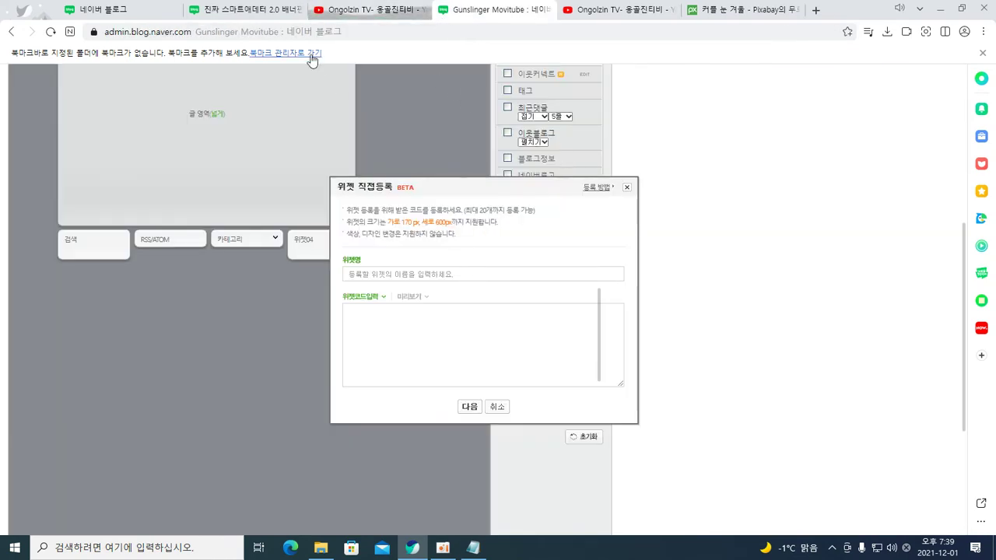
left_click(251, 16)
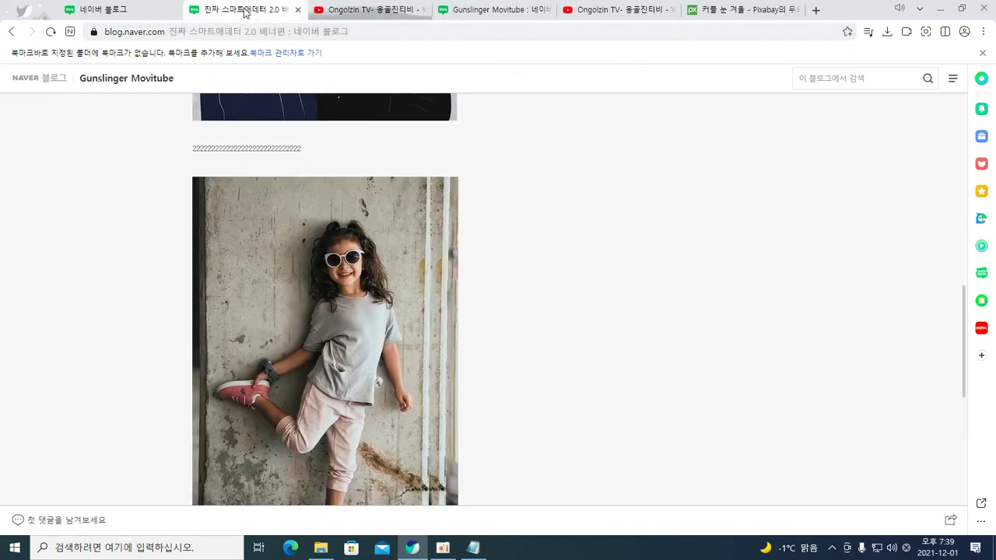
left_click(364, 11)
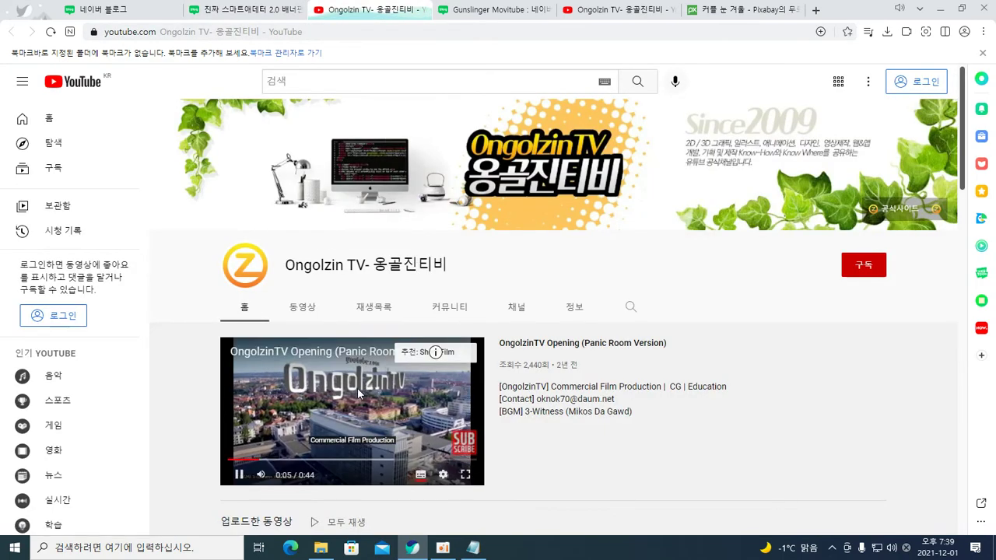
left_click(245, 9)
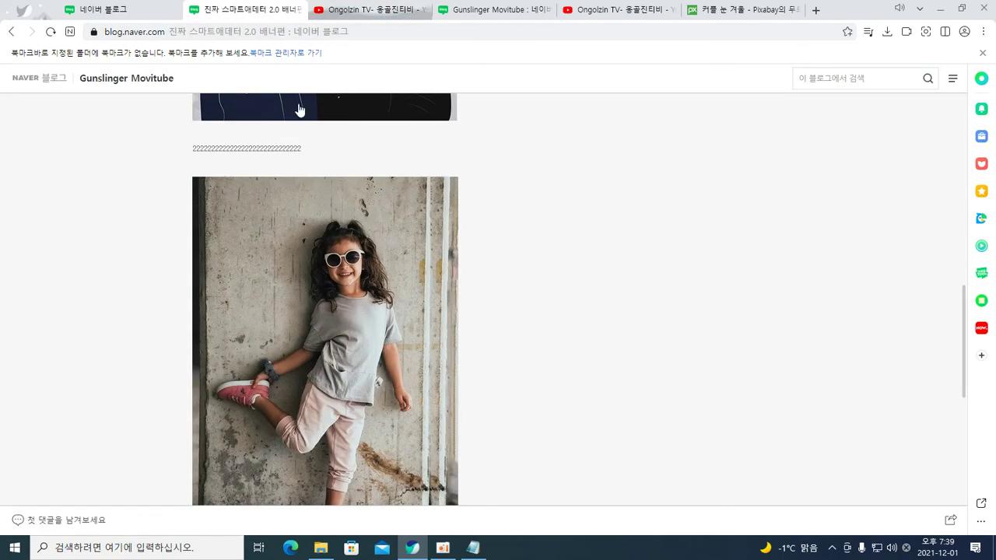
- Reopen the published post for editing and show its content as HTML source
scroll(451, 195, "up", 7)
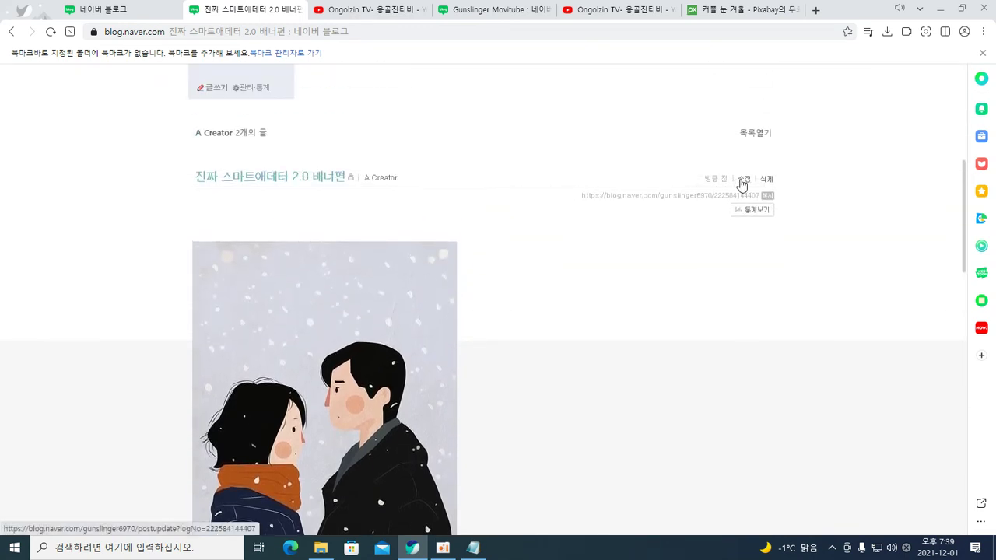
left_click(743, 179)
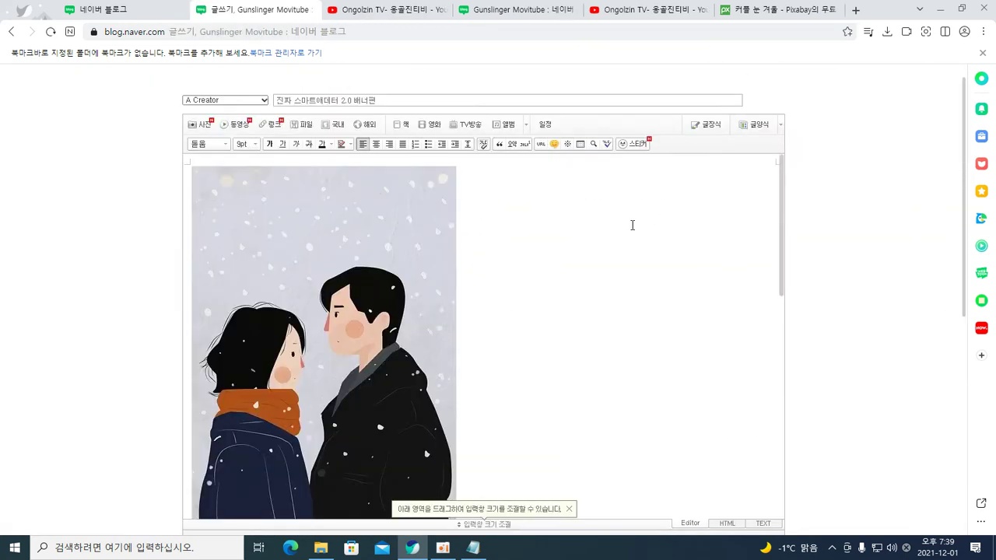
scroll(723, 172, "down", 1)
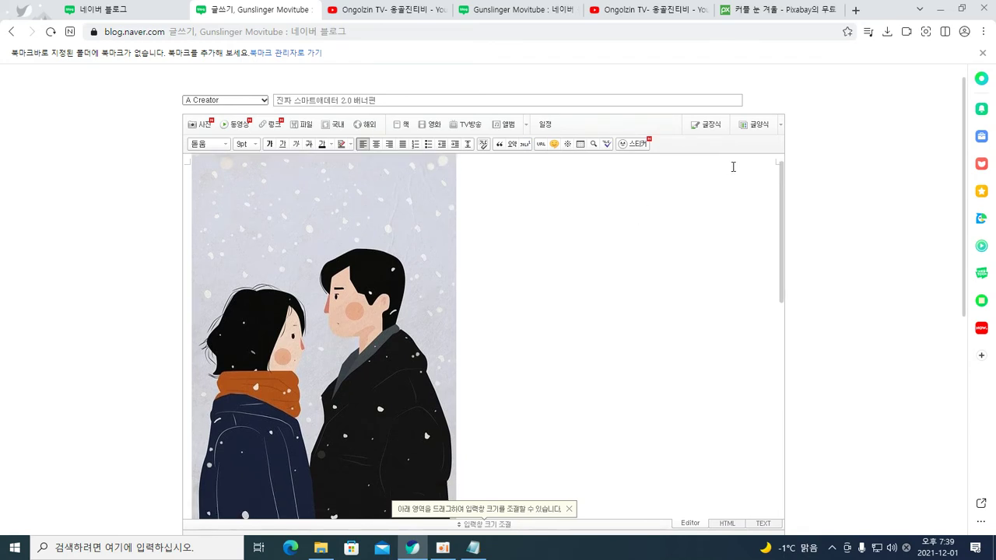
scroll(791, 213, "down", 5)
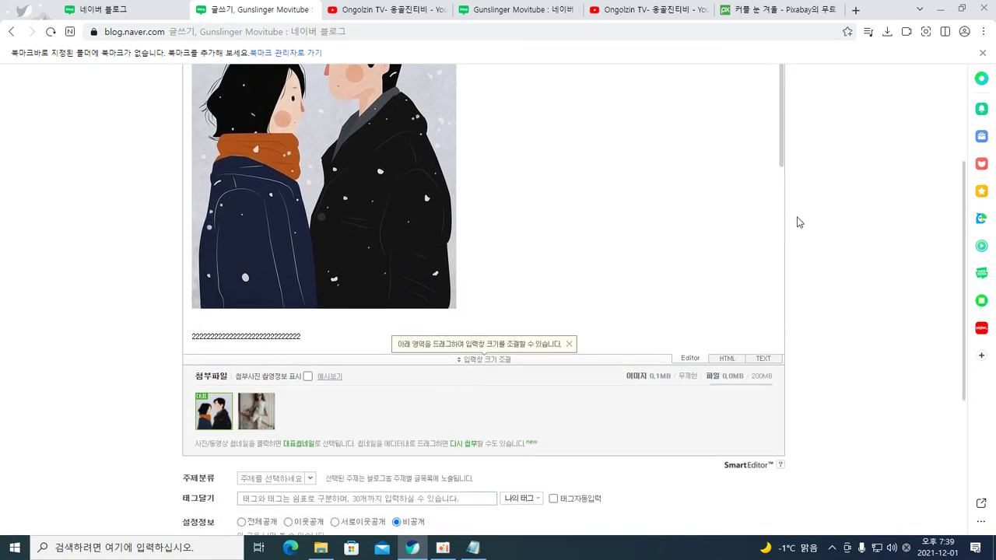
scroll(796, 224, "down", 3)
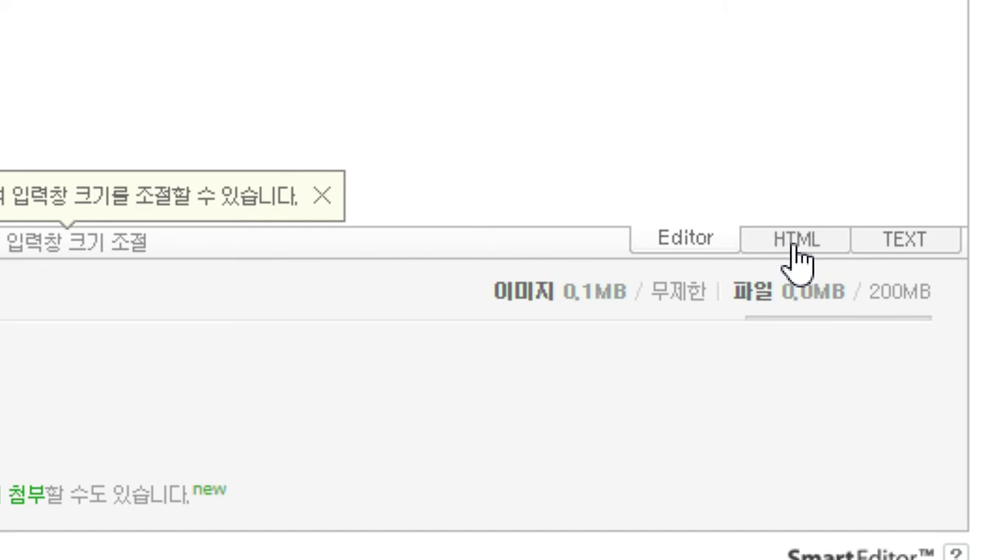
scroll(721, 235, "up", 2)
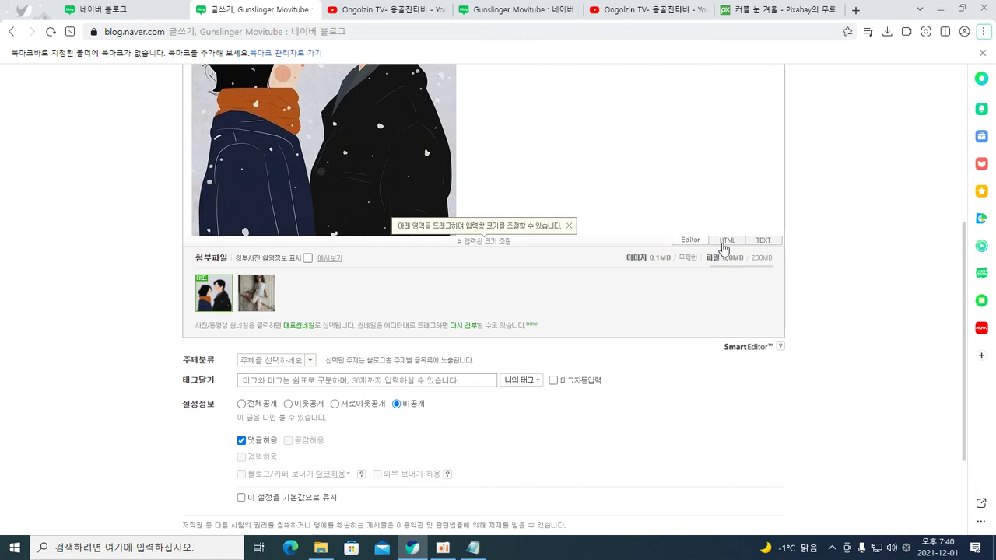
left_click(725, 240)
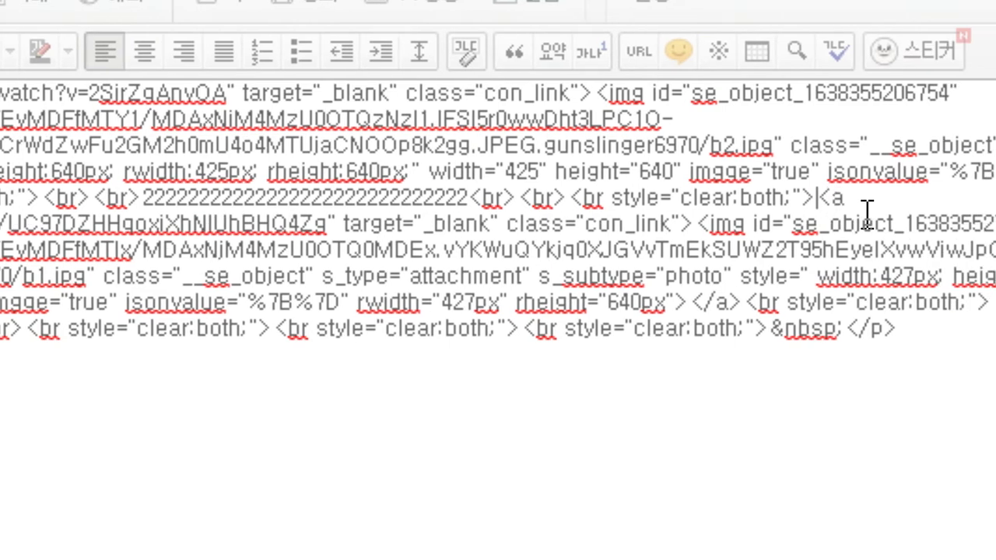
- Separate the second image's link code from the preceding code with blank lines before its opening <a> tag
key("Return")
key("Return")
key("Return")
key("Return")
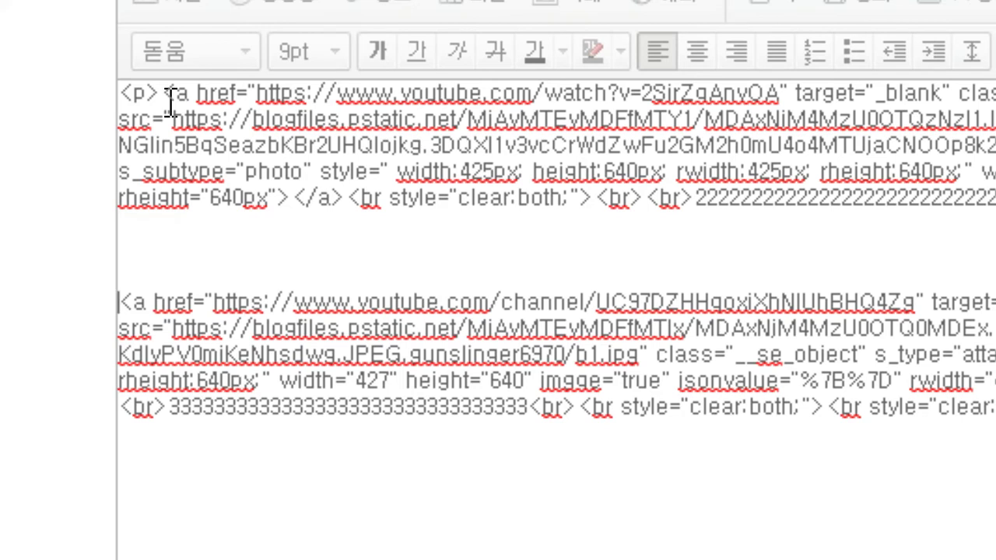
- Delete the opening <p> tag and the first two line-break tags after the first image's </a>, and add blank lines there
left_click_drag(166, 94, 119, 98)
key("Delete")
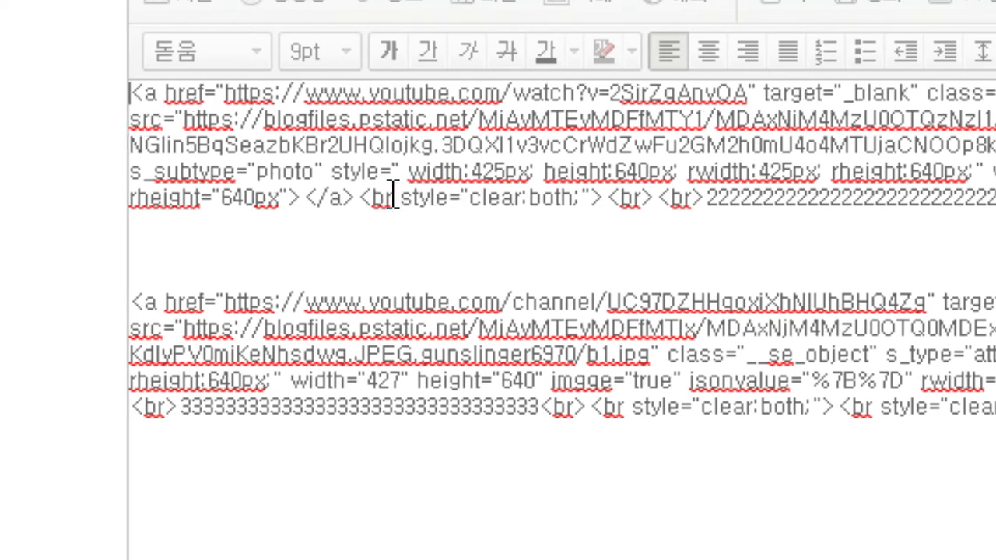
left_click_drag(362, 199, 665, 199)
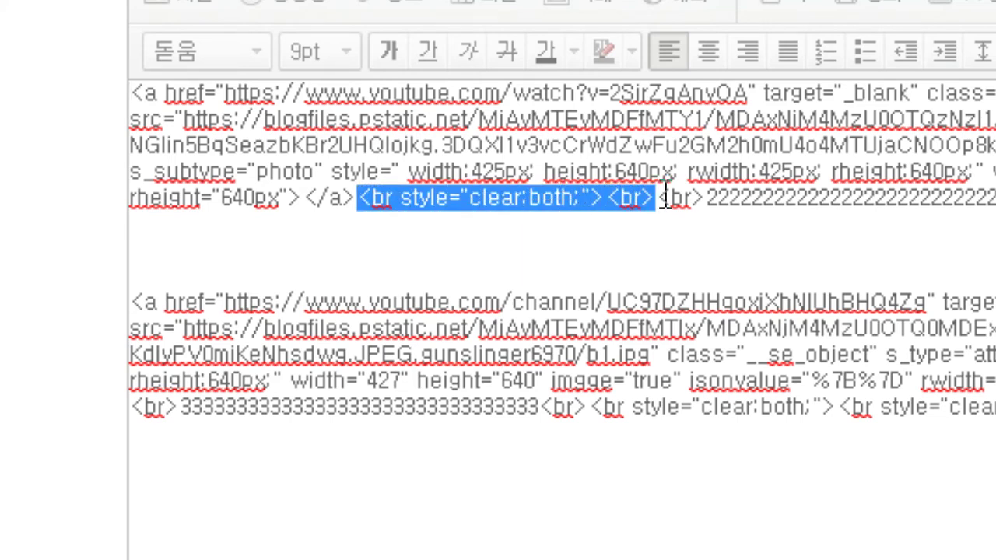
key("Delete")
key("Return")
key("Return")
key("Return")
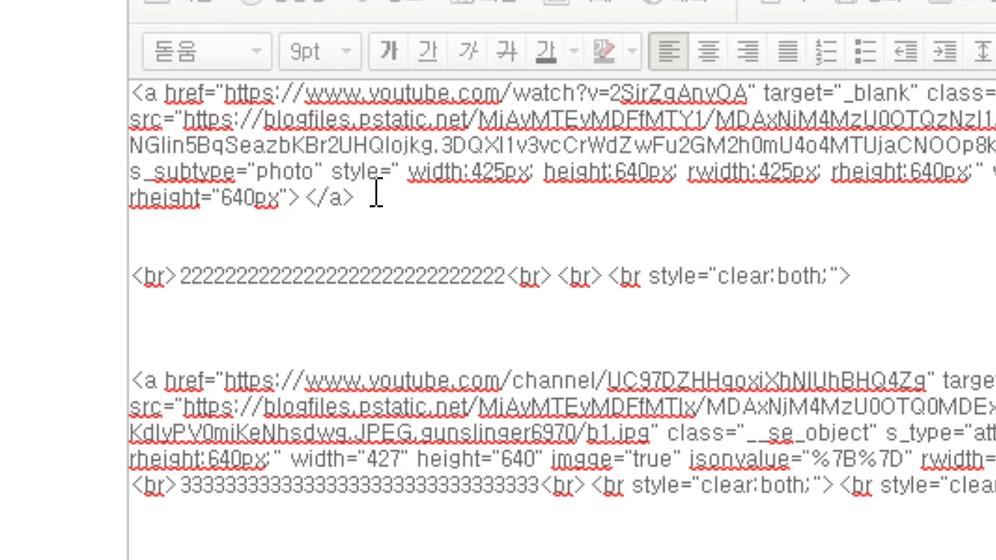
- Add blank lines after the second image's closing </a> tag and delete the leftover line-break and 333 text code that follows it
left_click_drag(378, 194, 120, 116)
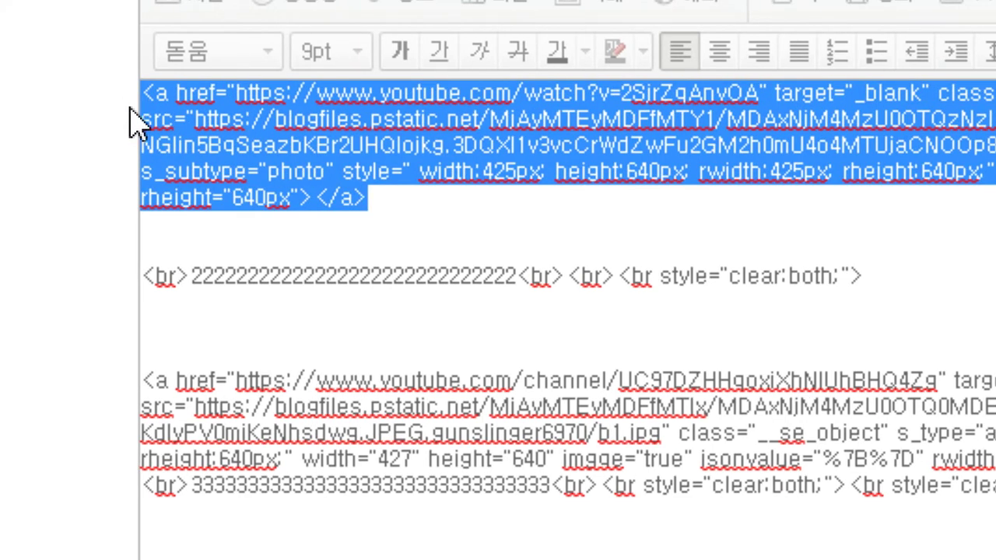
scroll(472, 333, "down", 3)
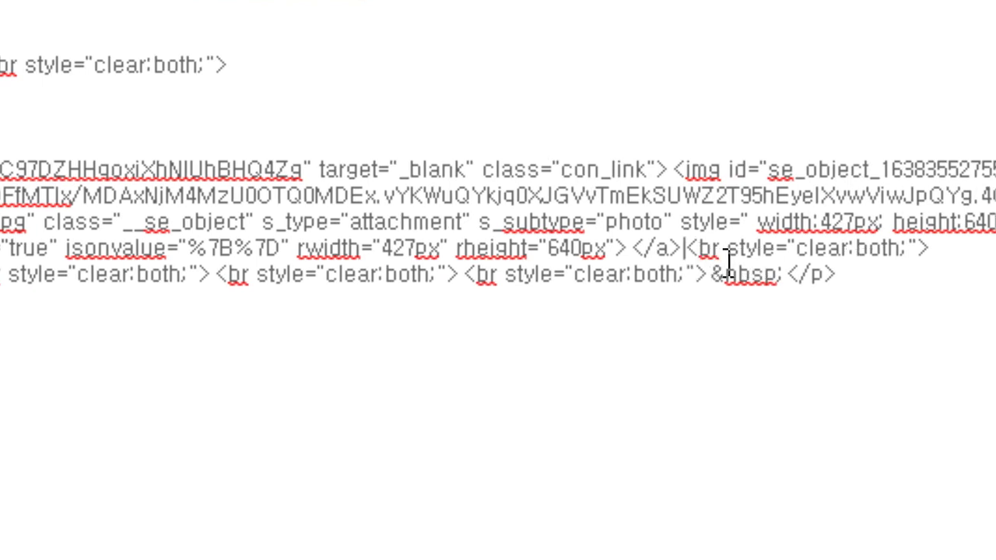
key("Return")
key("Return")
key("Return")
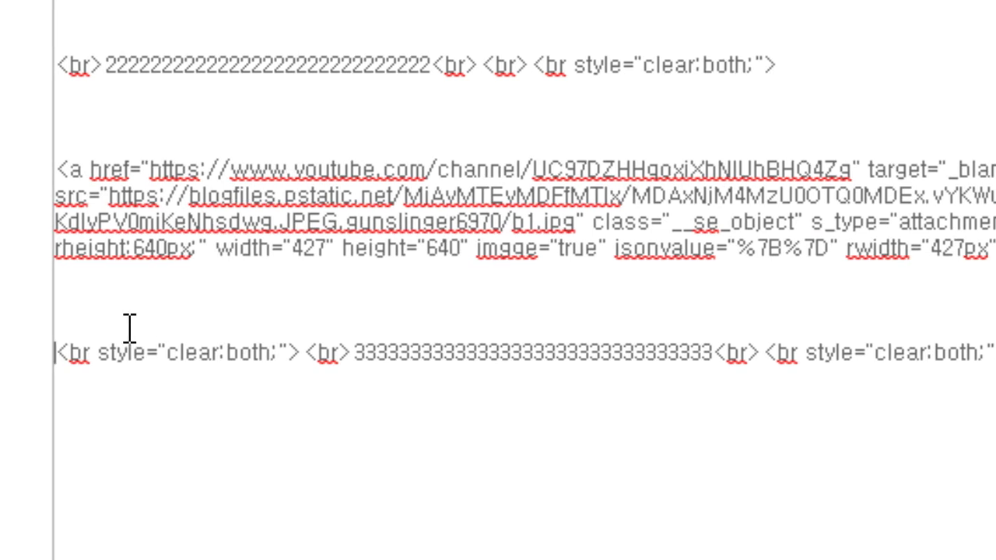
key("shift+End")
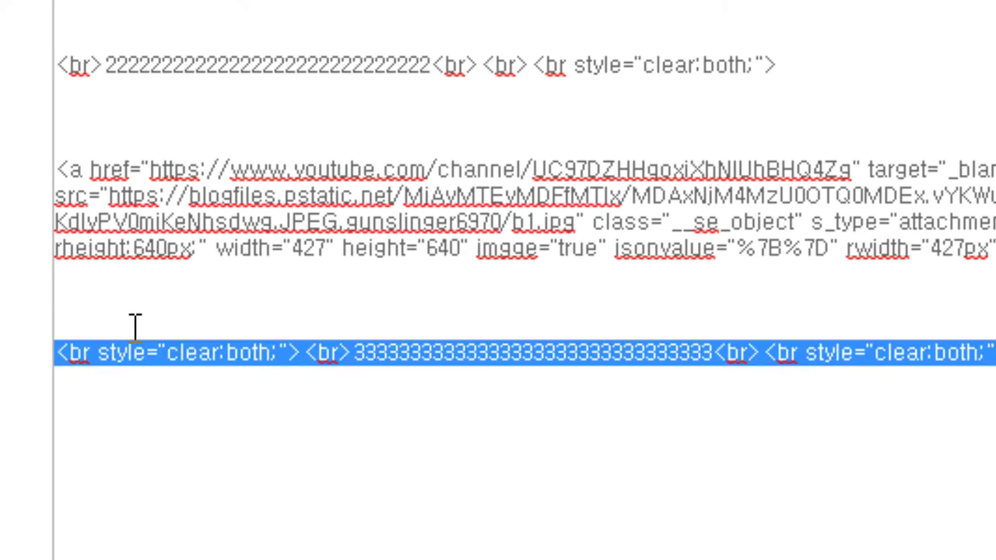
key("Delete")
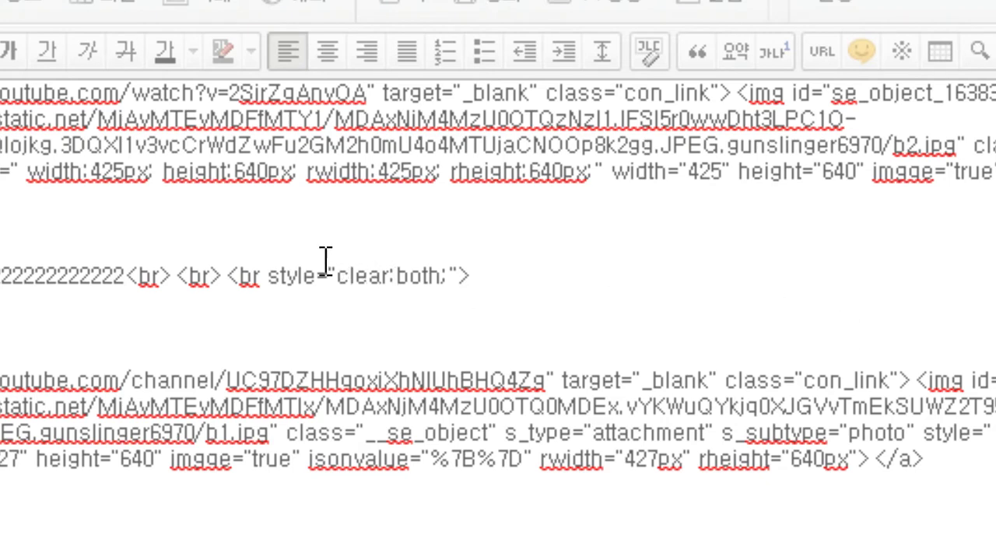
- Copy the first image's full link code from <a> to </a> and return to the blog's direct widget registration form
left_click(430, 200)
left_click_drag(472, 201, 174, 116)
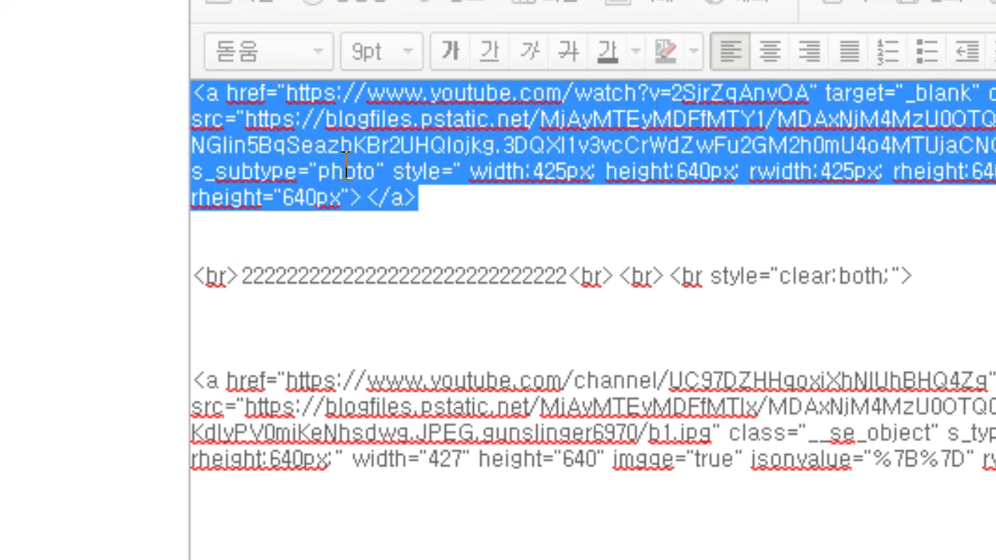
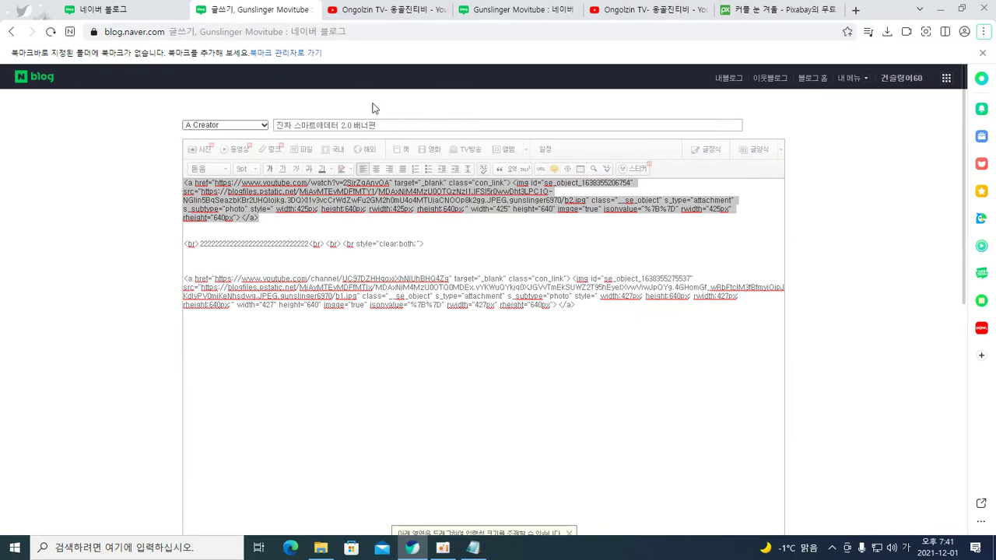
left_click(501, 12)
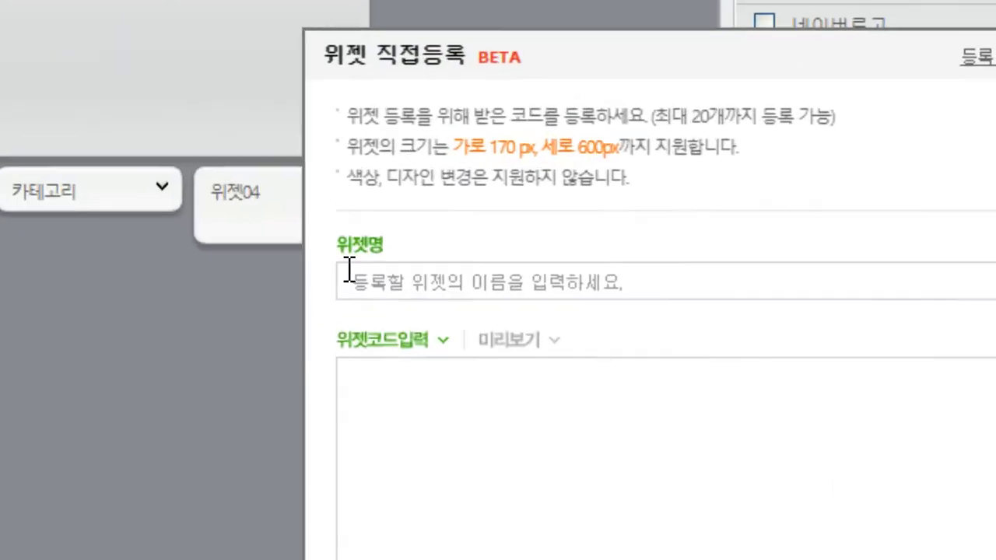
- Name the new widget 막배너1
left_click(358, 273)
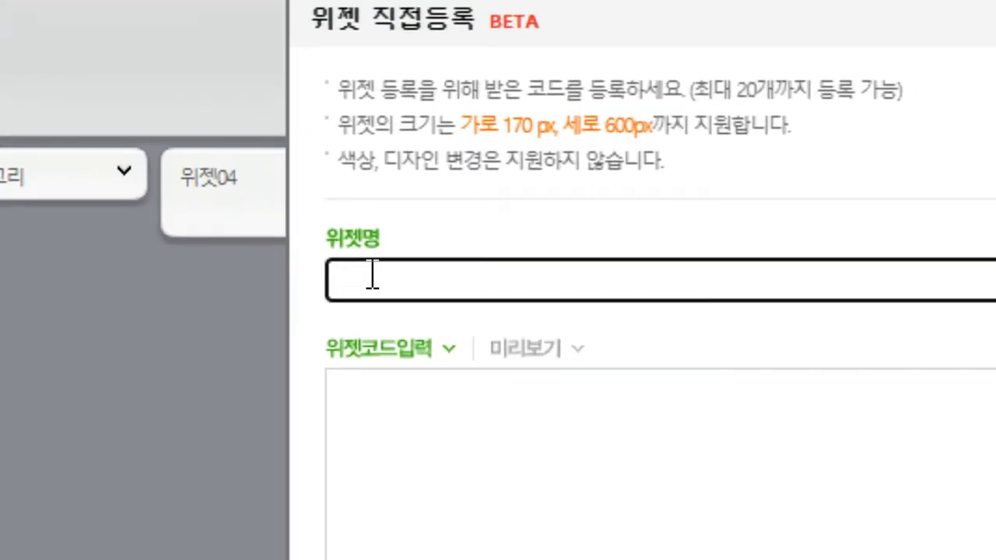
type("매ㄱ배터1")
key("BackSpace")
key("BackSpace")
key("BackSpace")
type("삐")
type("너")
type("1")
- Paste the first image's link code as the widget code and preview the whole banner
left_click(410, 398)
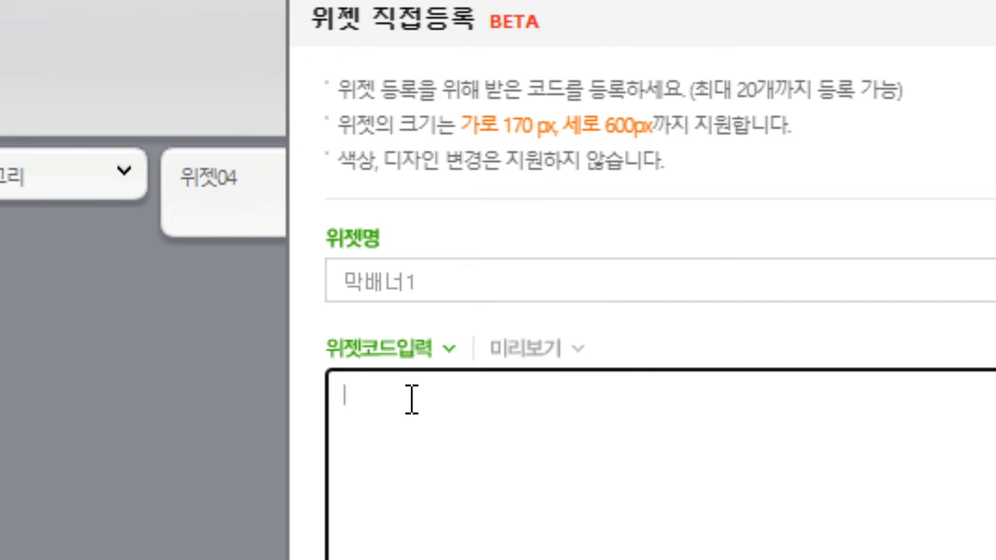
key("ctrl+v")
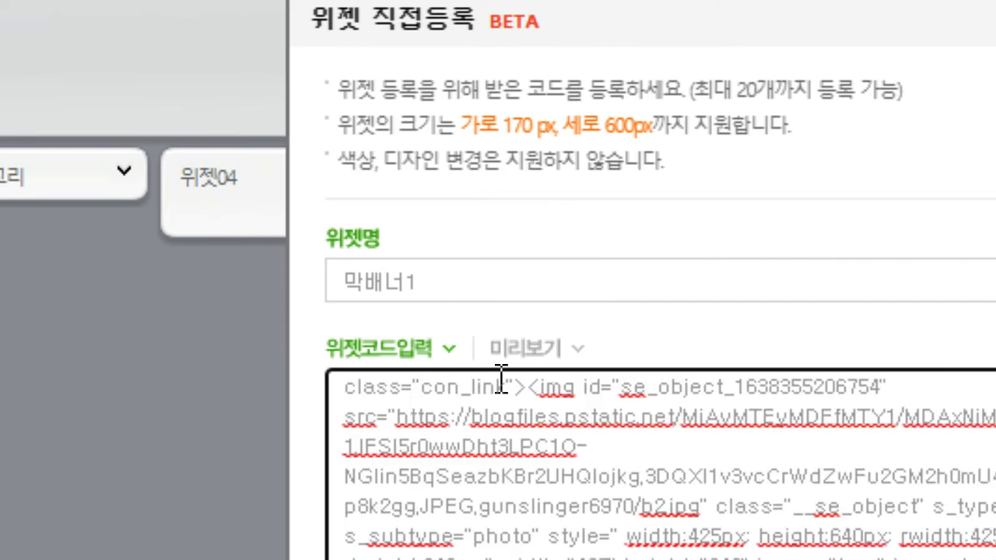
left_click(530, 357)
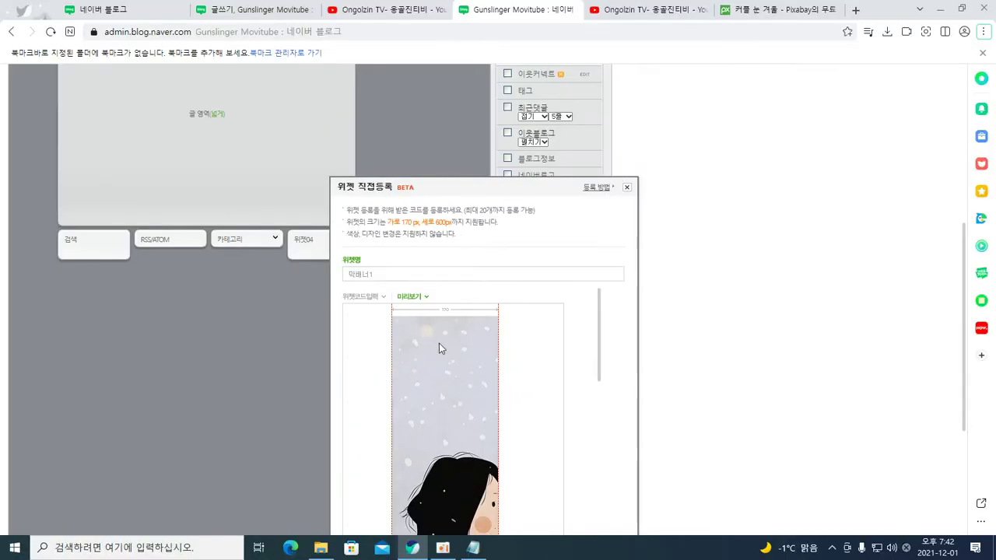
scroll(614, 495, "down", 1)
scroll(471, 369, "down", 2)
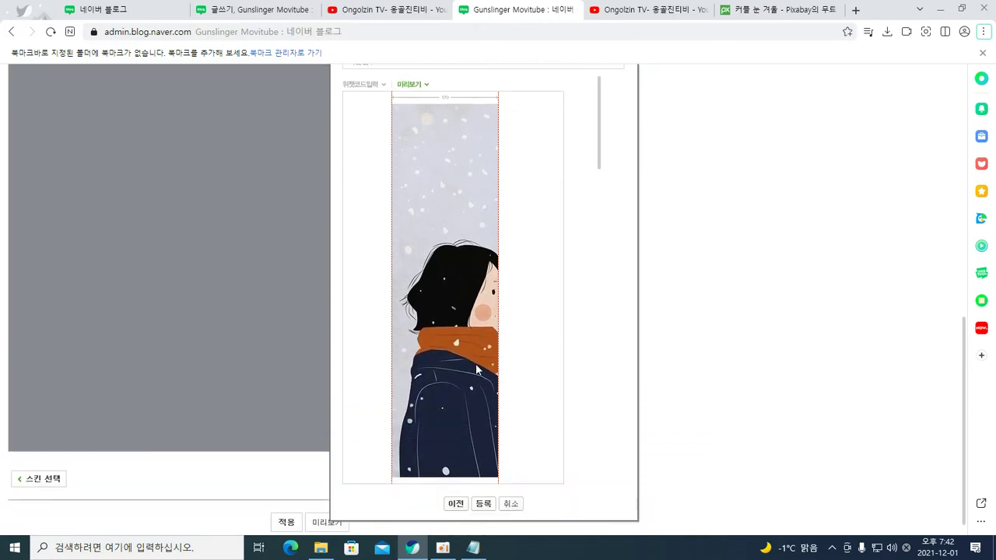
scroll(478, 370, "up", 2)
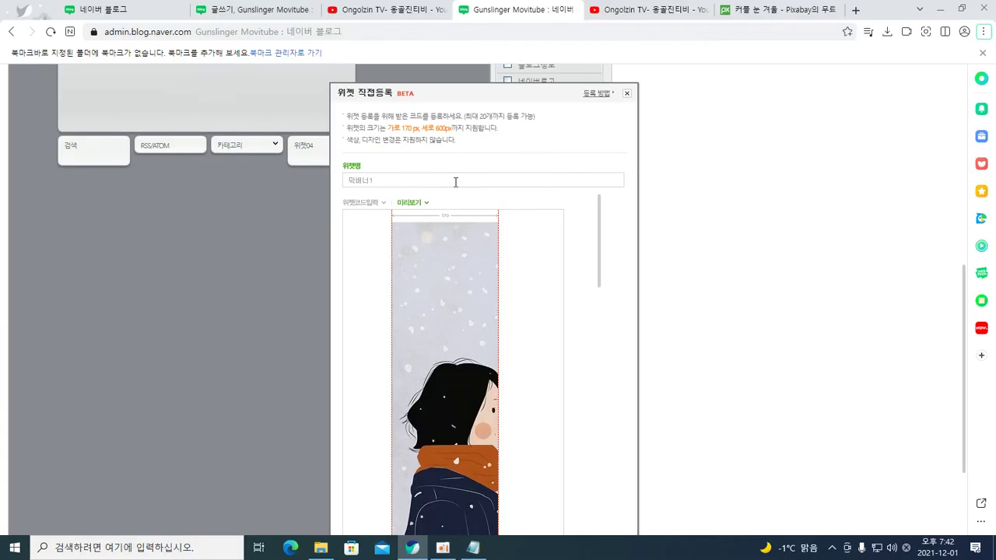
scroll(685, 350, "down", 2)
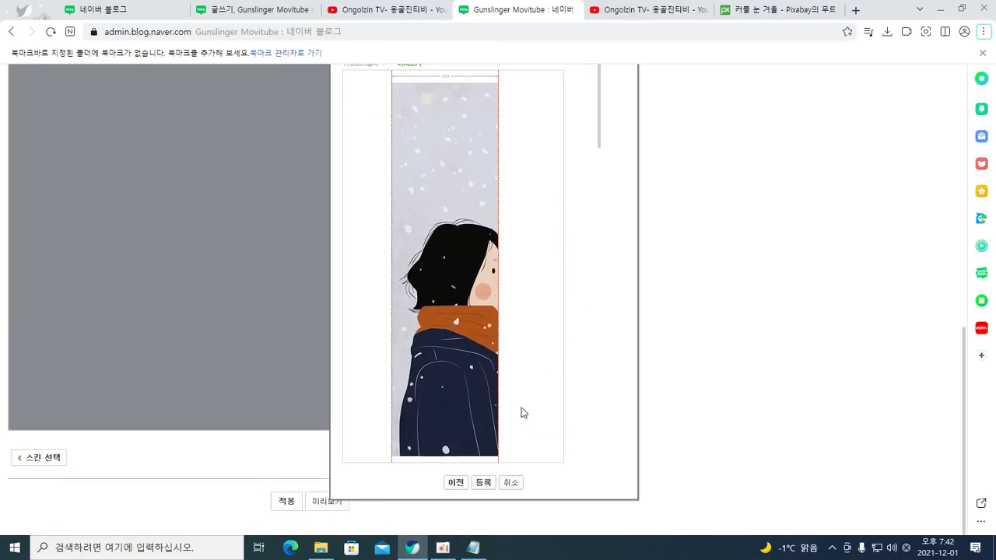
- Register the 막배너1 widget, acknowledge the message, and check for its entry in the widget list
left_click(485, 482)
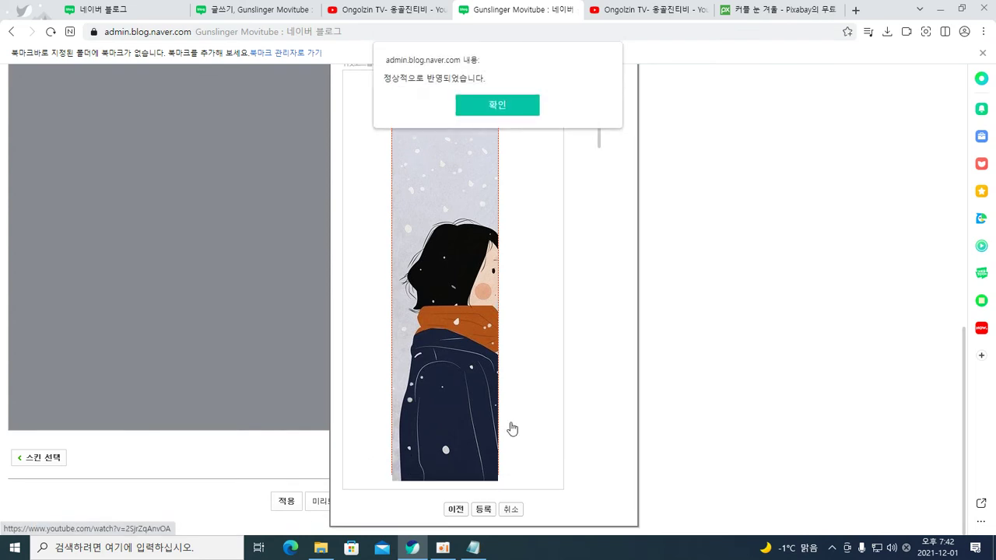
left_click(486, 105)
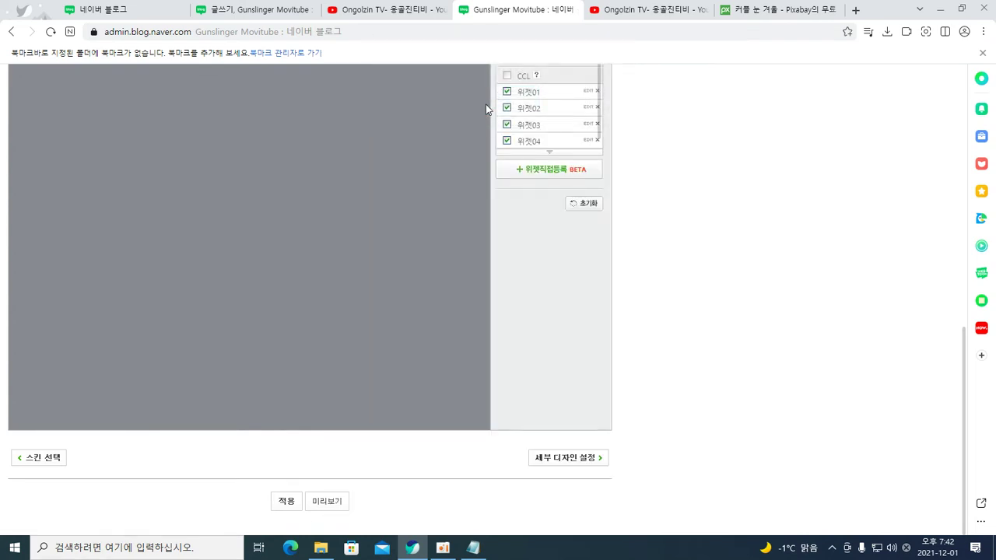
scroll(549, 175, "up", 3)
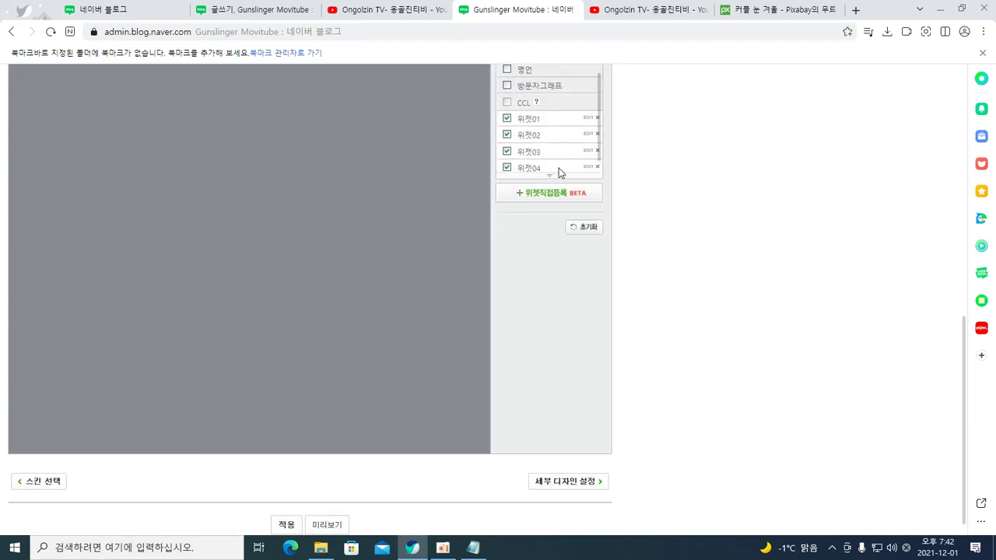
scroll(615, 177, "up", 1)
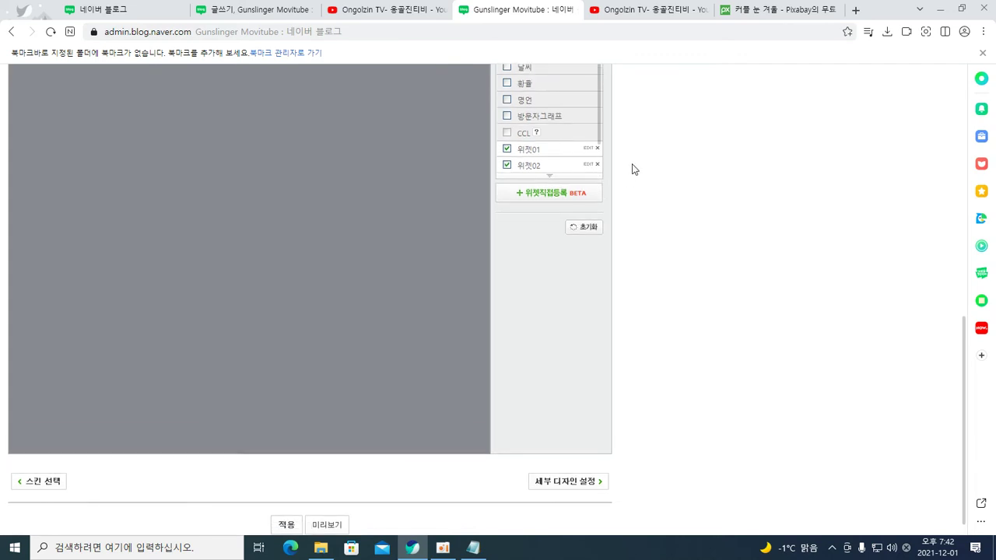
scroll(632, 169, "up", 2)
scroll(599, 191, "down", 3)
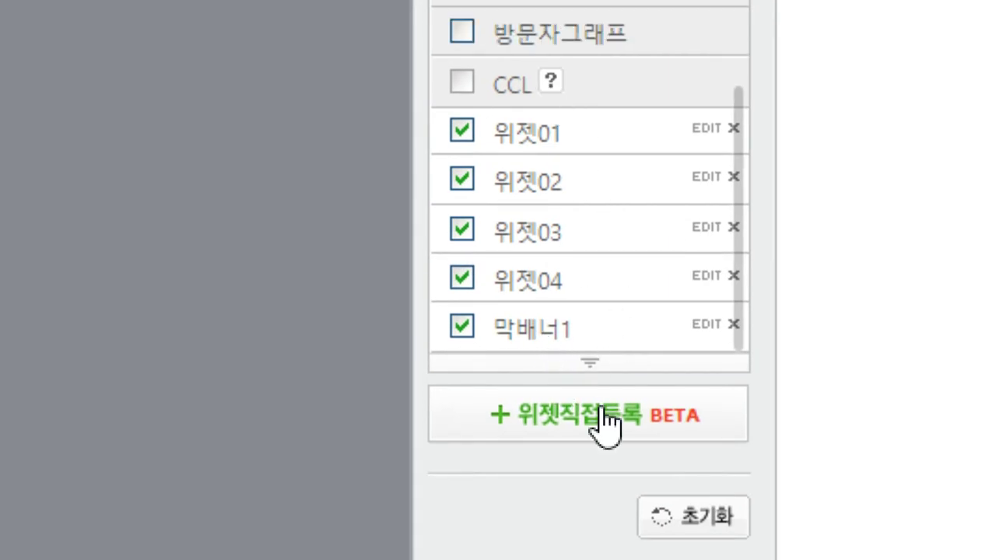
- Copy the second image's full link code from the post's HTML source and return to the blog's layout settings
left_click(257, 10)
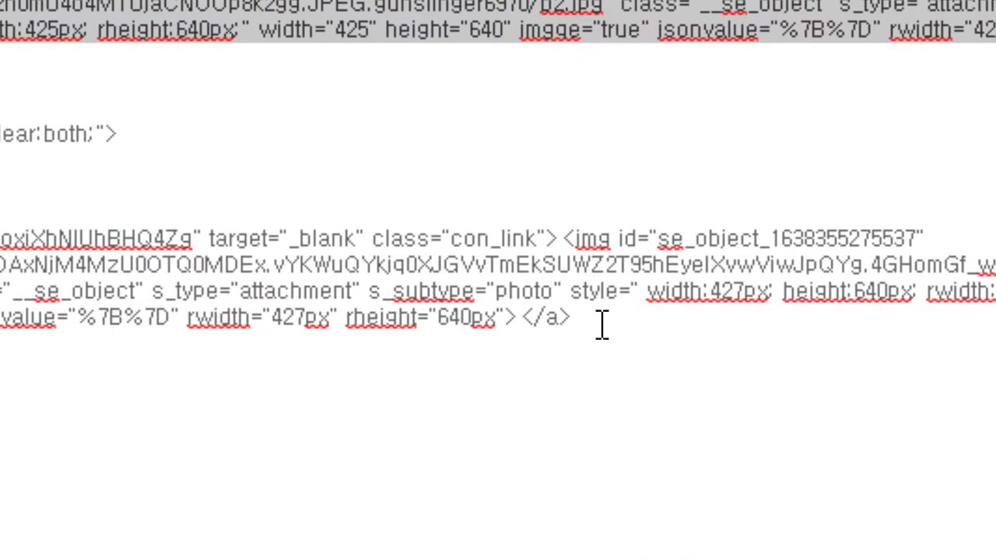
left_click_drag(584, 306, 301, 287)
left_click_drag(113, 264, 152, 242)
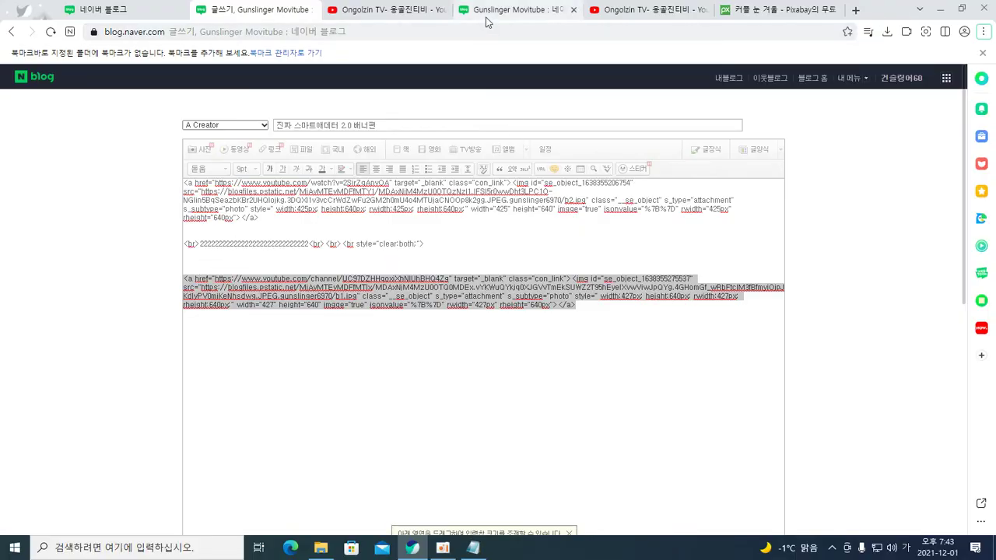
left_click(488, 14)
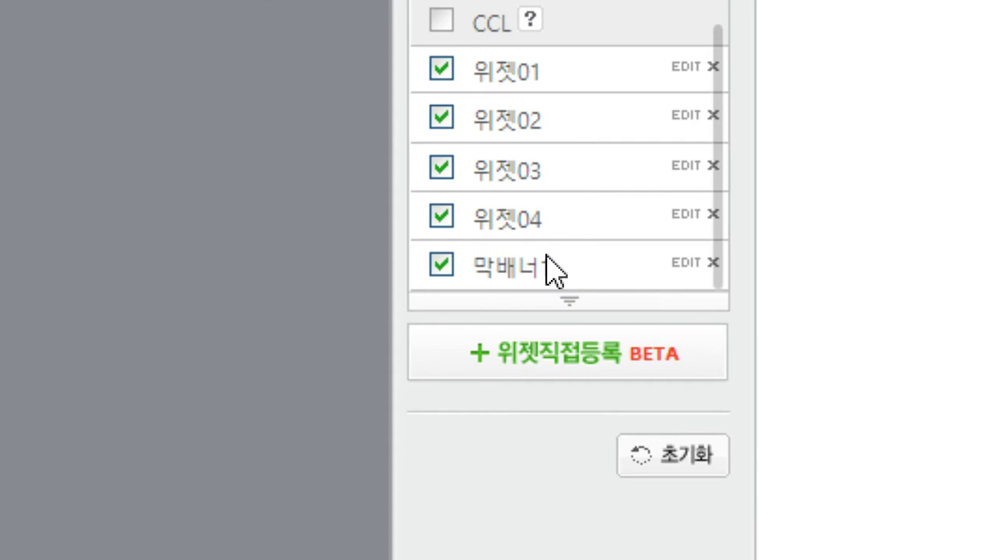
- Start another direct widget registration and name the widget 막배너2
left_click(574, 342)
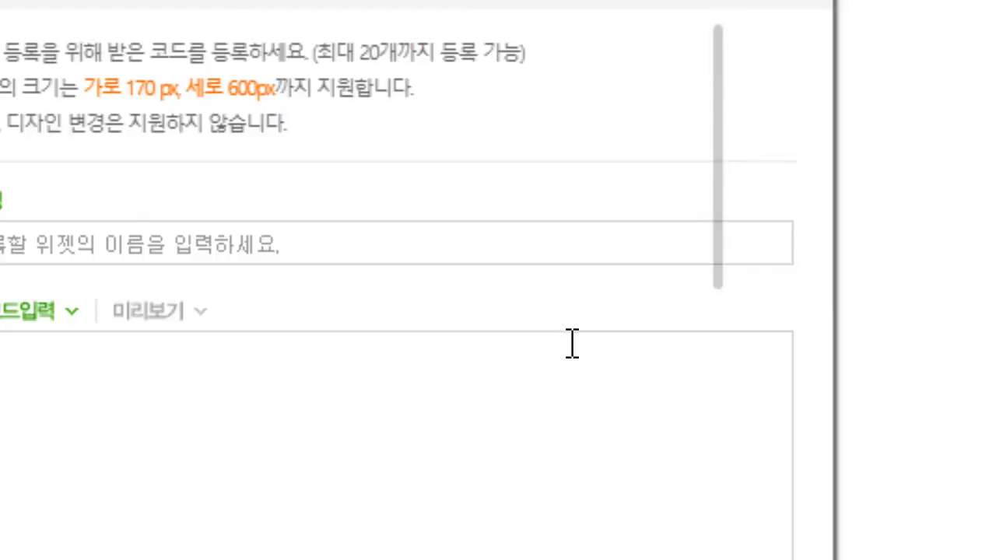
left_click(311, 251)
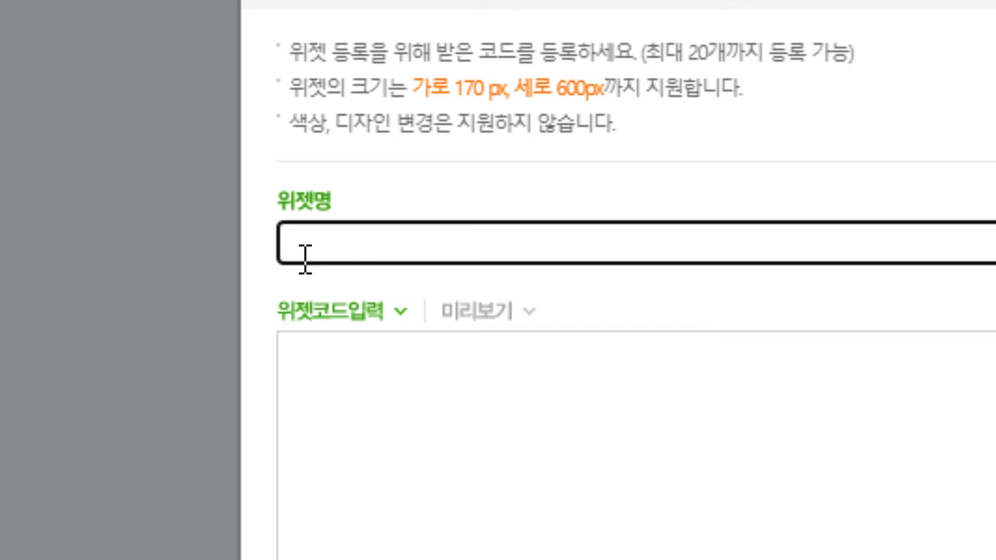
type("미")
type("ㄱ베")
type("너")
type("3")
key("BackSpace")
type("2")
- Paste the second image's link code as the widget code and show its preview
left_click(397, 369)
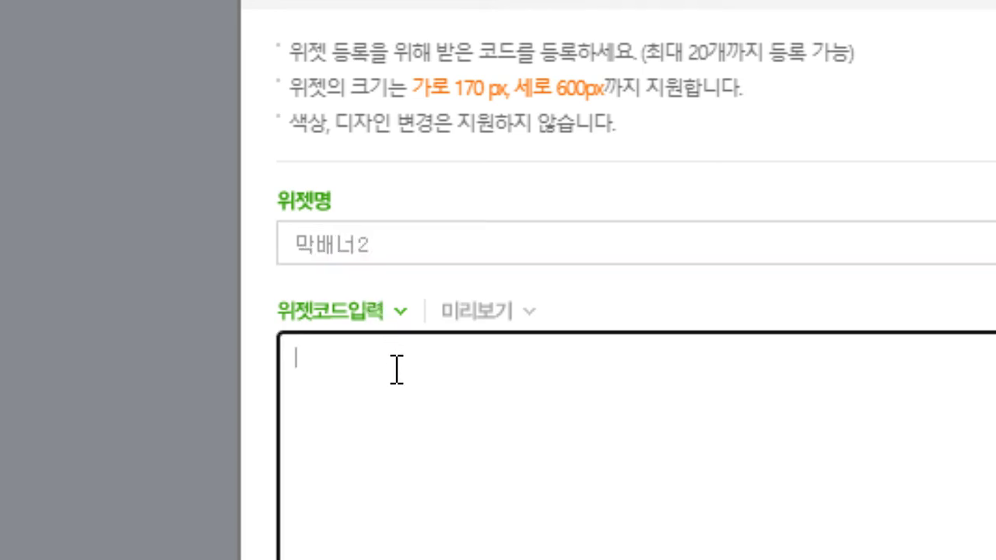
key("ctrl+v")
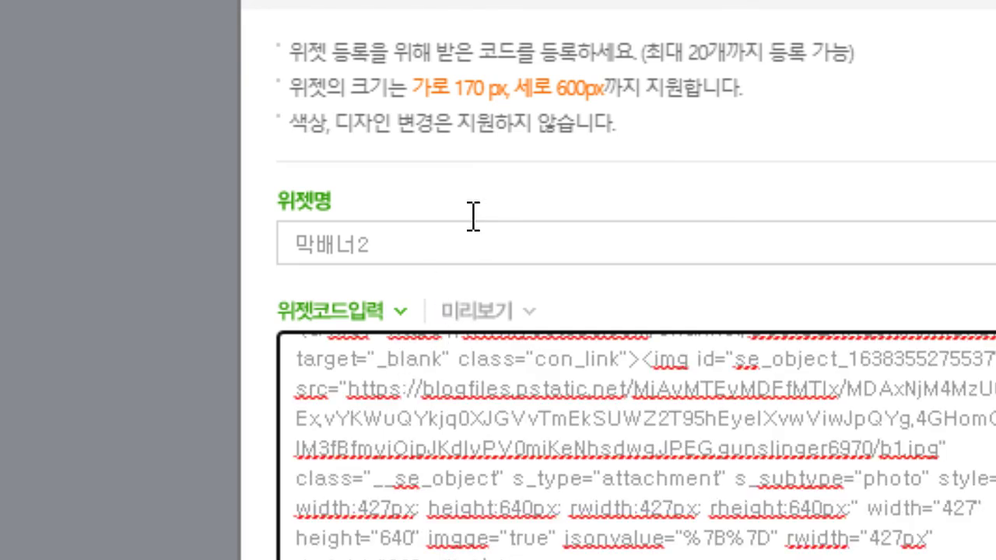
left_click(461, 96)
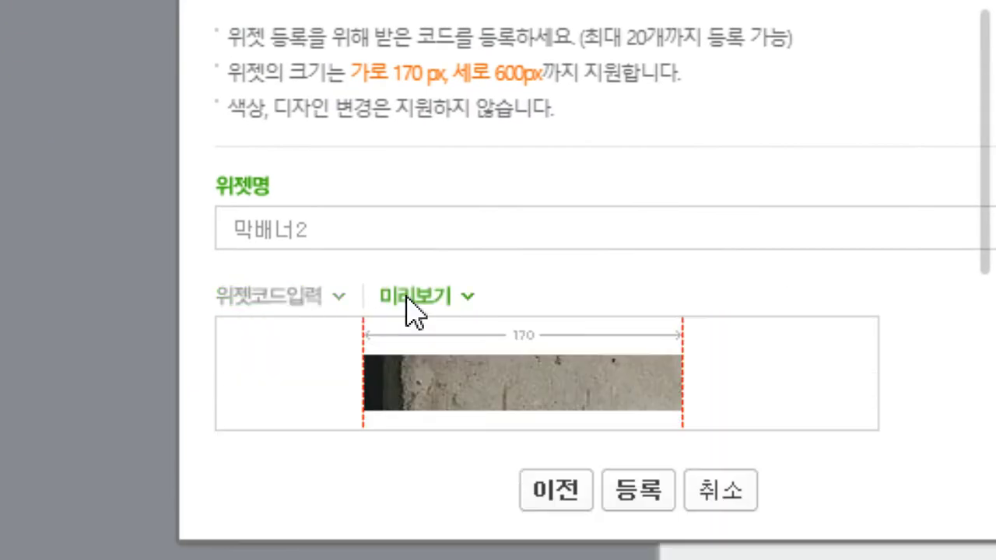
left_click(407, 306)
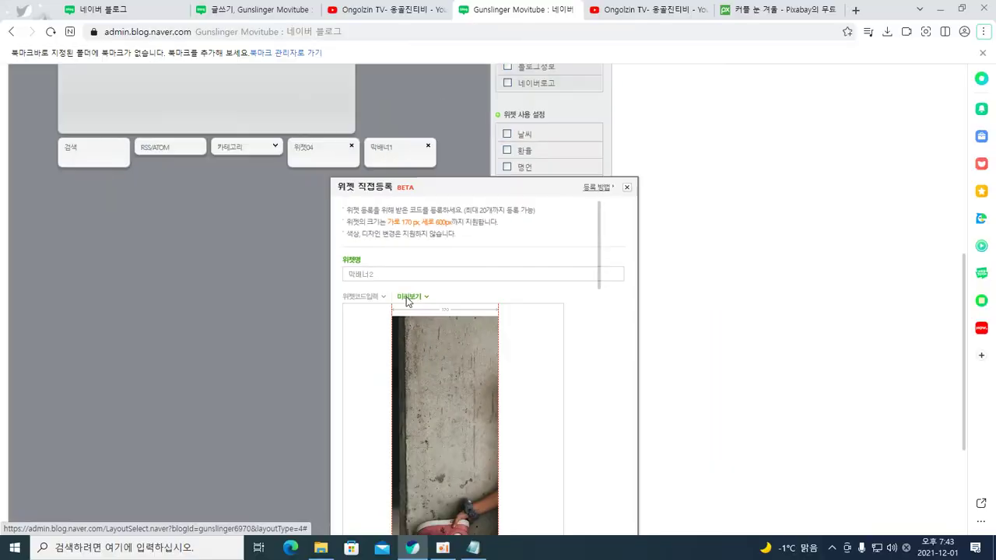
- Examine the 막배너2 preview over its full height to see how the image fits the 170 px widget width
scroll(606, 487, "down", 3)
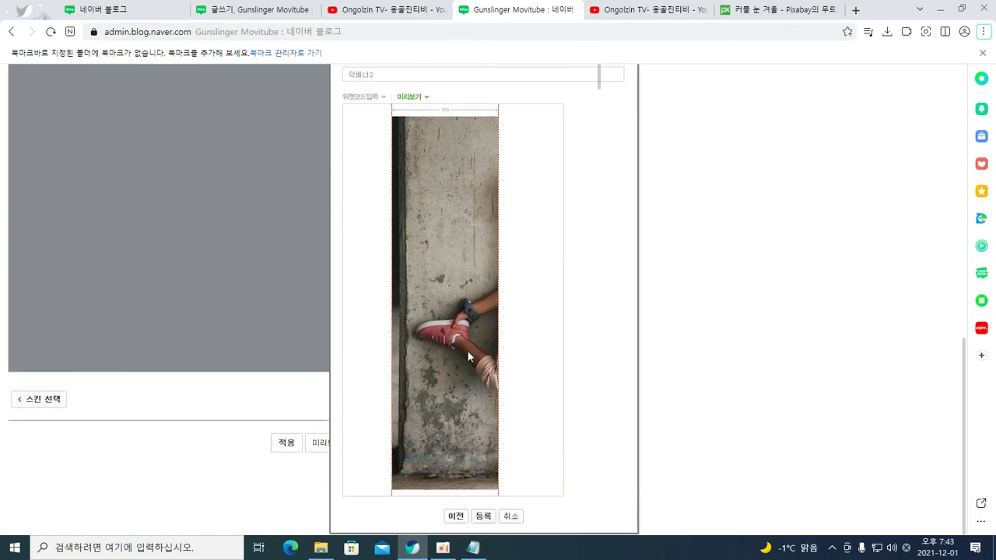
scroll(468, 354, "up", 3)
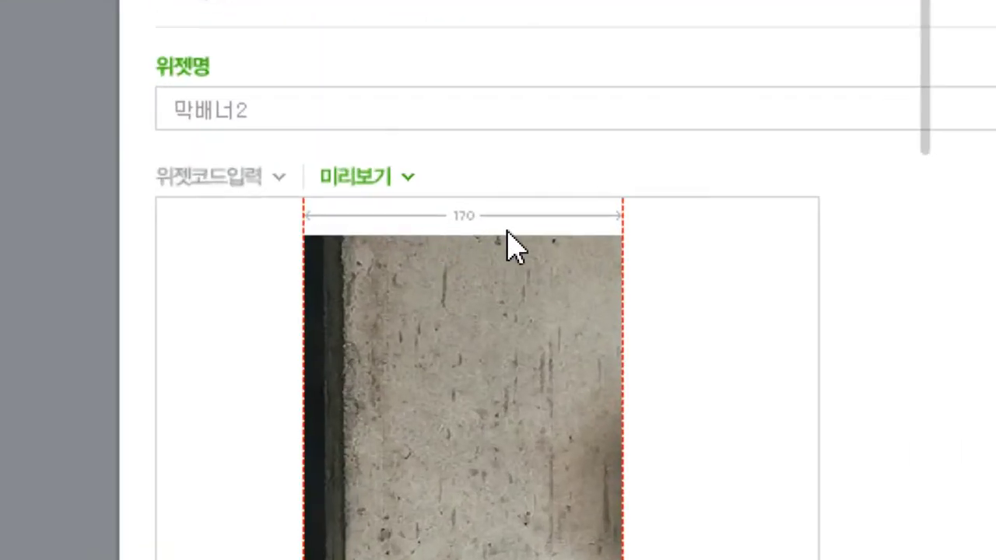
scroll(467, 311, "down", 3)
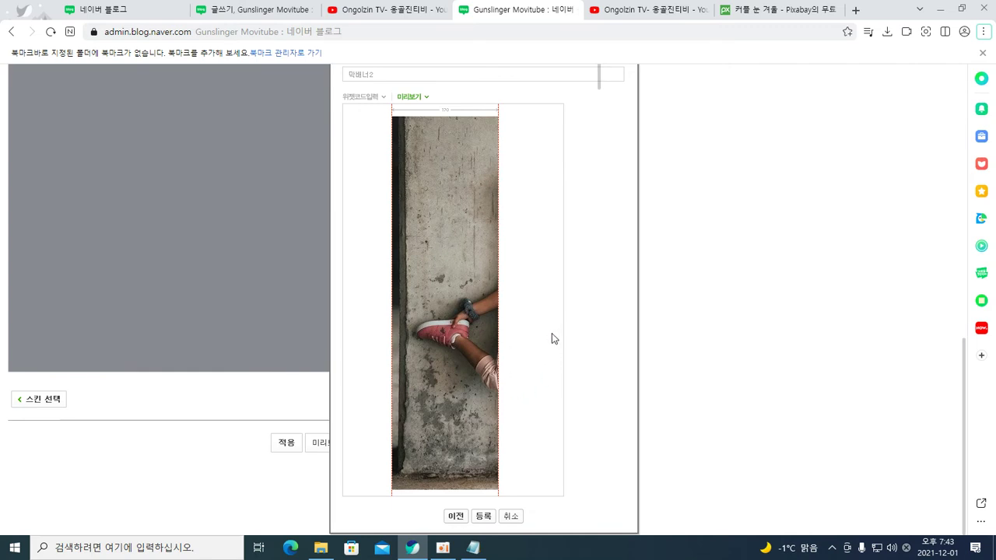
scroll(545, 346, "up", 3)
scroll(549, 331, "down", 1)
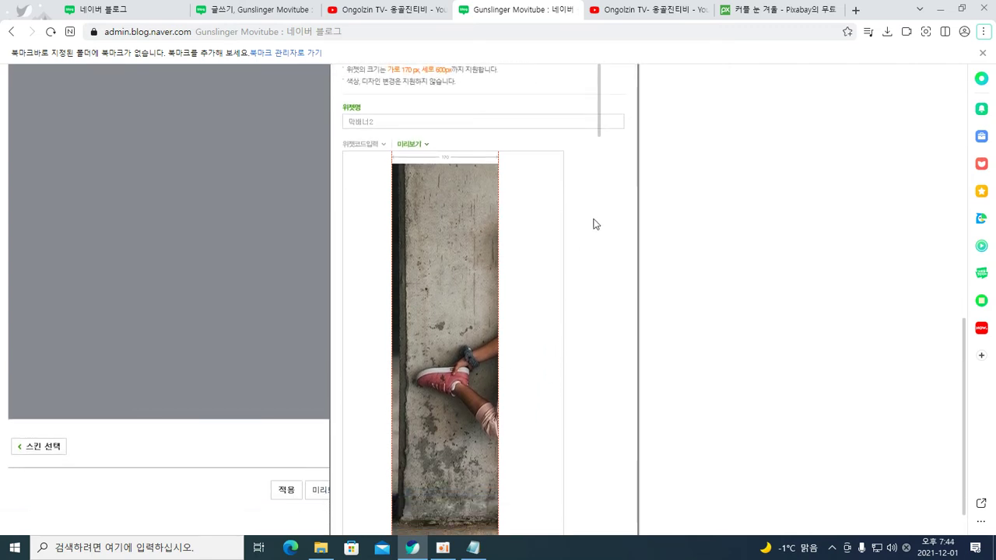
left_click(598, 115)
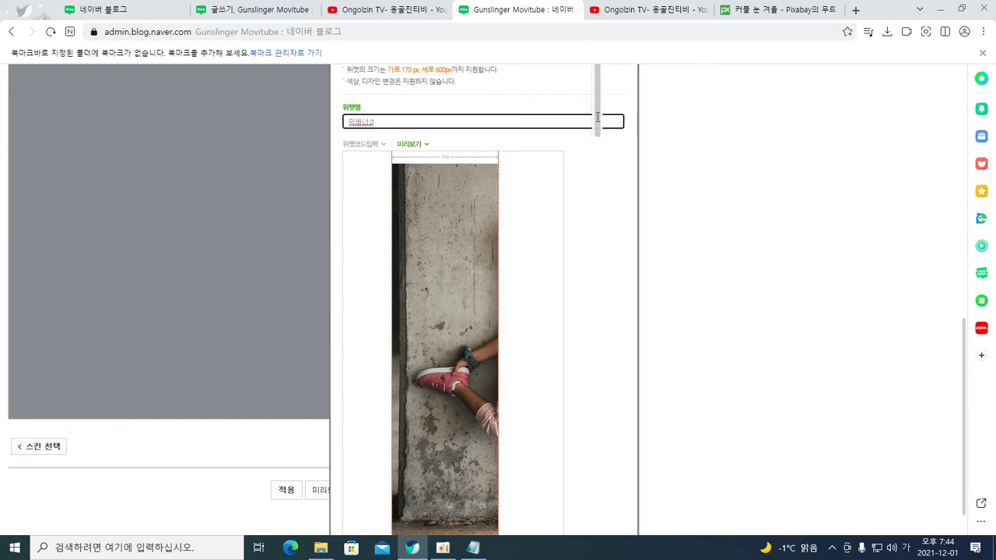
left_click(597, 139)
scroll(580, 265, "up", 1)
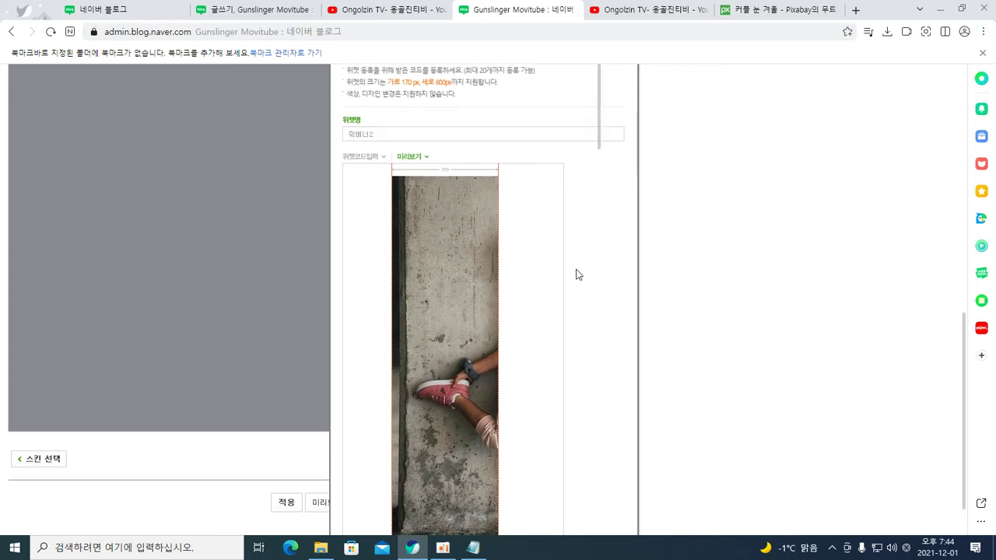
- Register the 막배너2 widget and acknowledge the registration notice
scroll(576, 273, "down", 2)
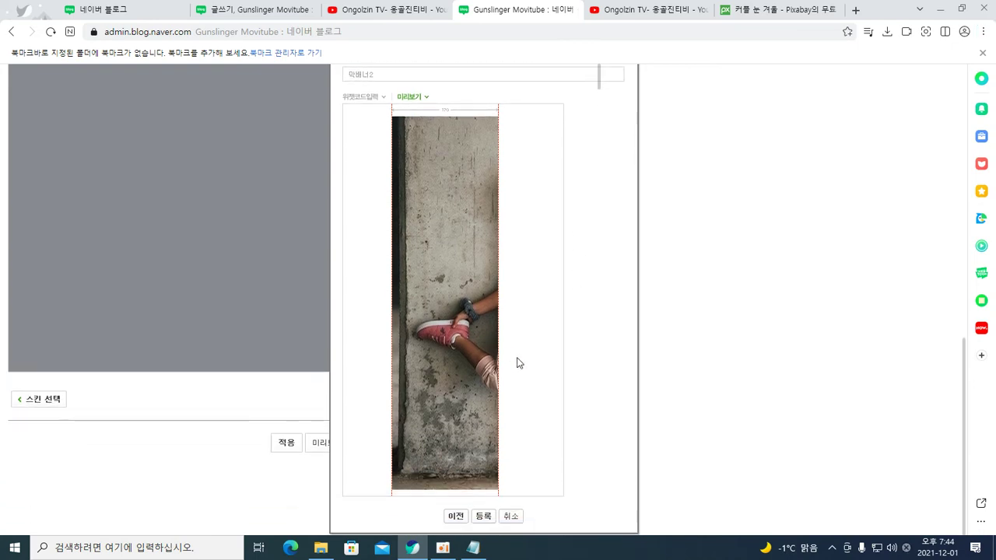
left_click(484, 516)
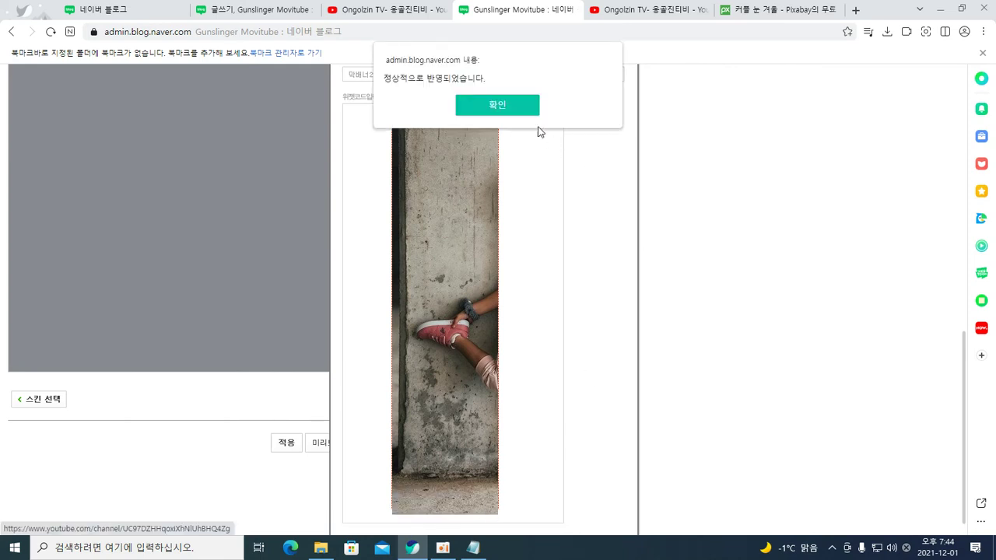
left_click(495, 108)
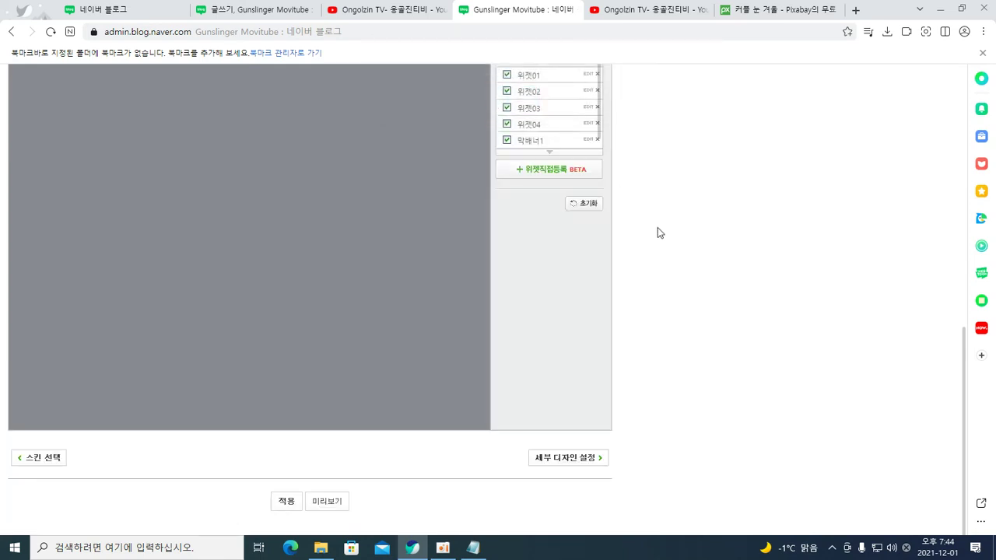
- Try other blog layouts, including a three-column one and the left-sidebar one with the title area below the posts
scroll(658, 227, "up", 6)
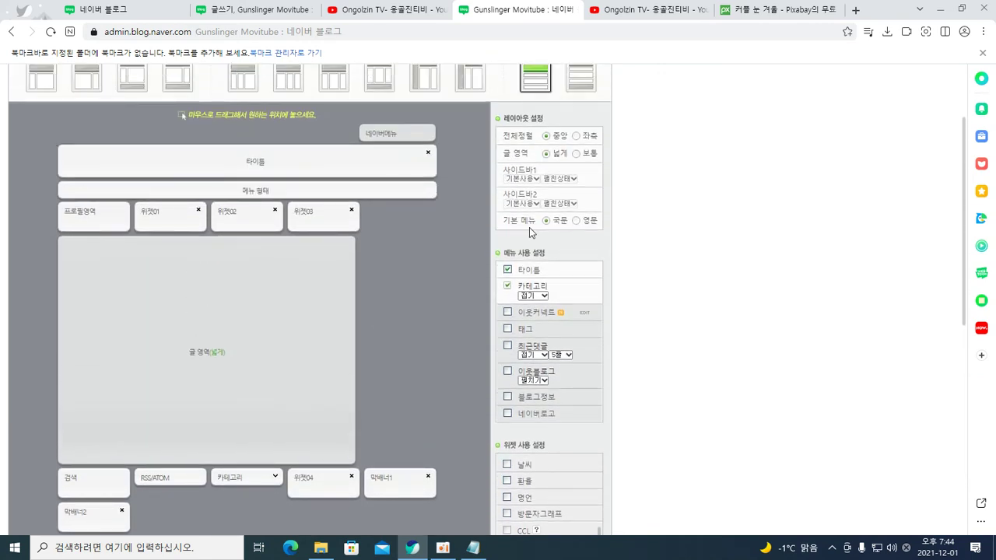
scroll(467, 178, "up", 3)
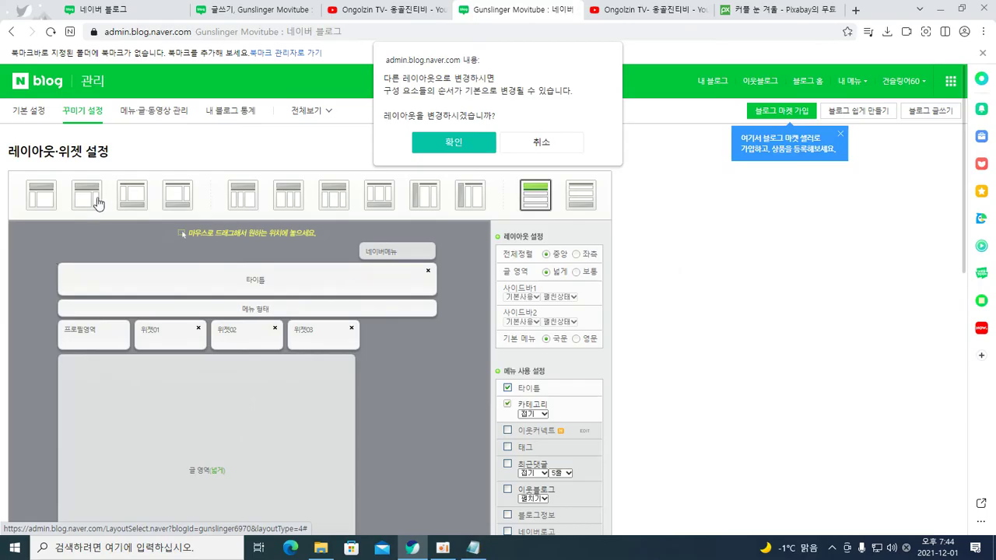
left_click(449, 147)
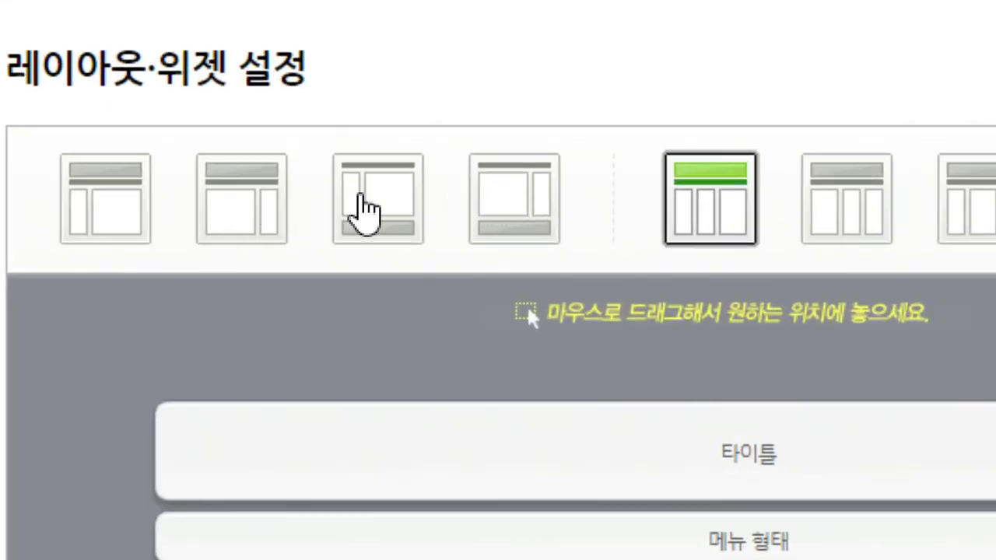
left_click(825, 214)
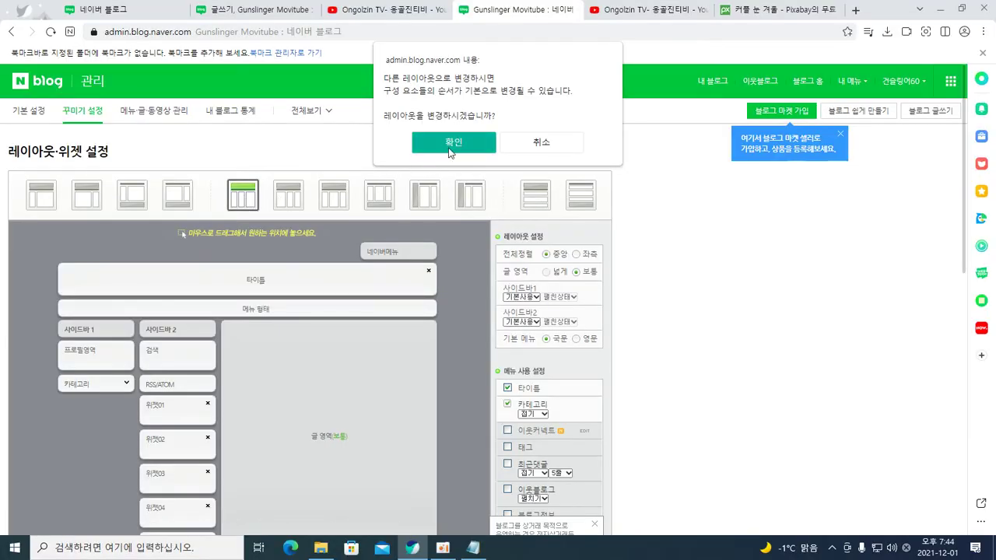
left_click(449, 143)
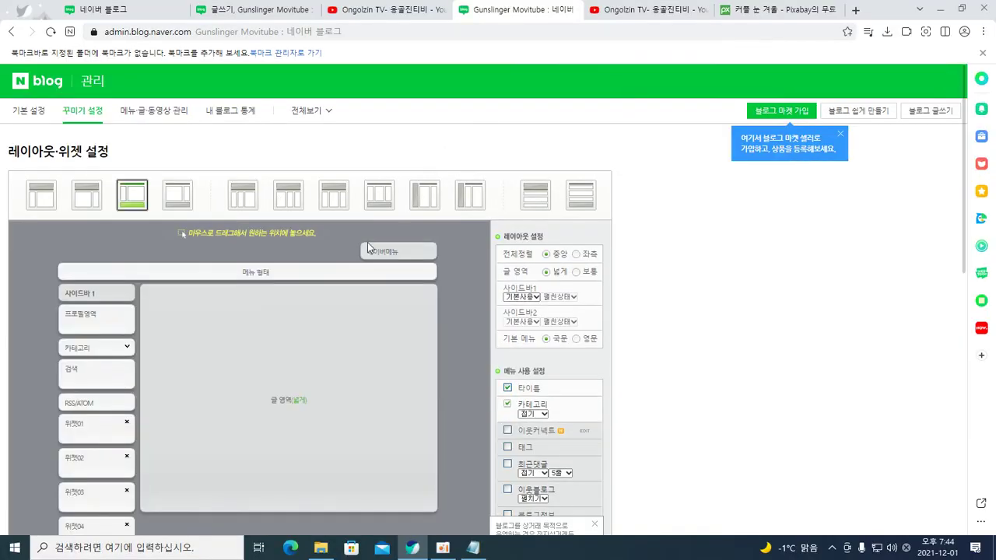
scroll(249, 298, "down", 2)
scroll(249, 294, "down", 1)
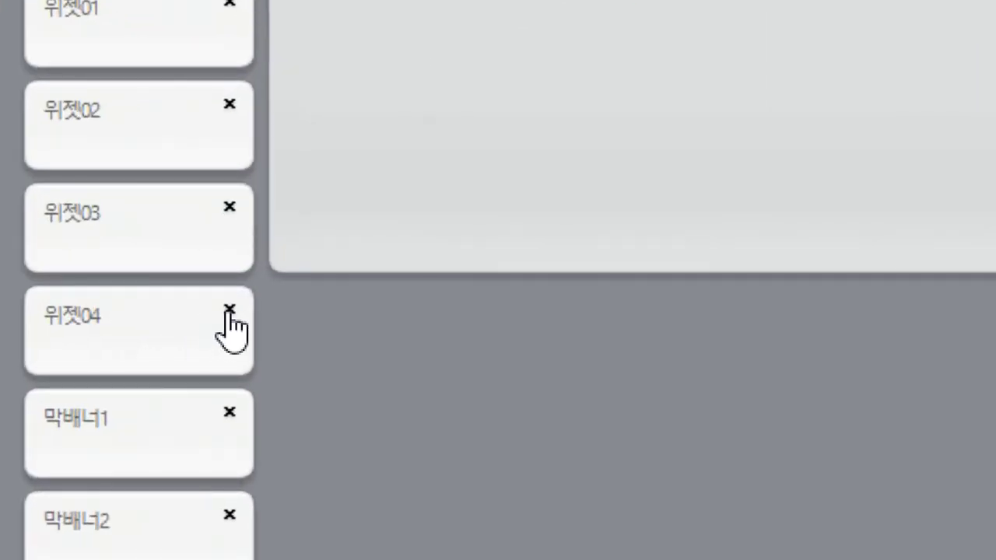
- Remove 위젯01 to 위젯04, 막배너1 and 막배너2 from the sidebar of the layout
left_click(230, 312)
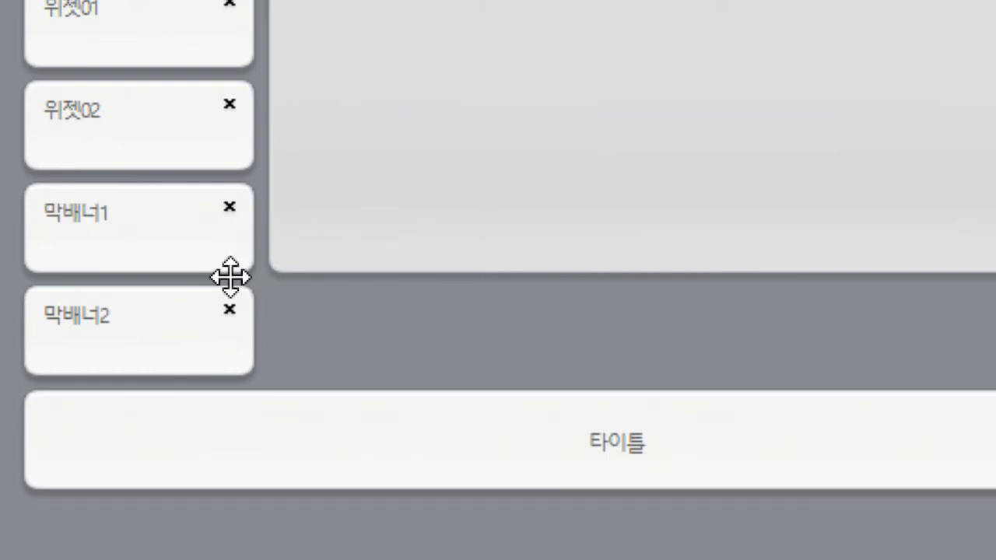
left_click(229, 311)
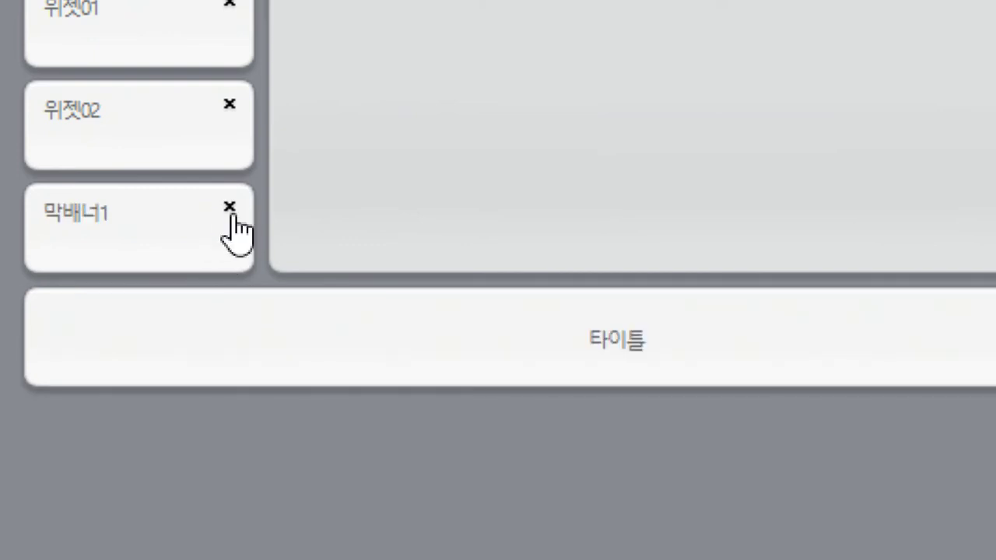
left_click(230, 207)
left_click(230, 104)
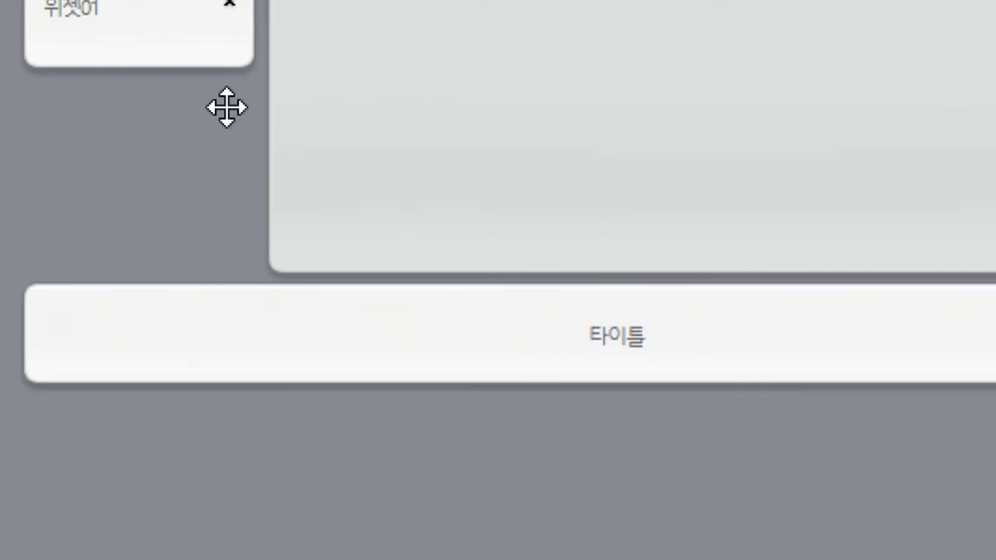
scroll(234, 109, "up", 4)
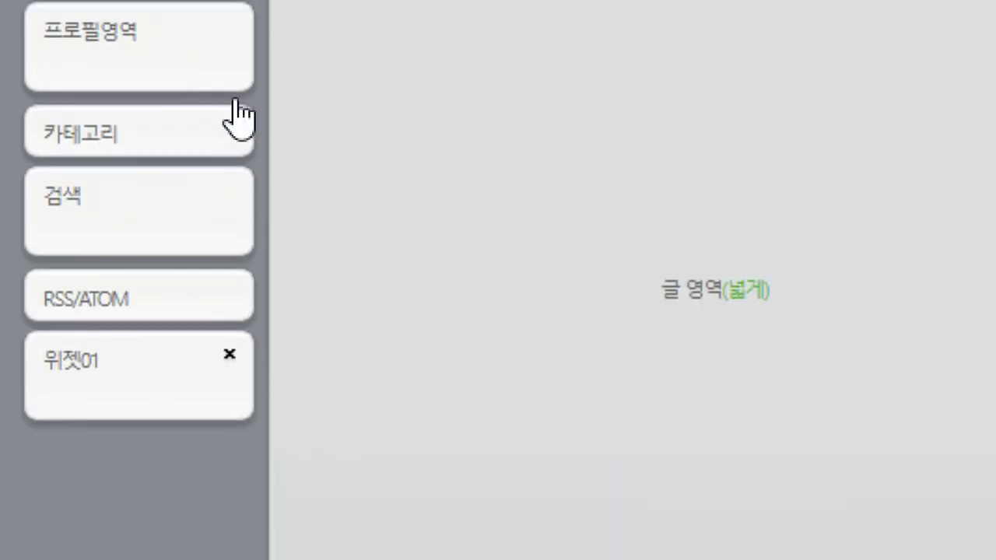
left_click(229, 354)
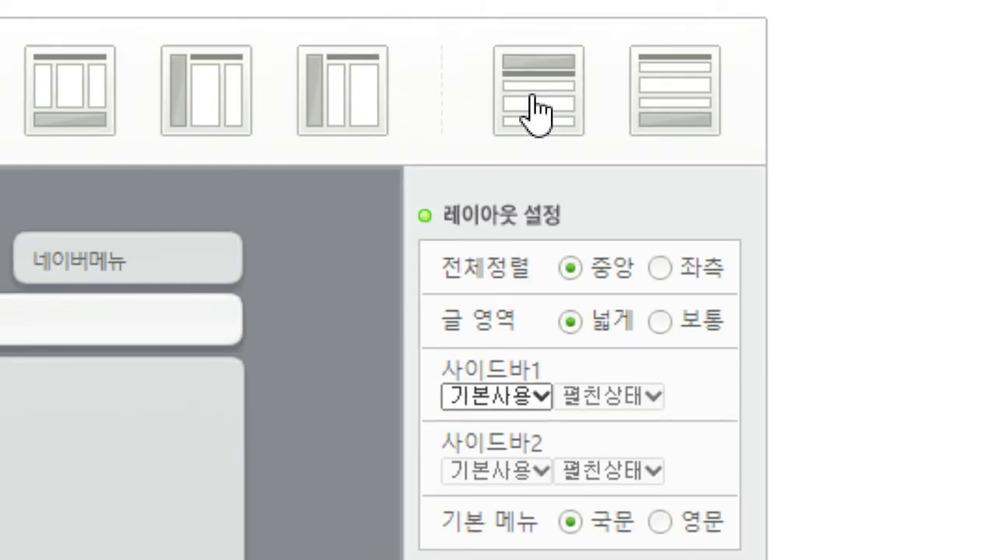
- Switch back to the single-column layout with the title on top and bring the custom widgets into view in the widget usage list
left_click(535, 109)
left_click(330, 224)
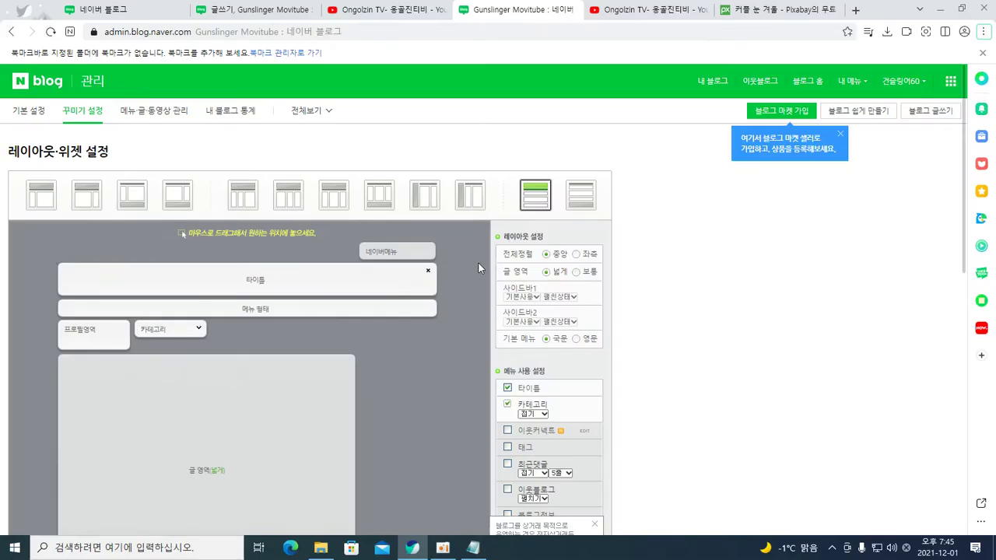
scroll(564, 335, "down", 2)
scroll(564, 336, "down", 2)
scroll(583, 337, "down", 4)
scroll(605, 322, "down", 3)
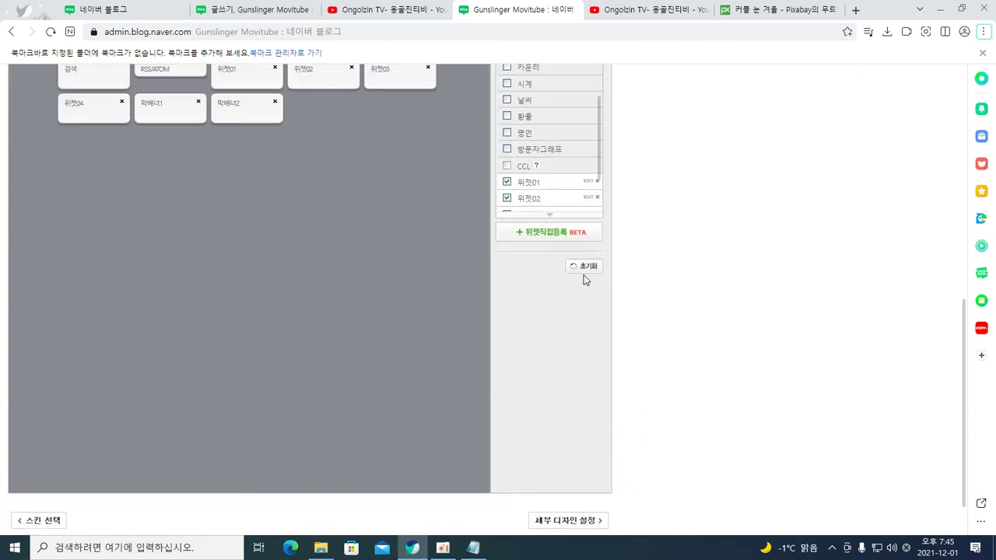
scroll(583, 276, "up", 1)
left_click_drag(596, 250, 599, 290)
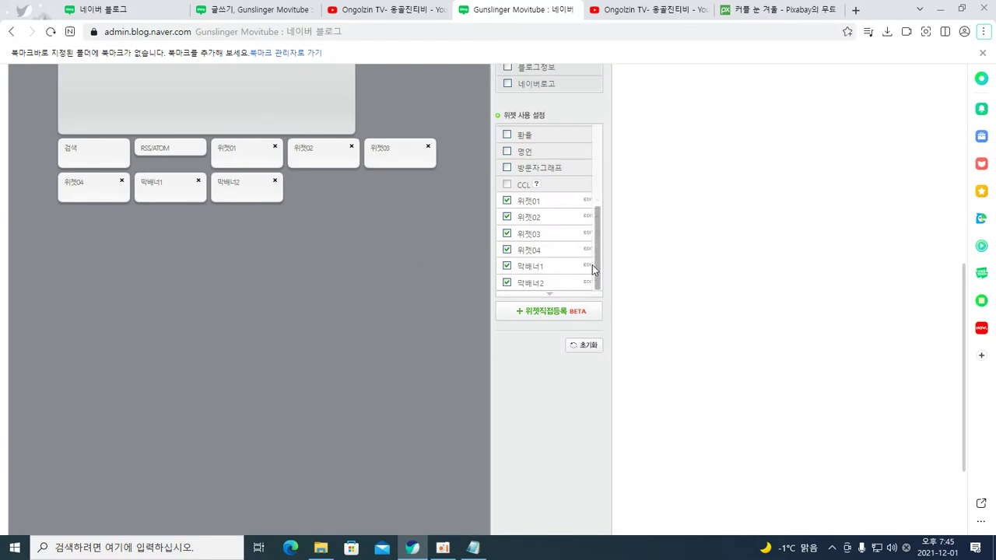
- Try moving the 막배너2 and 위젯01 blocks to other positions around the post area
scroll(212, 179, "up", 3)
scroll(212, 178, "up", 2)
scroll(209, 179, "down", 1)
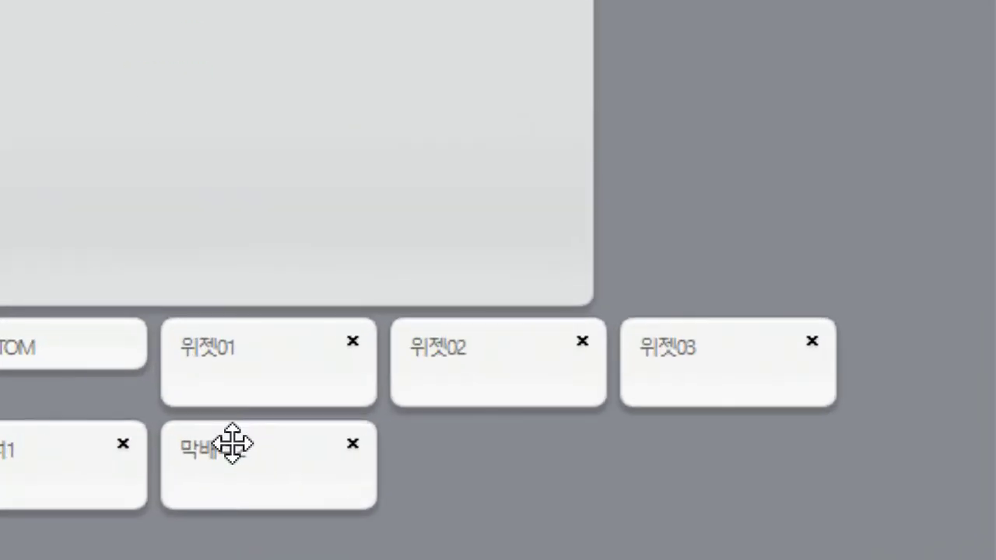
mouse_move(235, 441)
left_mouse_down()
mouse_move(236, 498)
mouse_move(235, 445)
left_mouse_up()
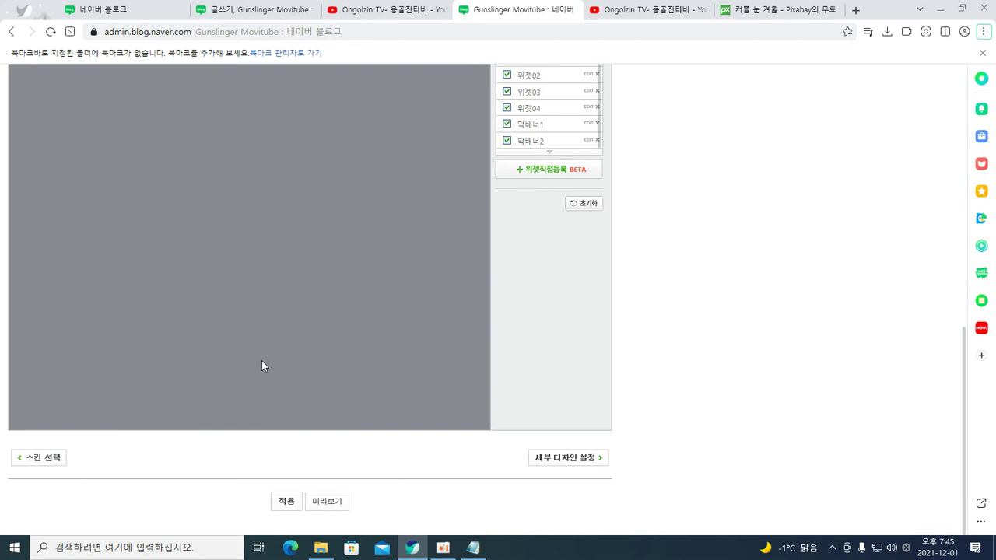
scroll(261, 362, "up", 5)
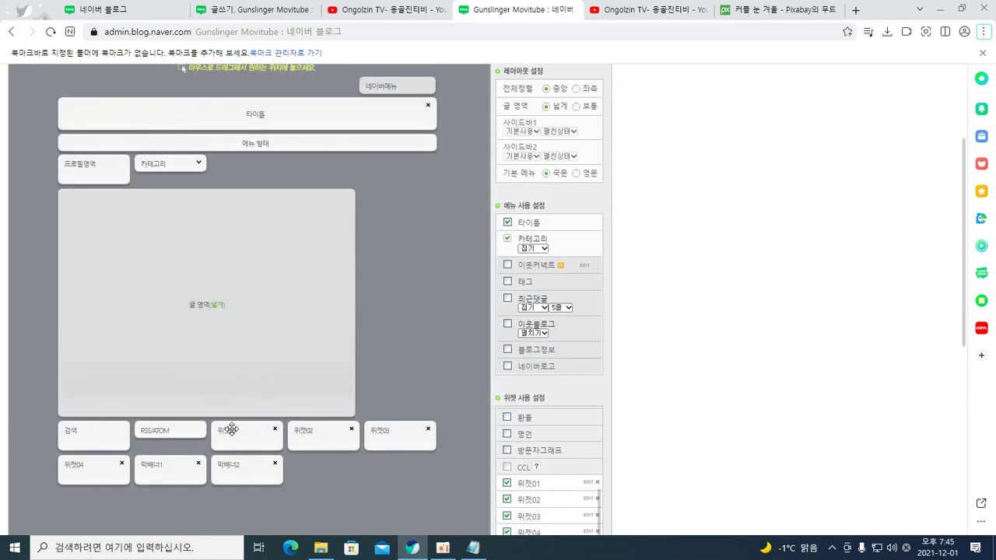
scroll(265, 412, "down", 2)
left_click_drag(237, 465, 395, 199)
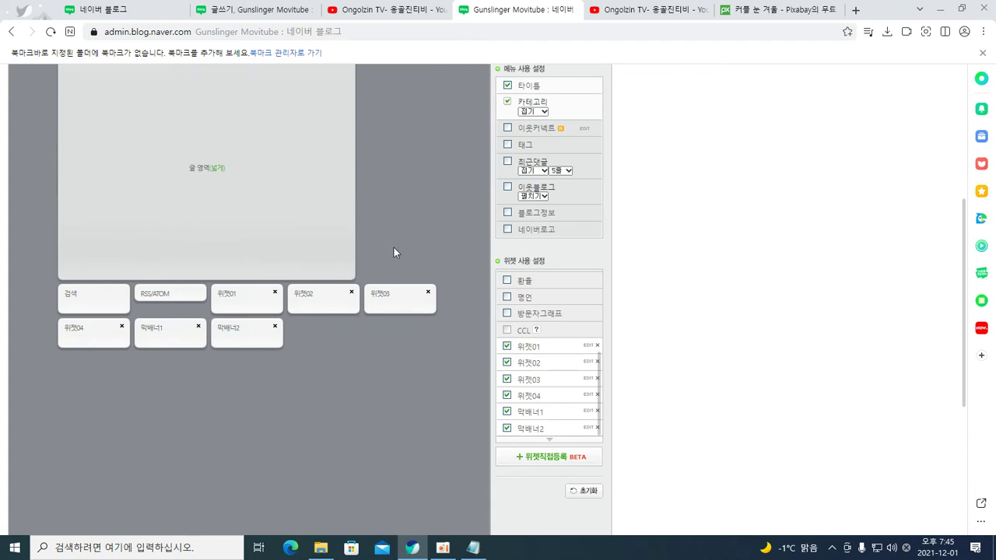
scroll(394, 249, "up", 1)
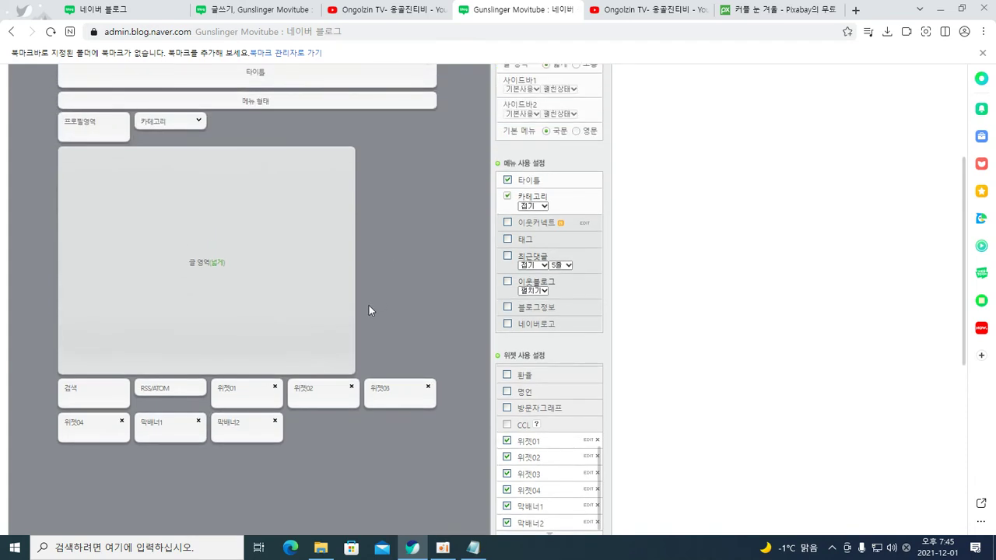
left_click_drag(227, 394, 161, 364)
scroll(164, 413, "down", 2)
scroll(238, 318, "up", 1)
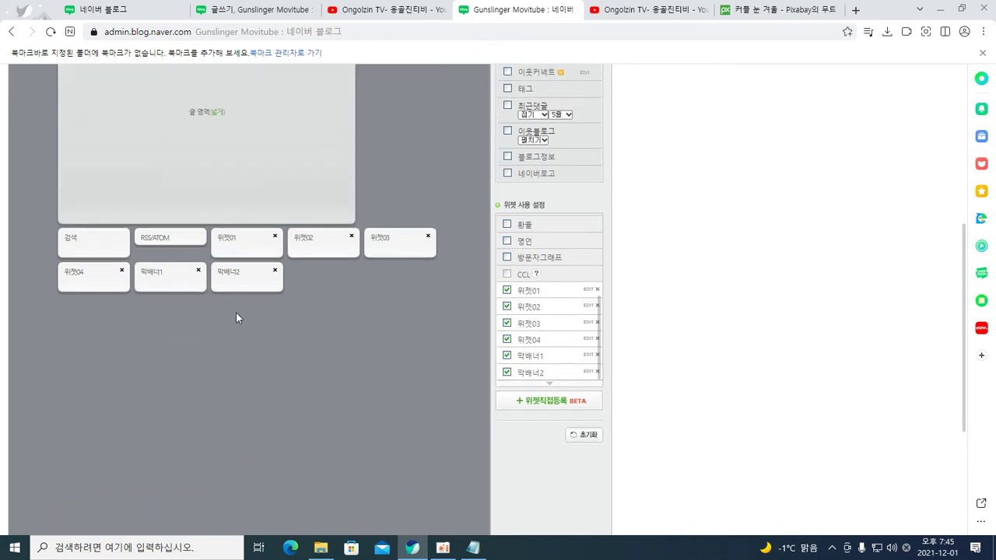
left_click_drag(249, 306, 256, 194)
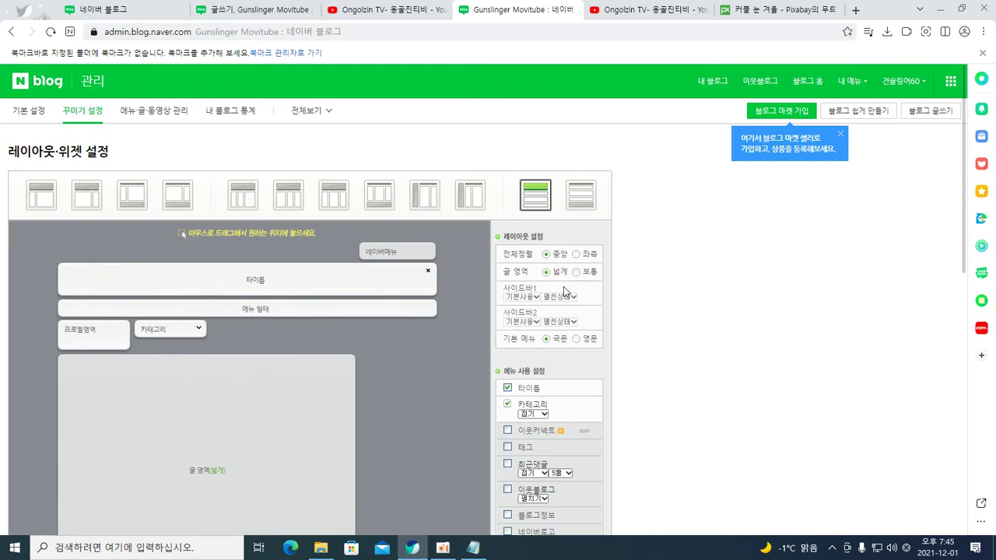
- Disable 위젯01, 위젯02, 위젯03, 위젯04, 막배너1 and 막배너2 in the widget usage settings
scroll(566, 292, "down", 1)
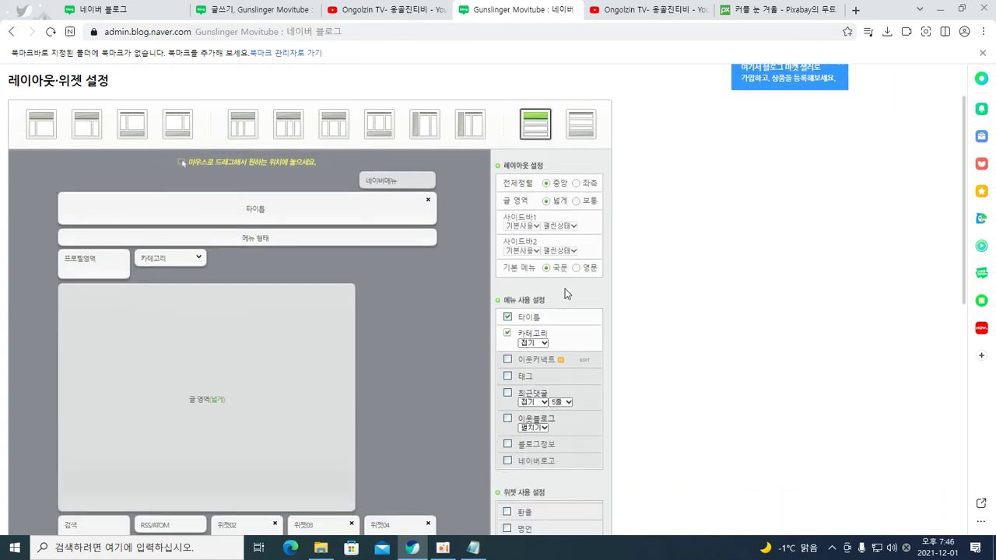
scroll(566, 293, "down", 4)
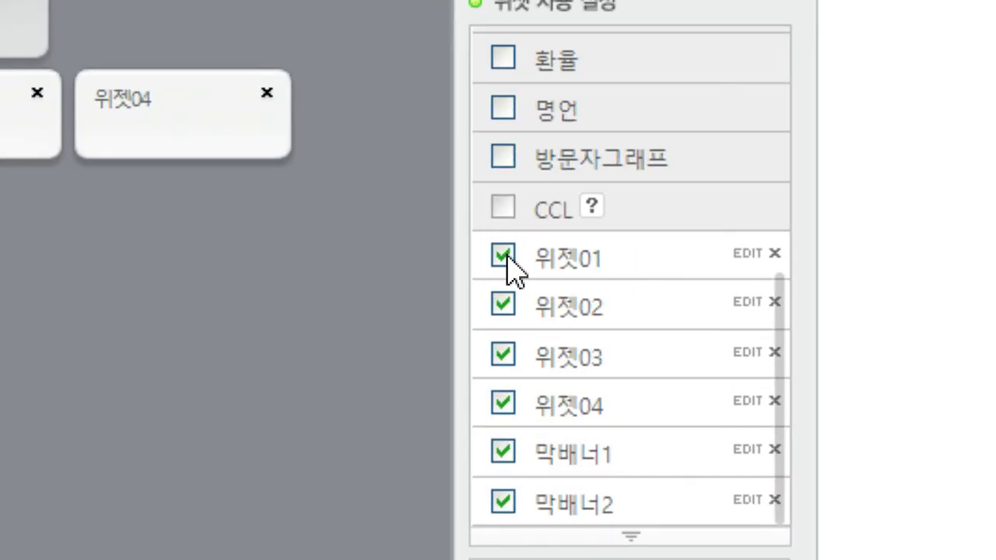
left_click(511, 257)
left_click(507, 304)
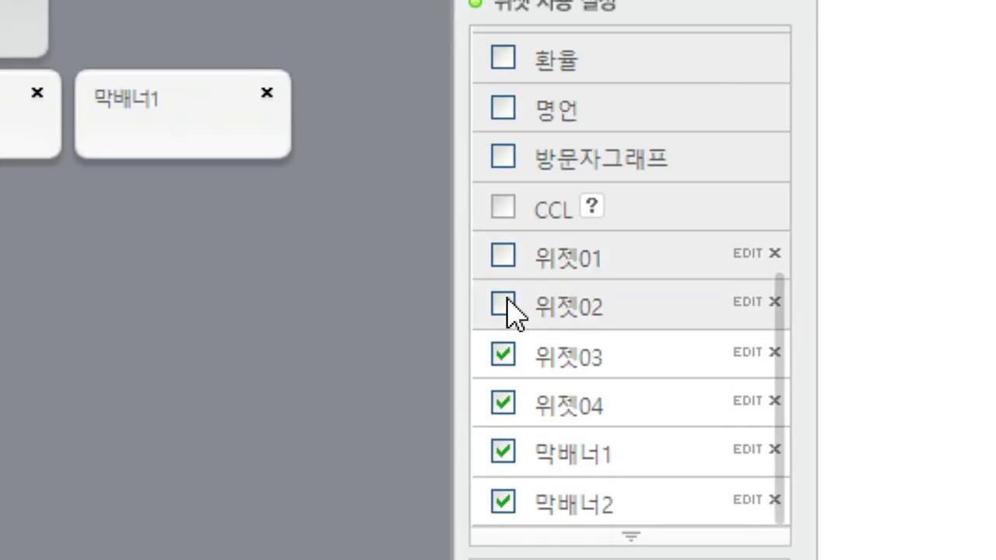
left_click(507, 355)
left_click(504, 400)
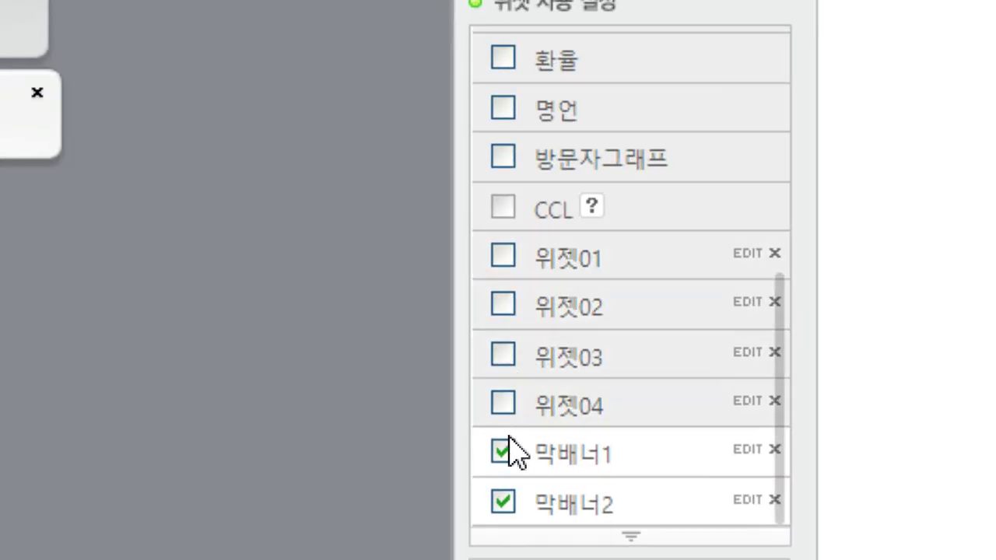
left_click(504, 451)
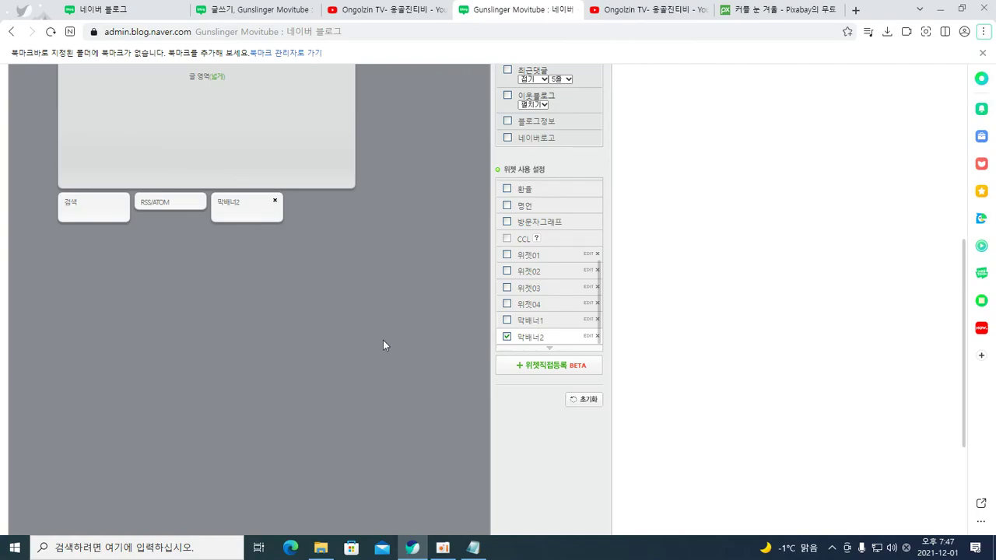
left_click(507, 337)
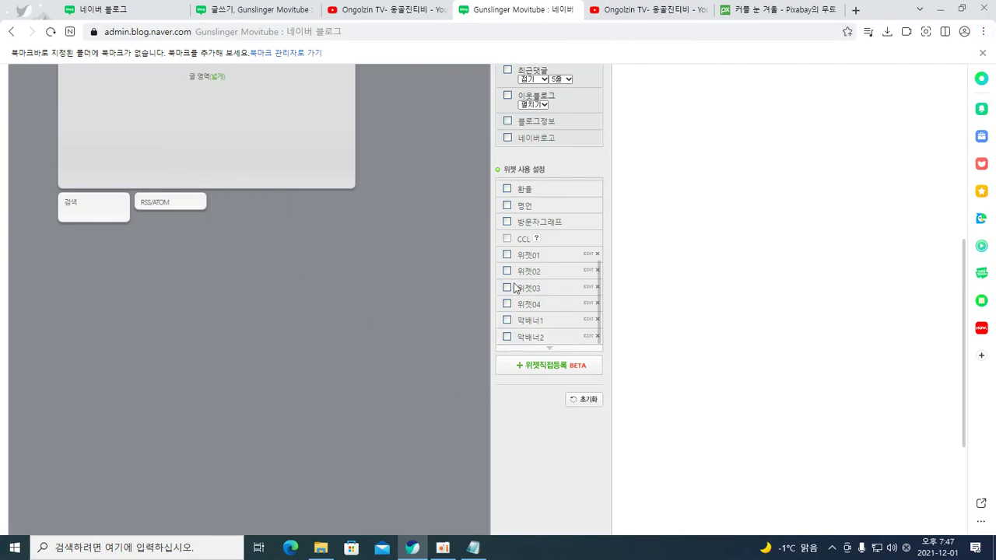
- Enable 위젯01, 위젯02, 위젯03 and 위젯04 again in the widget usage settings
left_click(507, 255)
left_click(507, 271)
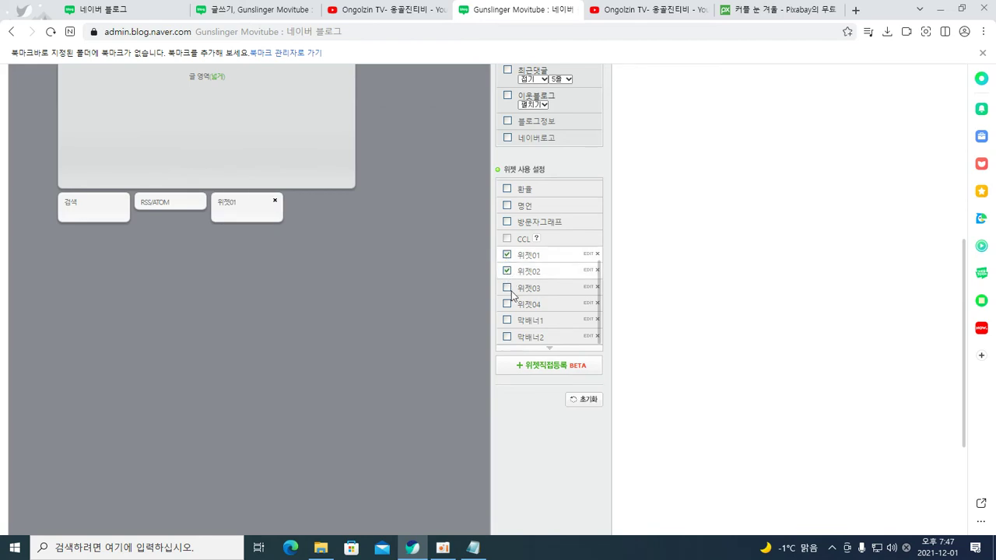
left_click(507, 287)
left_click(507, 304)
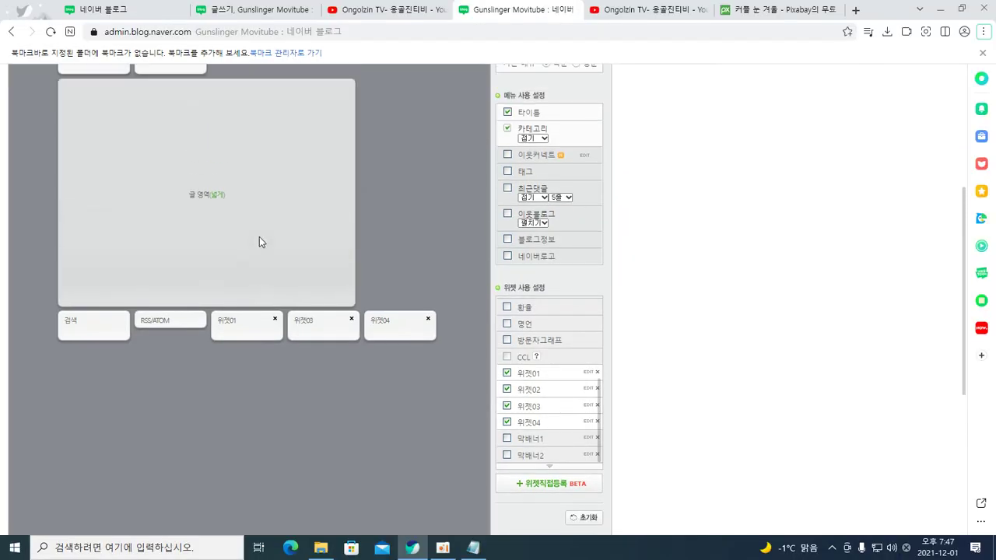
- Remove 위젯02 from the row above the post area and enable it again in the widget usage settings
scroll(261, 245, "up", 1)
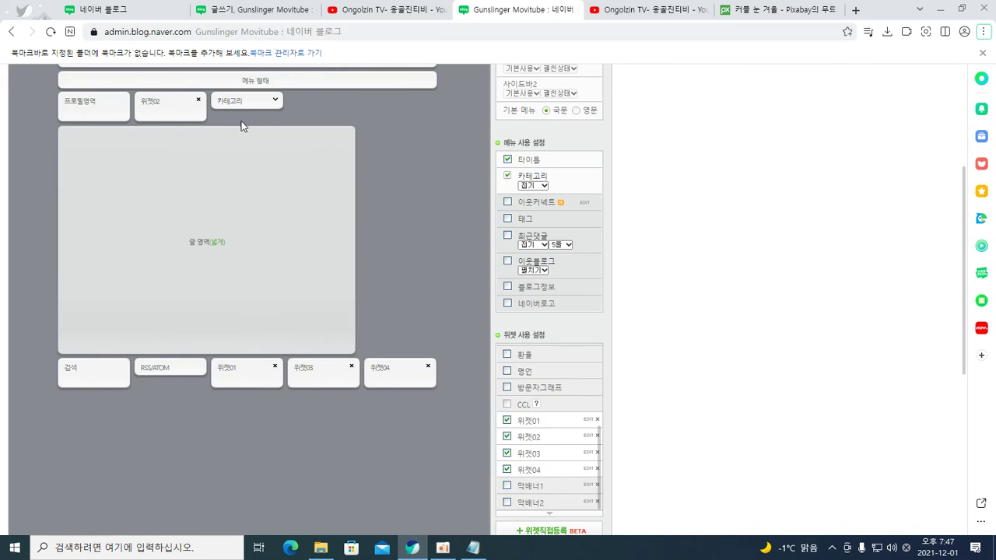
left_click(198, 100)
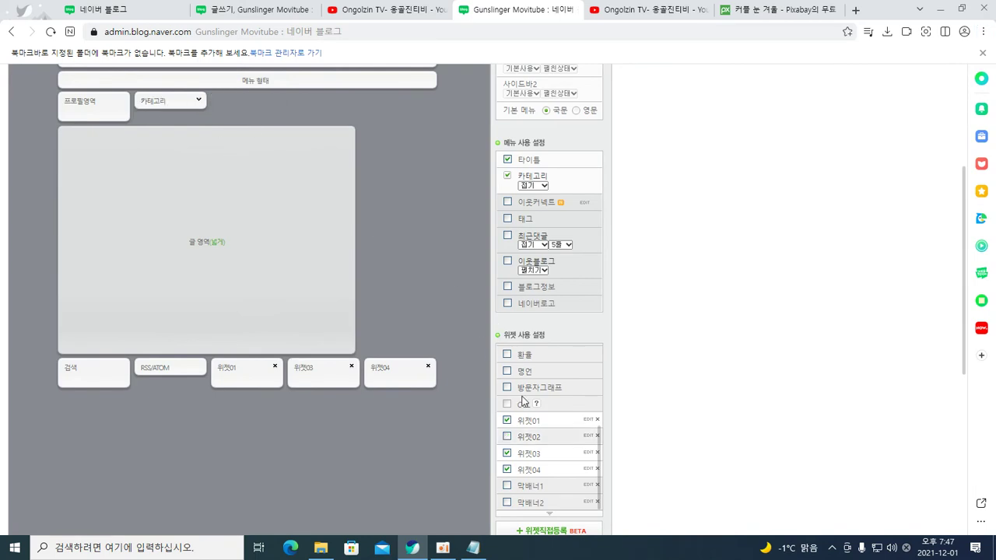
left_click(508, 437)
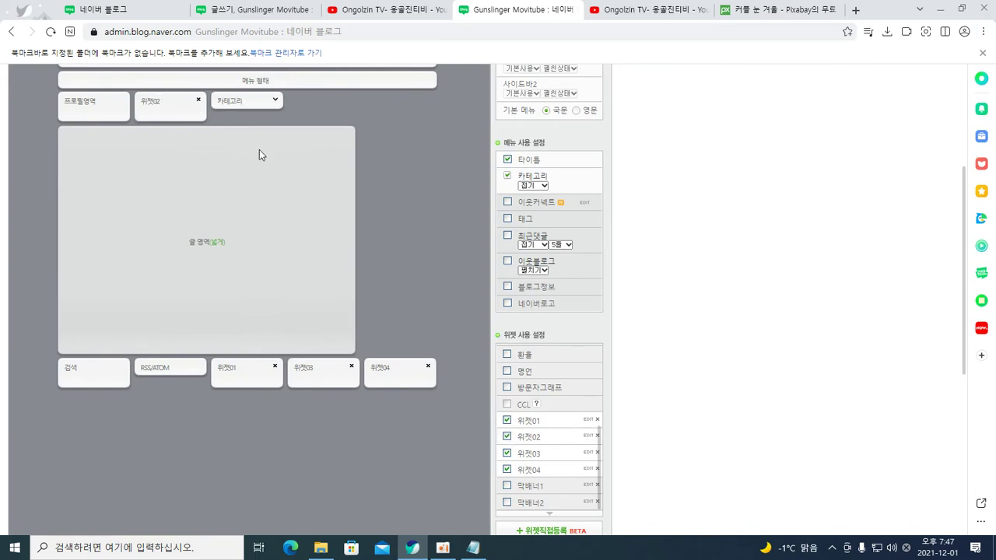
- Move the 카테고리 and 프로필영역 blocks from the row above the post area to the row below it
left_click_drag(238, 100, 165, 389)
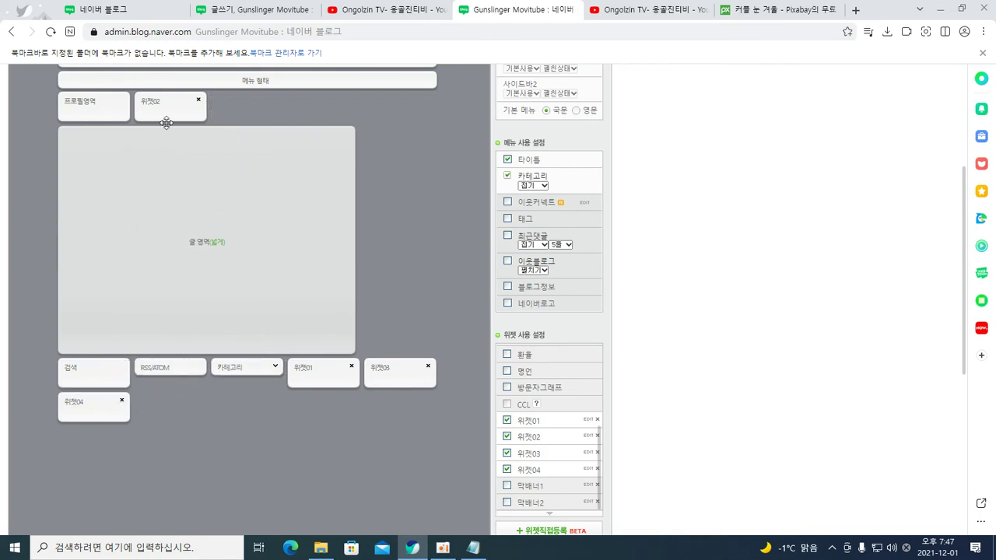
left_click_drag(95, 106, 169, 370)
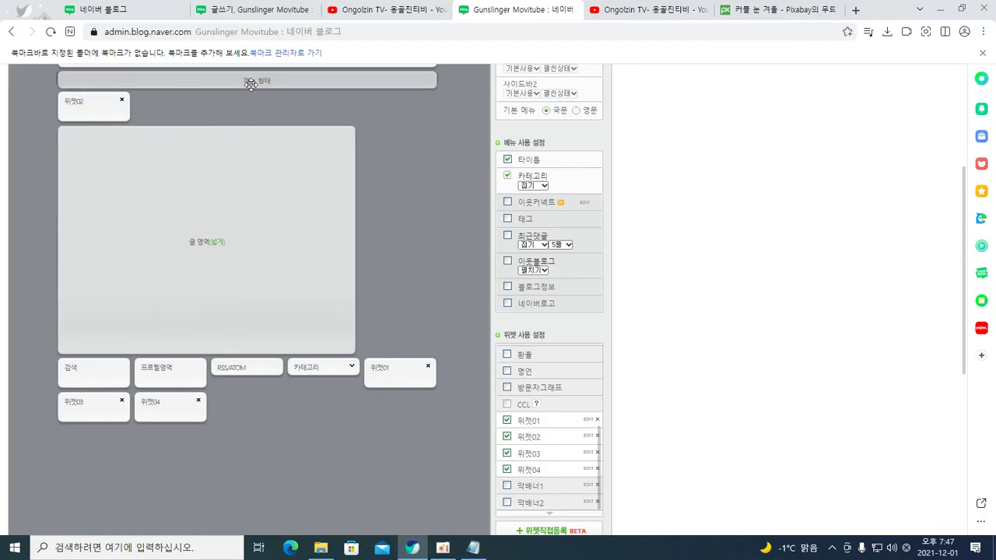
- Move 위젯01 to the row above the post area and arrange it ahead of 위젯02
scroll(253, 90, "down", 1)
scroll(249, 109, "up", 1)
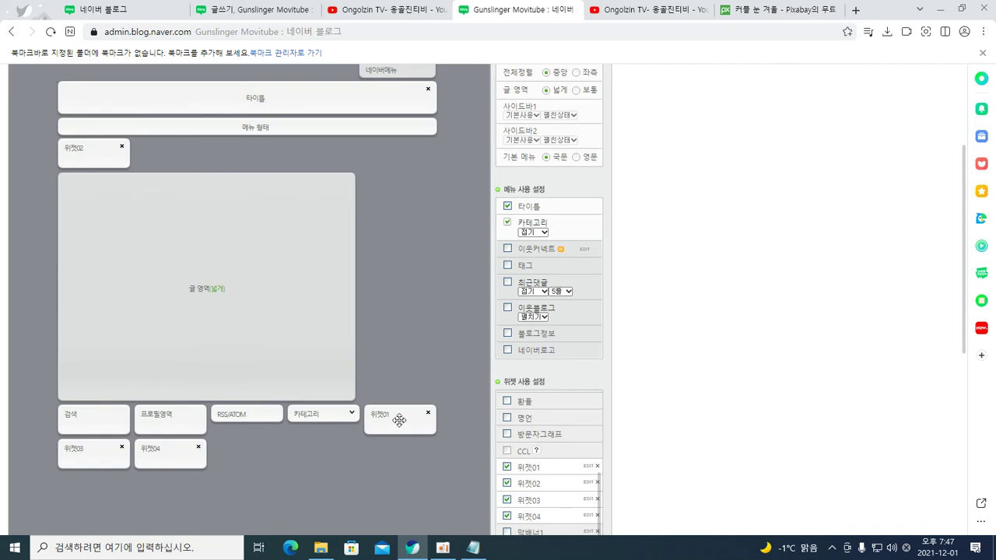
left_click_drag(386, 412, 152, 88)
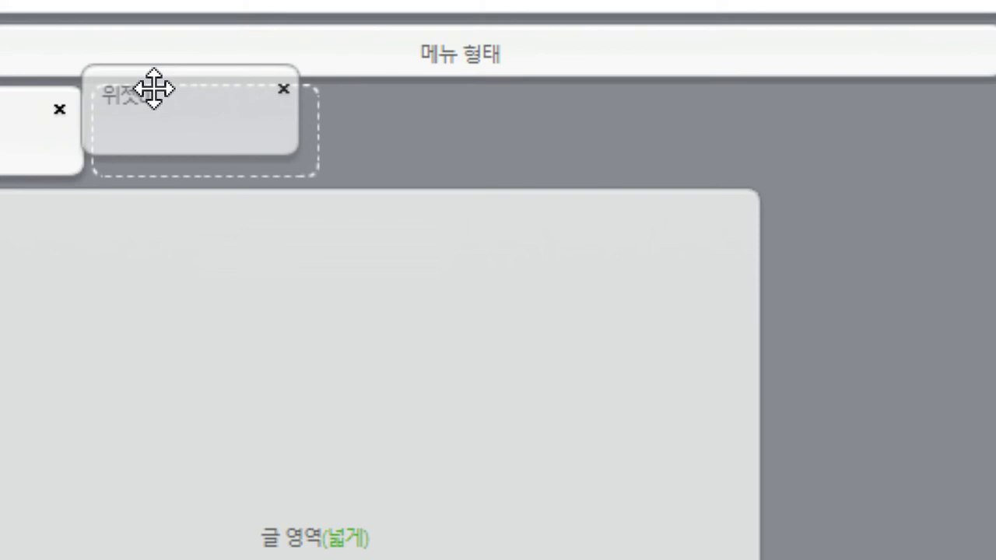
left_click_drag(153, 89, 151, 85)
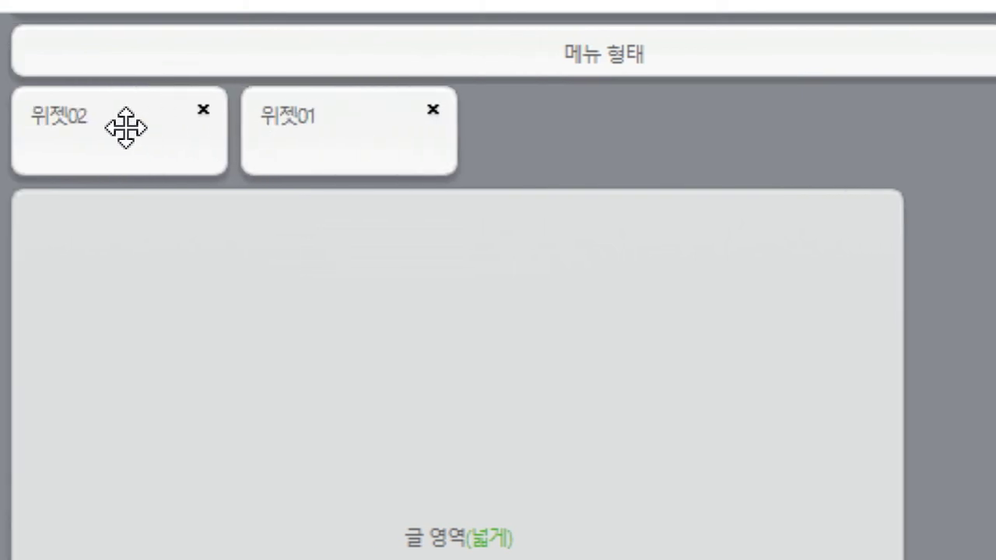
left_click_drag(131, 134, 371, 120)
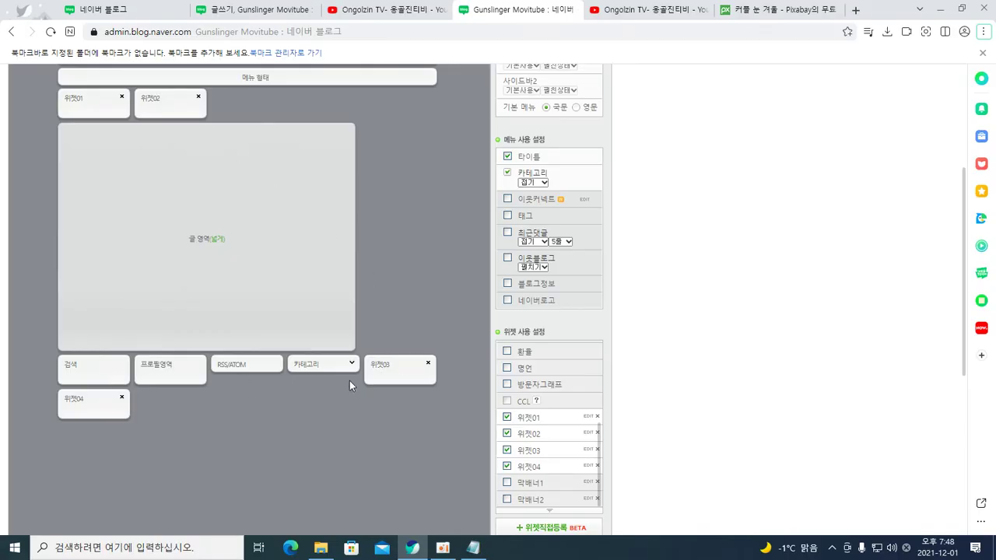
- Move 위젯03 and 위젯04 to the row above the post area, placing them in order after 위젯02
left_click_drag(378, 371, 338, 107)
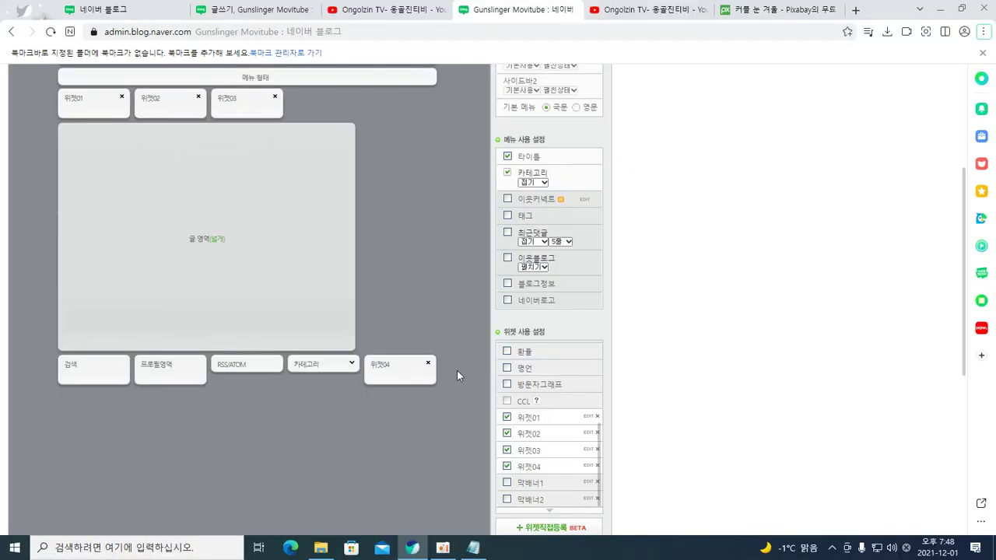
left_click_drag(392, 367, 288, 97)
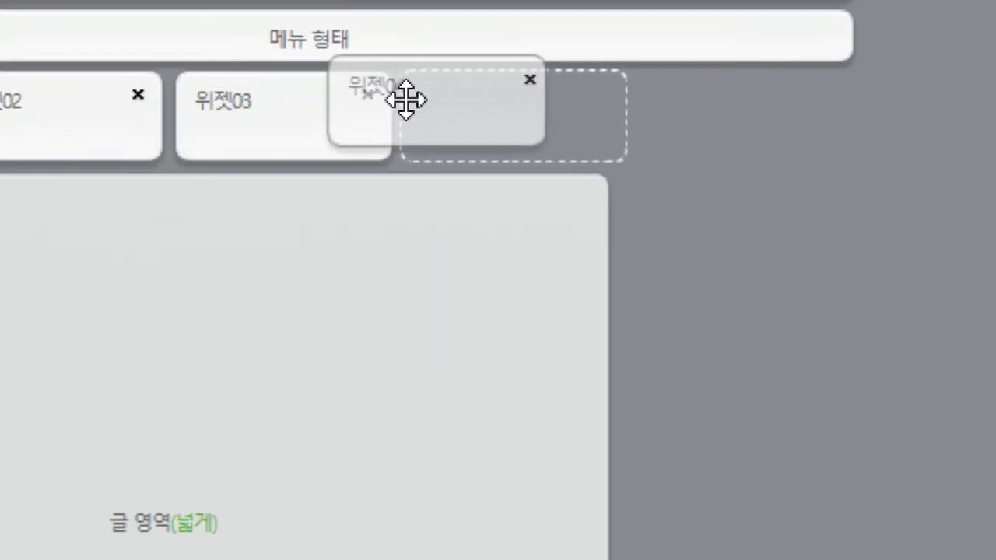
left_click_drag(405, 99, 455, 113)
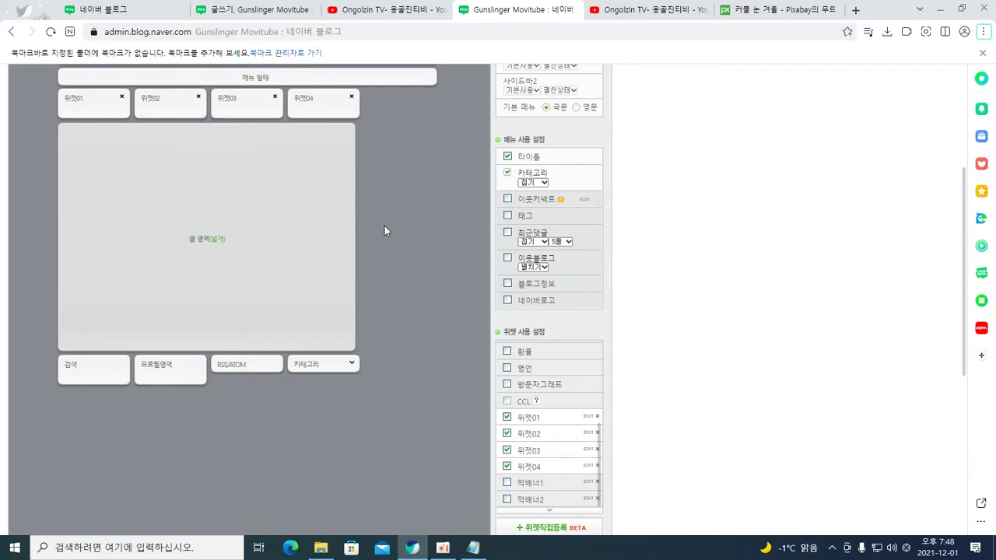
- Apply the layout to the blog and check the banner row on the blog's home page
scroll(384, 226, "down", 5)
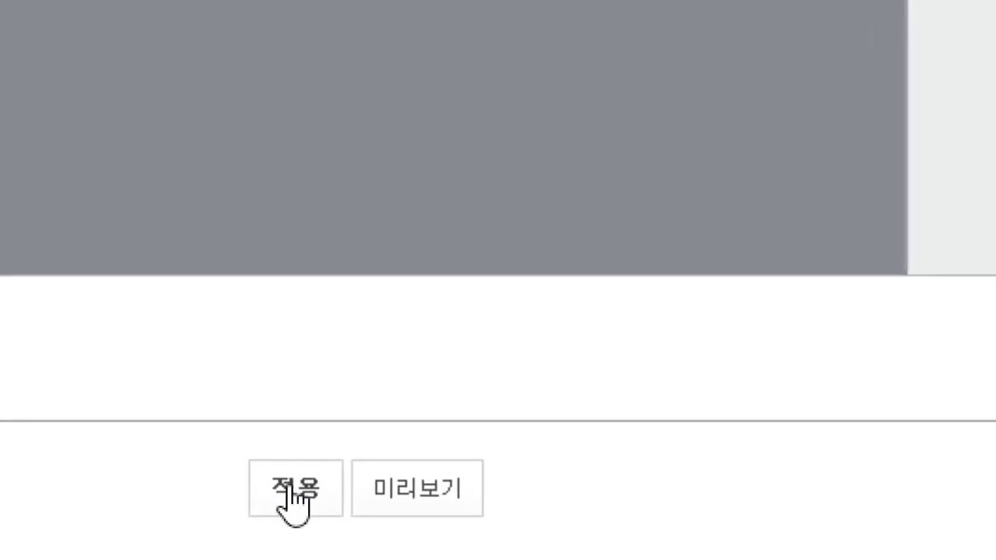
left_click(288, 486)
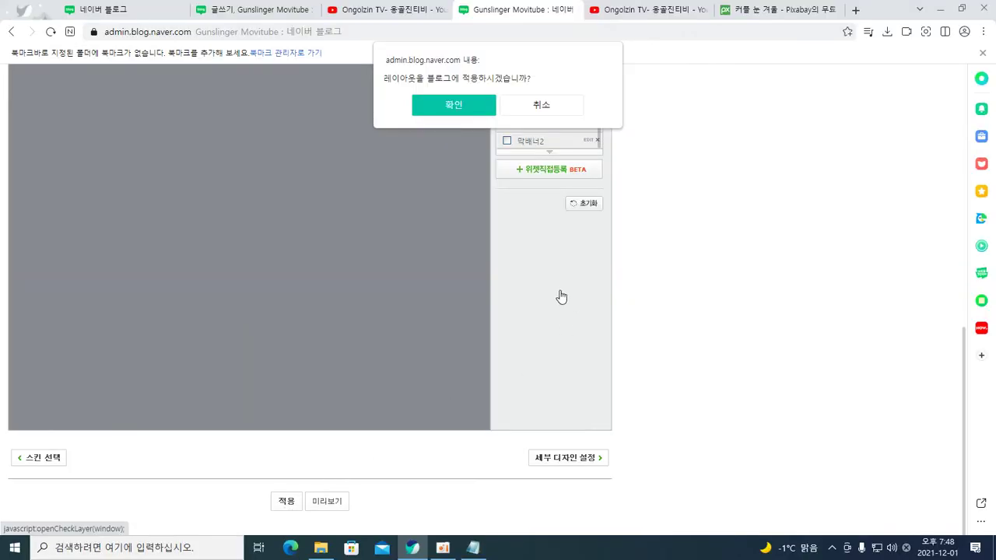
left_click(449, 106)
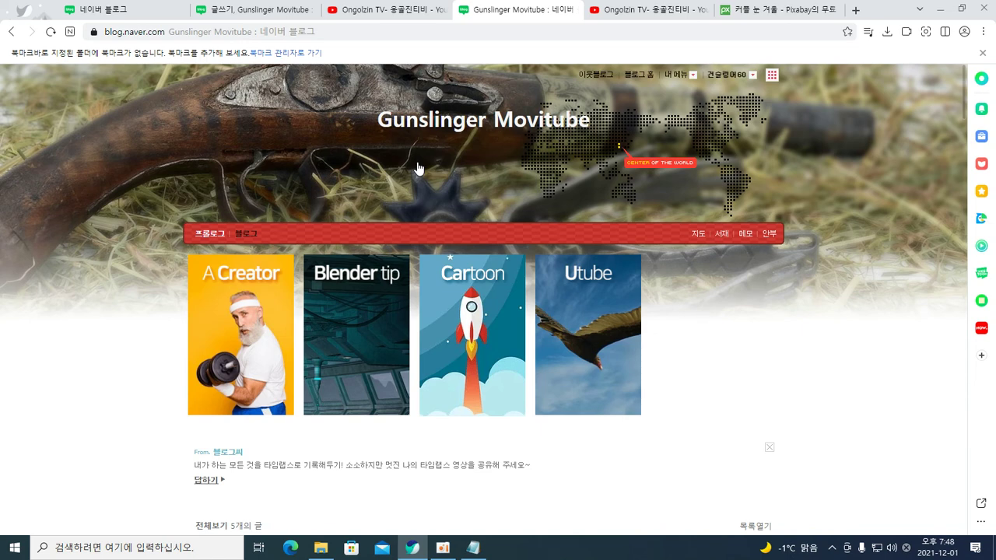
scroll(417, 167, "down", 3)
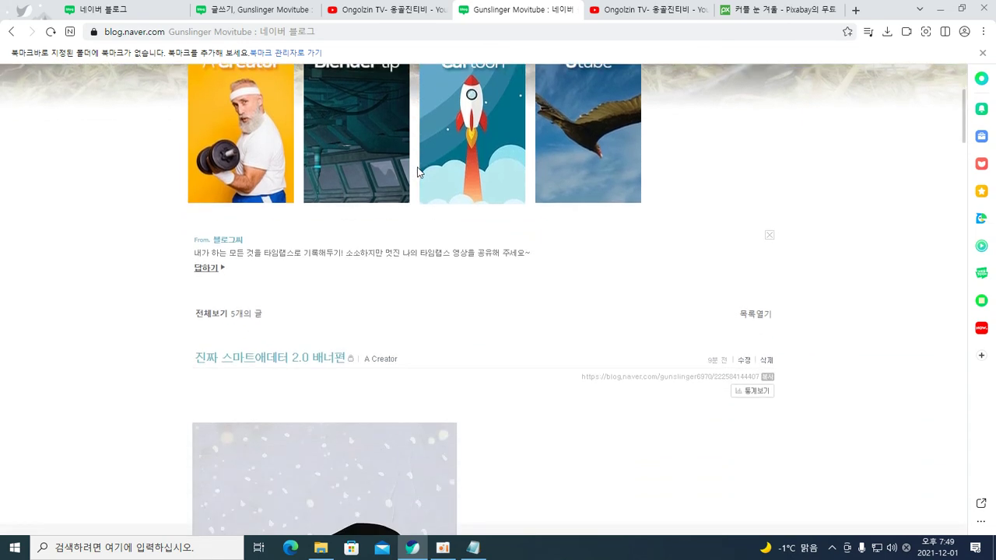
scroll(446, 178, "up", 1)
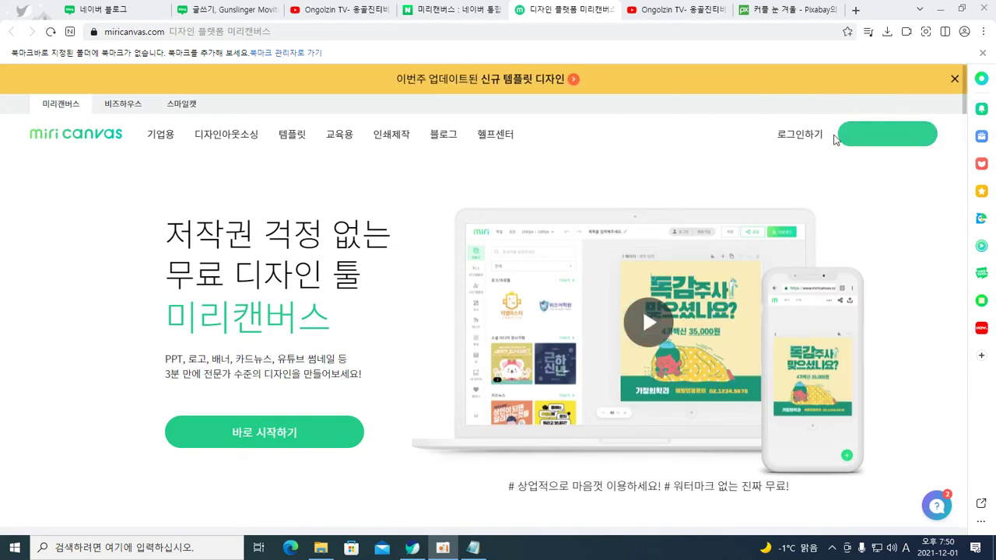
- Dismiss the new-template notice on the Miricanvas home page and show the site's full web address
left_click(950, 87)
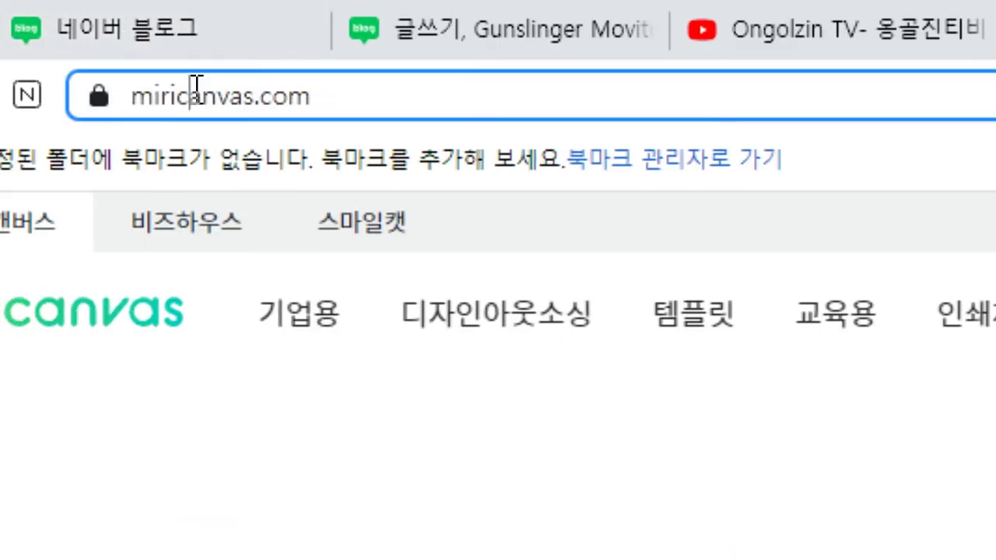
left_click(196, 96)
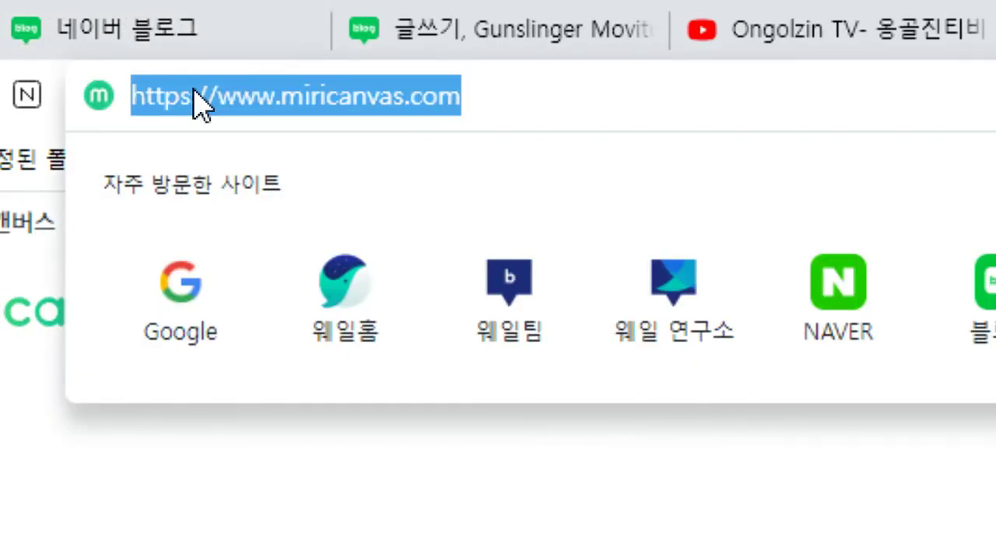
left_click(471, 94)
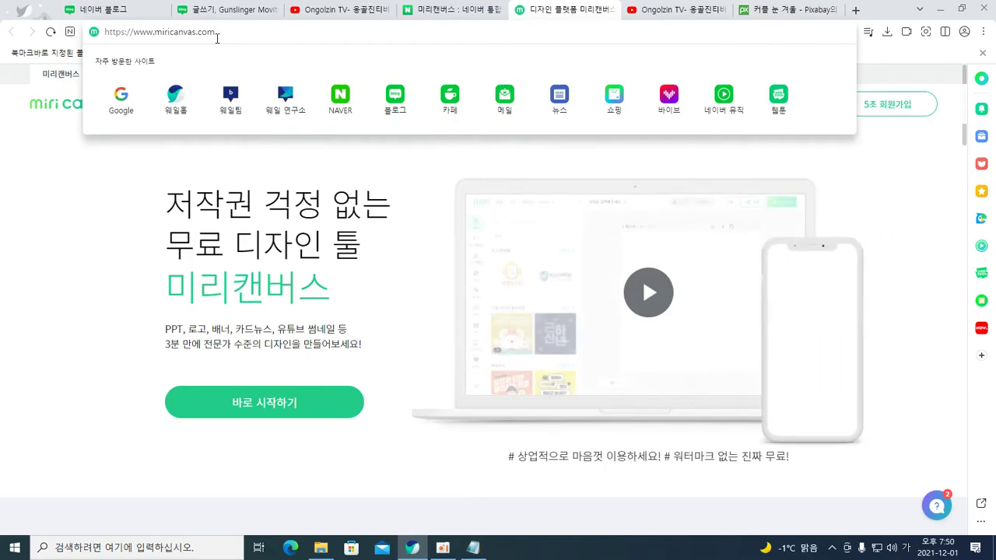
left_click(81, 221)
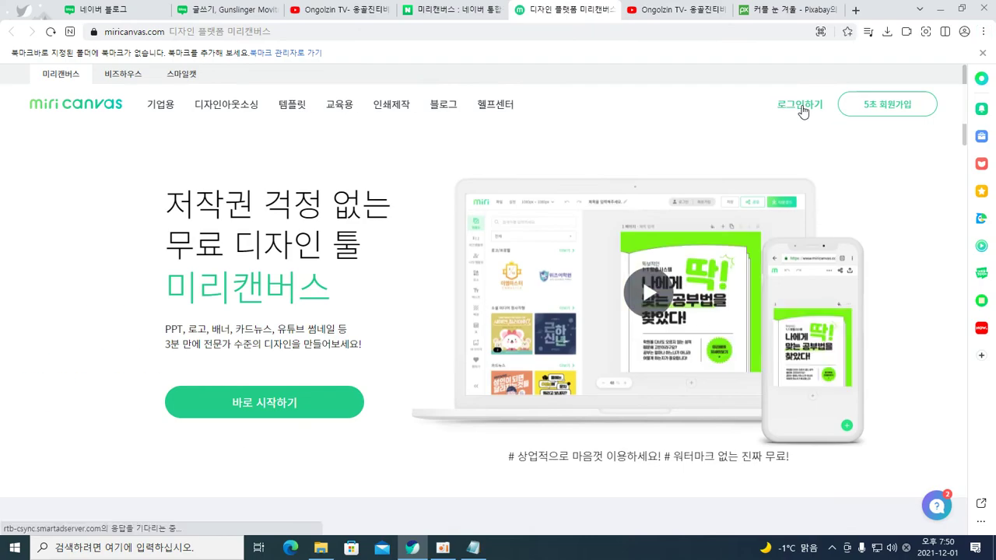
- Log in to Miricanvas with the Naver account, agree to share the profile information, and decline to stay logged in
left_click(802, 106)
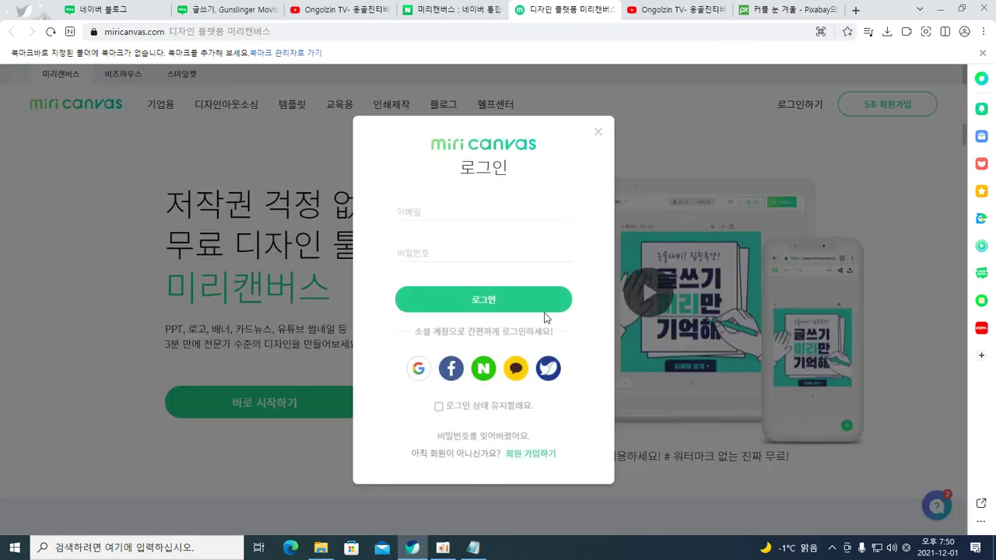
left_click(483, 368)
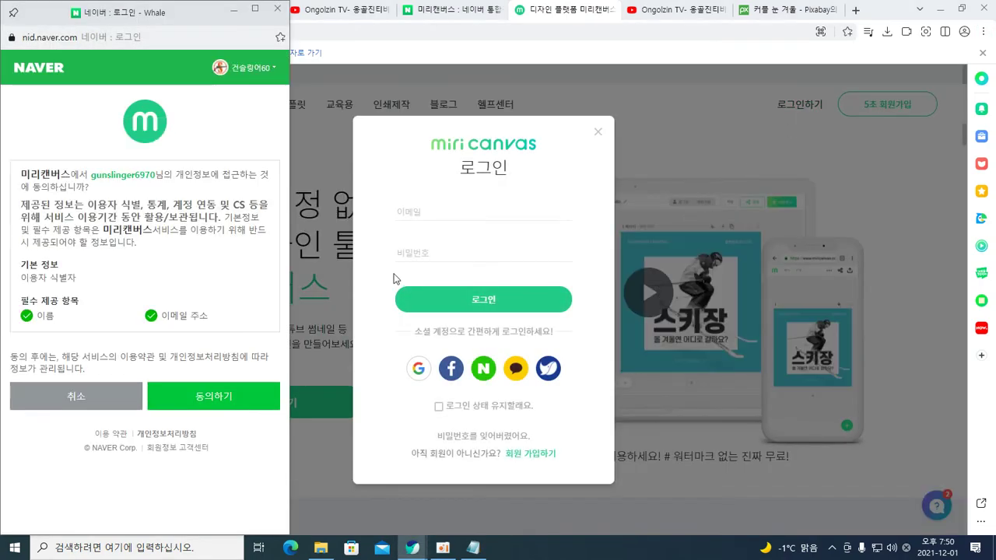
left_click(200, 396)
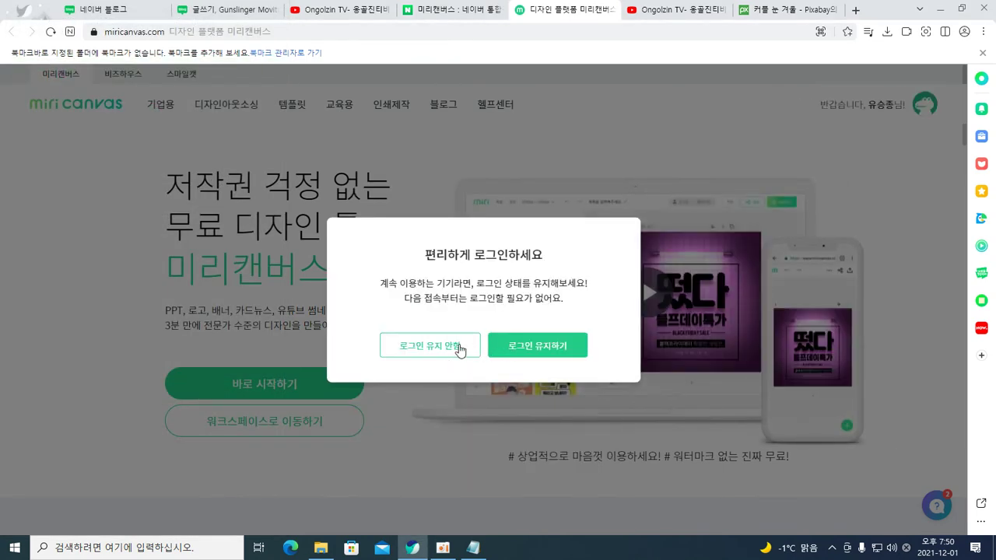
left_click(453, 348)
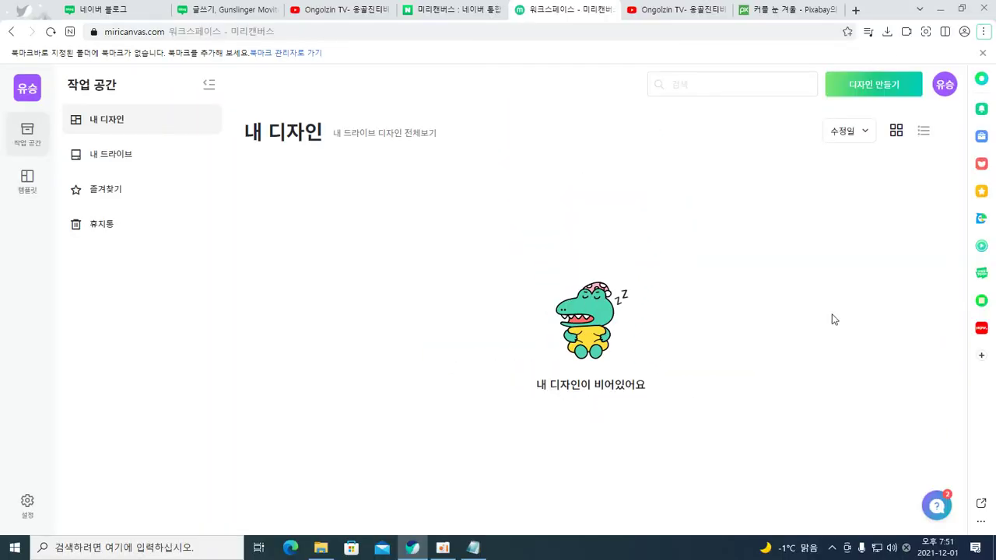
- Start a new design and expand the 웹 배너 formats in the list of design sizes
left_click(869, 85)
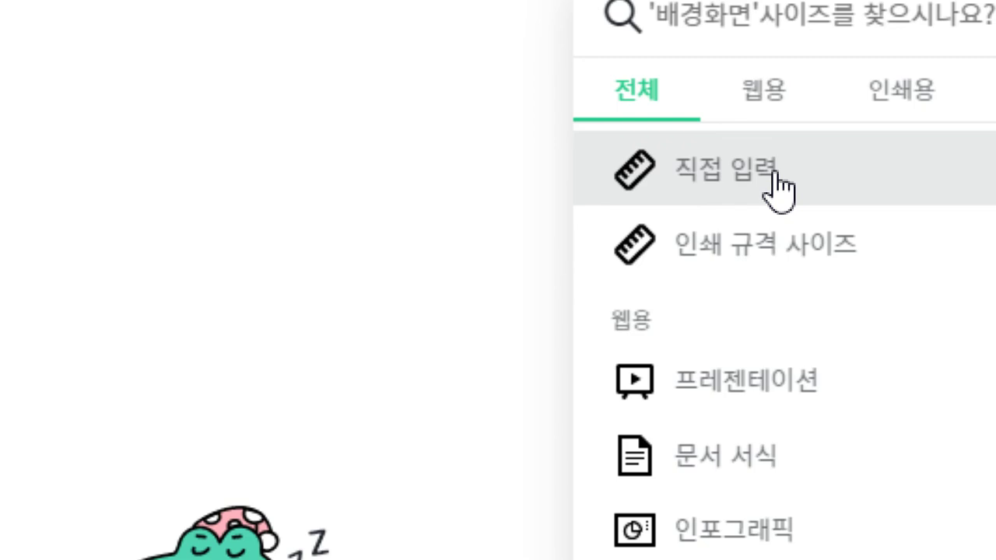
scroll(790, 291, "down", 1)
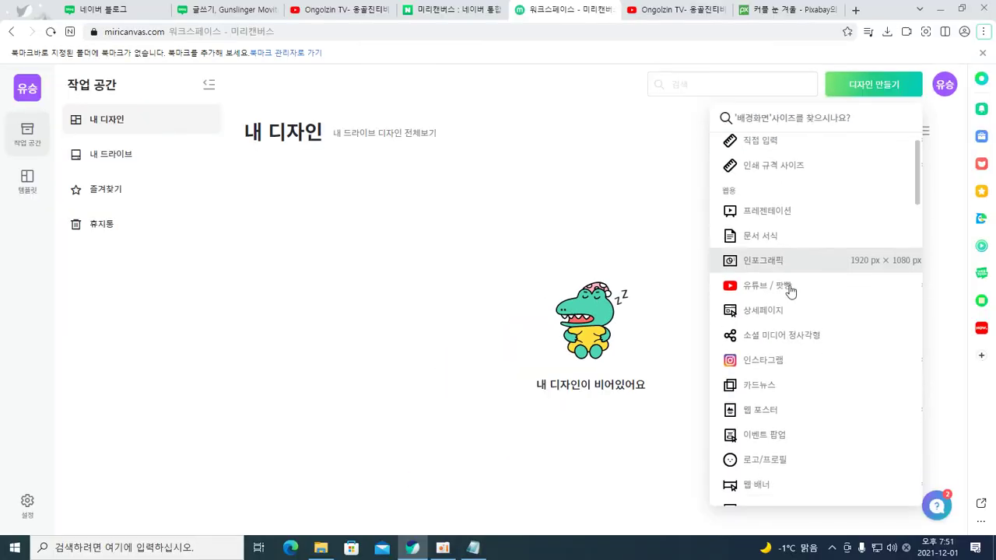
scroll(790, 290, "down", 1)
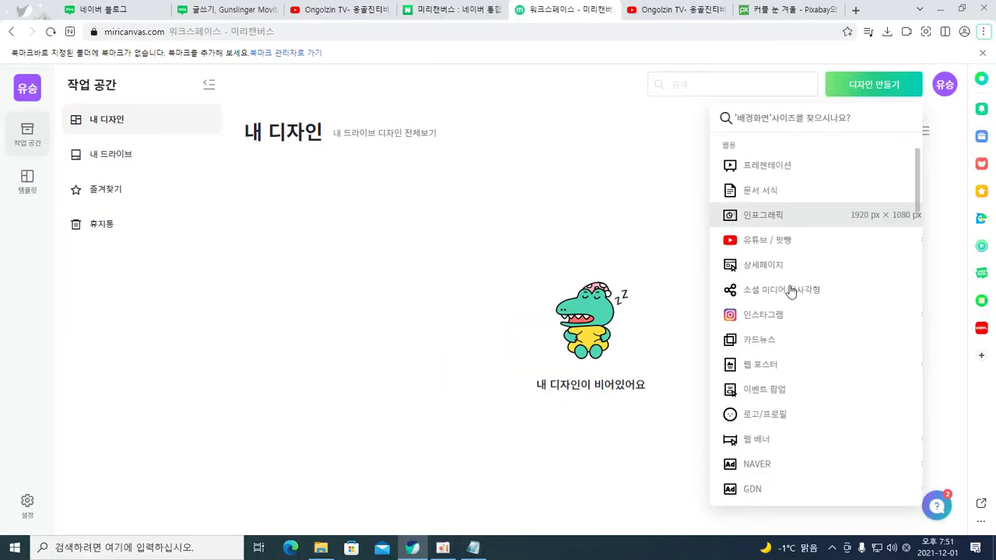
scroll(790, 291, "down", 3)
scroll(789, 289, "down", 2)
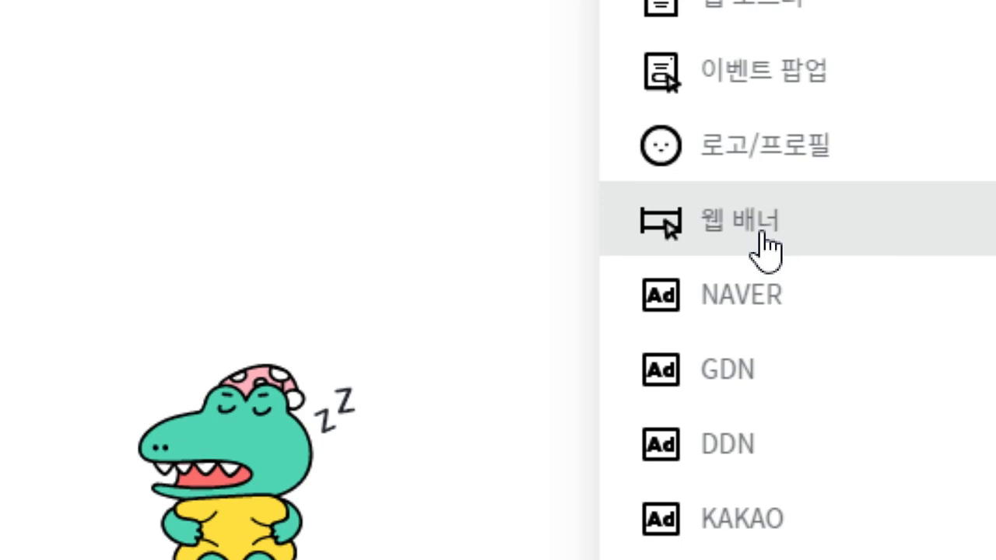
left_click(763, 233)
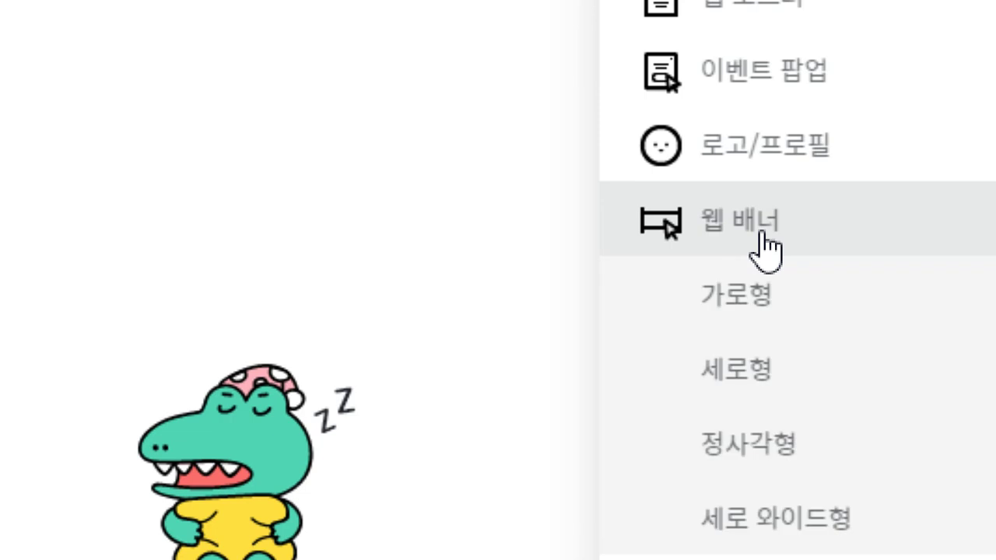
scroll(766, 291, "down", 2)
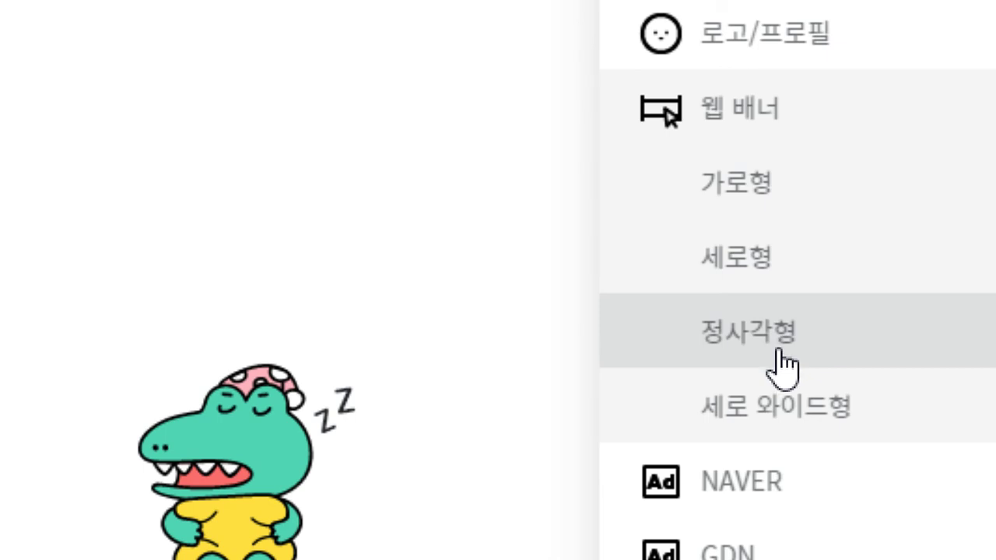
scroll(783, 366, "down", 4)
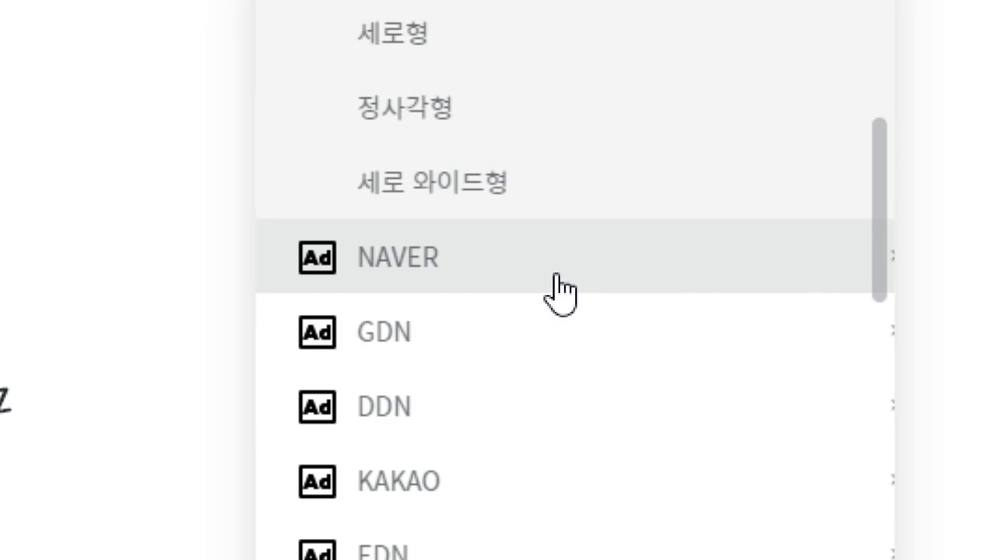
- Look through the NAVER ad sizes and create a new design in the 정사각형 웹 배너 size, 1080 px × 1080 px
left_click(577, 294)
scroll(597, 412, "down", 3)
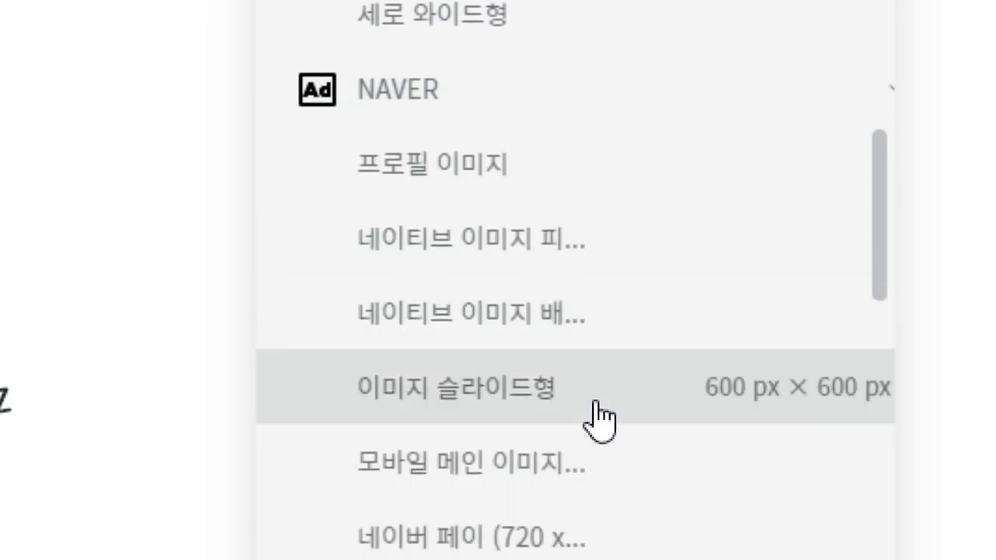
scroll(599, 420, "down", 3)
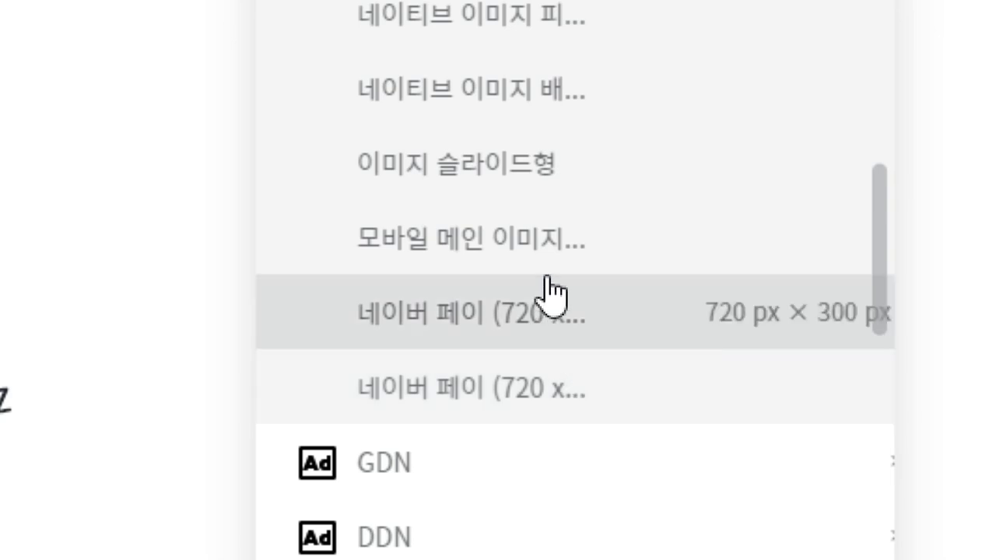
scroll(560, 138, "up", 3)
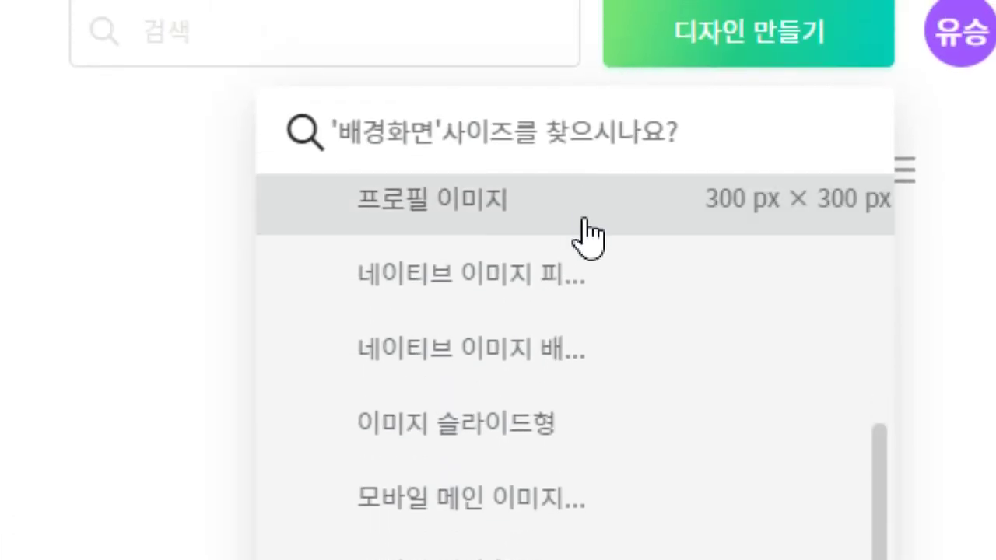
scroll(589, 238, "up", 2)
scroll(619, 267, "up", 2)
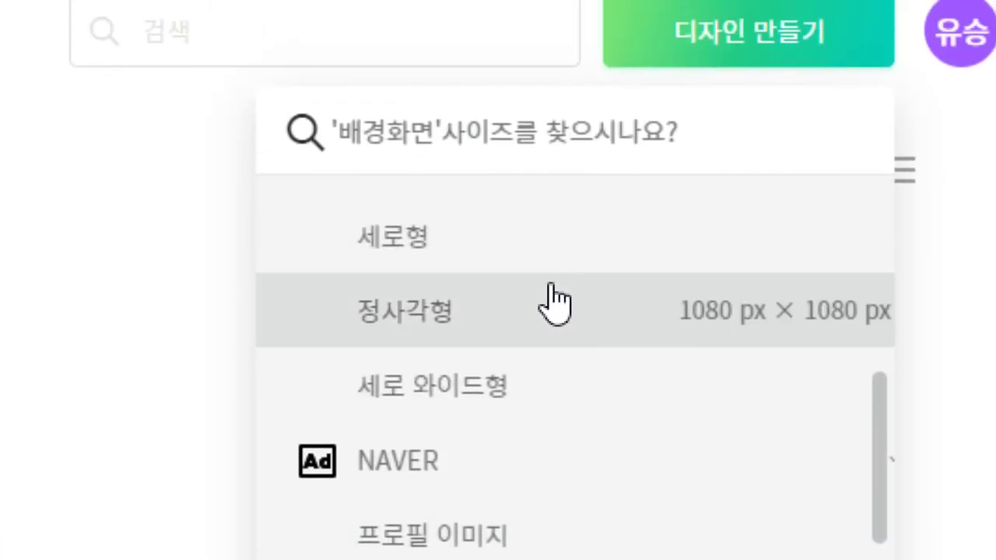
left_click(526, 297)
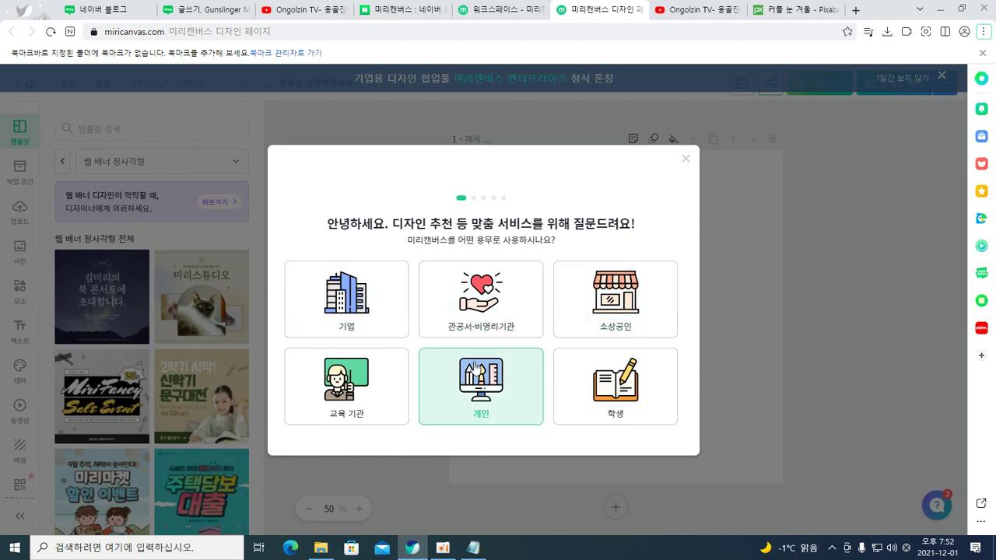
- Answer the usage survey's first questions with 학생 as the user type and 중학생 as the school level
left_click(601, 386)
left_click(452, 283)
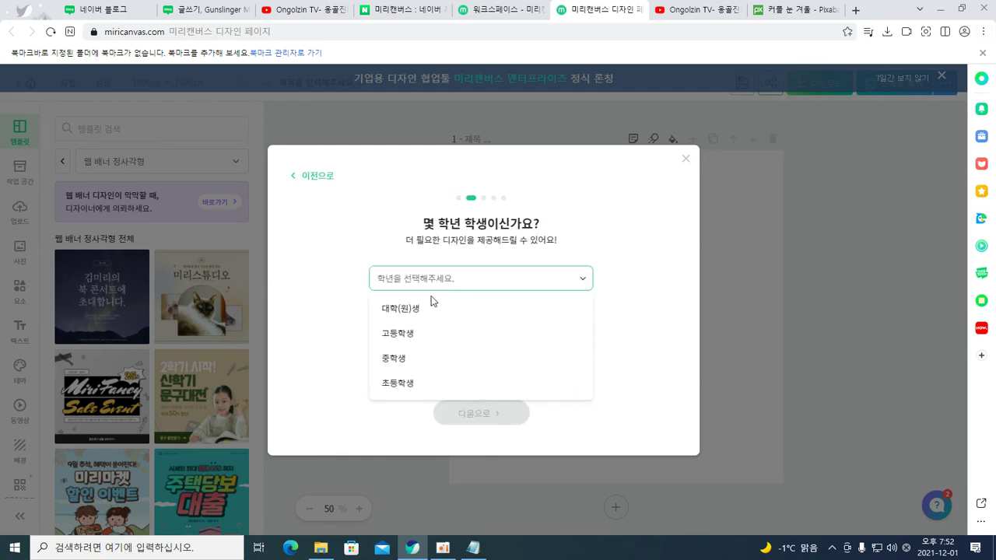
left_click(397, 358)
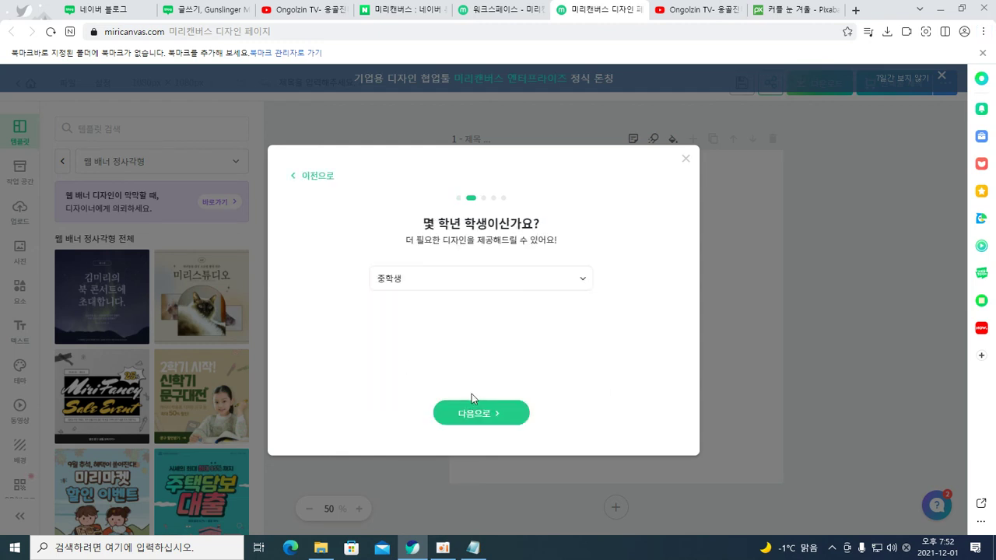
left_click(480, 413)
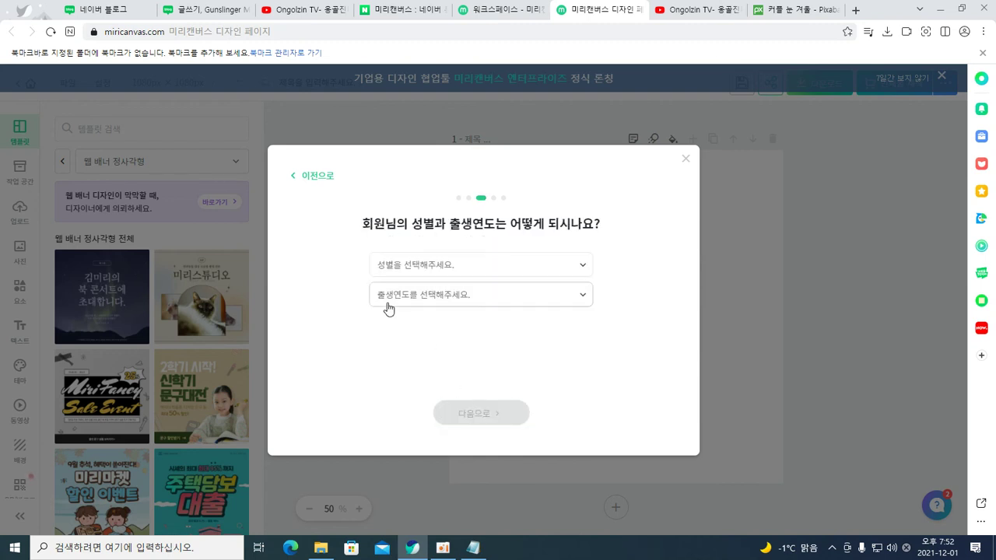
- Choose the gender and the birth year in the survey and continue to the following question
left_click(409, 268)
left_click(397, 295)
left_click(421, 300)
scroll(418, 359, "down", 4)
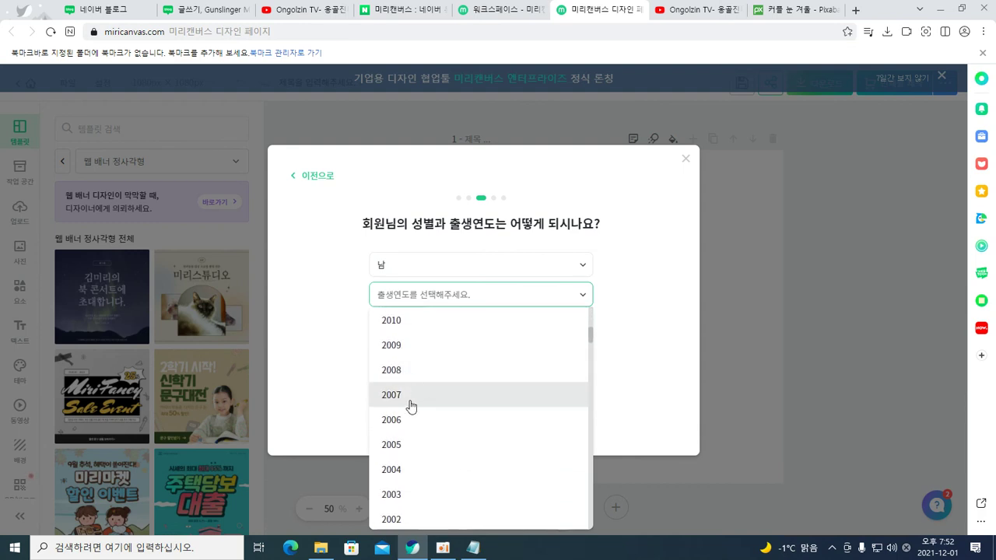
left_click(400, 420)
left_click(477, 413)
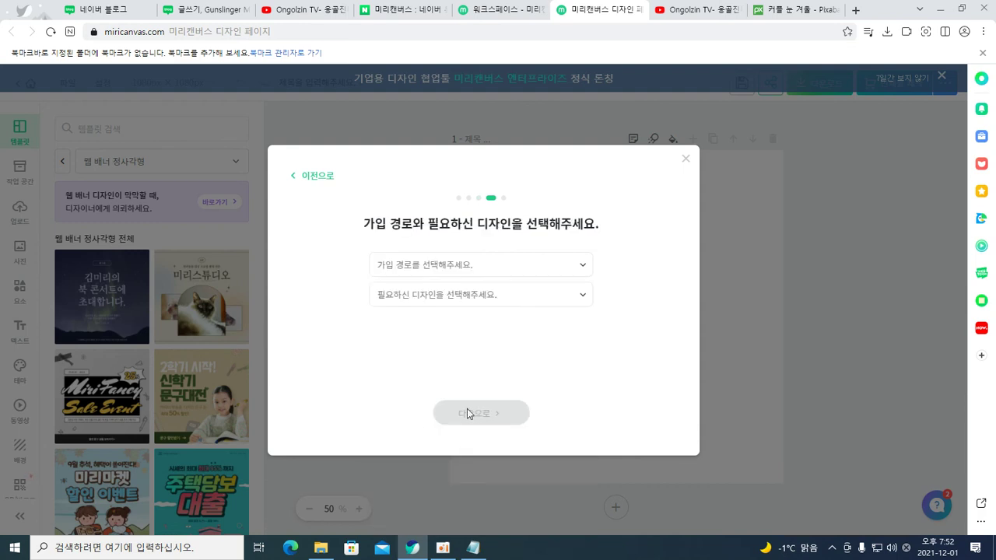
- Set the sign-up route to 포털 검색 and the needed design to 포스터, and complete the survey
left_click(471, 266)
left_click(447, 298)
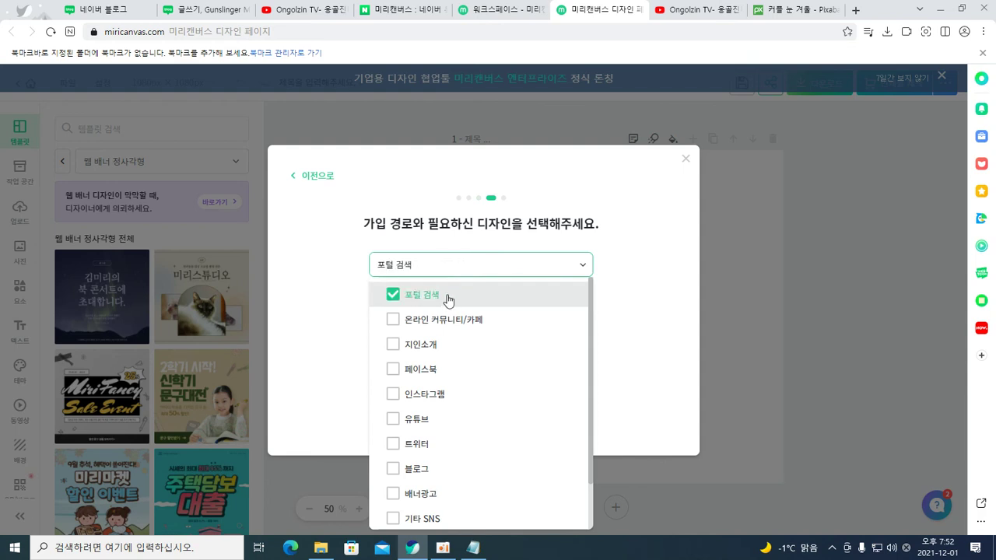
left_click(612, 358)
left_click(429, 305)
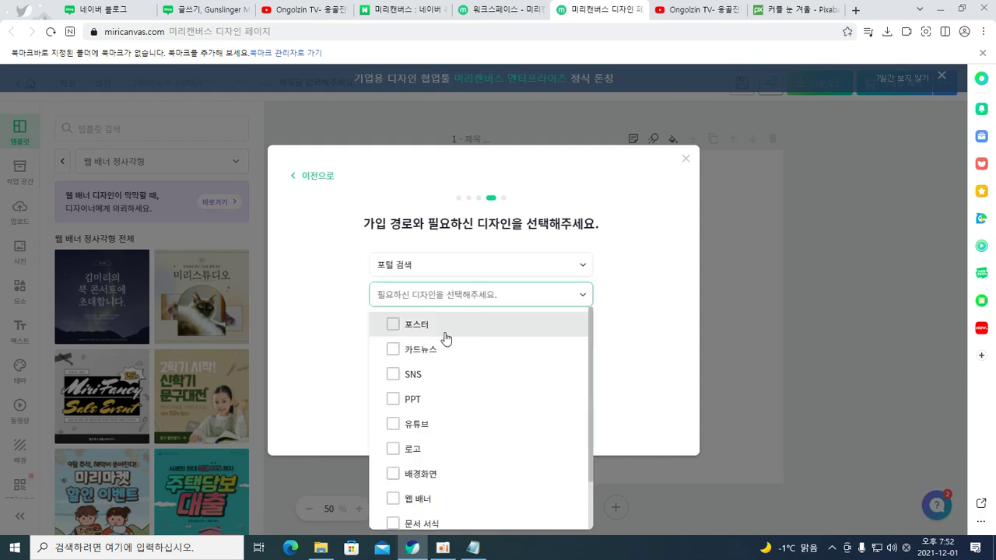
left_click(404, 327)
left_click(617, 361)
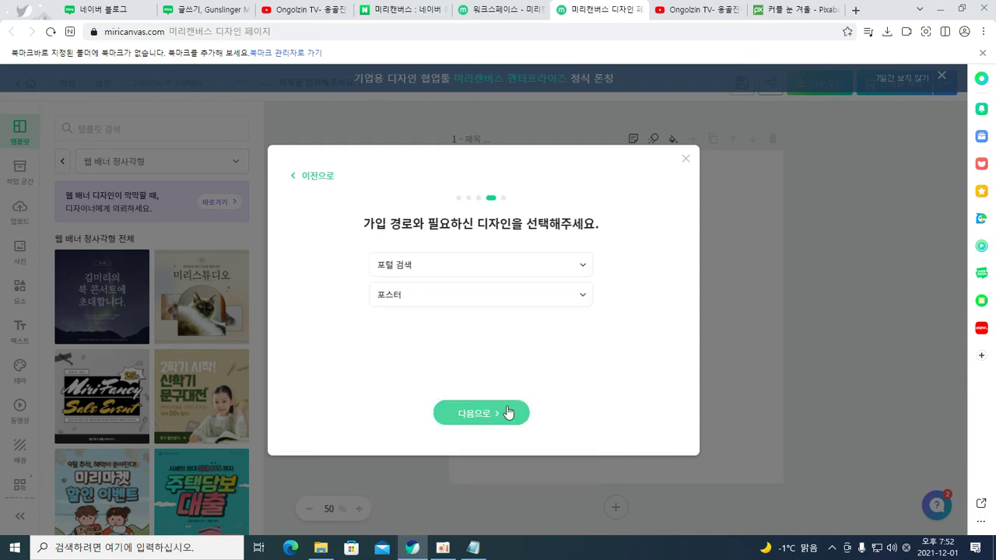
left_click(495, 413)
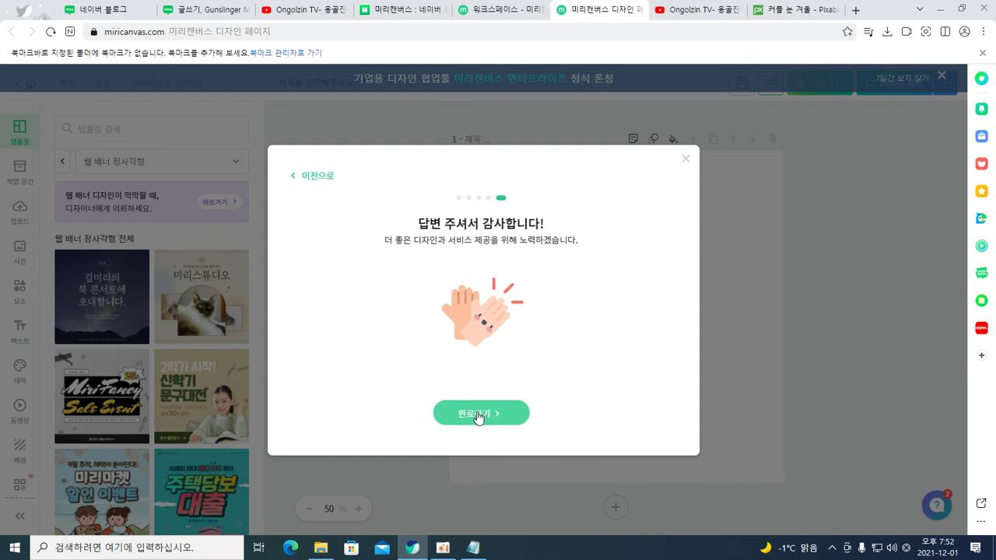
left_click(478, 416)
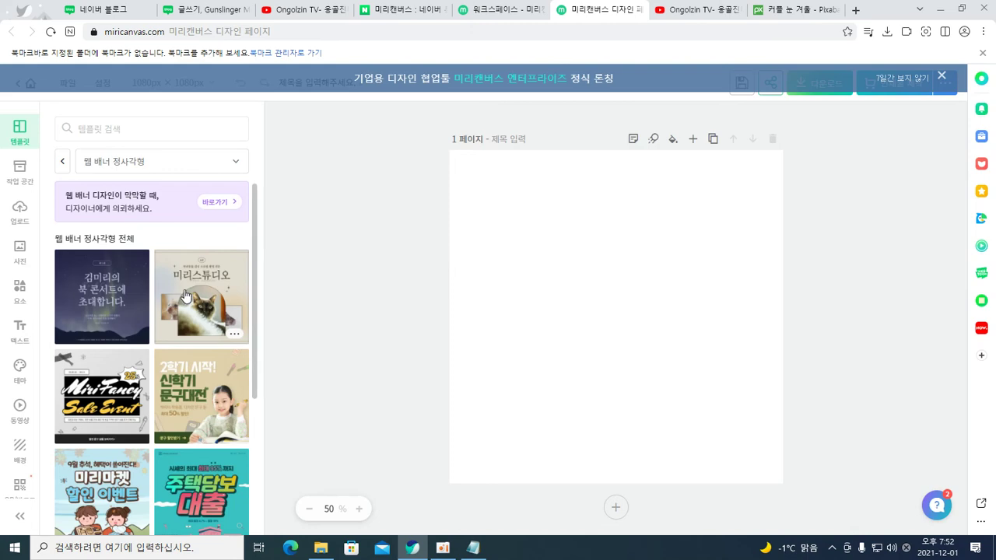
- Apply the beige 2학기 시작! 신학기 문구대전 template to the first page and dismiss the 미리캔버스 엔터프라이즈 announcement
scroll(117, 313, "down", 1)
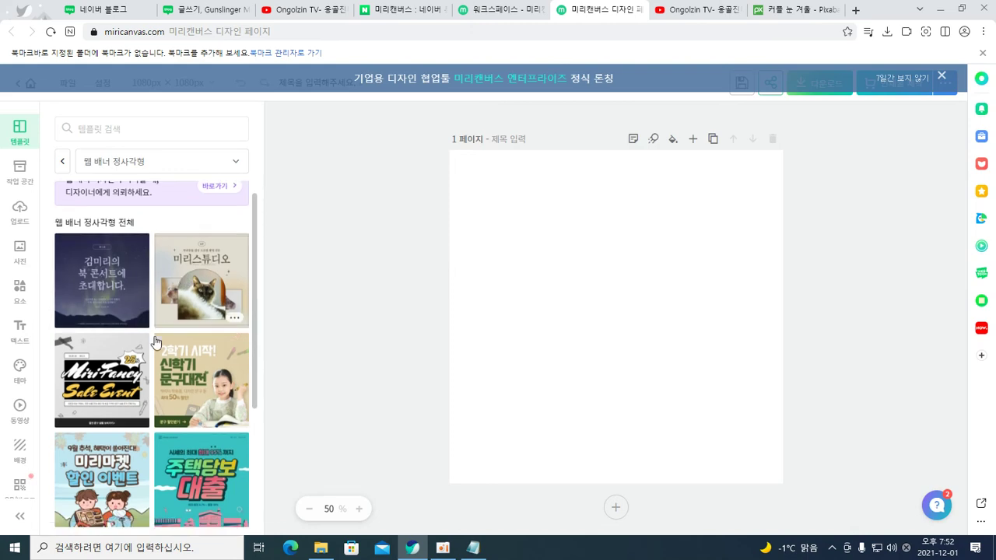
left_click(194, 343)
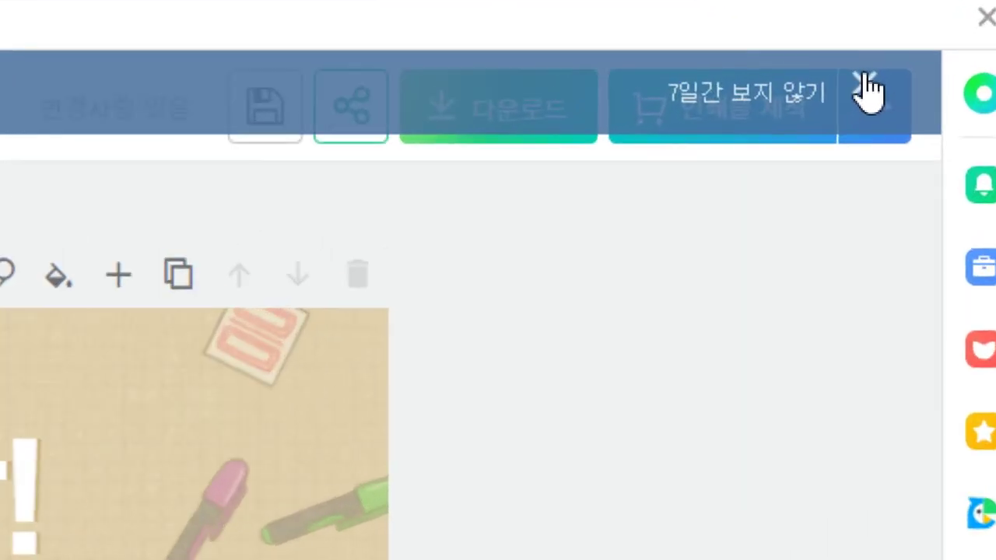
left_click(847, 77)
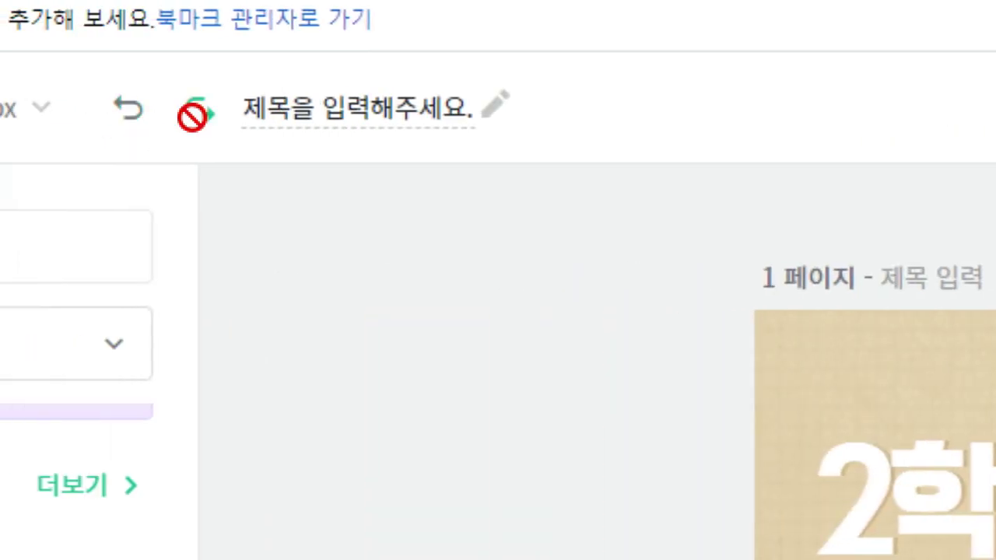
- Name the design ban_00
left_click(298, 117)
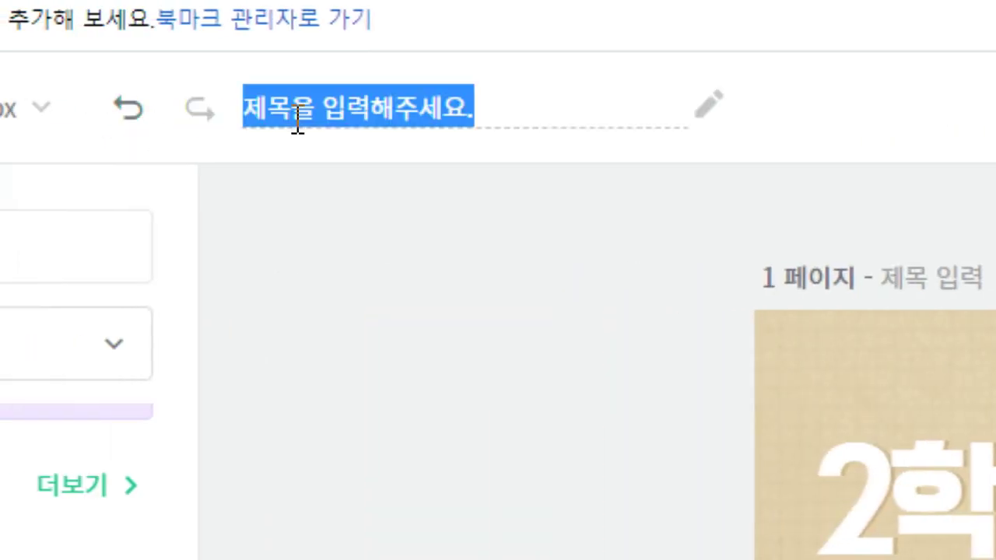
type("배ㄴㅓ")
key("BackSpace")
key("BackSpace")
key("BackSpace")
type("ban")
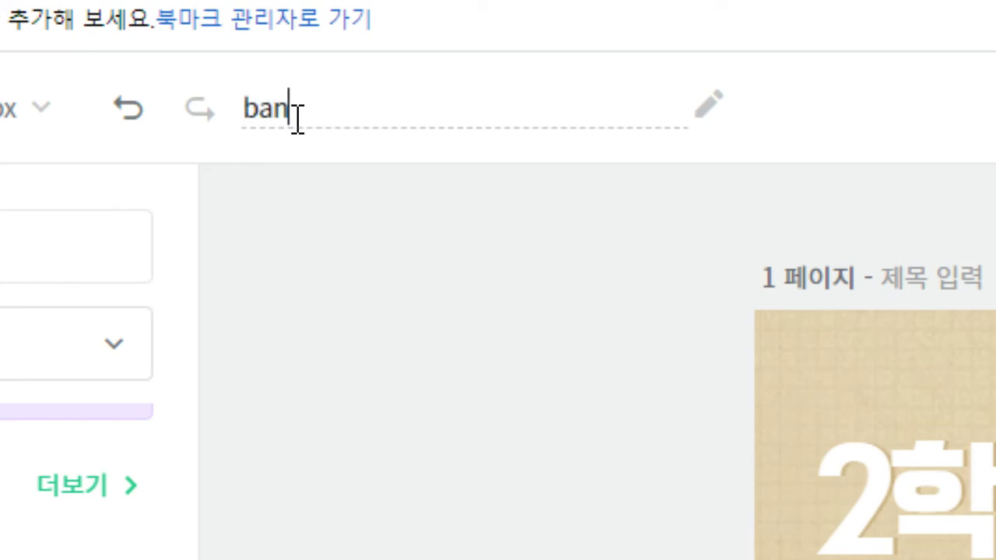
type("n")
type("00")
left_click(330, 204)
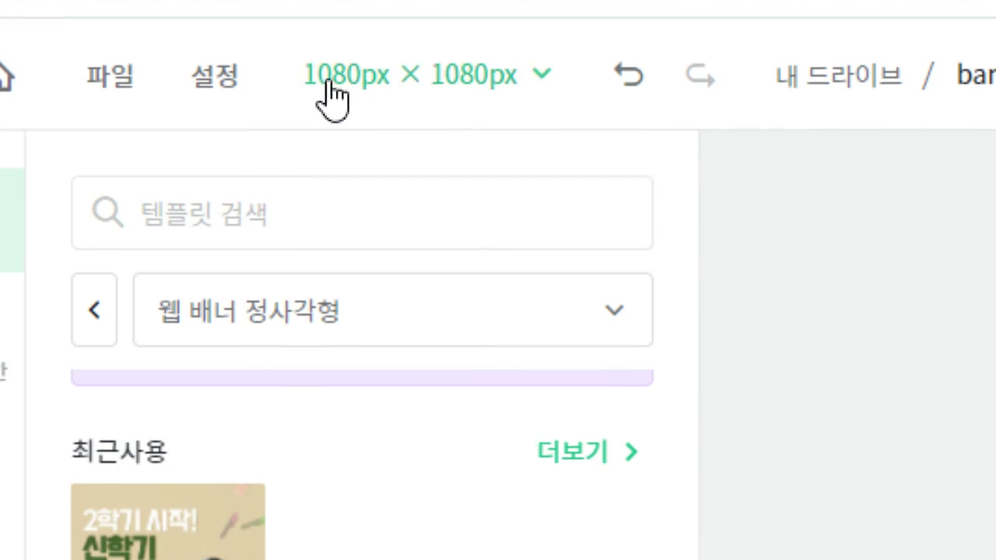
- Resize the design to a custom size of 170 px × 200 px
left_click(354, 67)
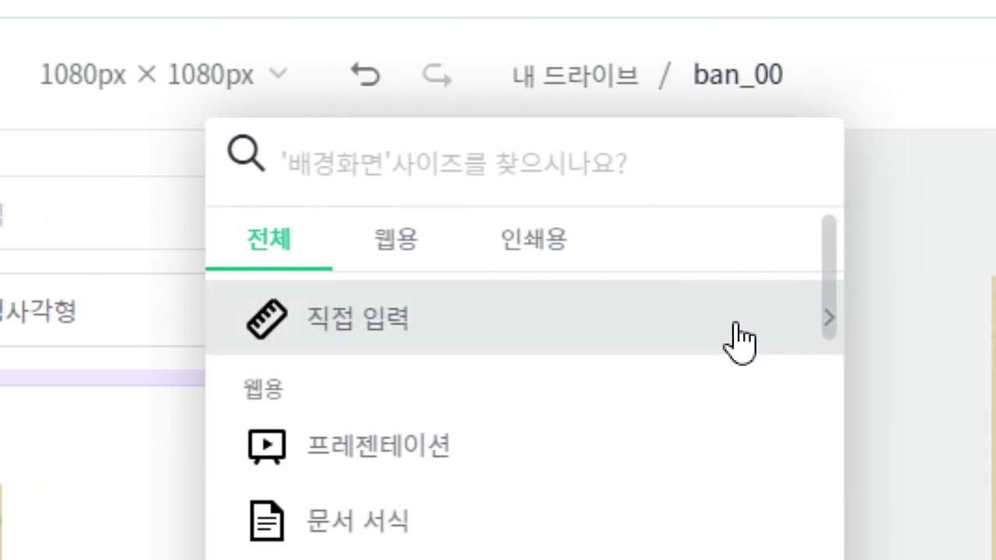
left_click(667, 338)
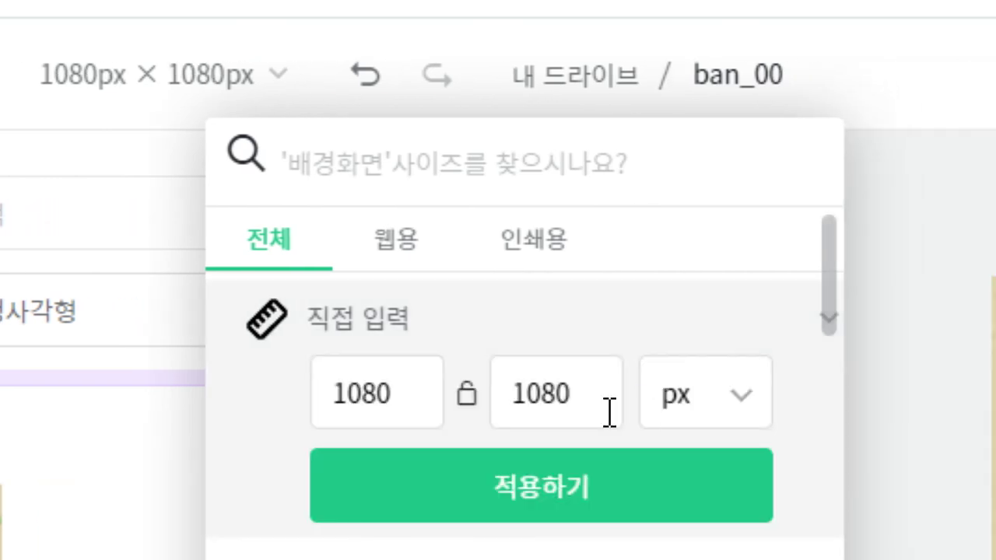
double_click(389, 403)
type("170")
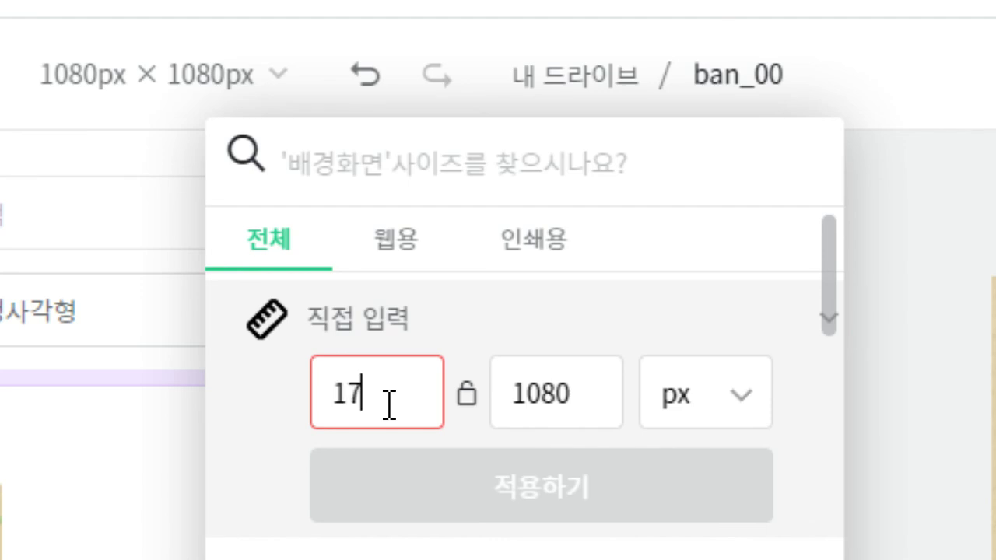
left_click(537, 404)
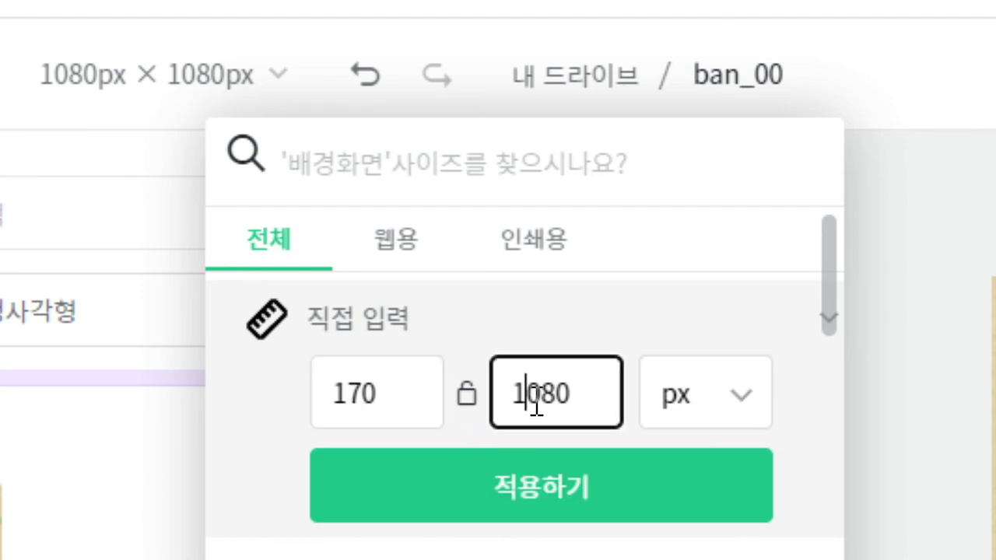
double_click(537, 405)
type("200")
left_click(593, 489)
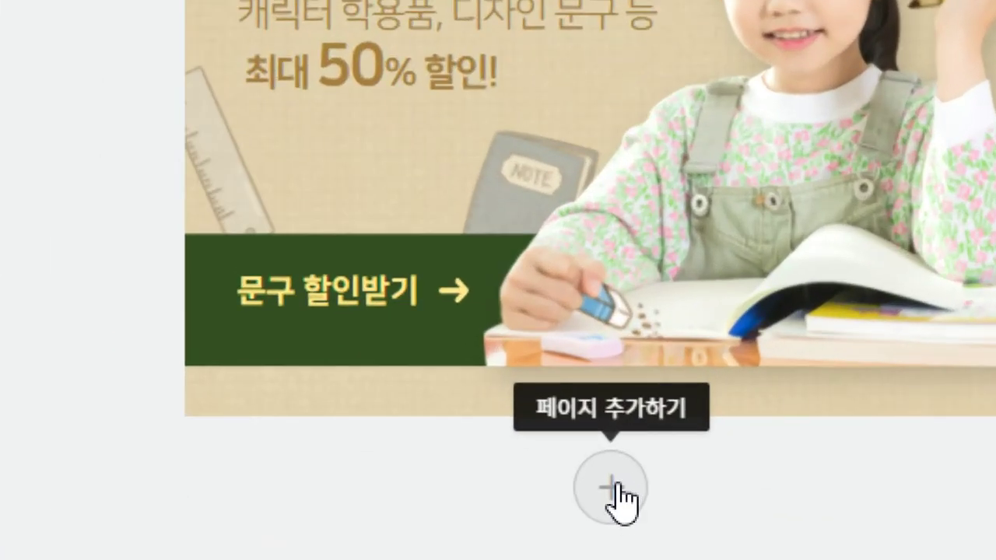
- Add a second page and apply the green SALE EVENT template from the 크리스마스 group to it
left_click(619, 511)
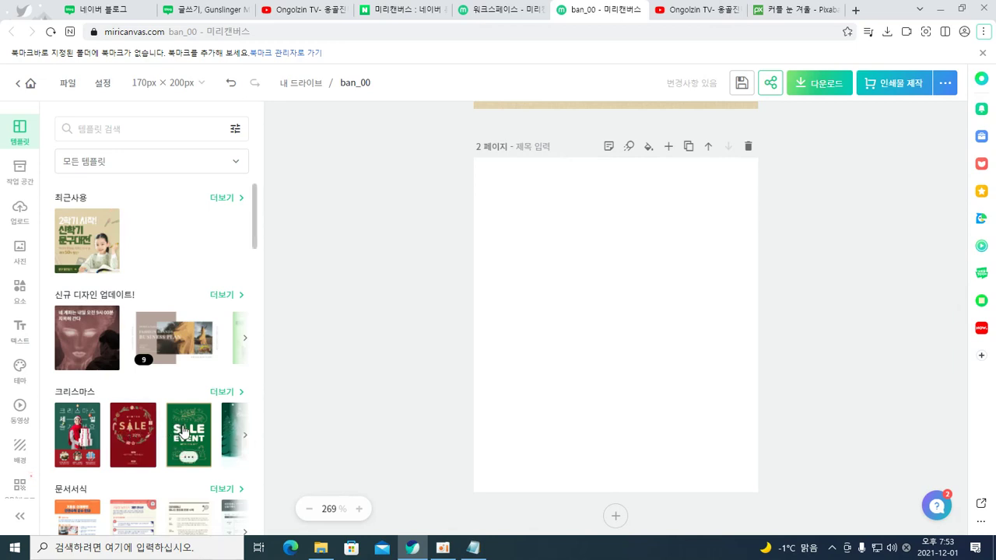
left_click(184, 433)
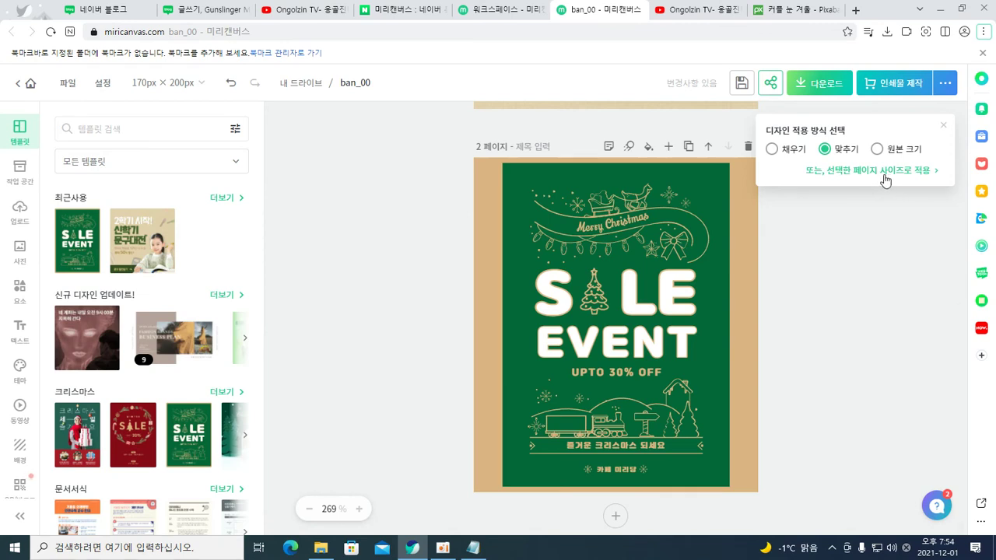
left_click(885, 176)
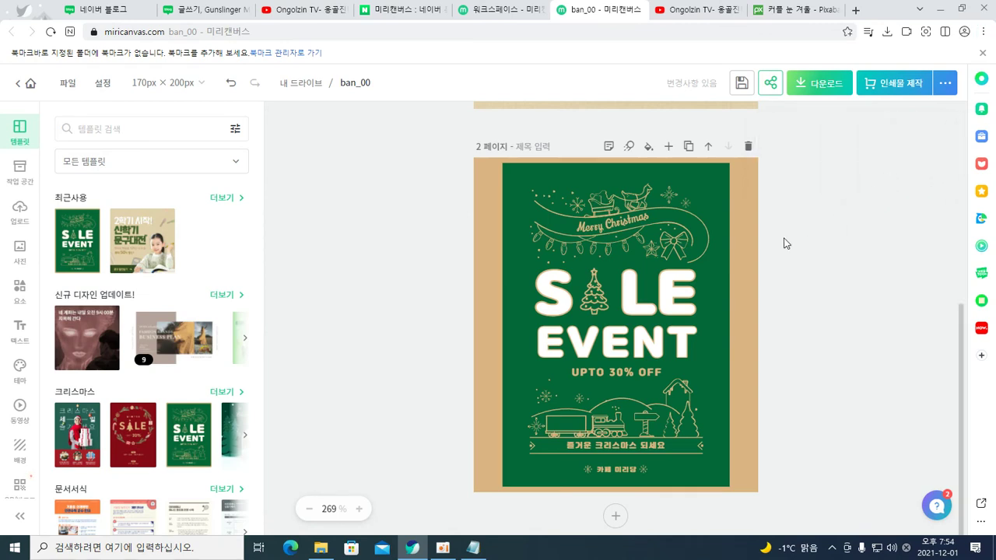
- Stretch the green background rectangle on page 2 in all four directions so it covers the whole page
left_click(725, 247)
left_click_drag(728, 323, 758, 323)
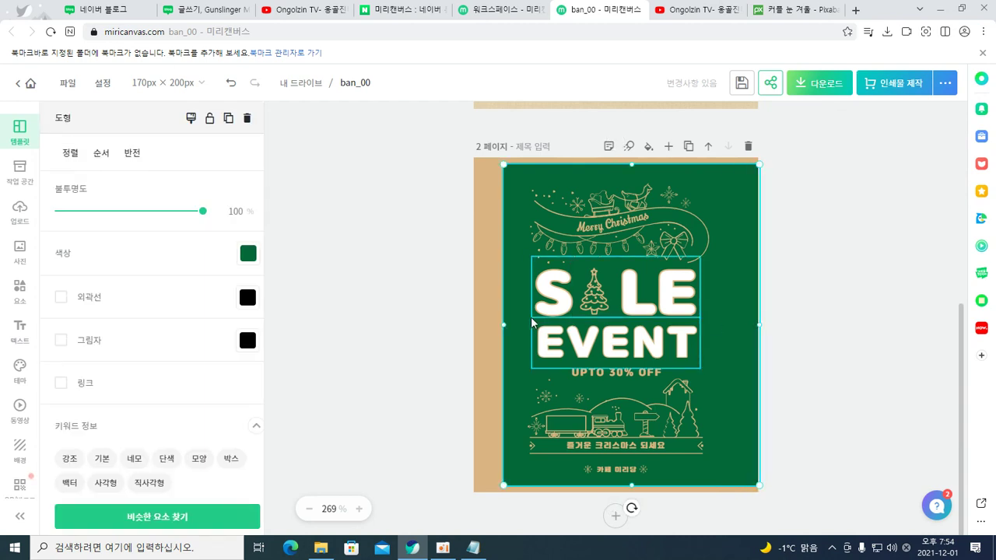
left_click_drag(502, 320, 471, 319)
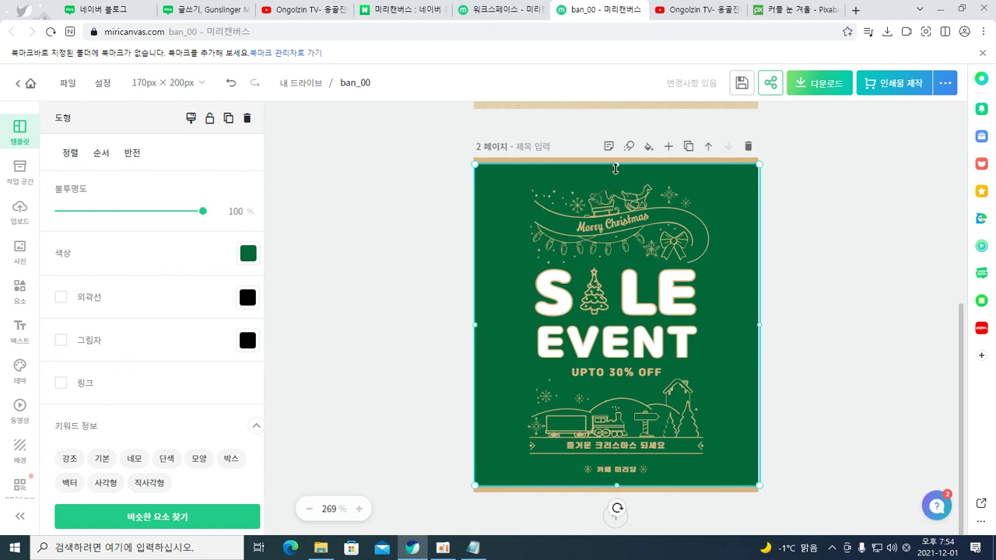
left_click_drag(617, 165, 617, 159)
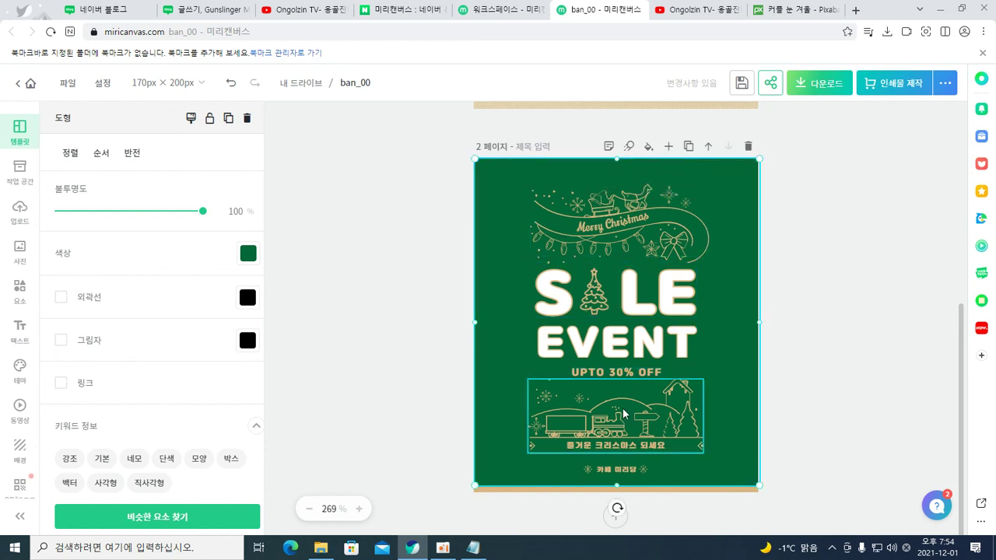
left_click_drag(617, 485, 617, 492)
left_click(776, 399)
- Add a third page and apply the red and green 1+1 구매 이벤트 template from the full 크리스마스 collection
scroll(776, 397, "up", 1)
scroll(776, 398, "up", 2)
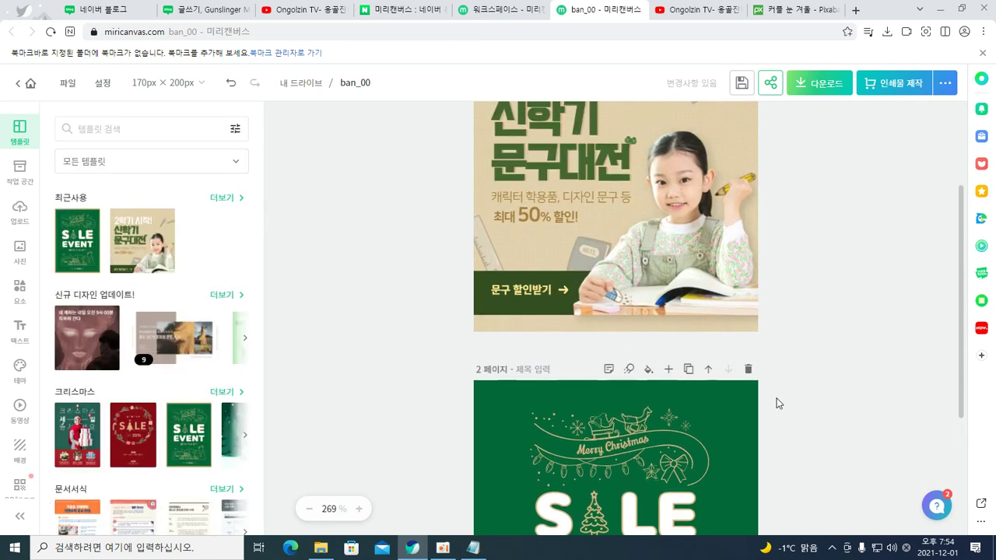
scroll(439, 331, "down", 1)
scroll(438, 331, "down", 3)
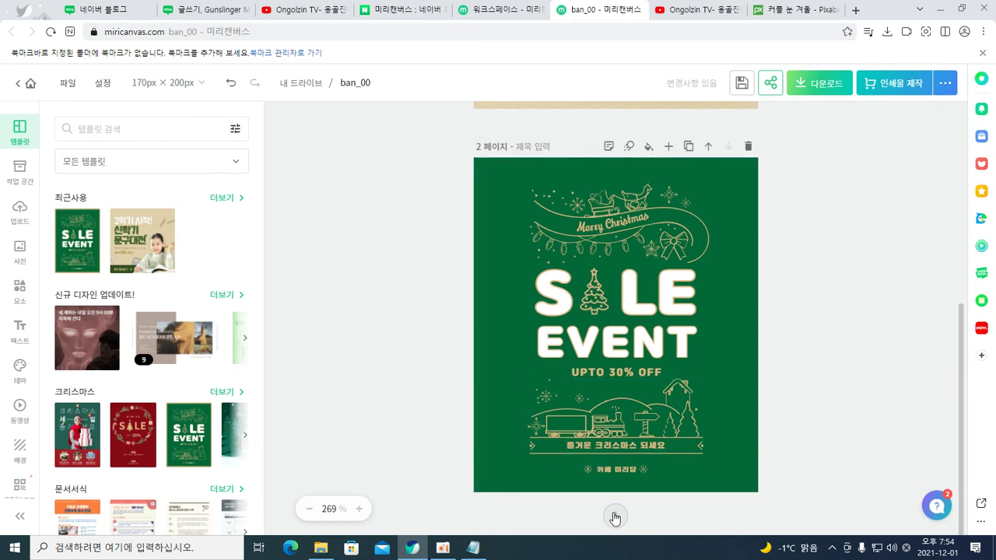
left_click(614, 515)
scroll(185, 393, "down", 1)
scroll(184, 393, "down", 2)
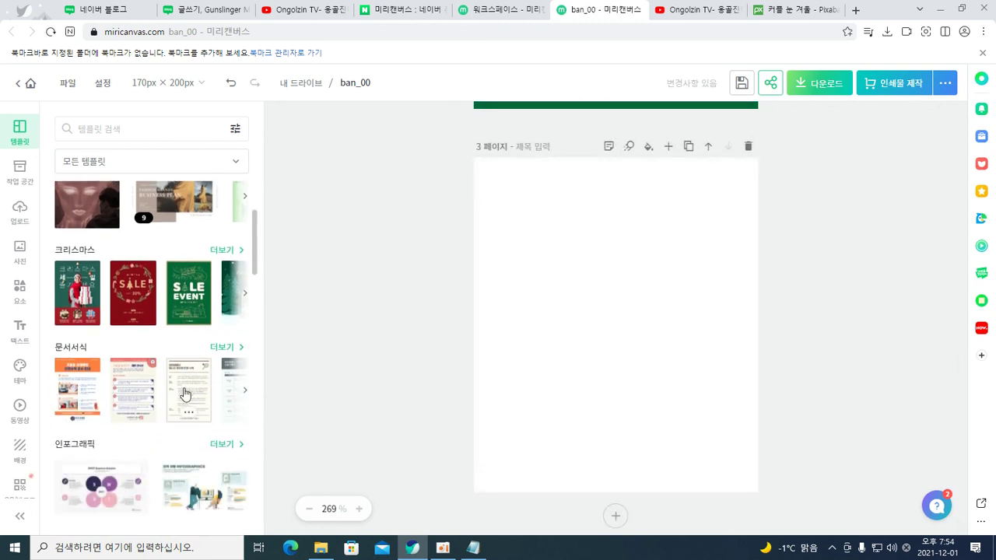
scroll(191, 365, "up", 3)
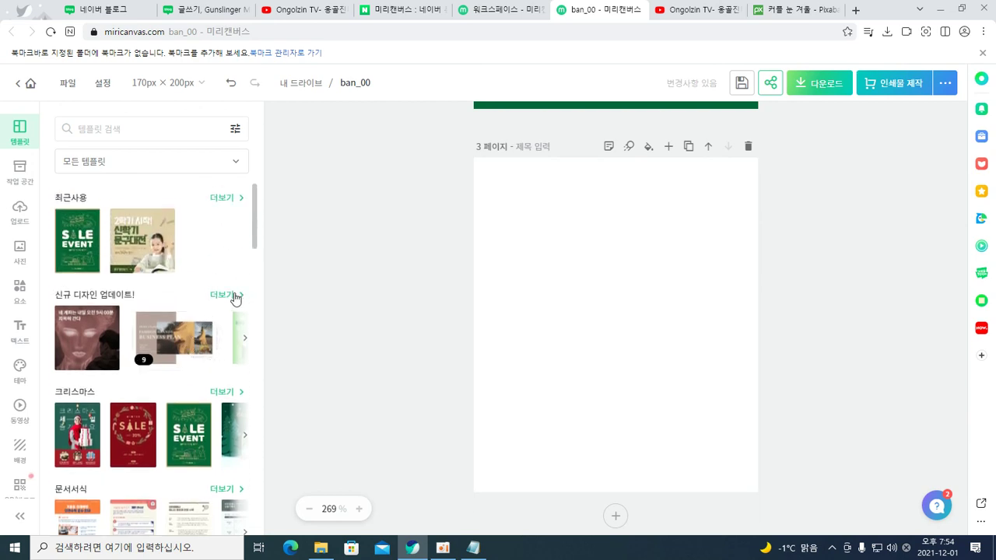
left_click(222, 393)
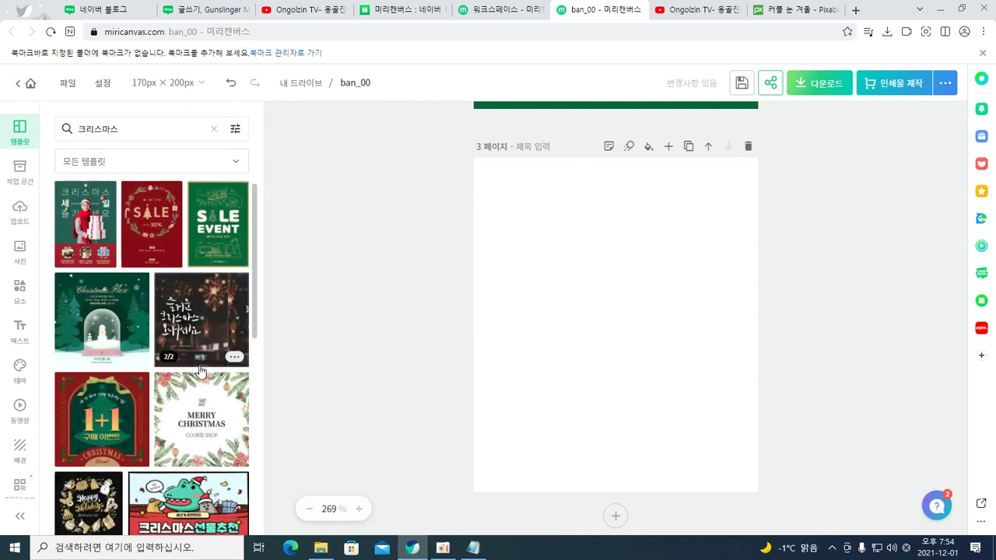
left_click(109, 410)
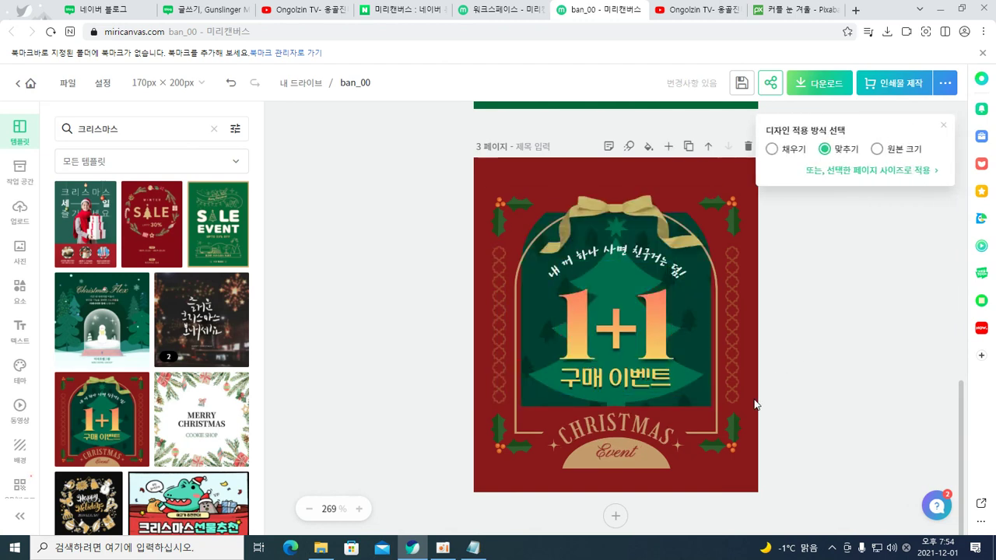
- Add a fourth page and apply the green Merry Christmas template with the Santa-hat crocodile from the 크리스마스 results
left_click(615, 517)
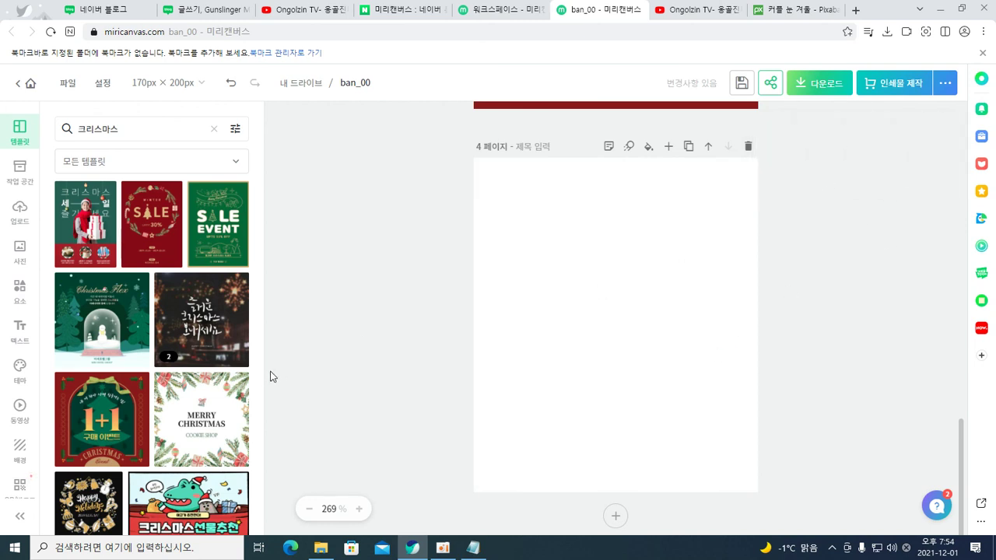
scroll(129, 442, "down", 3)
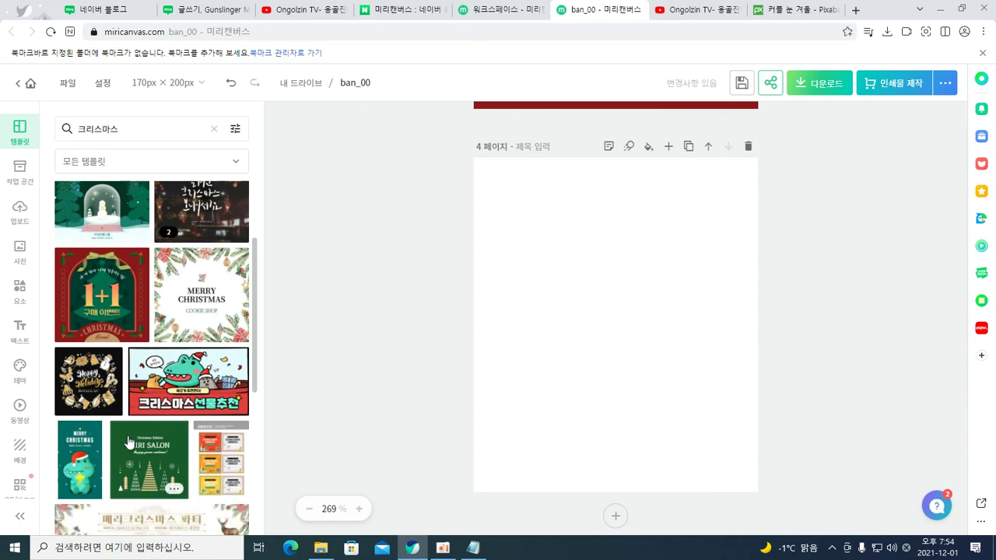
left_click(81, 442)
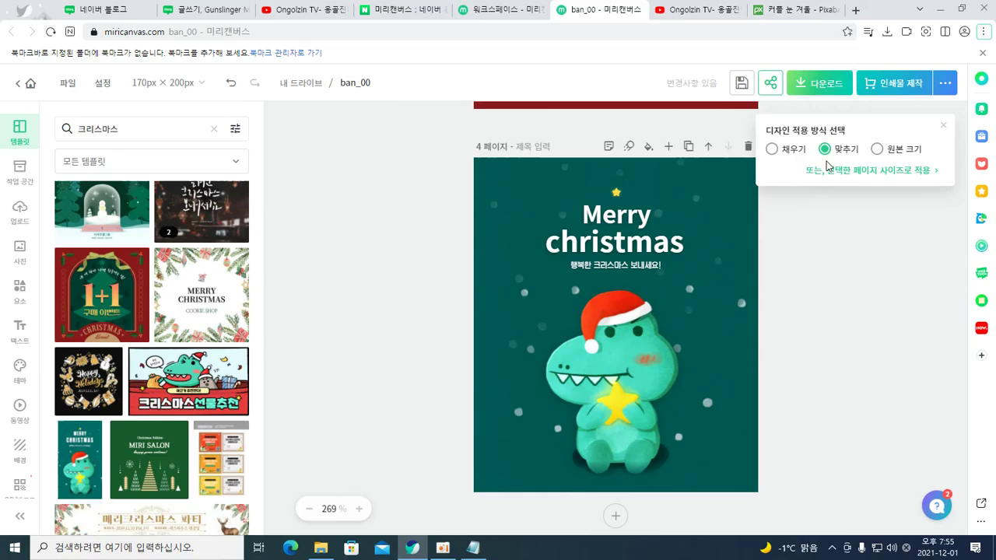
- Save the design and download all four pages as PNG images in ban_00.zip using the quick download
scroll(829, 242, "up", 1)
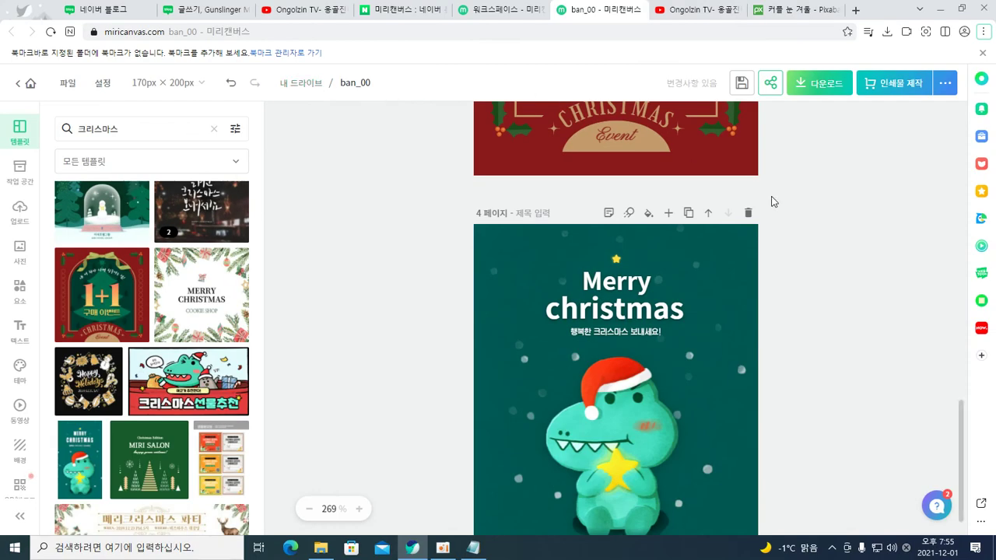
scroll(772, 202, "up", 3)
left_click(742, 84)
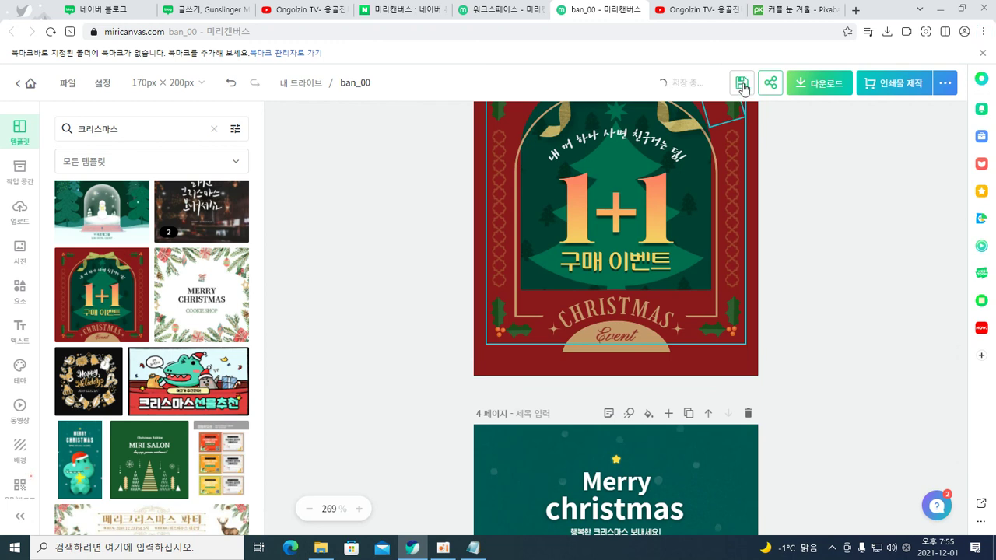
left_click(819, 83)
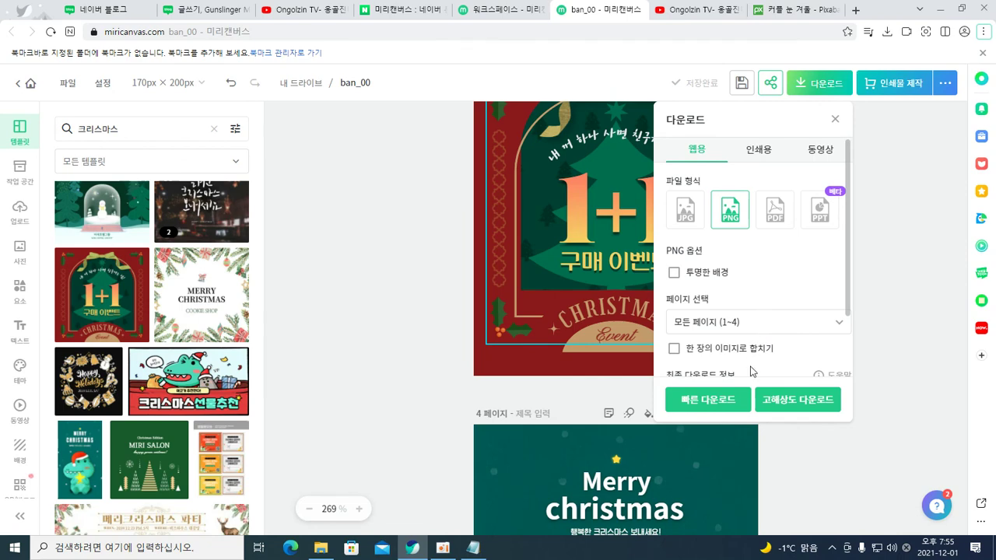
left_click(716, 399)
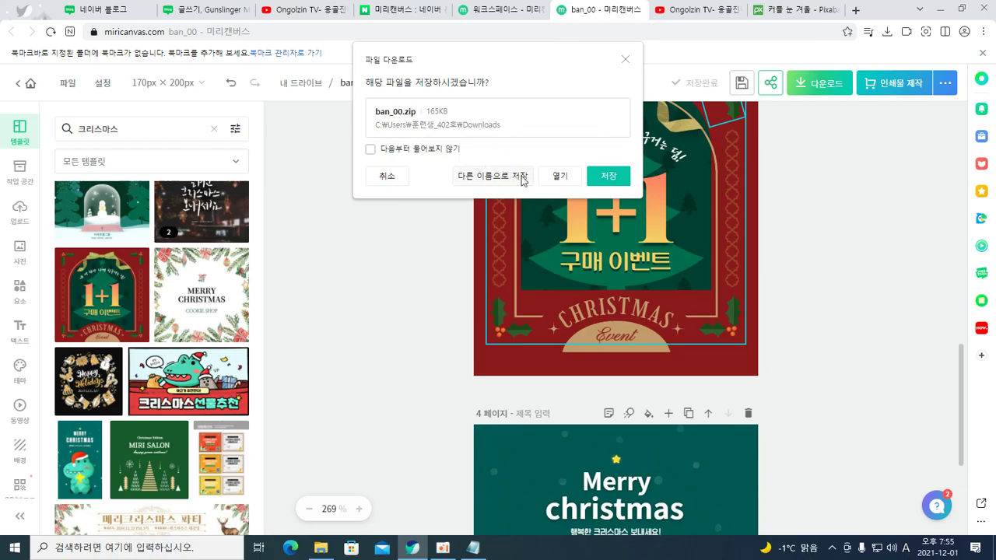
left_click(601, 178)
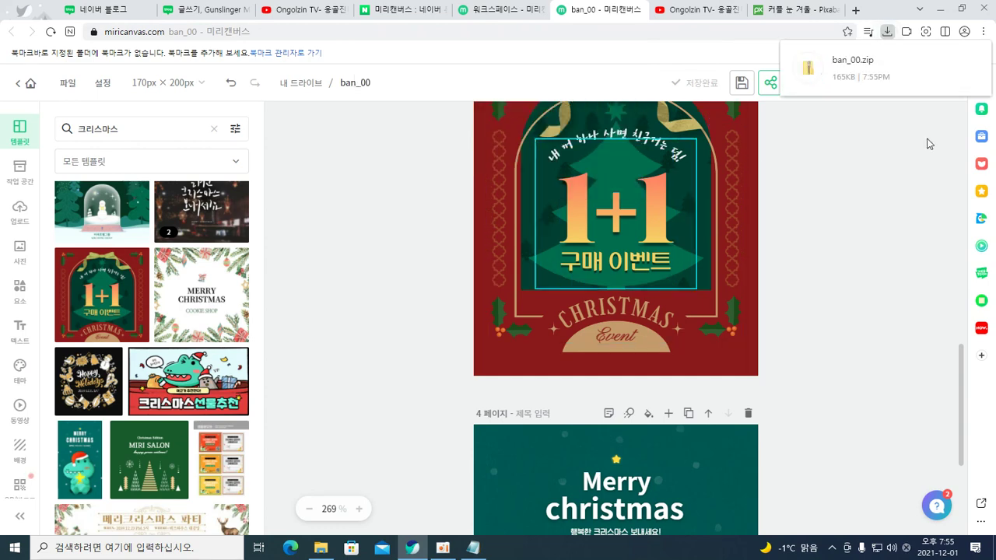
- Switch to the download folder in File Explorer and extract ban_00.zip into a ban_00 folder there
mouse_move(875, 76)
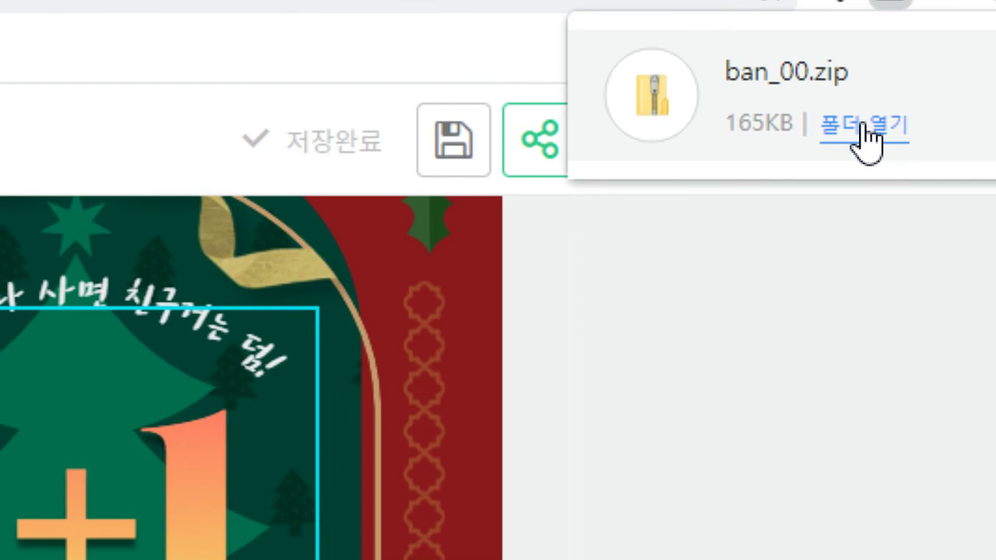
left_click(866, 137)
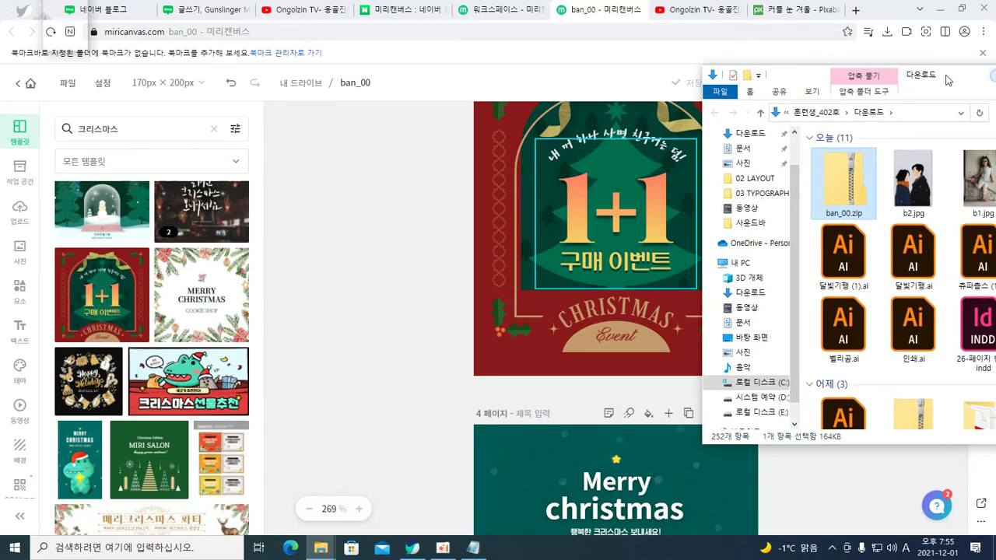
left_click(821, 91)
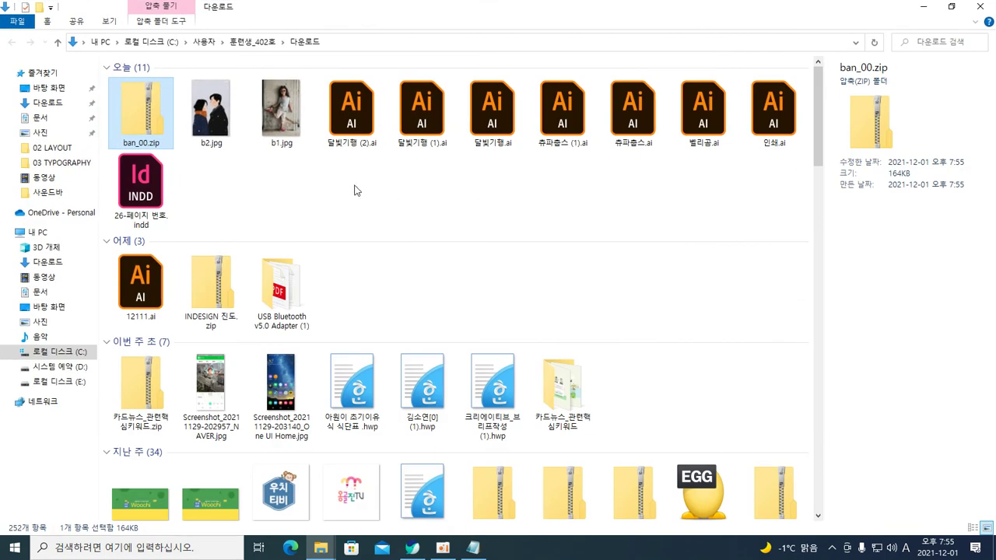
double_click(153, 118)
right_click(150, 115)
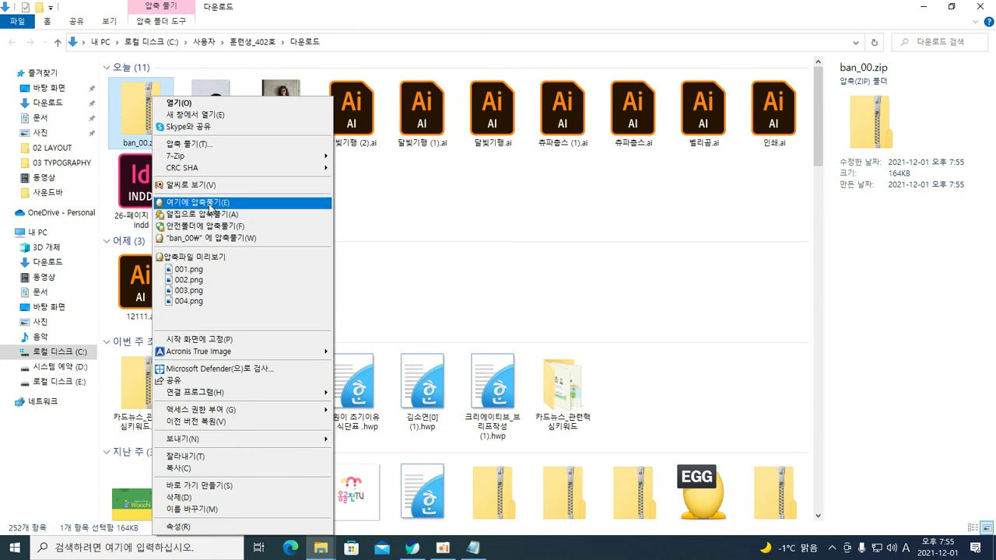
left_click(189, 145)
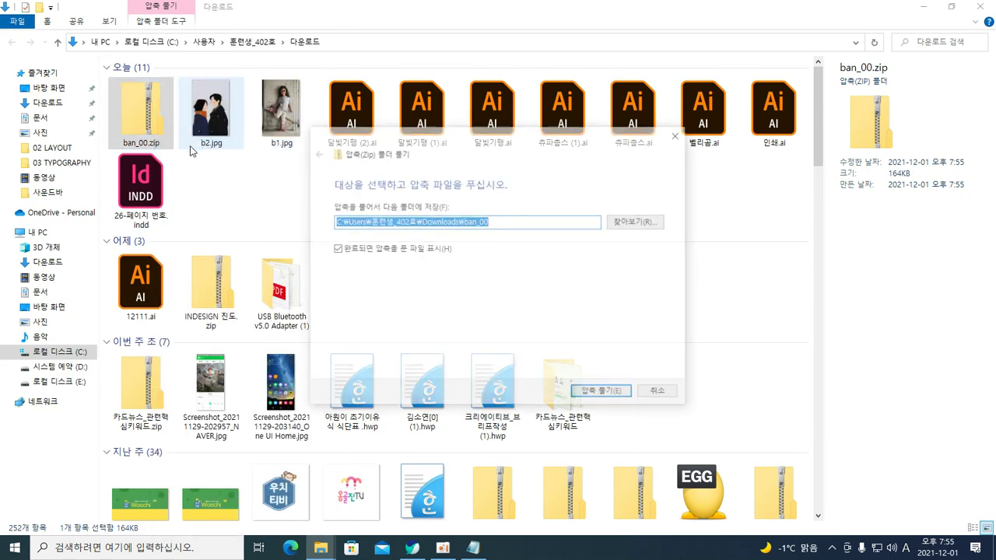
left_click(605, 395)
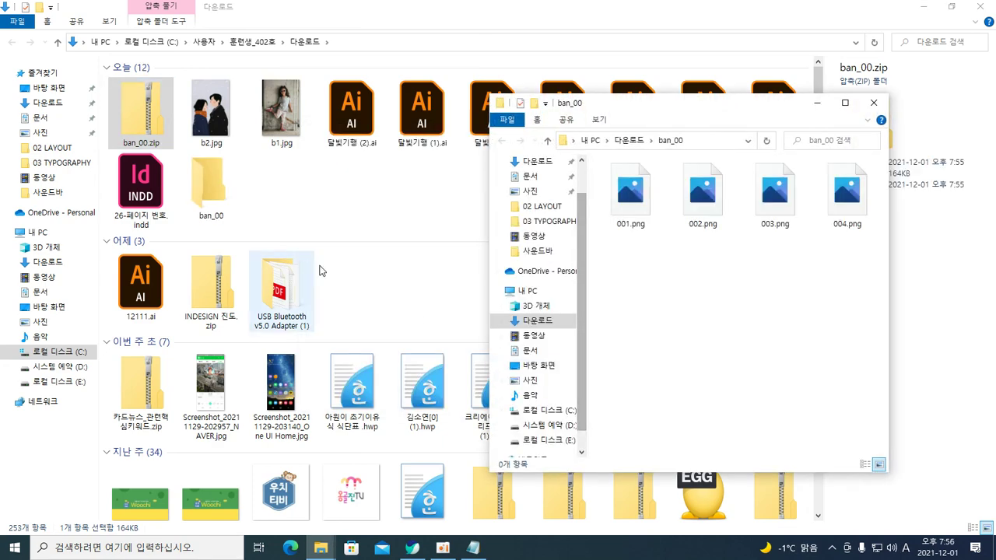
- View the extracted banner images as larger thumbnails in the maximized ban_00 folder and check the image dimensions of 001.png
left_click(845, 103)
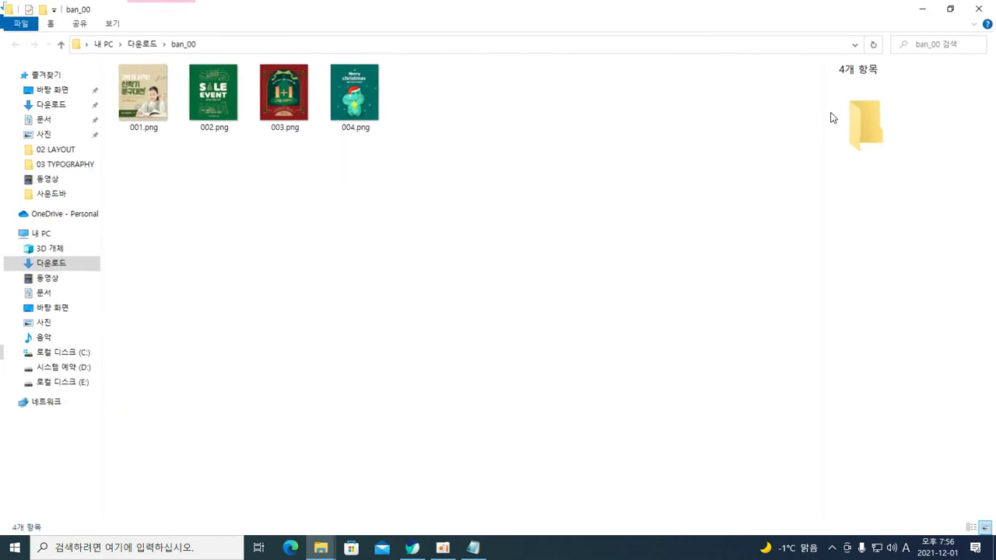
scroll(611, 231, "up", 3, "ctrl")
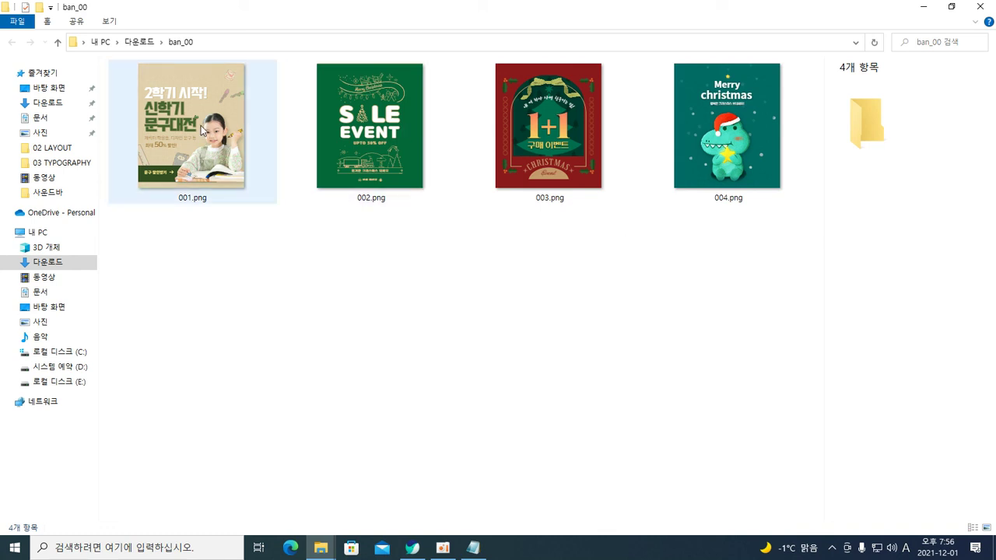
mouse_move(201, 125)
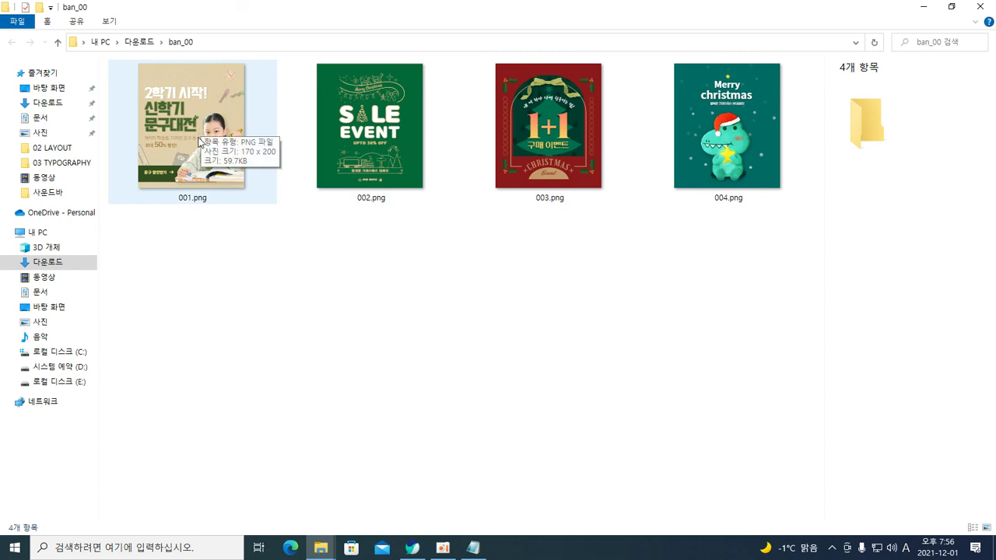